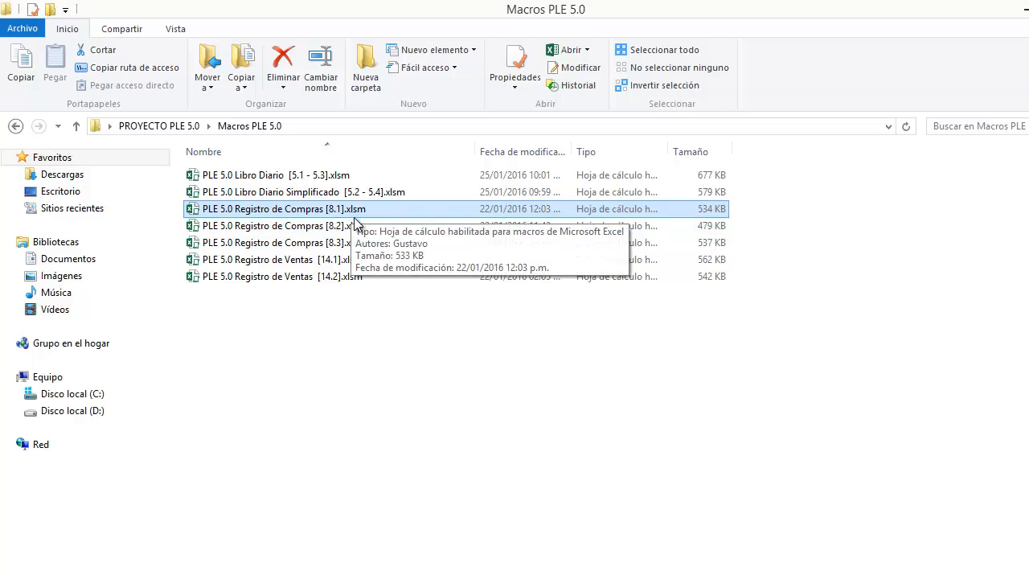
Open the Registro de Compras [8.1] workbook from the Macros PLE 5.0 folder
click(331, 232)
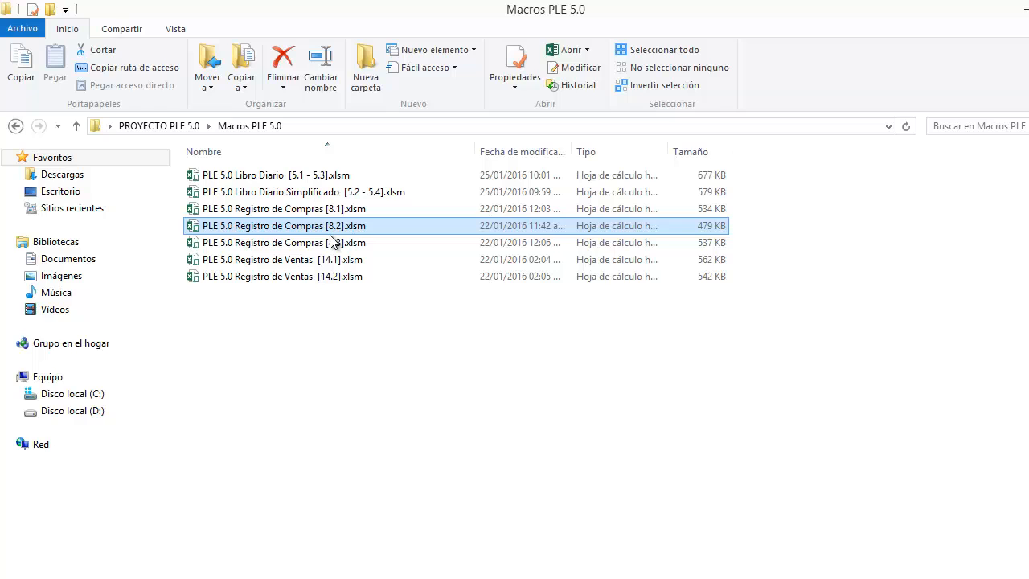
click(336, 246)
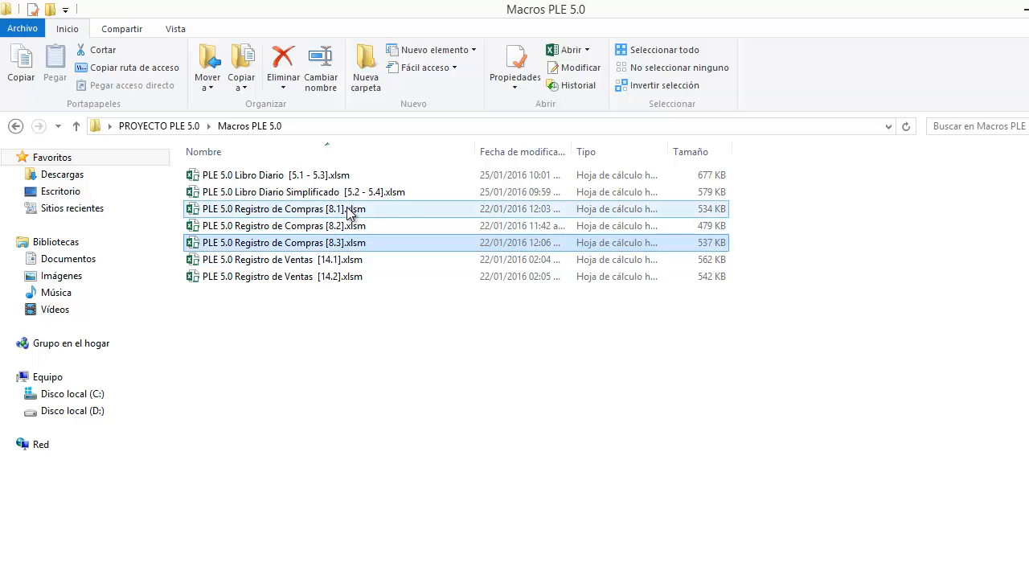
click(348, 211)
double_click(348, 211)
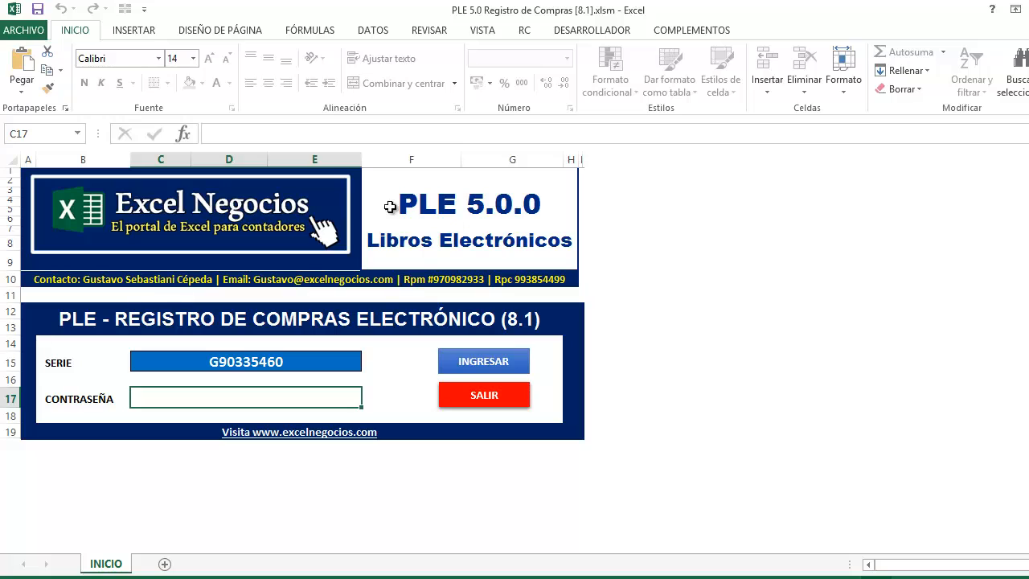
Enter the workbook password in the CONTRASEÑA field, log in with INGRESAR and dismiss the welcome
click(229, 355)
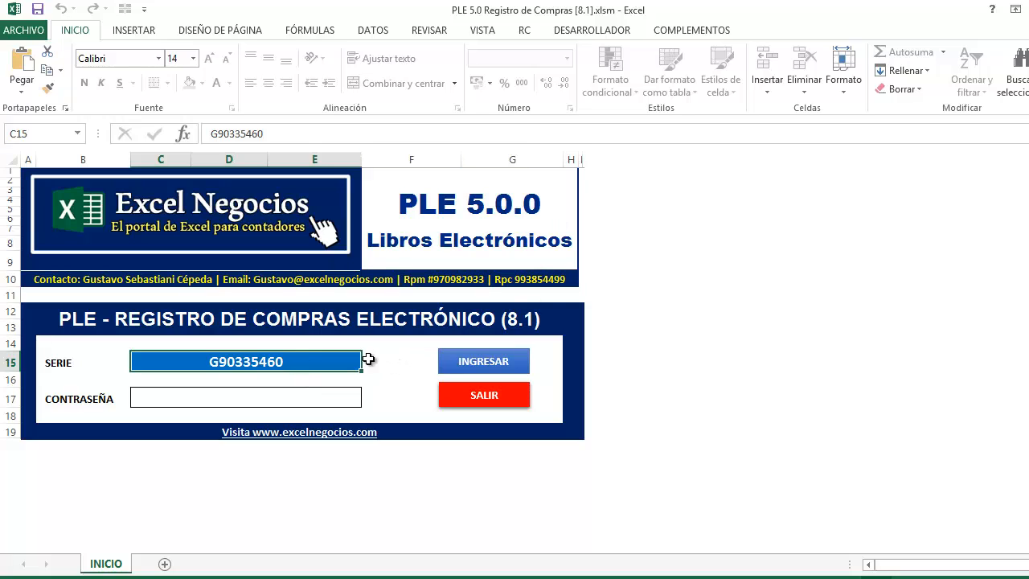
click(238, 397)
click(277, 361)
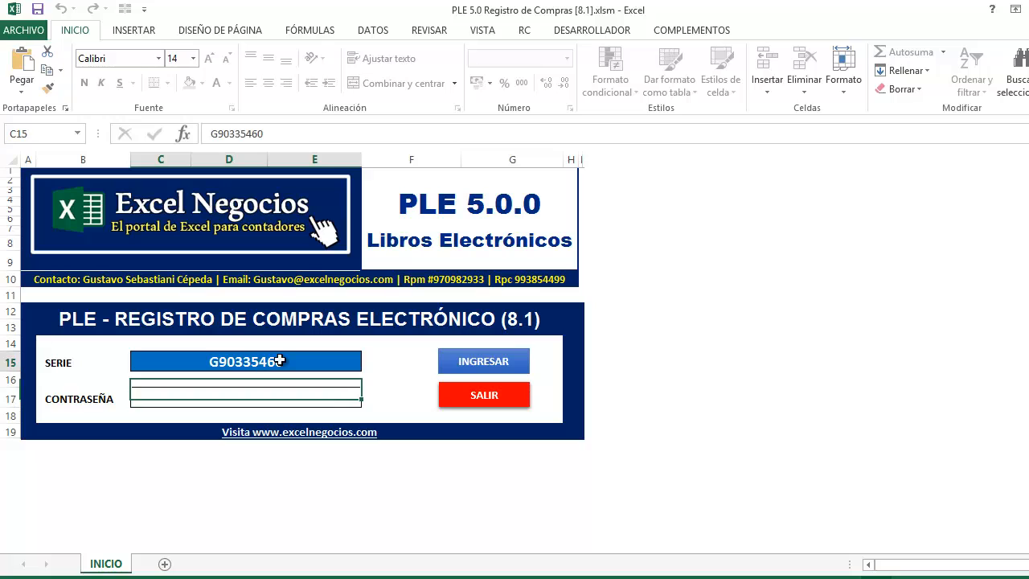
click(251, 399)
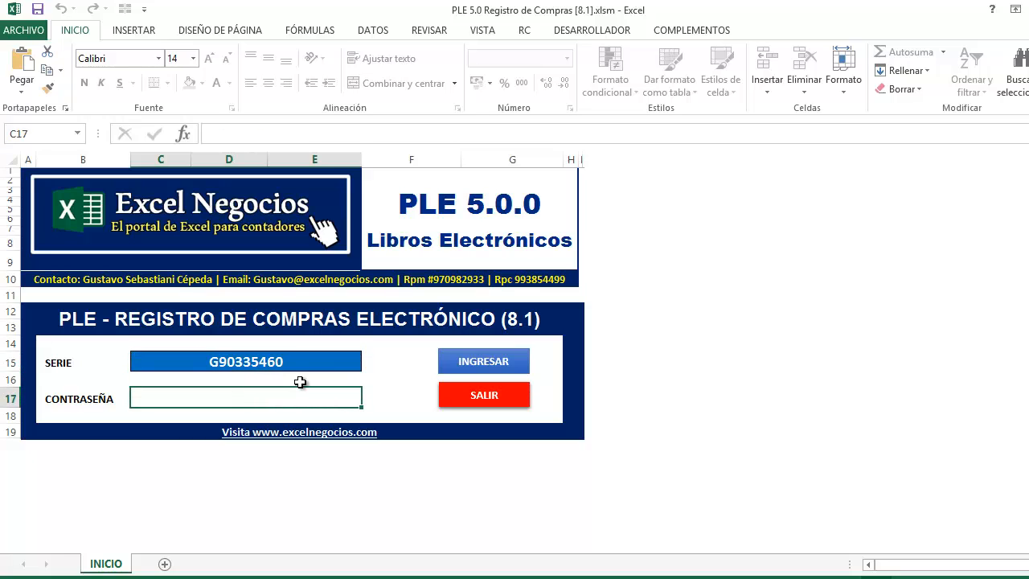
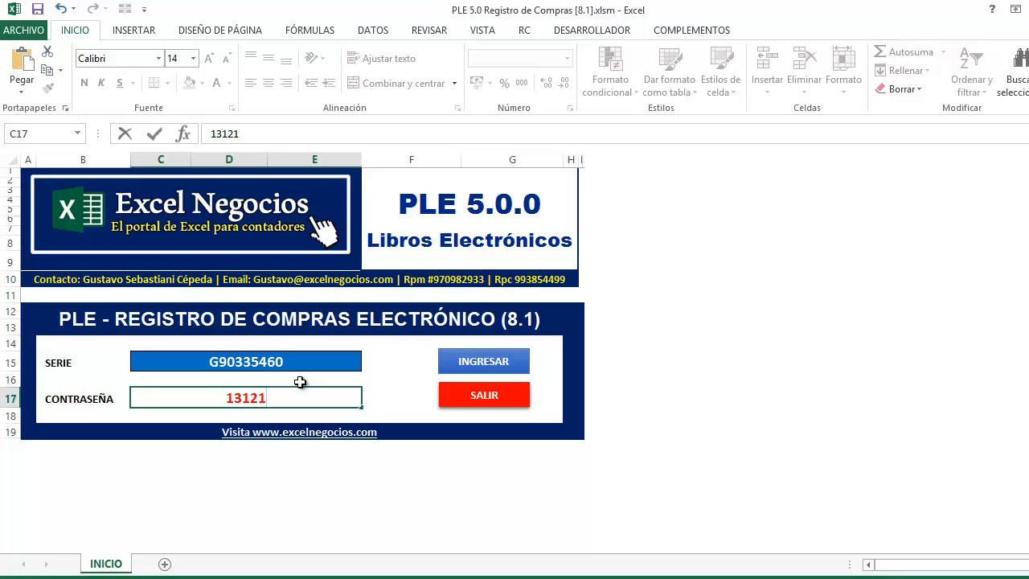
key(Return)
click(495, 360)
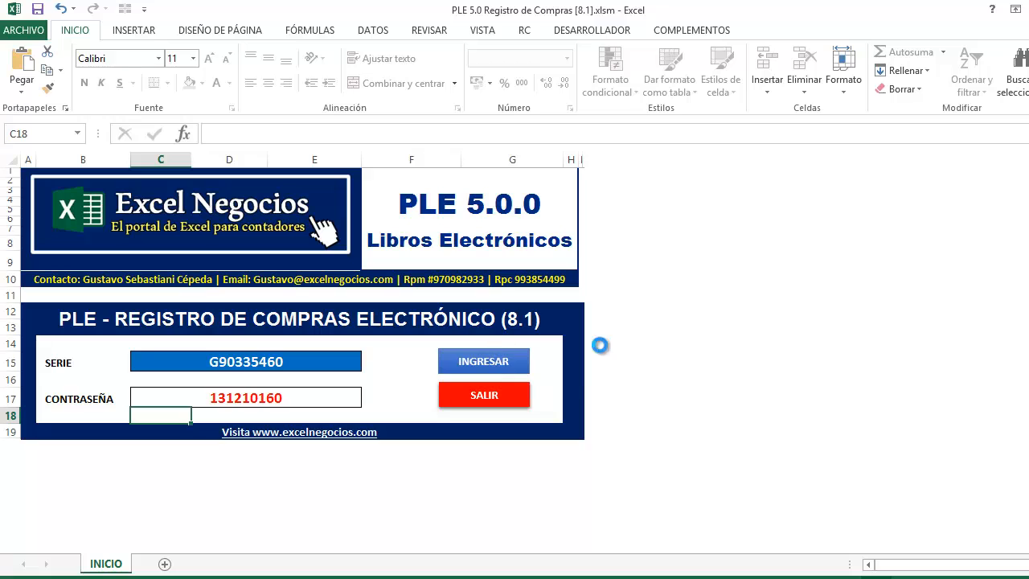
click(674, 363)
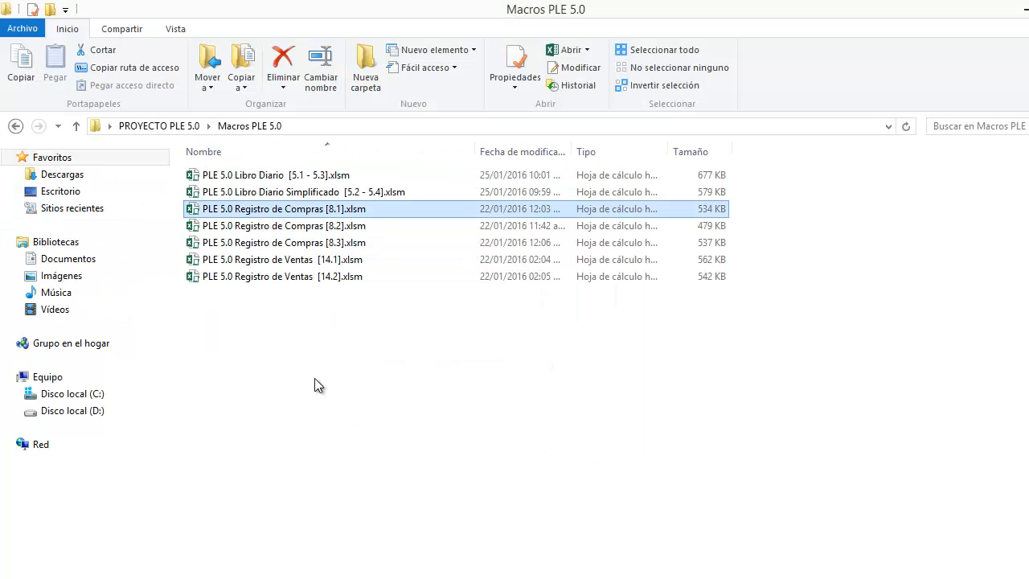
drag(314, 378, 218, 265)
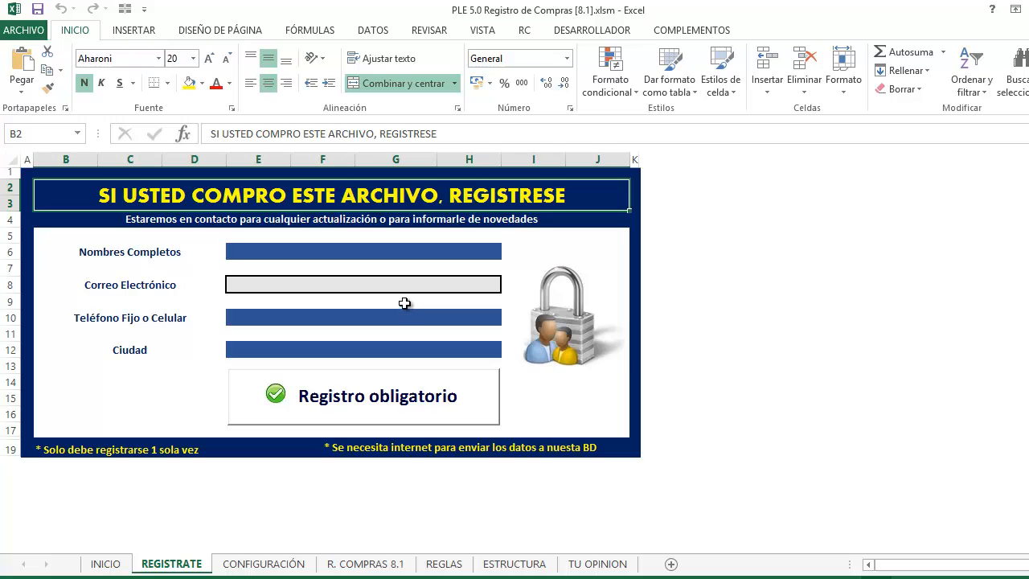
click(391, 258)
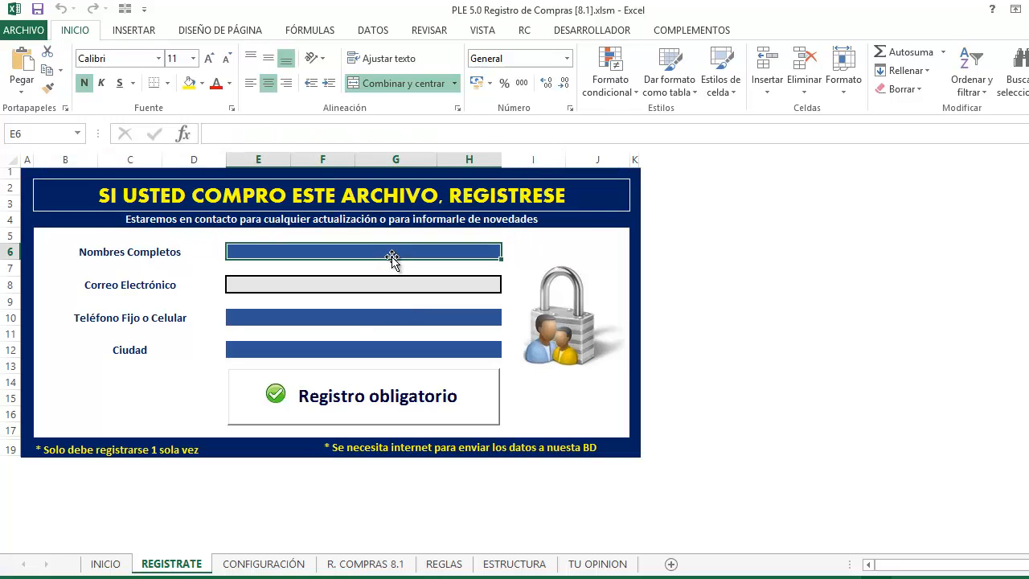
click(342, 316)
click(352, 253)
click(340, 283)
click(336, 318)
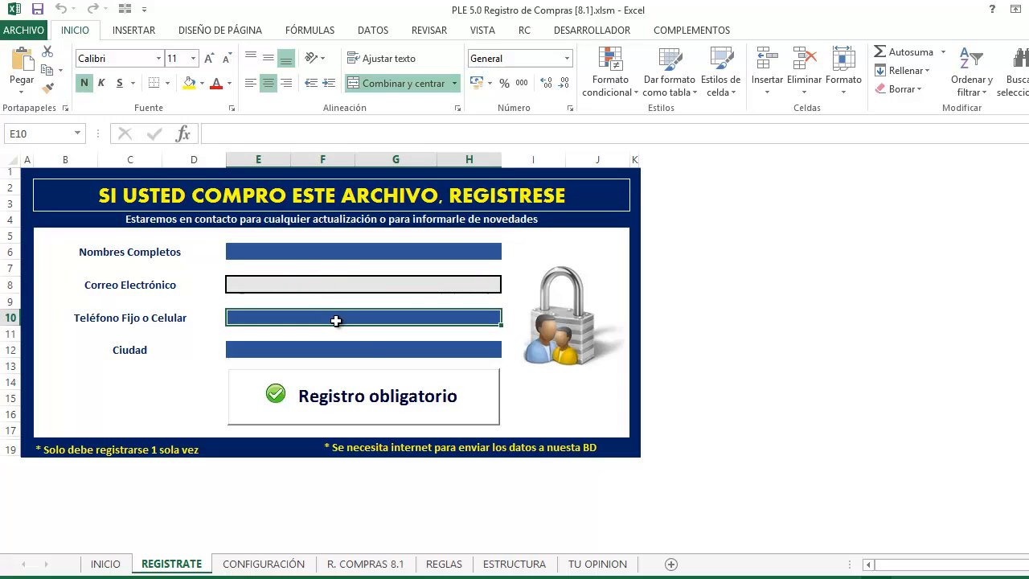
click(367, 352)
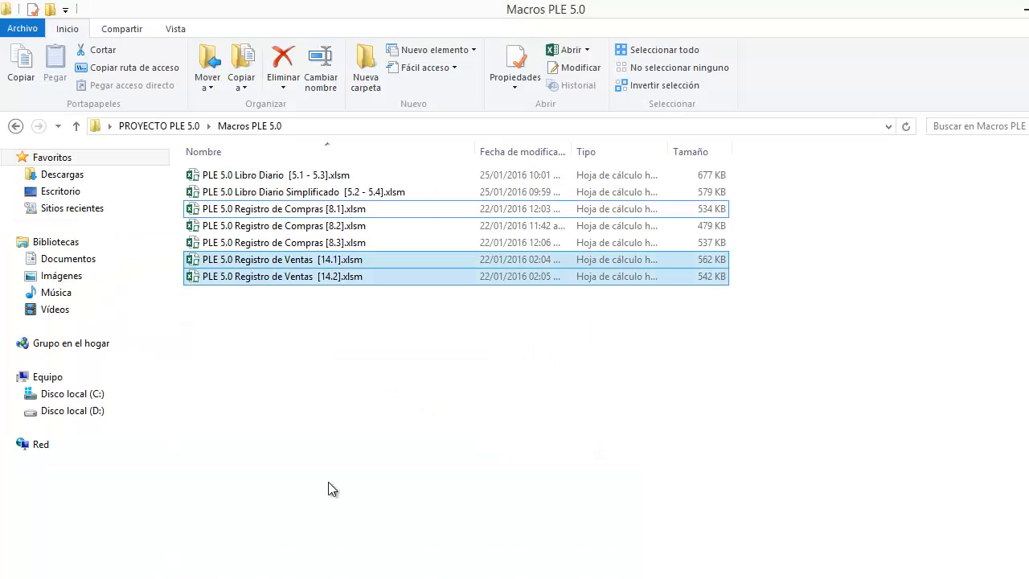
drag(328, 481, 383, 550)
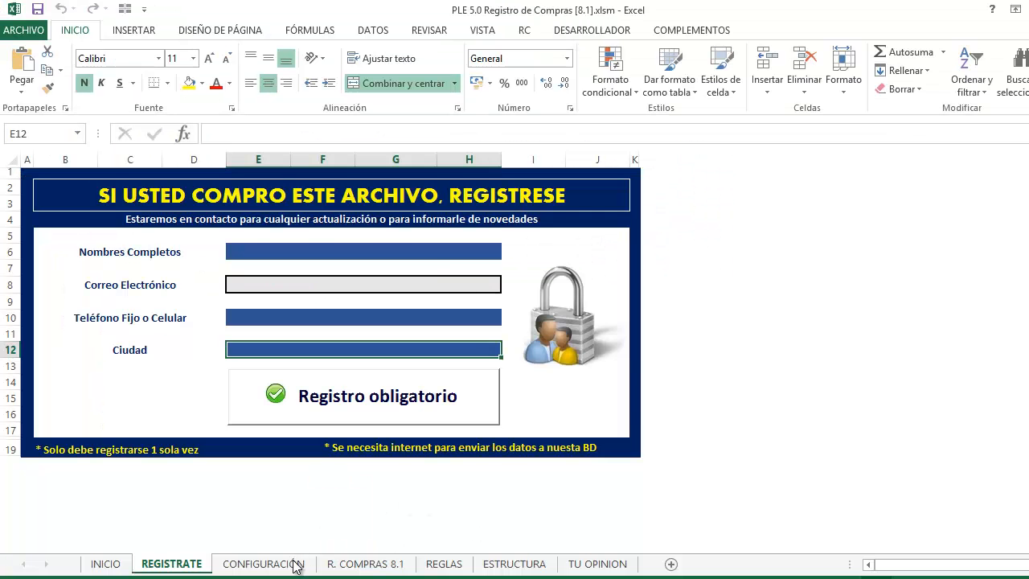
Enter EXCEL NEGOCIOS as the EMPRESA name on the CONFIGURACIÓN sheet
click(302, 563)
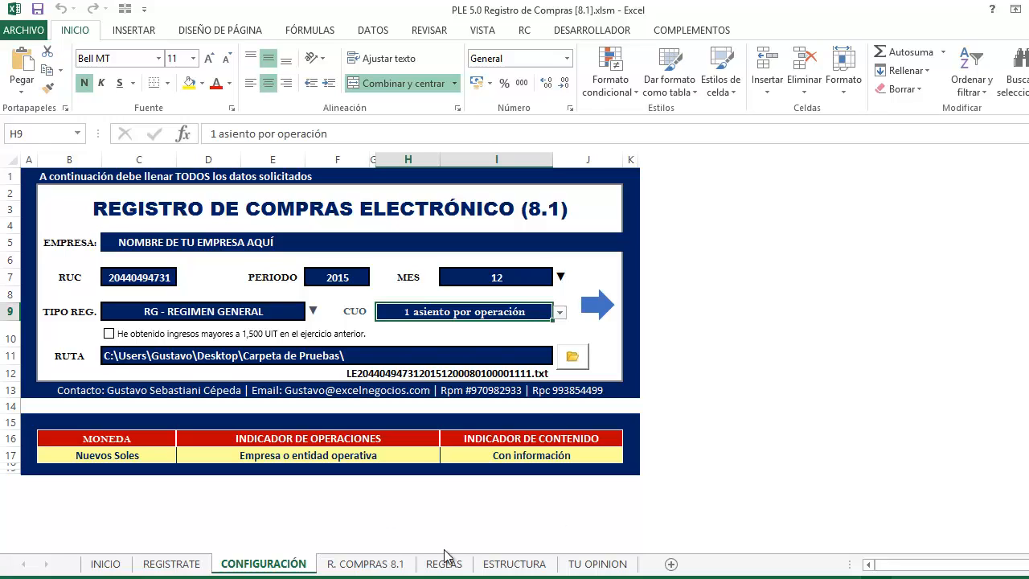
click(191, 244)
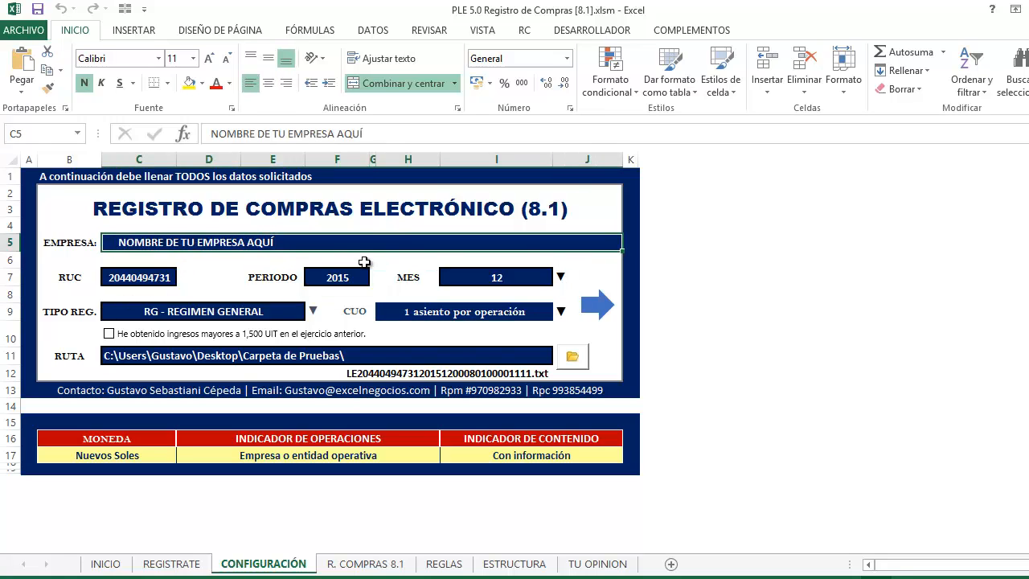
text(EXCEL NEGOCIOS)
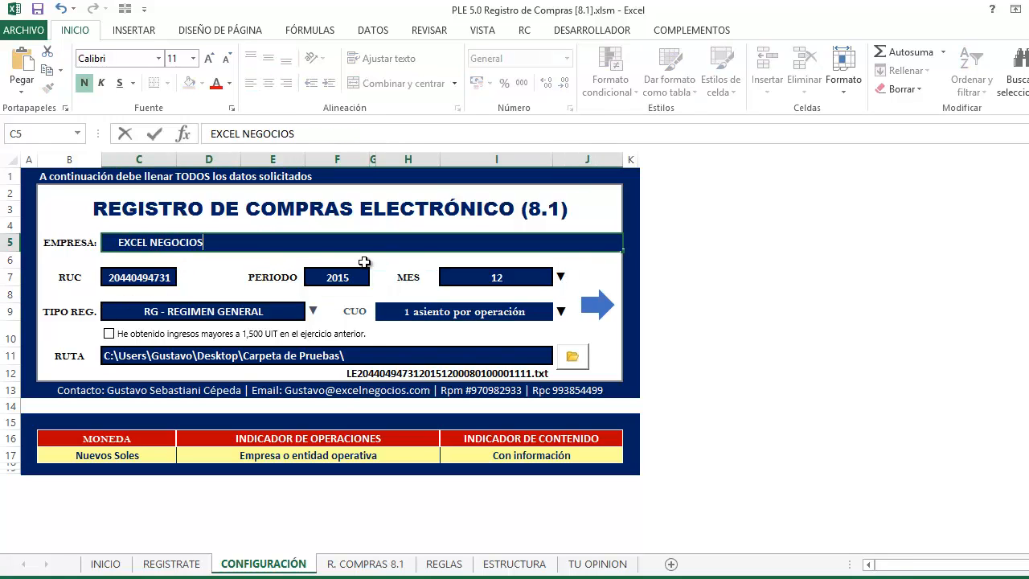
key(Return)
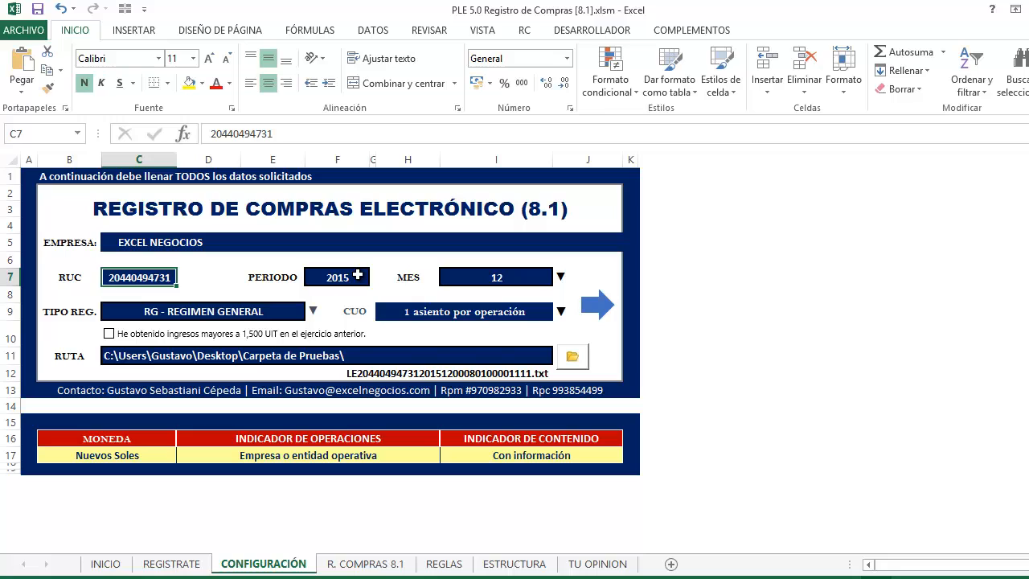
Check that PERIODO is 2015 and MES stays at 12, then select TIPO REG
click(357, 275)
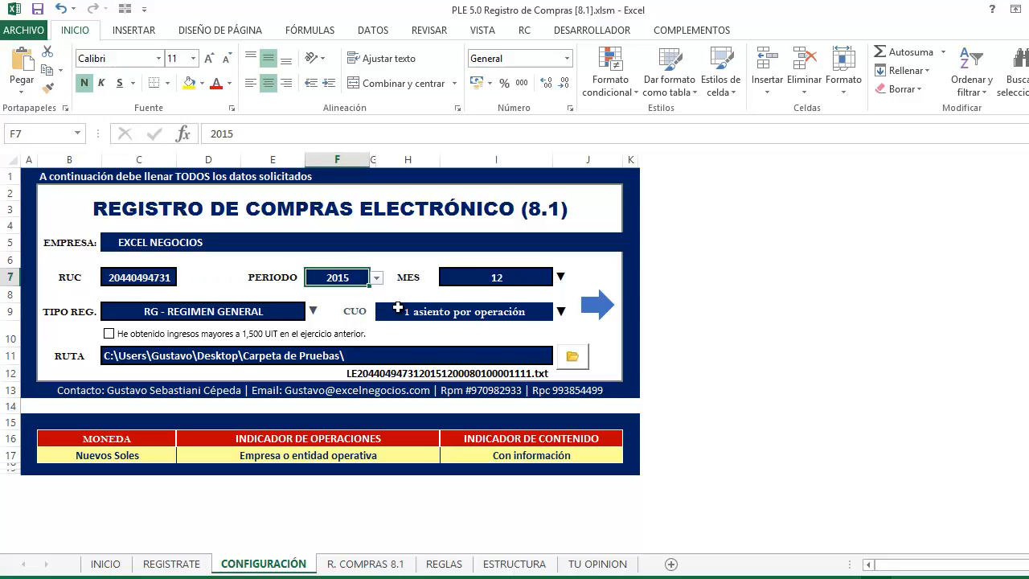
click(503, 275)
click(560, 278)
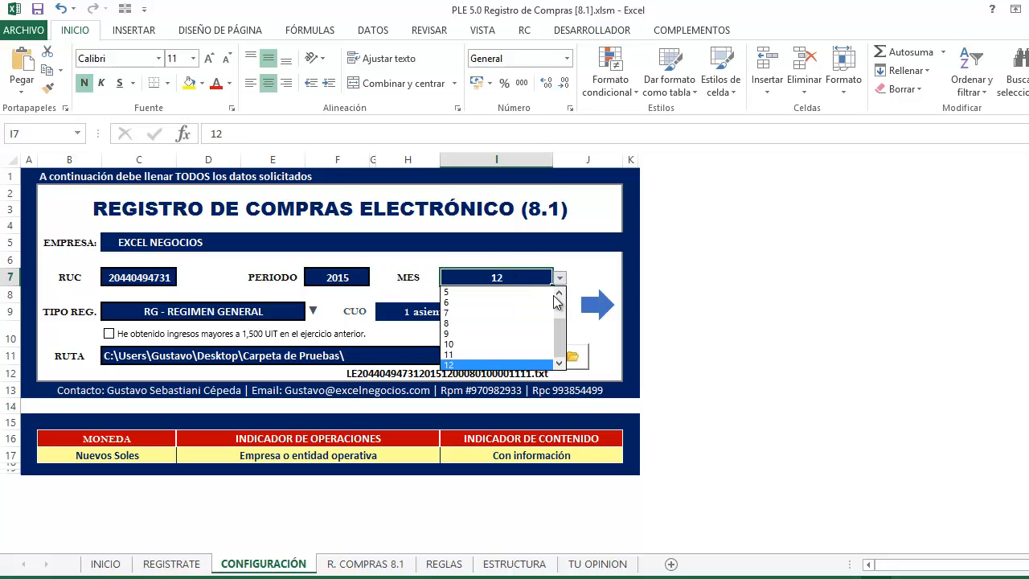
click(449, 360)
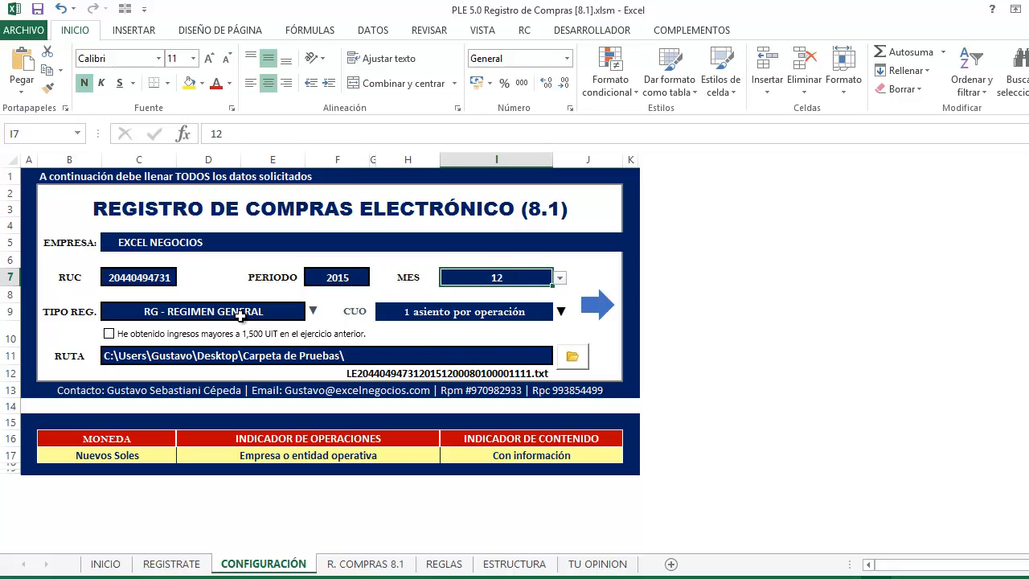
click(241, 315)
click(311, 314)
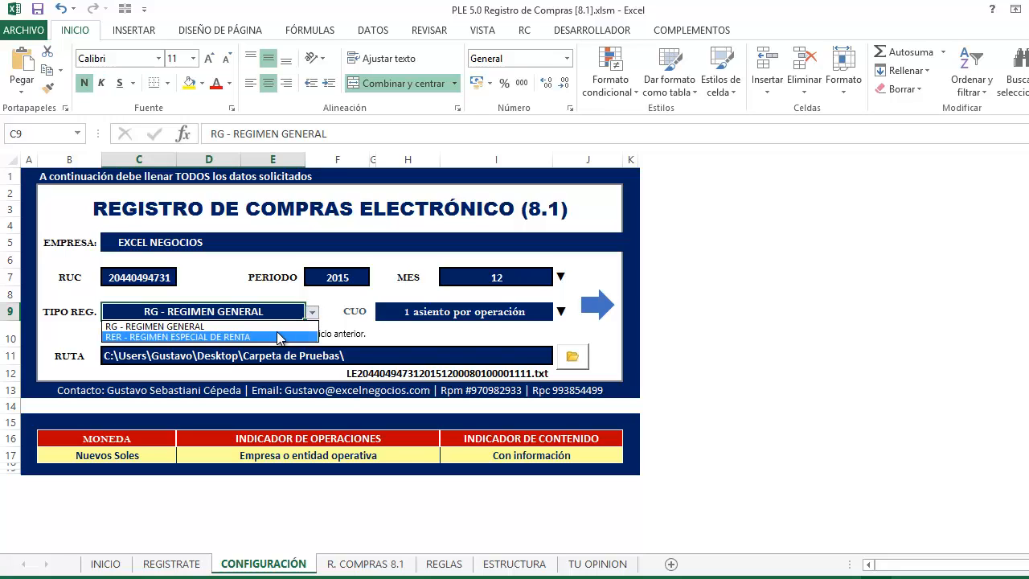
click(271, 327)
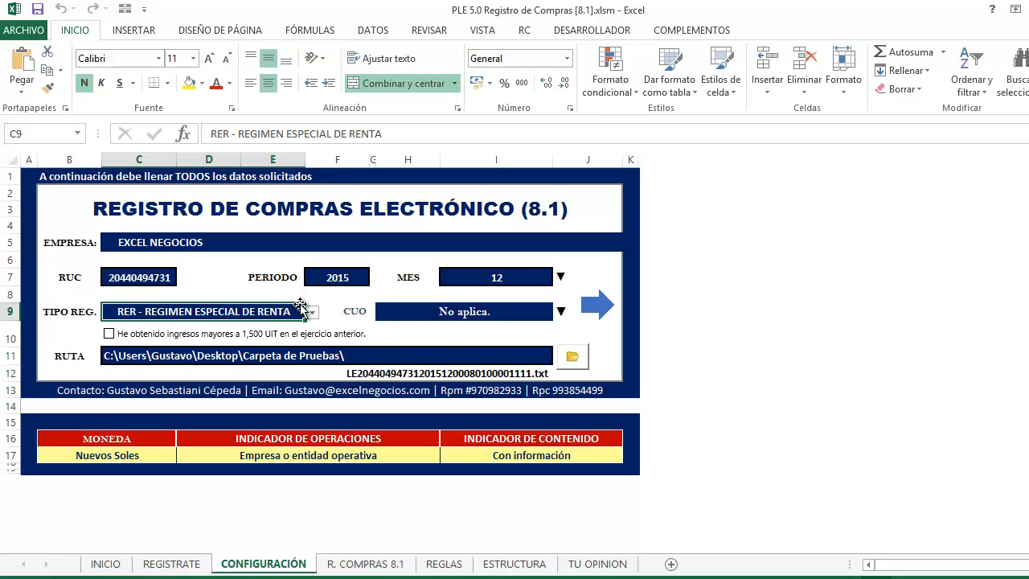
click(410, 317)
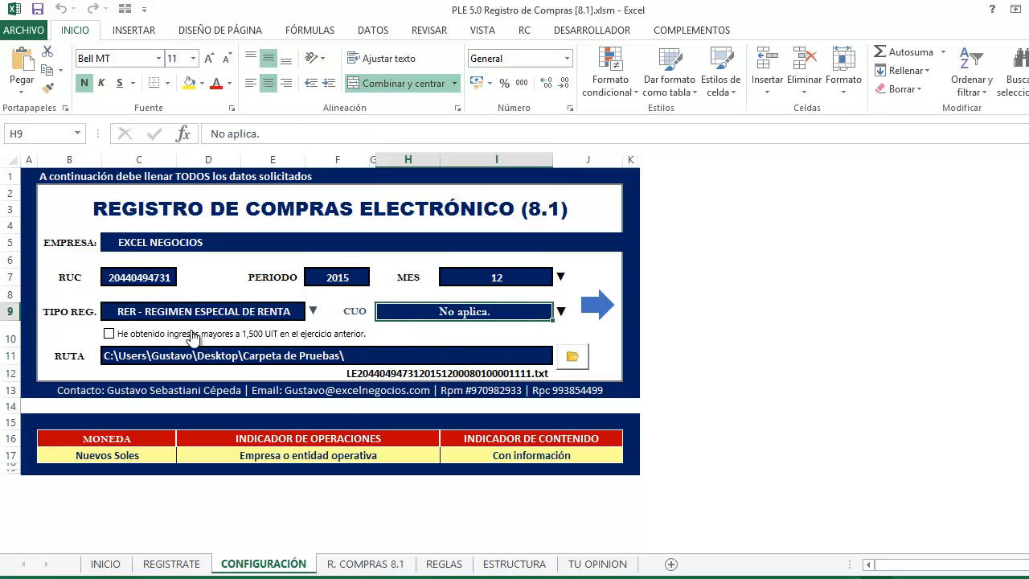
click(300, 311)
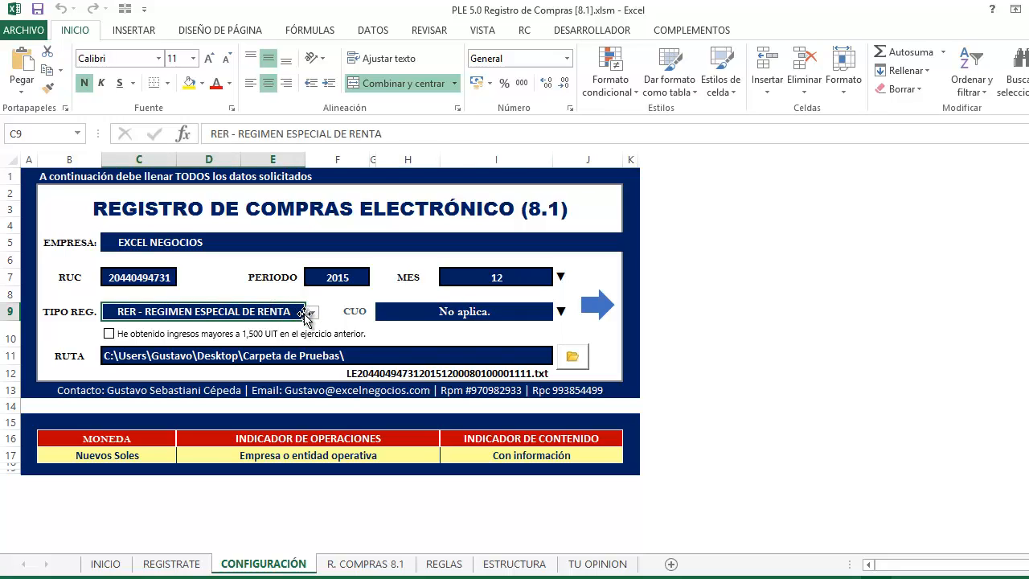
click(312, 312)
click(278, 328)
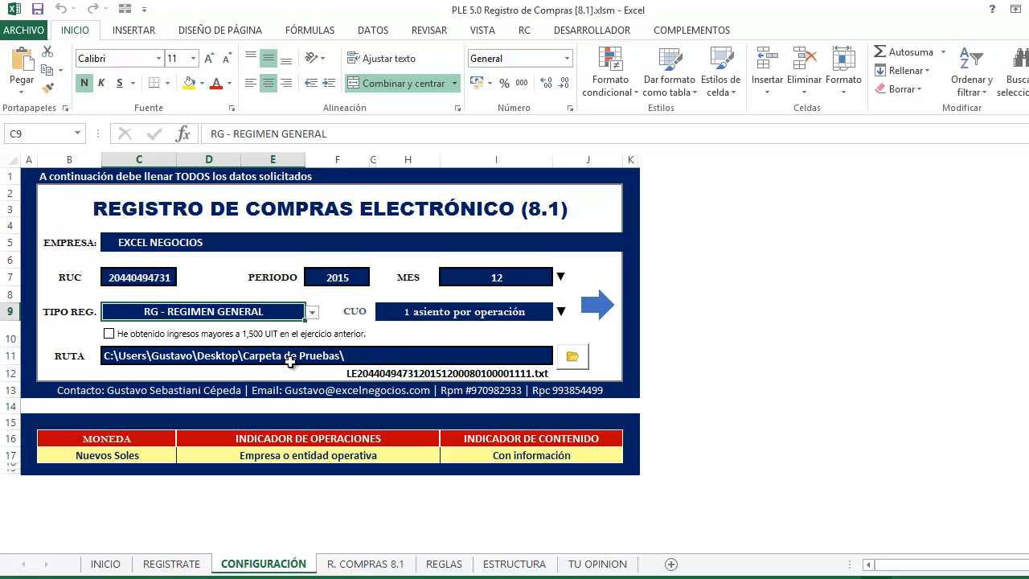
Pick Carpeta de Pruebas as the RUTA output folder in the Buscar carpeta dialog
click(262, 358)
click(571, 357)
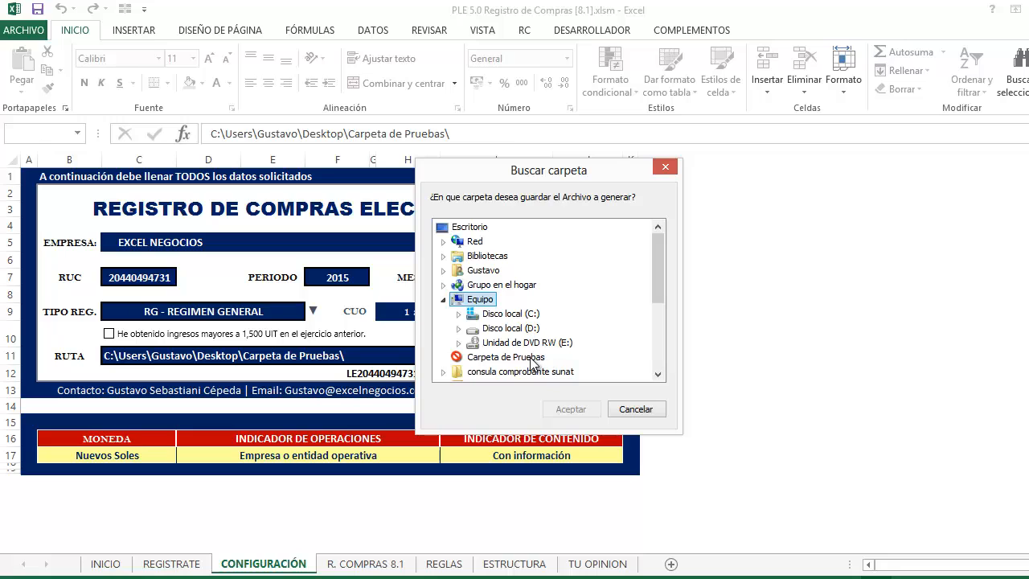
click(531, 362)
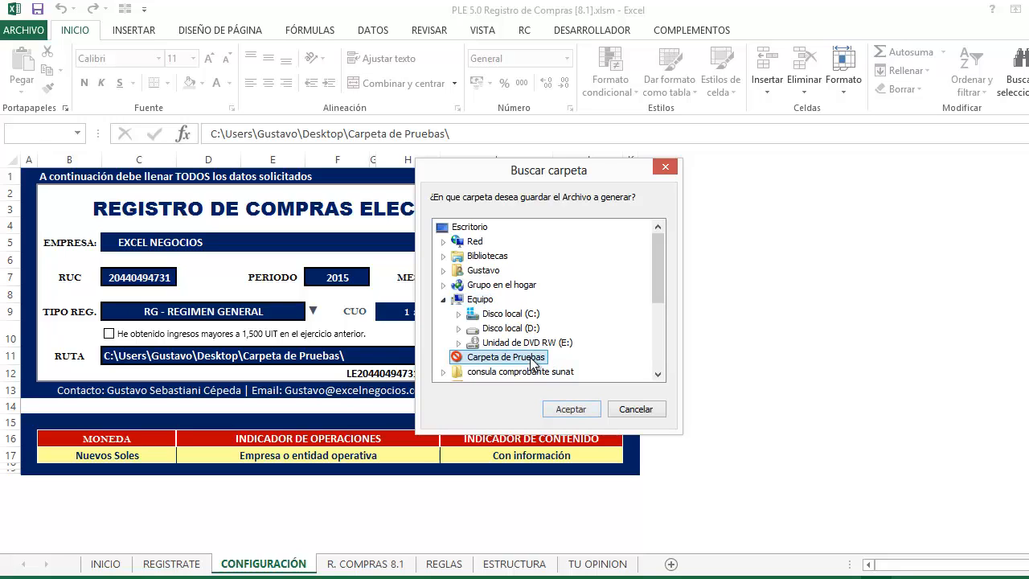
click(571, 410)
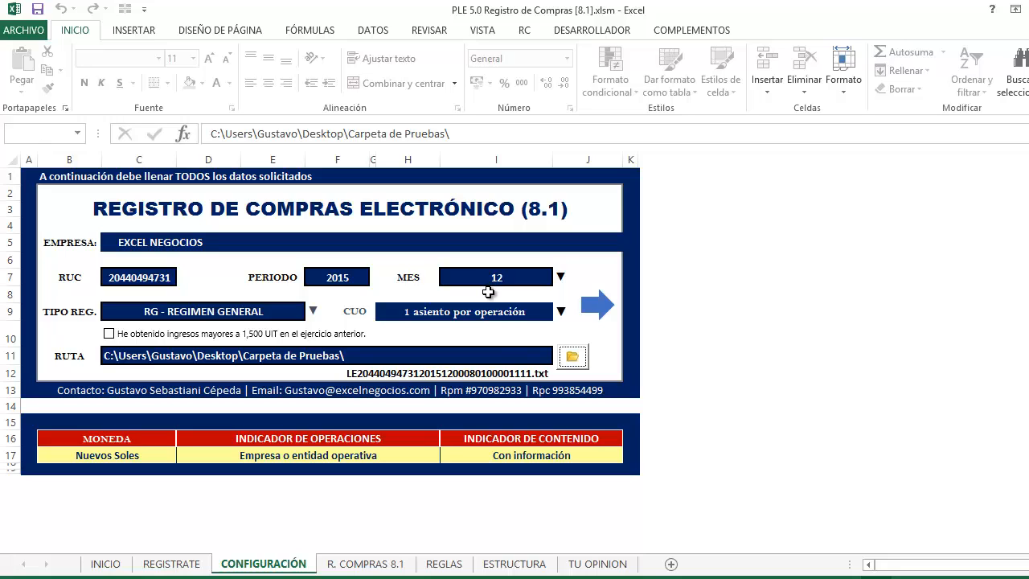
Review the RUC, PERIODO/MES and destination folder cells on CONFIGURACIÓN
click(147, 281)
click(338, 278)
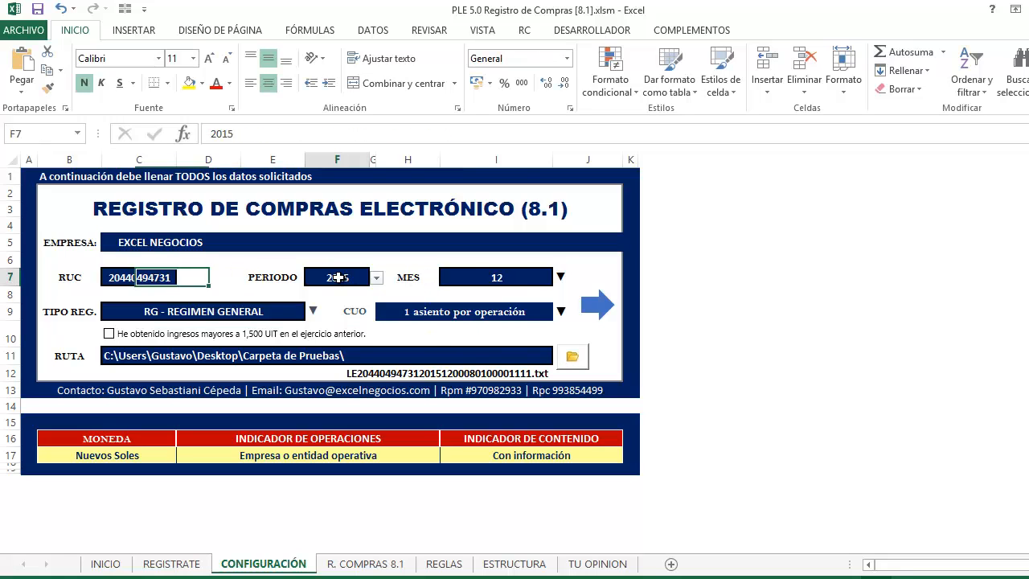
drag(337, 278, 523, 279)
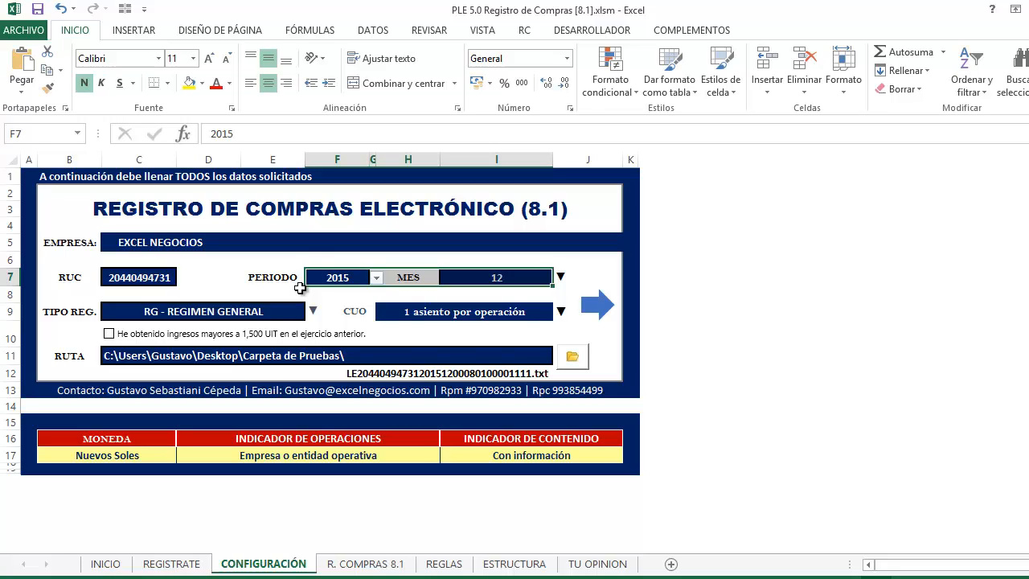
click(265, 355)
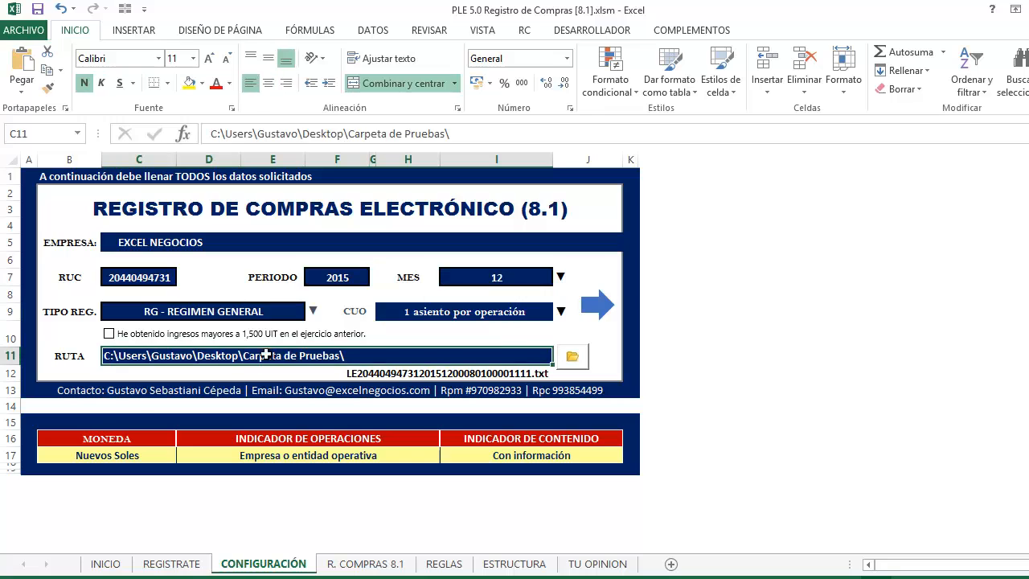
Select the Nuevos Soles currency and drop down the operations indicator choices
drag(104, 444, 512, 455)
click(148, 441)
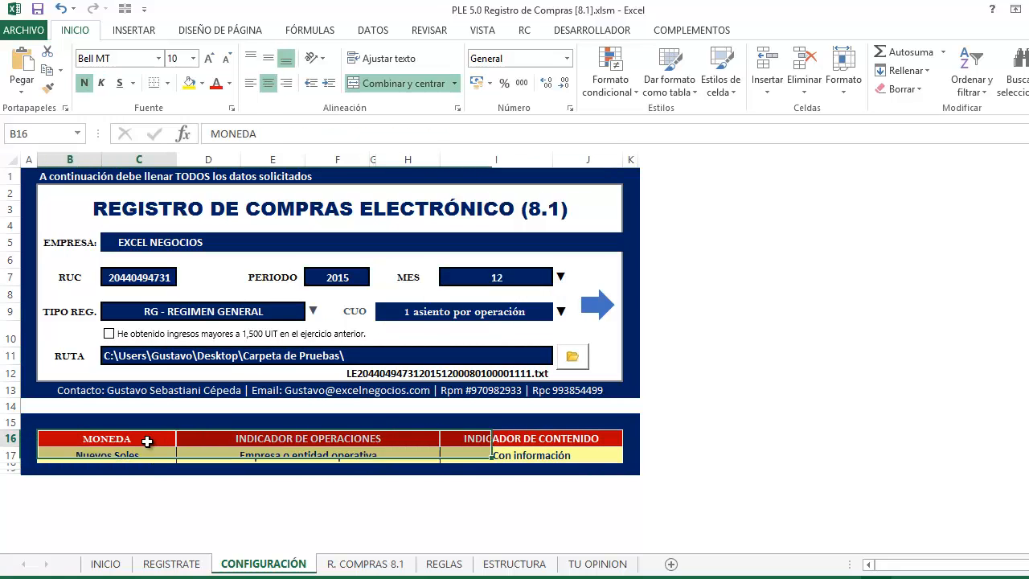
click(137, 455)
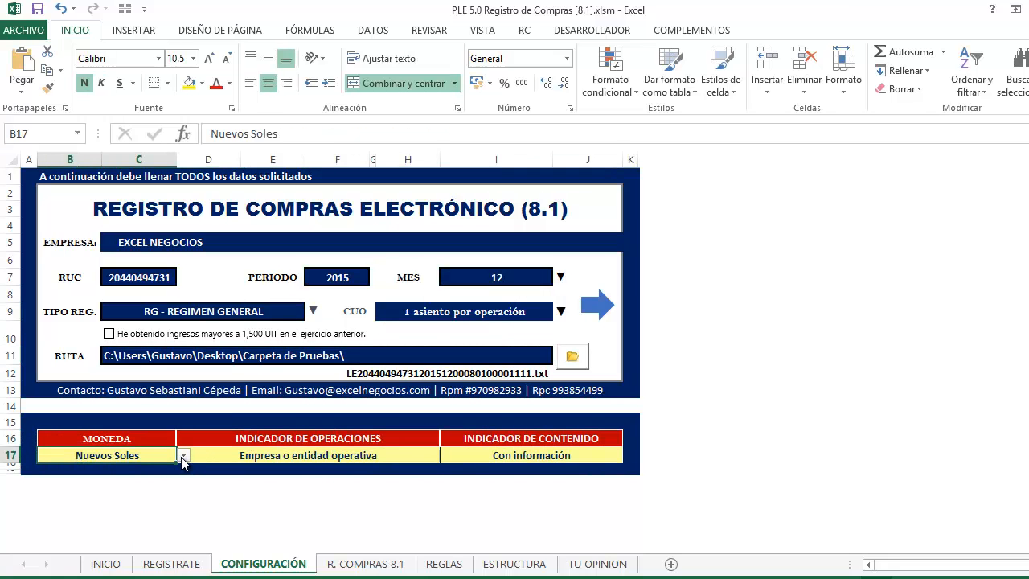
click(282, 455)
click(446, 455)
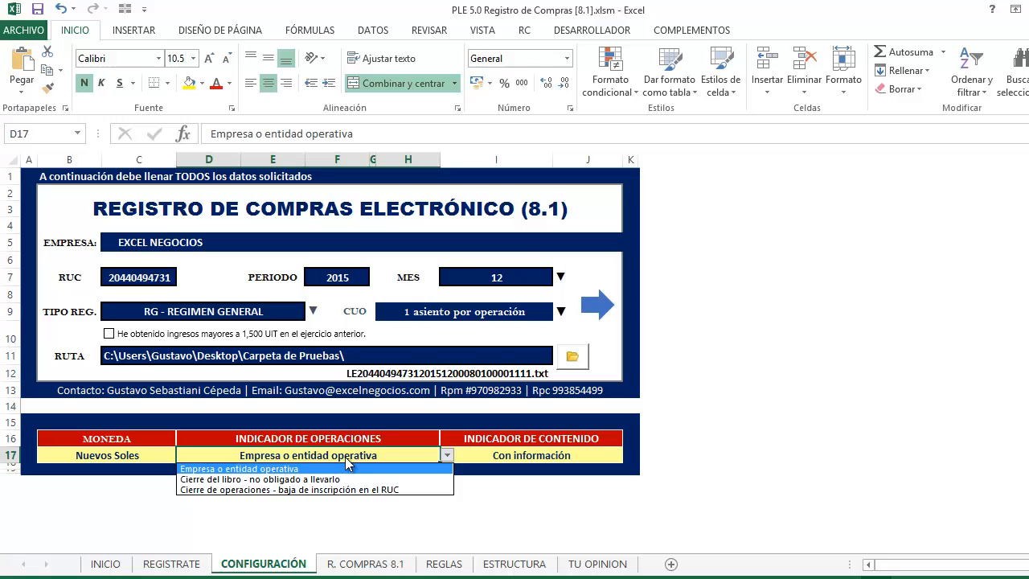
click(256, 472)
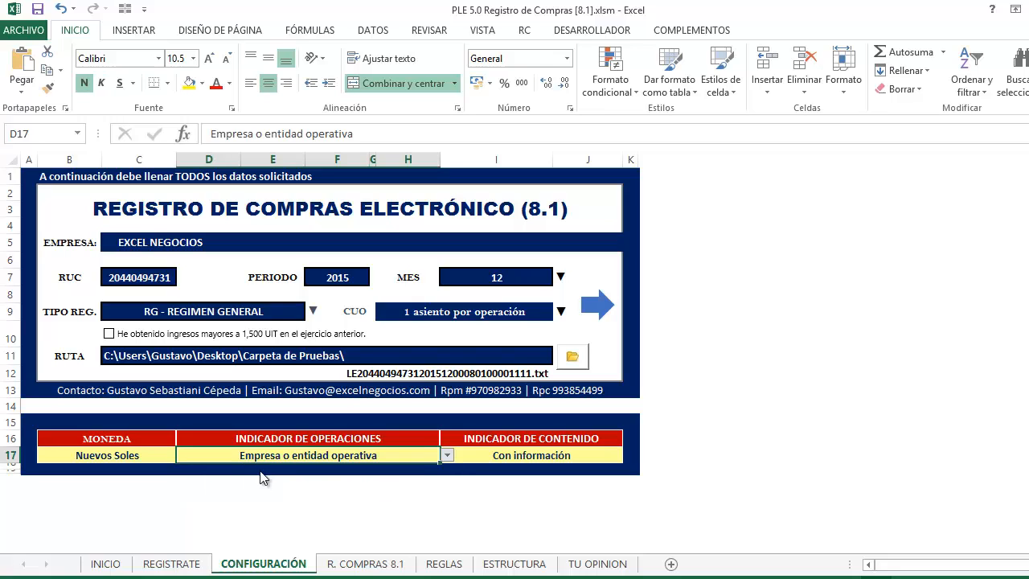
click(445, 455)
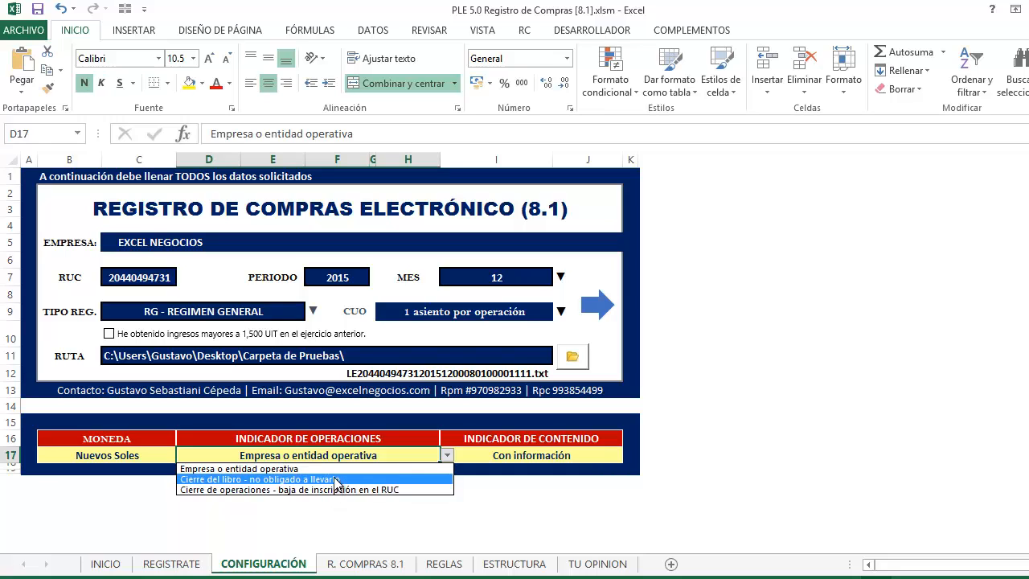
click(290, 469)
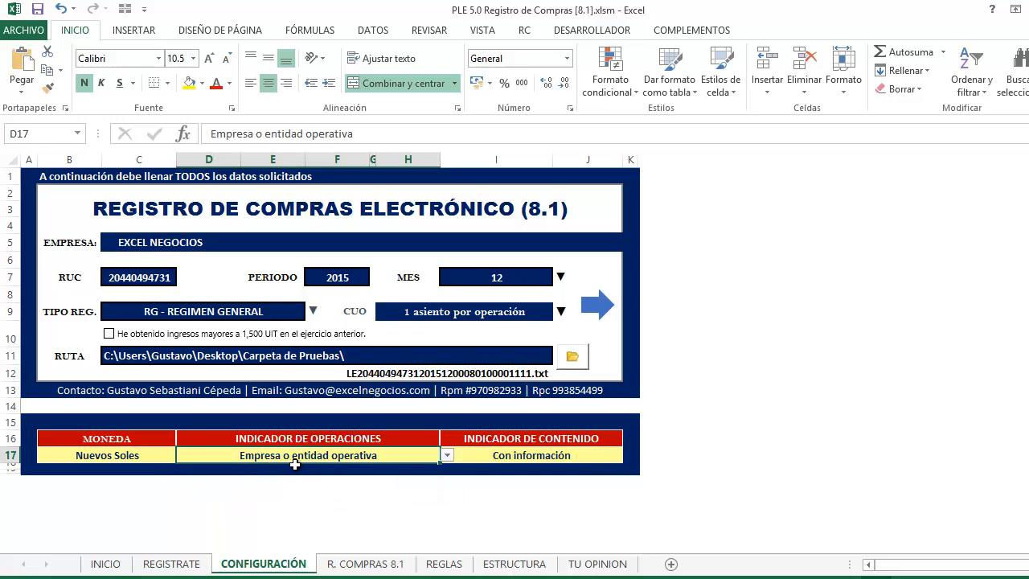
click(583, 455)
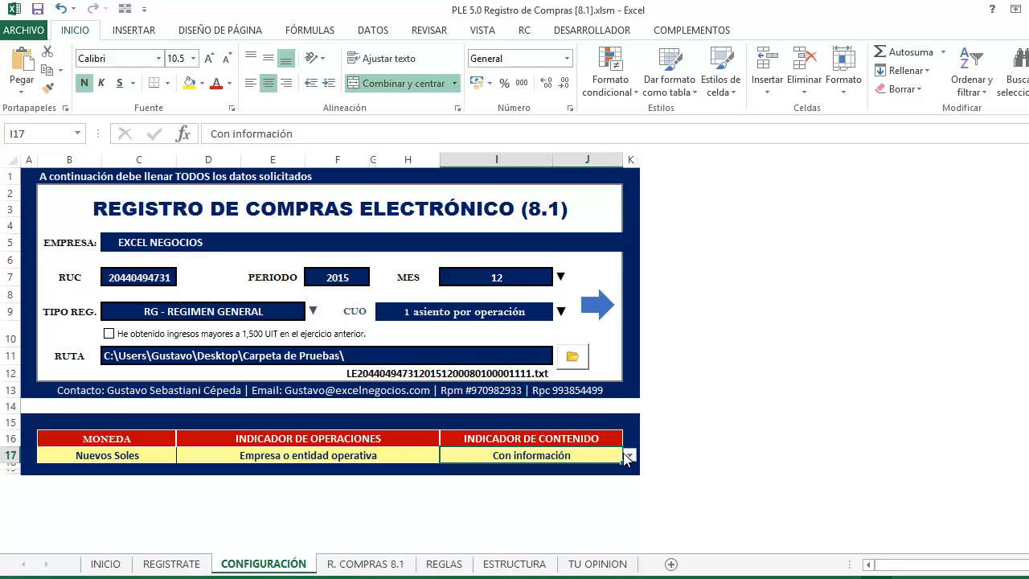
click(629, 455)
click(612, 479)
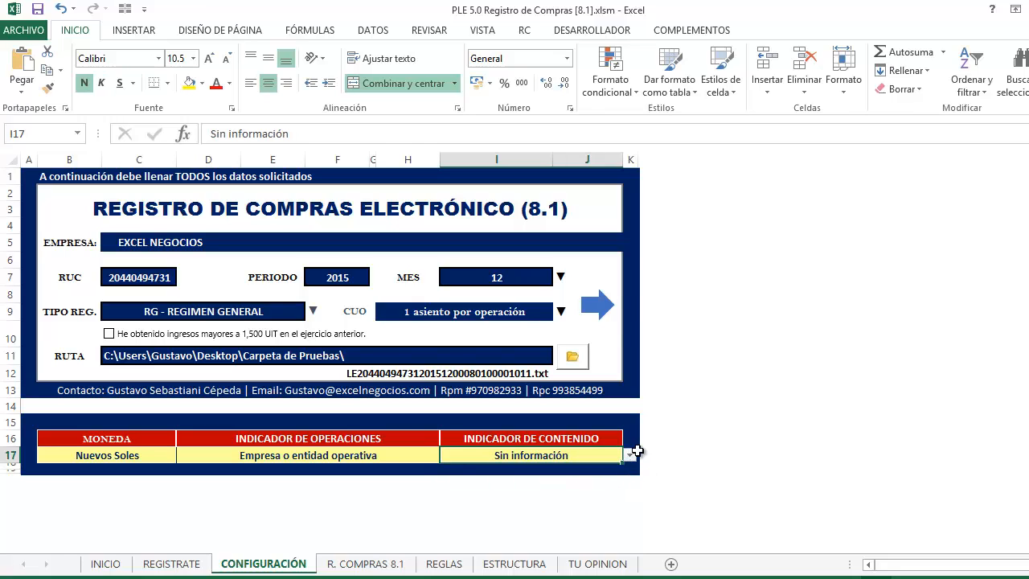
click(629, 455)
click(619, 468)
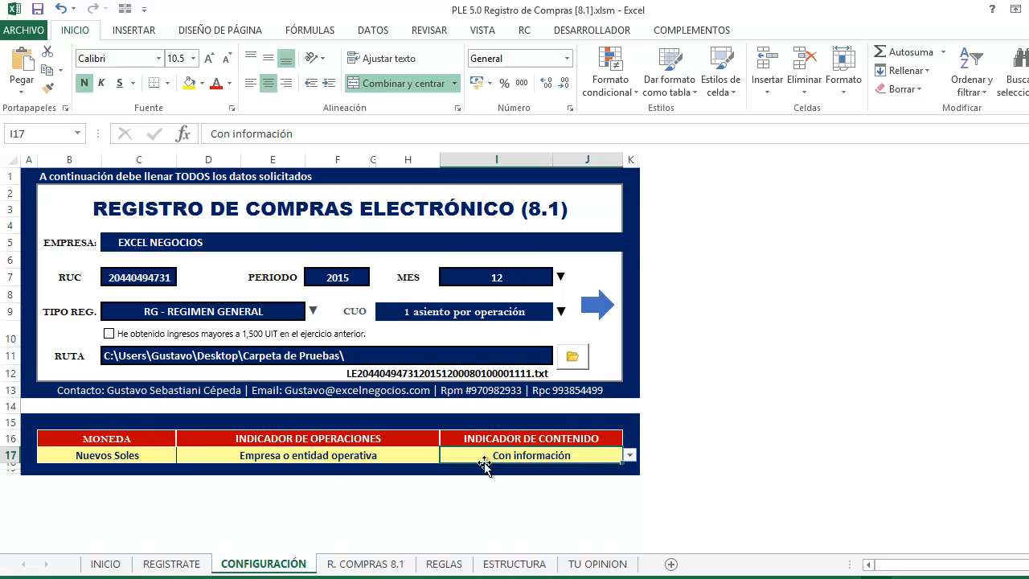
click(428, 374)
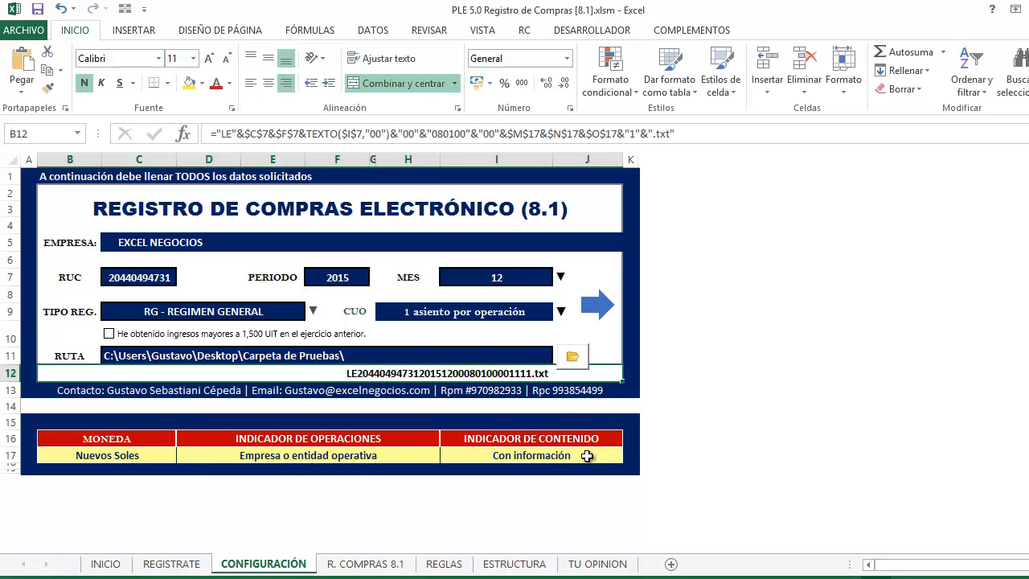
click(587, 456)
click(630, 455)
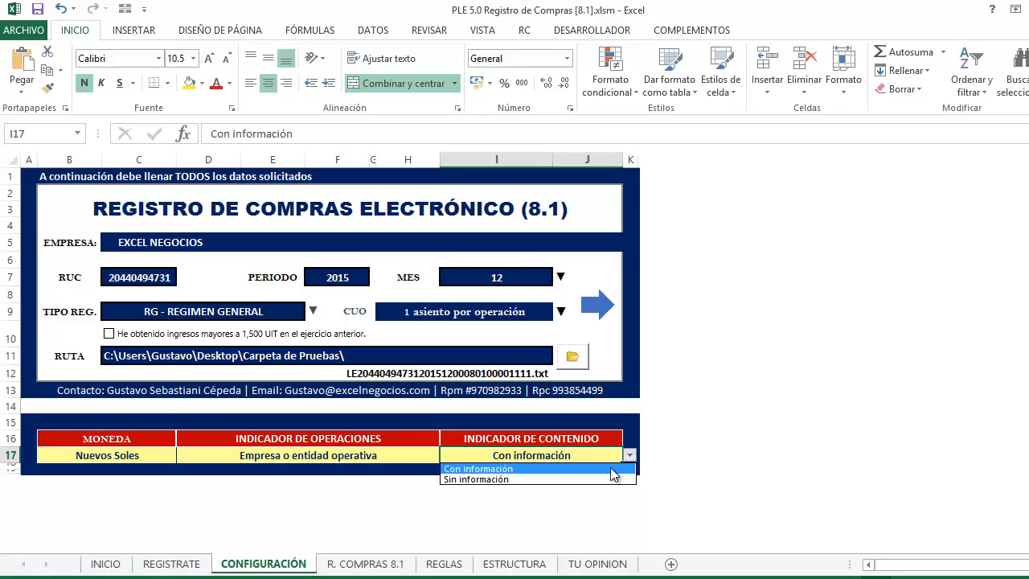
click(592, 479)
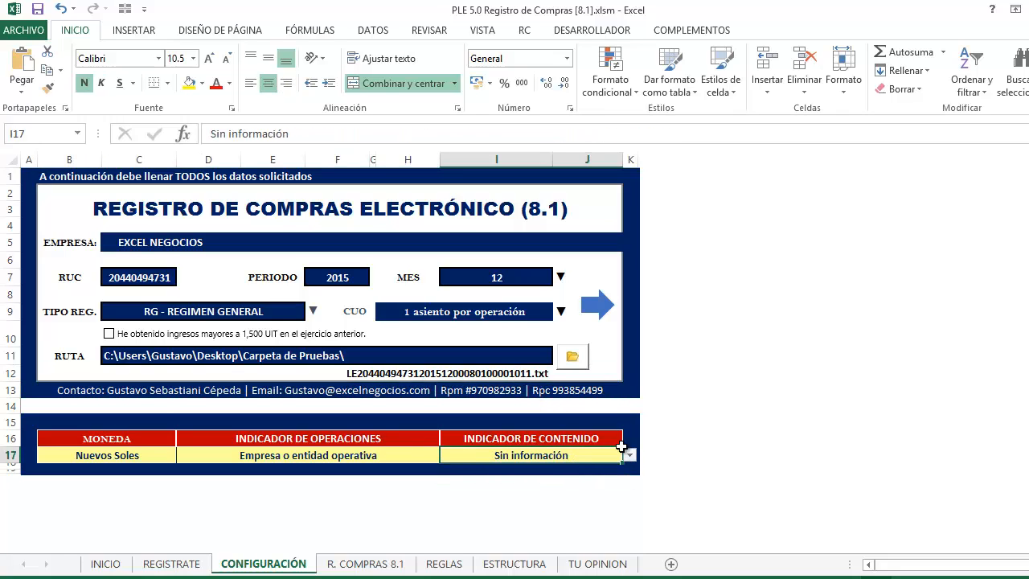
click(630, 455)
click(592, 465)
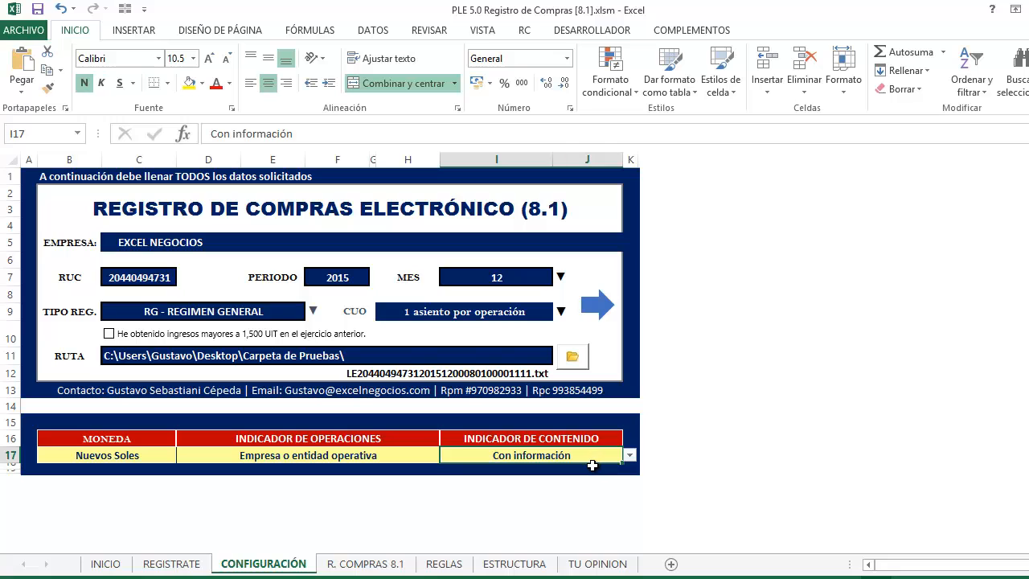
Go to the R. COMPRAS 8.1 sheet and look over columns AB through AF
click(594, 310)
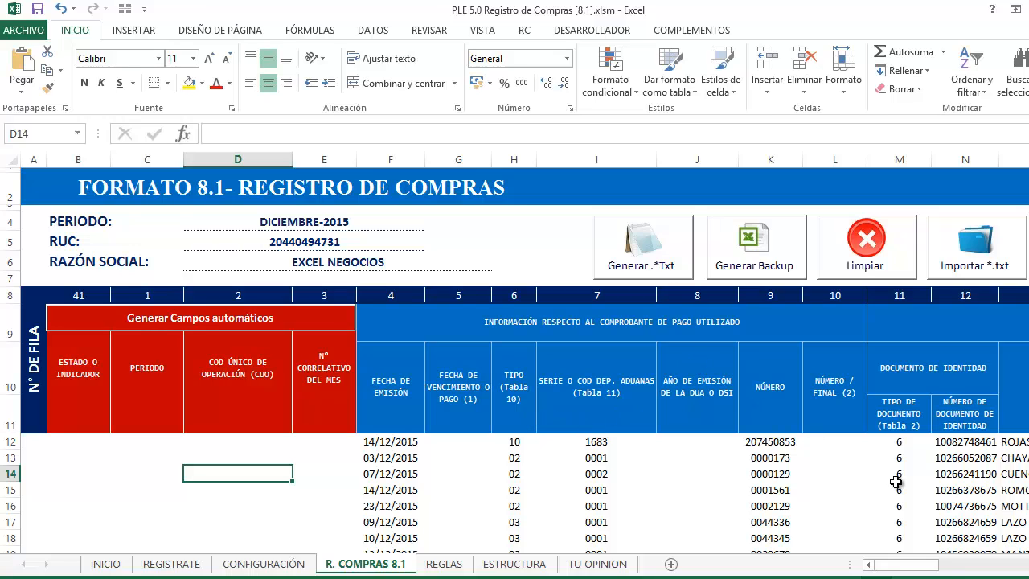
drag(939, 566, 1012, 569)
click(275, 157)
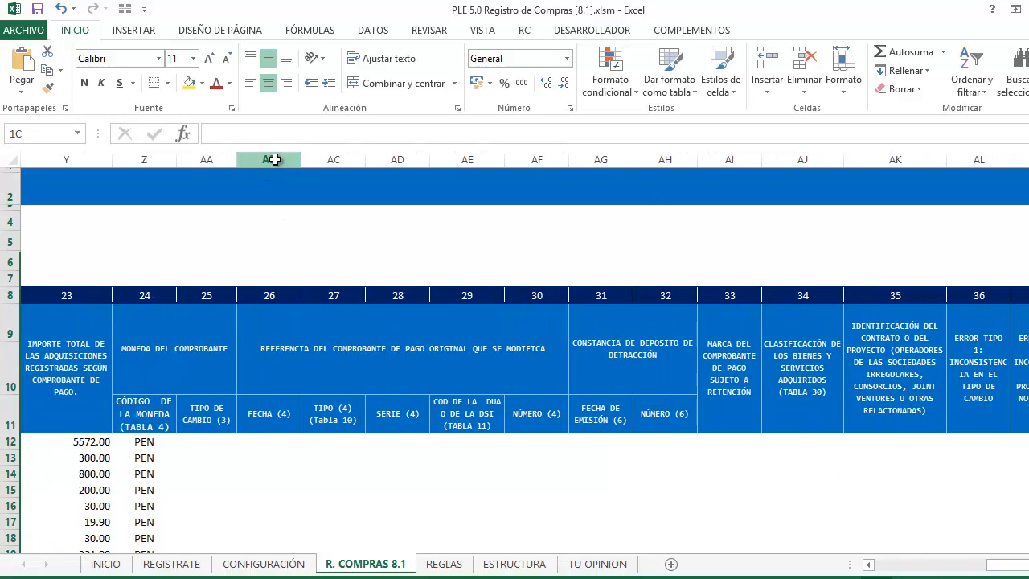
drag(278, 159, 542, 196)
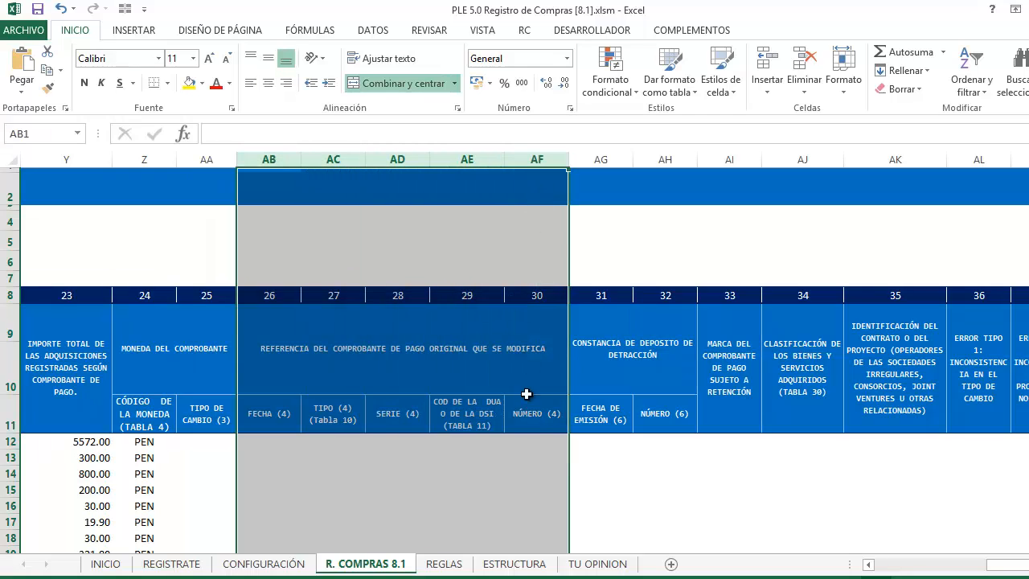
click(543, 457)
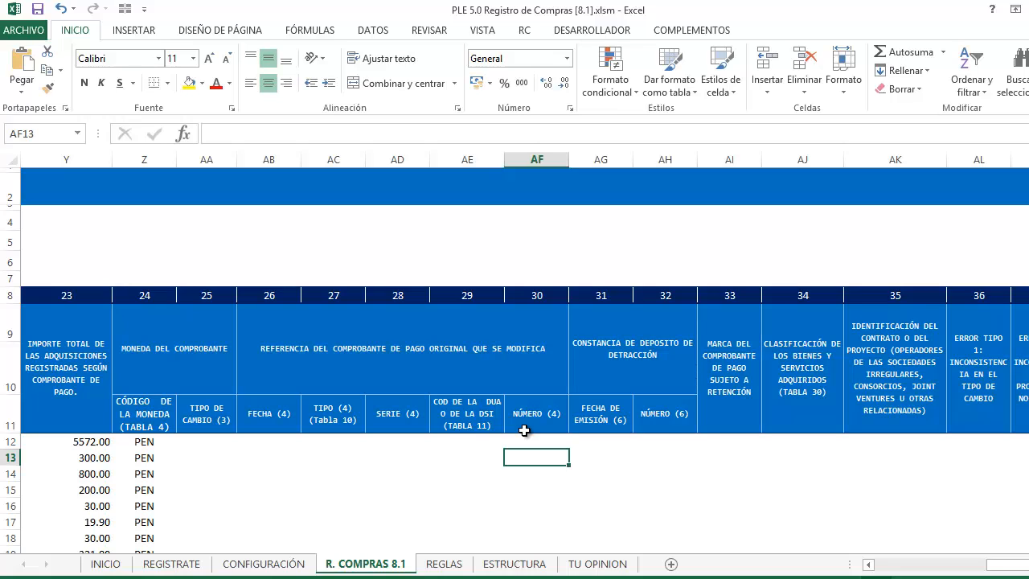
Scroll across the register columns and select the CÓDIGO DE LA MONEDA header
drag(1007, 566, 902, 572)
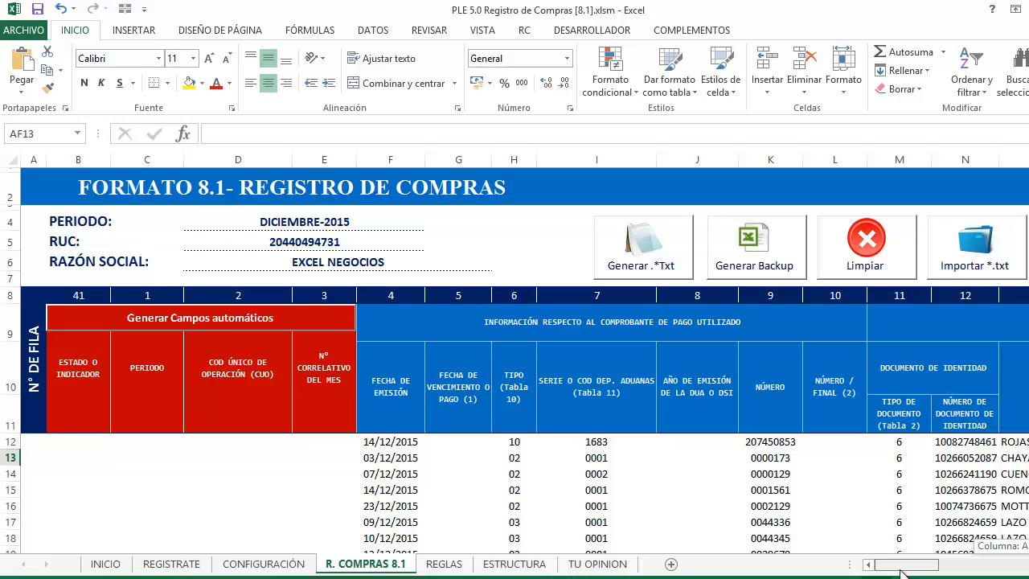
drag(901, 573, 1012, 573)
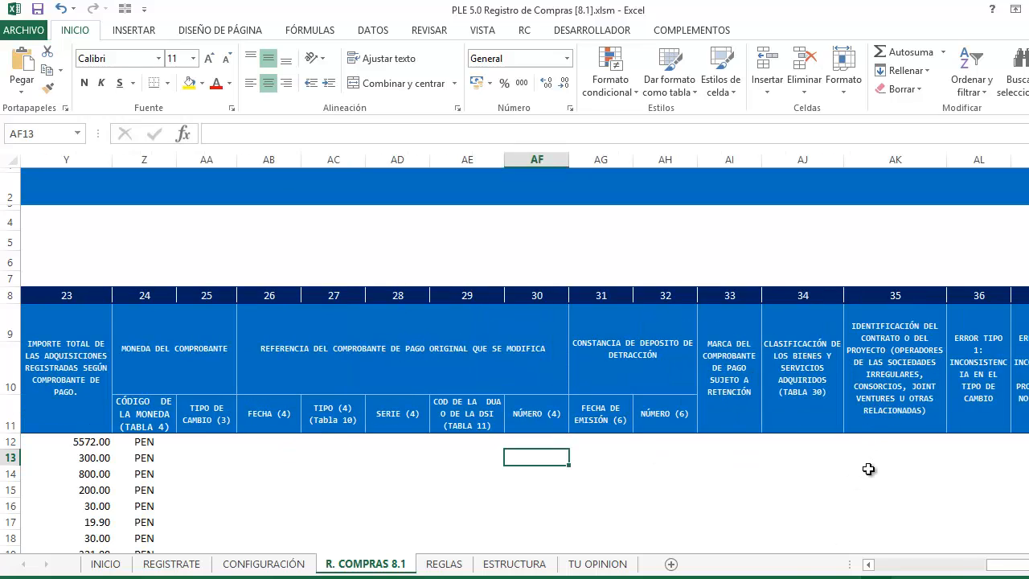
click(366, 577)
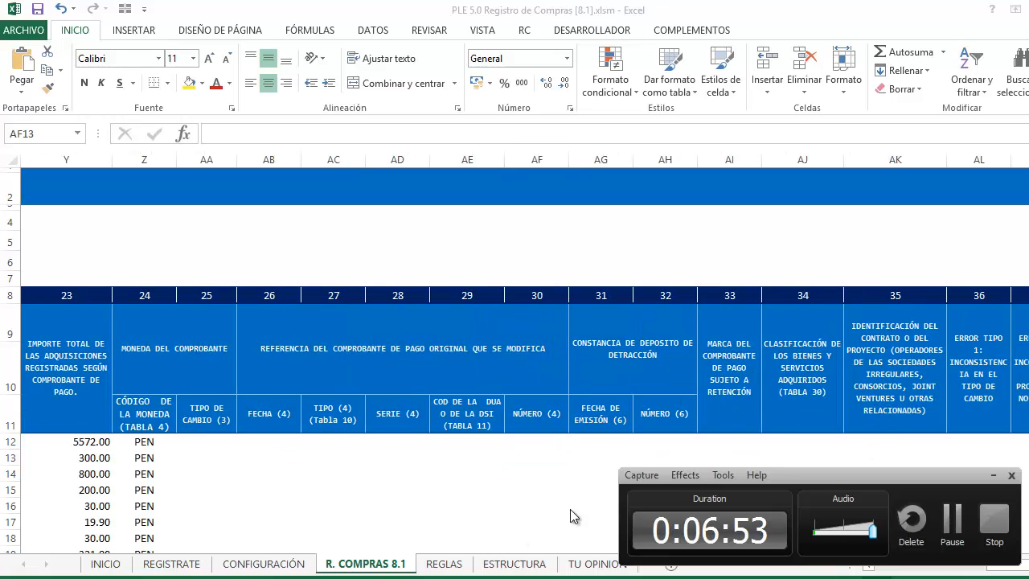
click(950, 524)
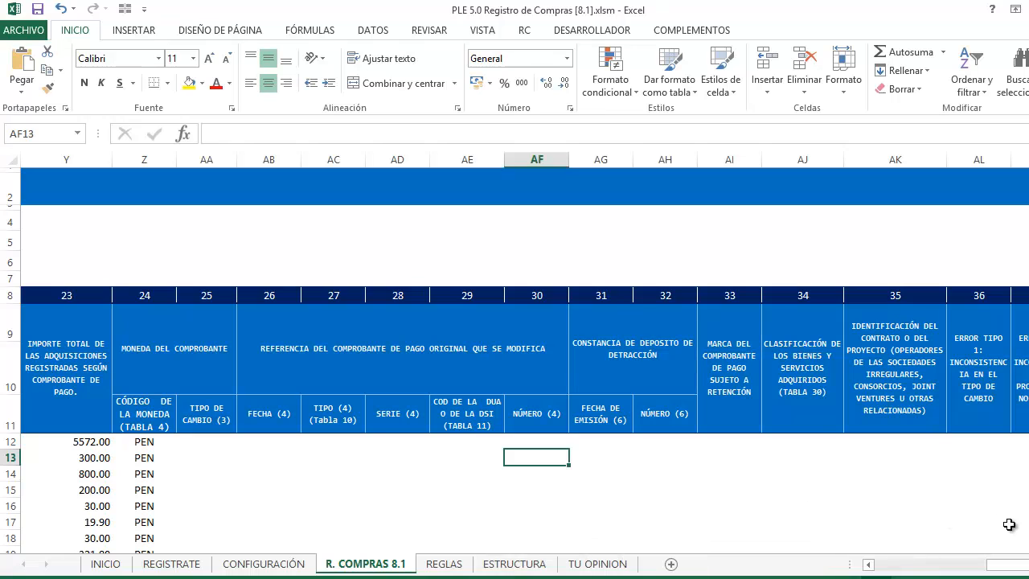
drag(1007, 565, 898, 573)
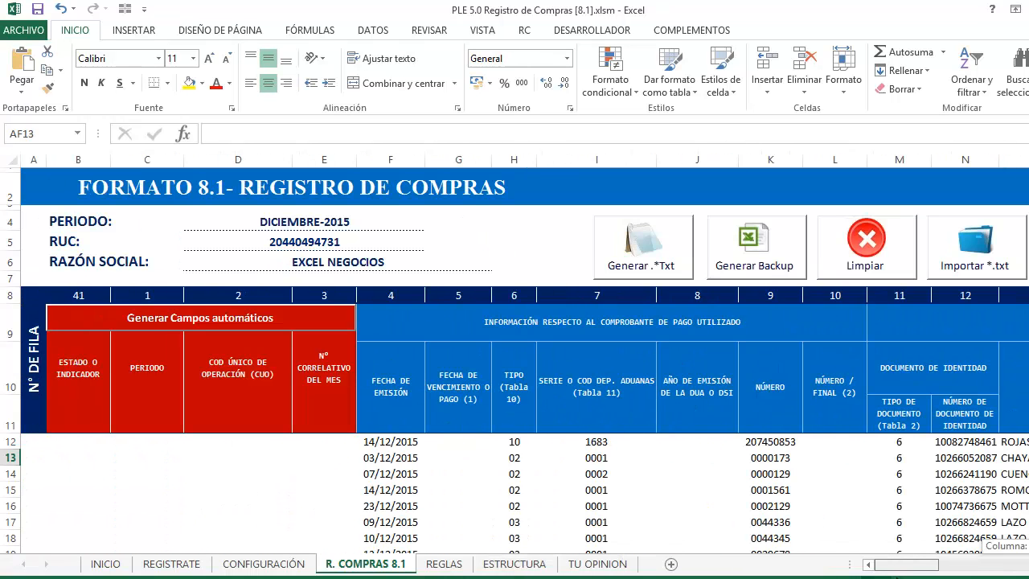
drag(899, 573, 978, 572)
click(606, 419)
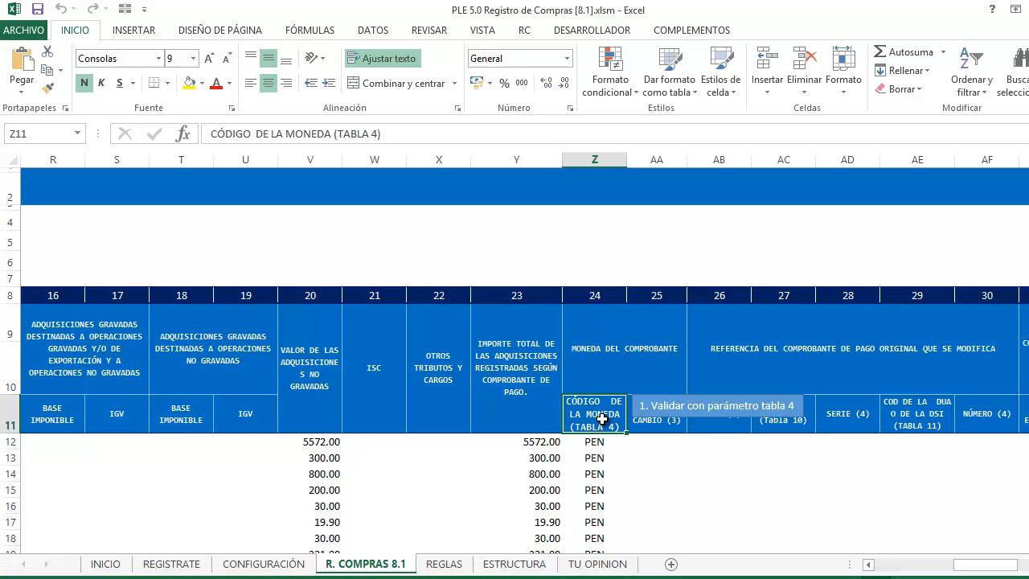
click(603, 475)
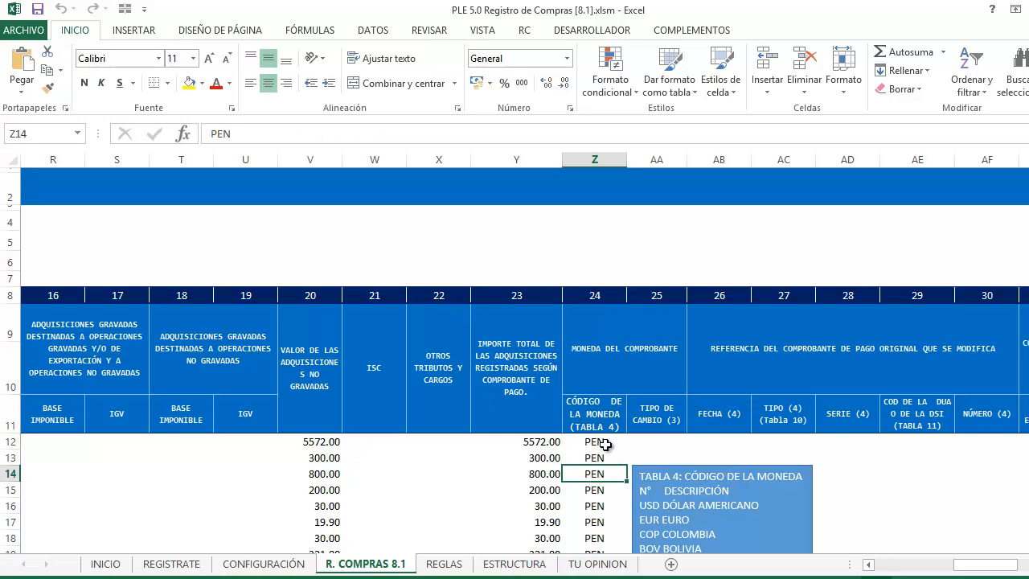
click(604, 444)
scroll(635, 442, down, 1)
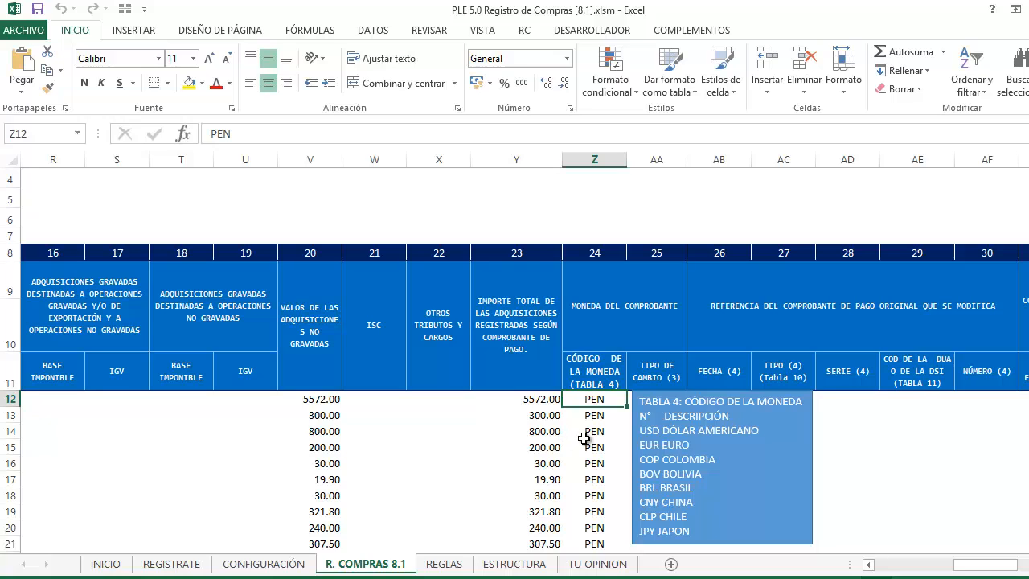
click(726, 466)
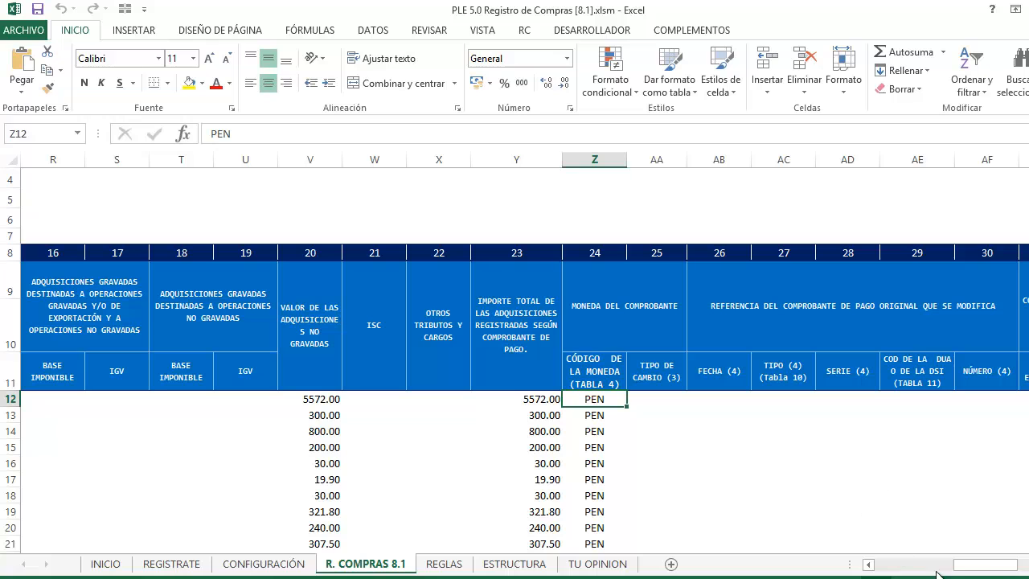
drag(988, 571, 1015, 571)
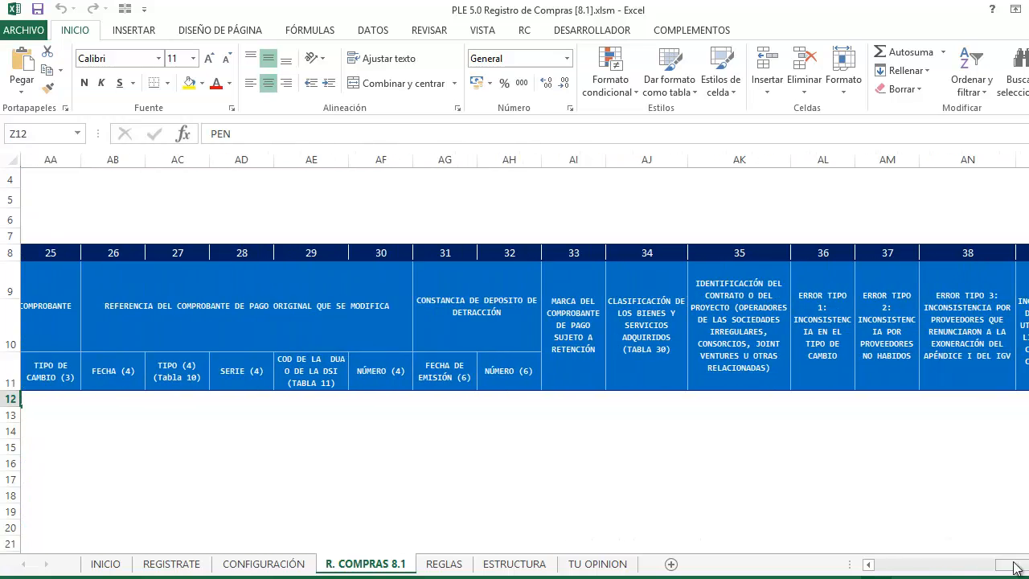
click(648, 405)
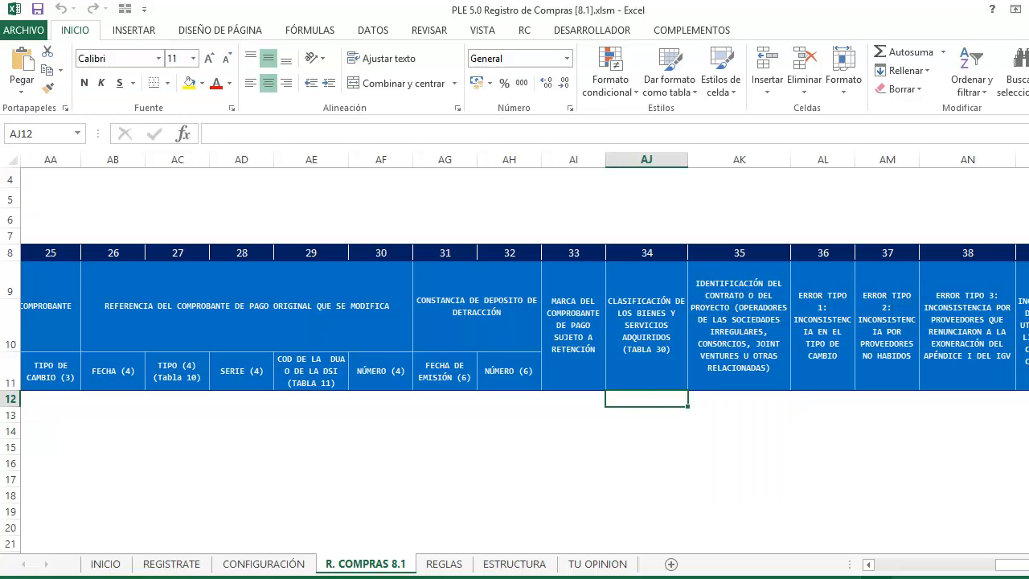
Give the CÓDIGO DE LA MONEDA header a yellow fill and red text
drag(1028, 568, 1017, 572)
click(145, 370)
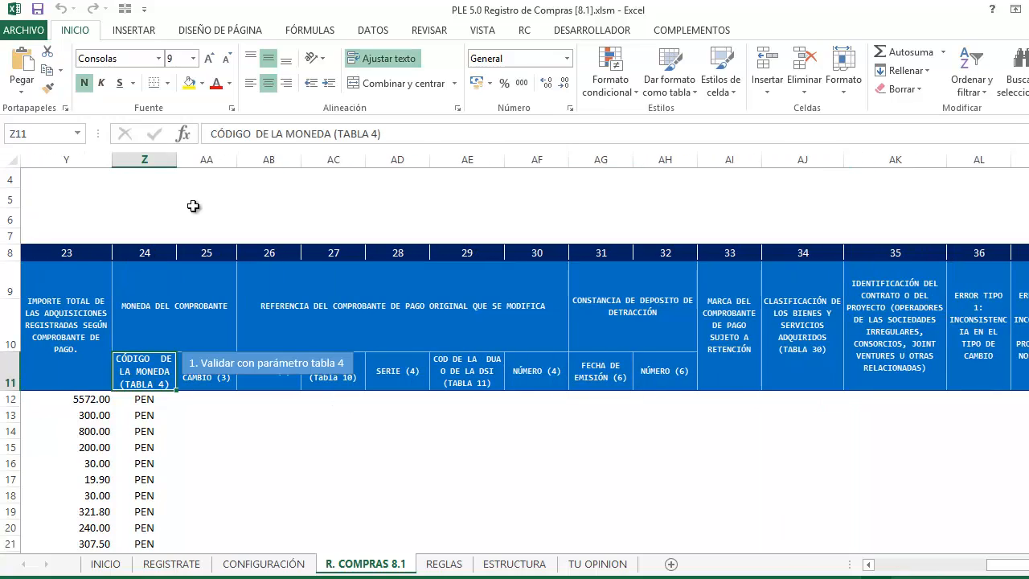
click(188, 83)
click(215, 83)
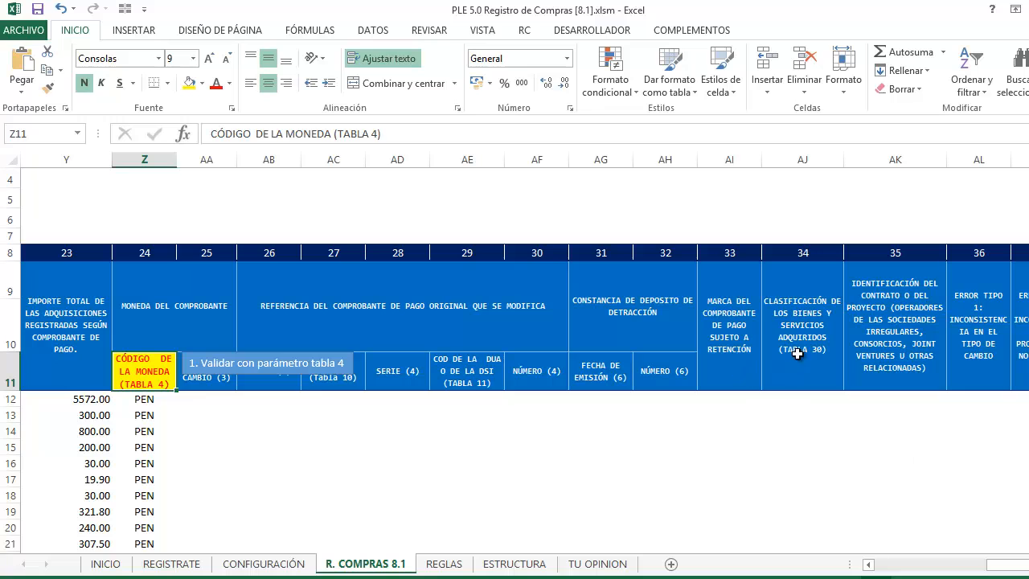
Fill header cells AJ9:AP11 yellow with red text, then read field 35's note
drag(798, 353, 918, 352)
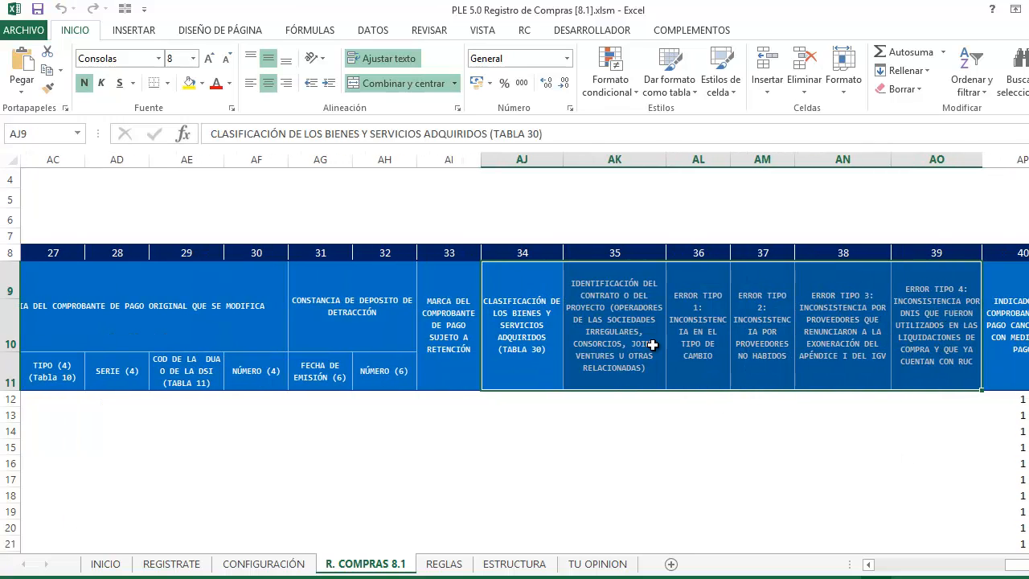
drag(524, 333, 1021, 336)
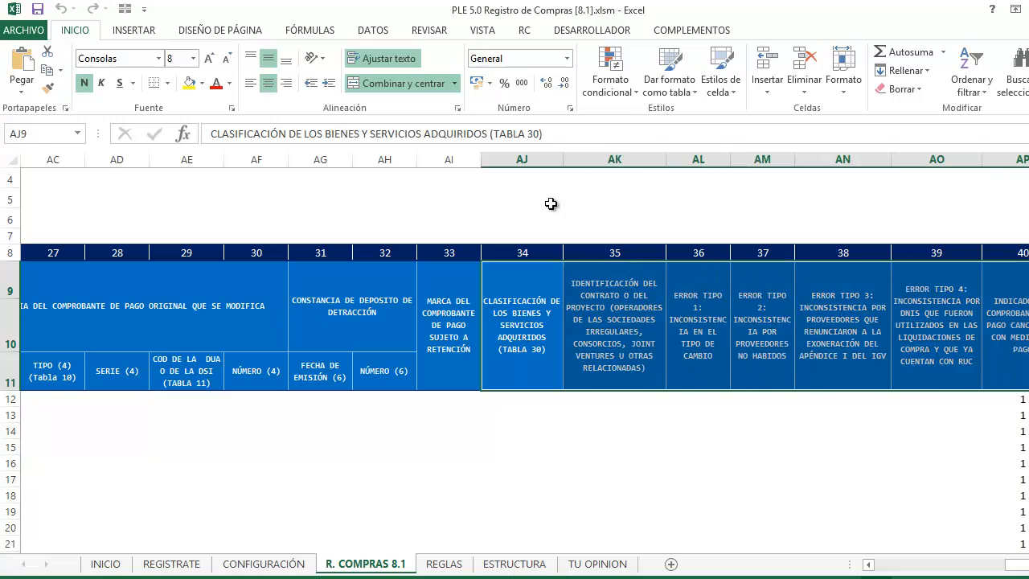
click(189, 83)
click(215, 83)
click(661, 399)
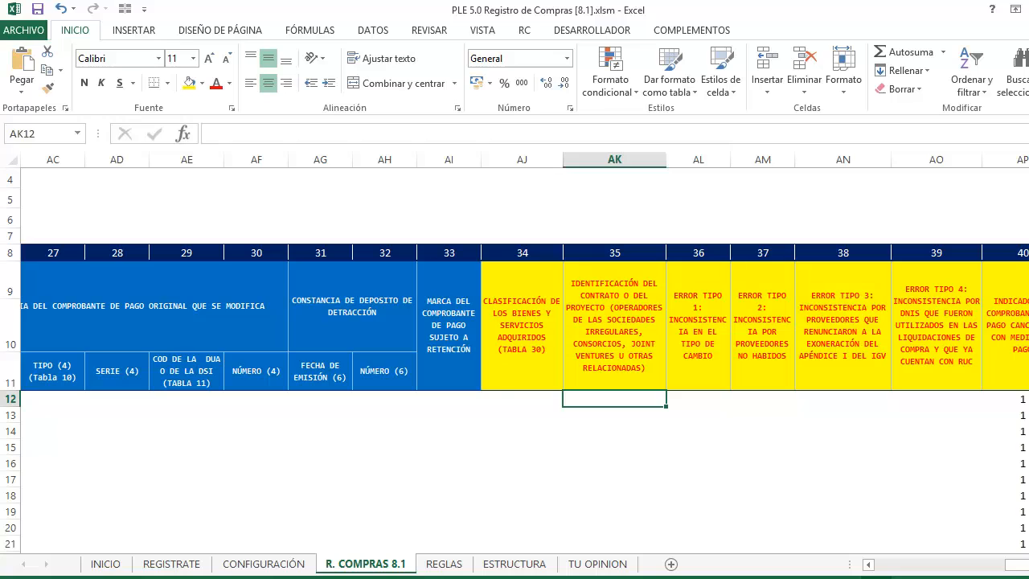
scroll(968, 508, right, 1)
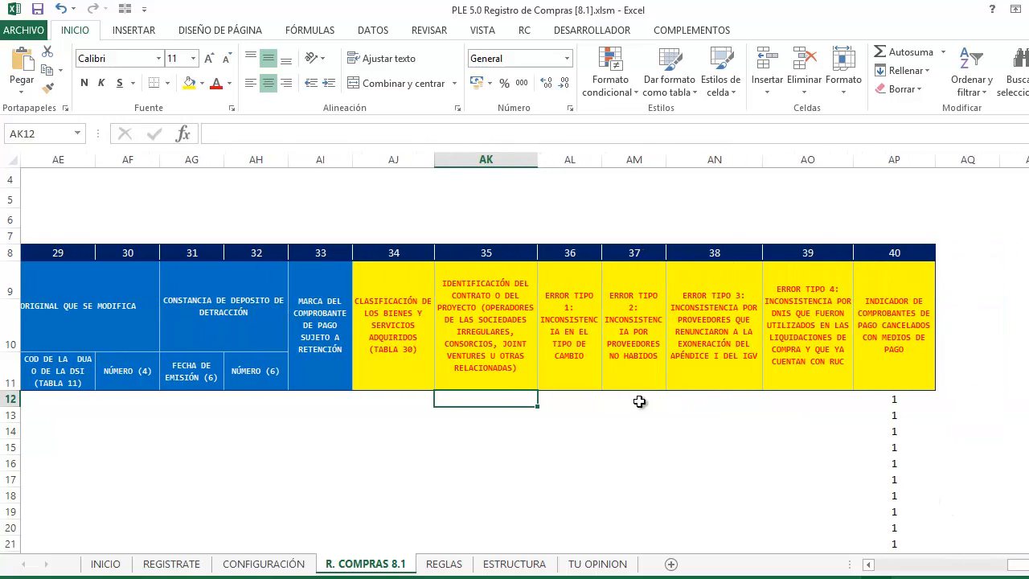
click(489, 378)
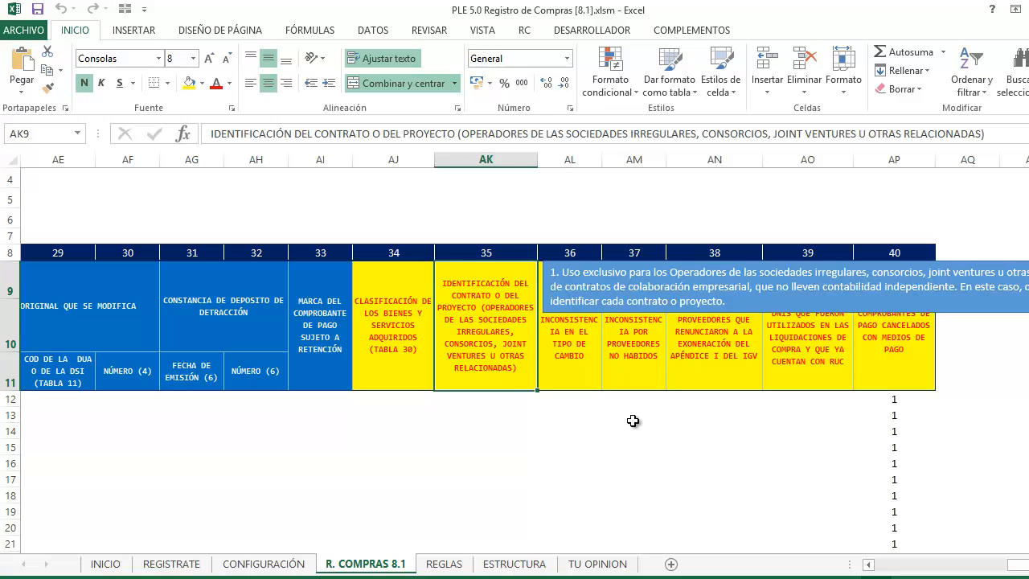
click(609, 295)
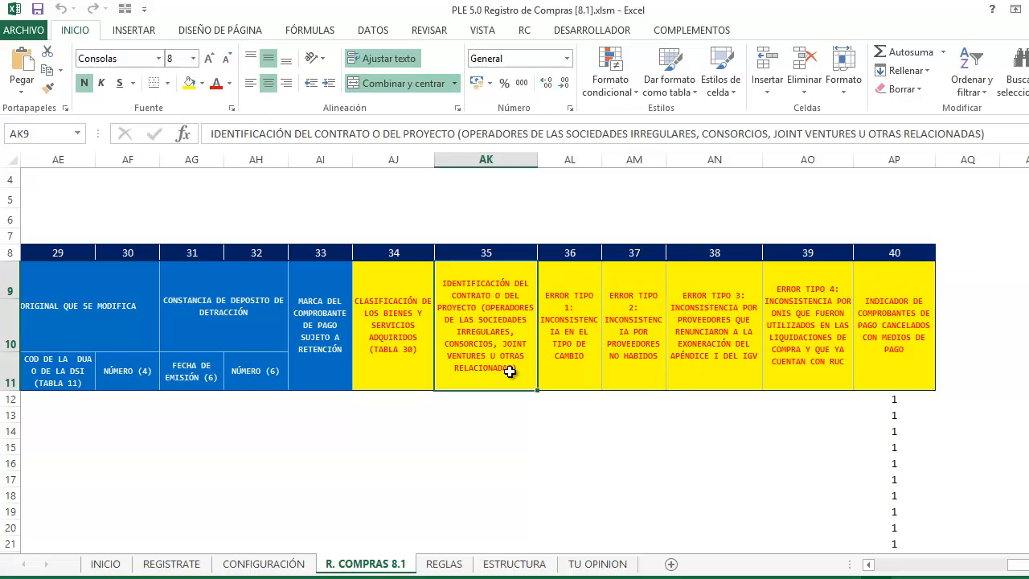
click(574, 462)
click(574, 370)
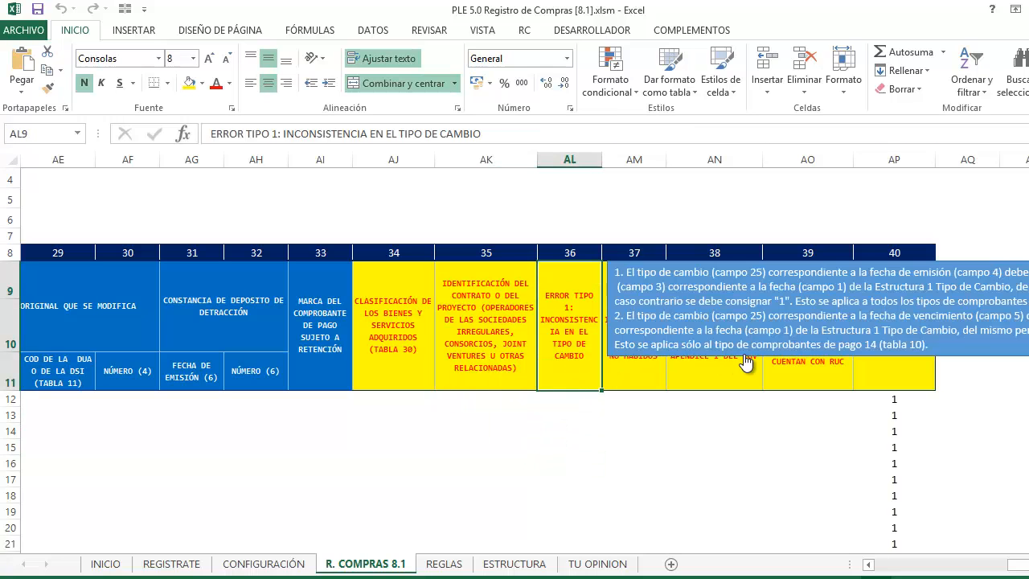
drag(611, 354, 785, 364)
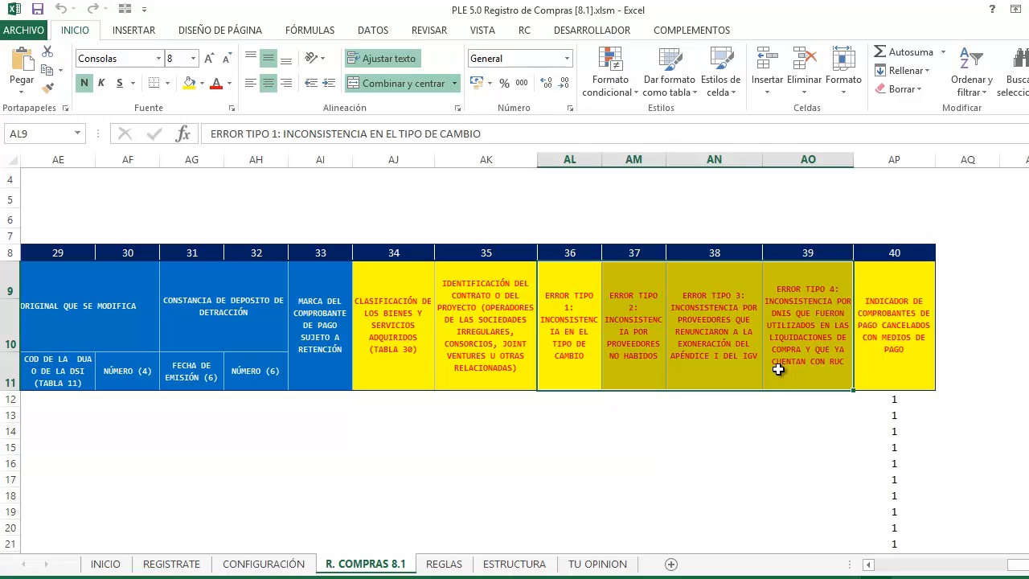
click(721, 356)
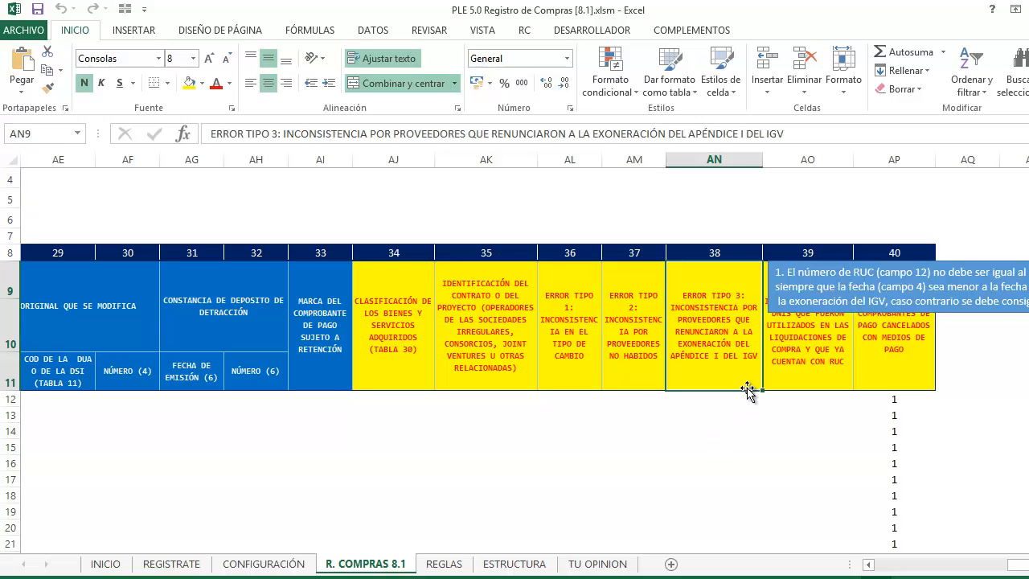
click(587, 351)
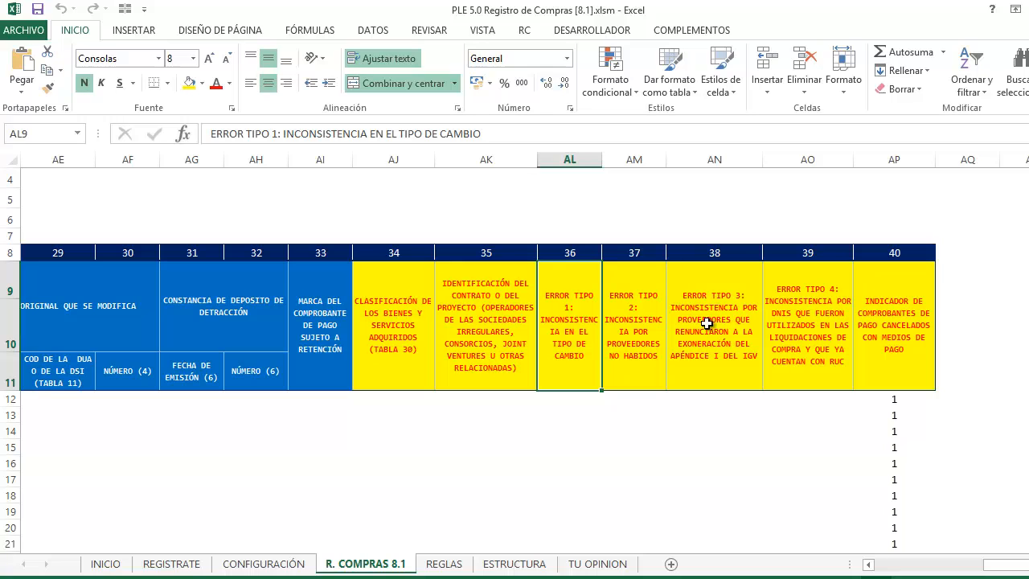
click(905, 331)
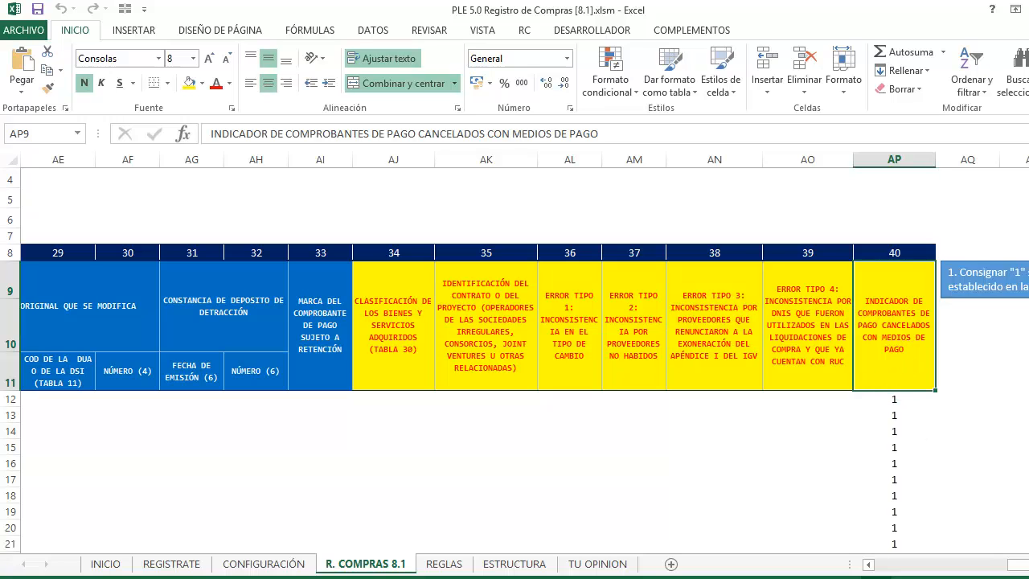
Review the payment-means code list for field 40
scroll(629, 409, right, 4)
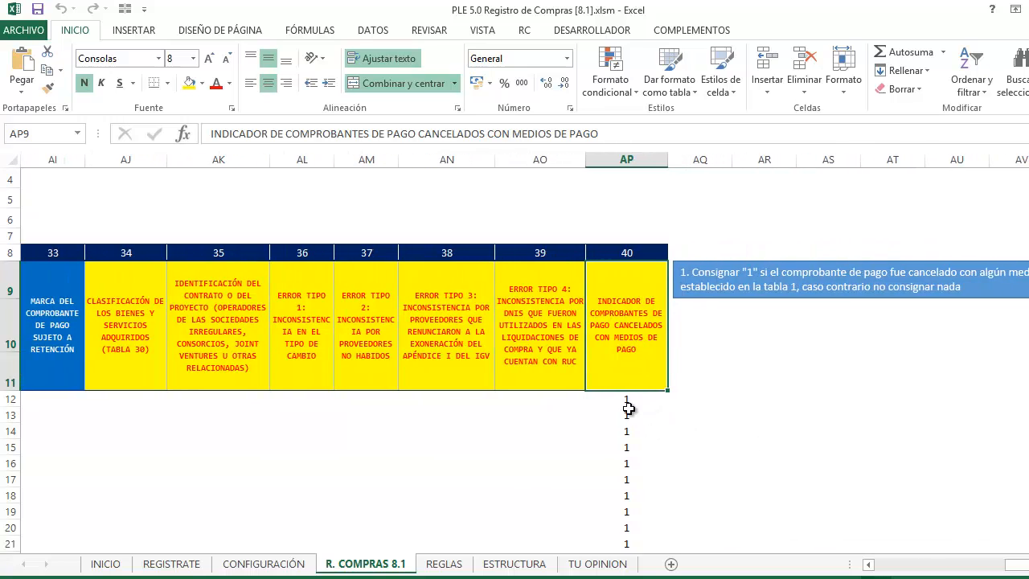
click(629, 410)
scroll(662, 408, down, 3)
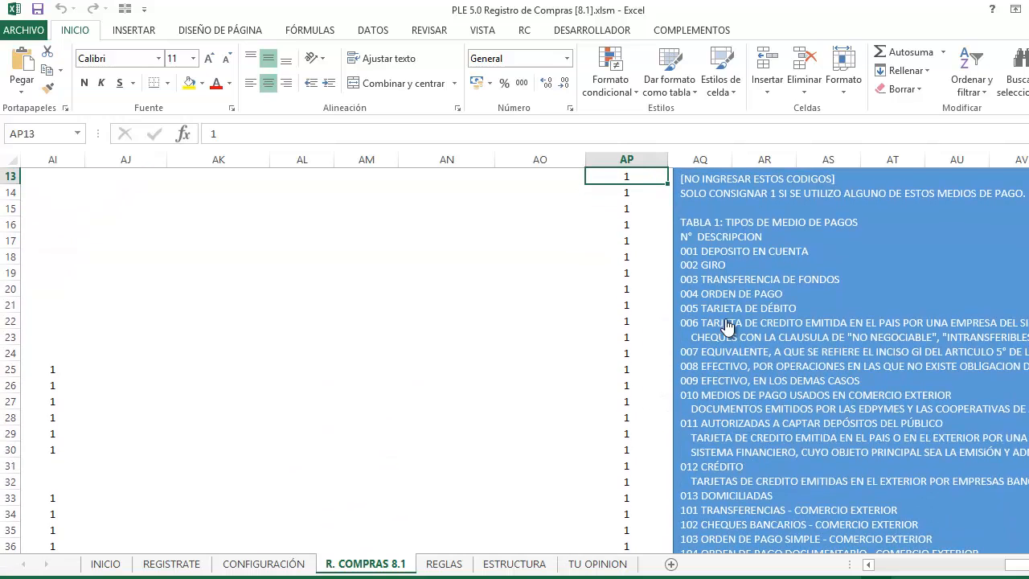
scroll(777, 358, up, 1)
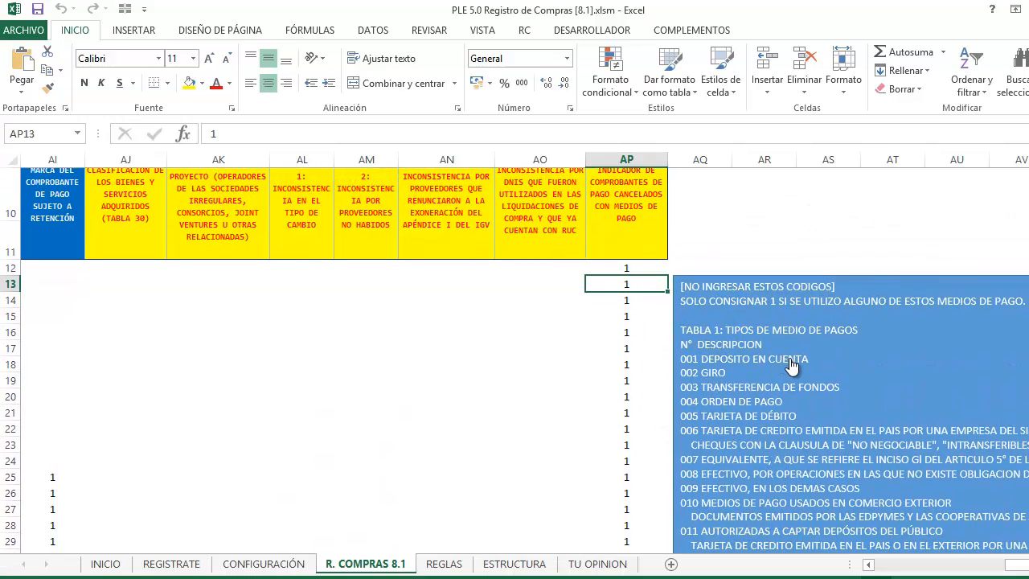
scroll(792, 365, up, 1)
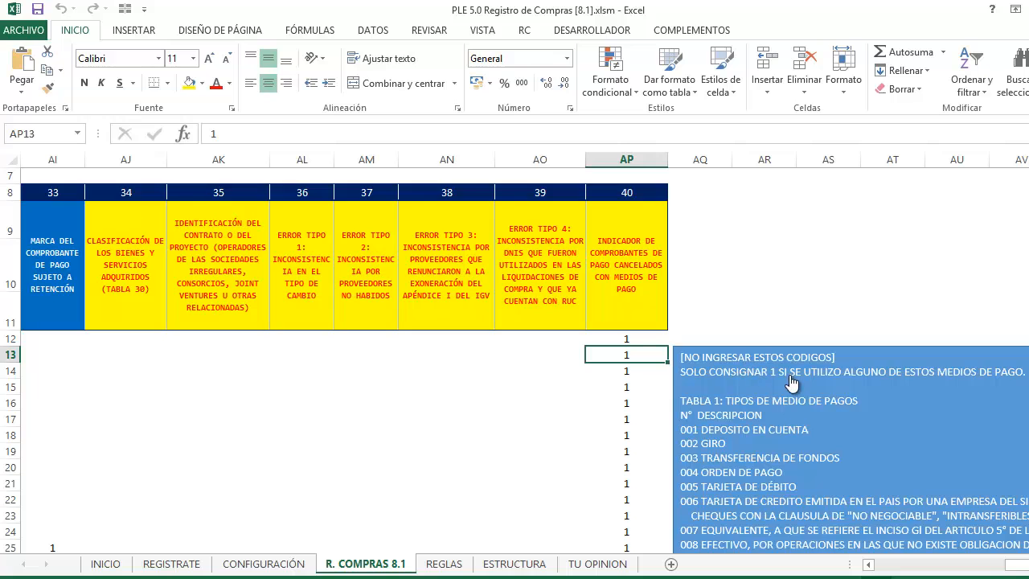
scroll(792, 383, down, 1)
scroll(792, 383, up, 1)
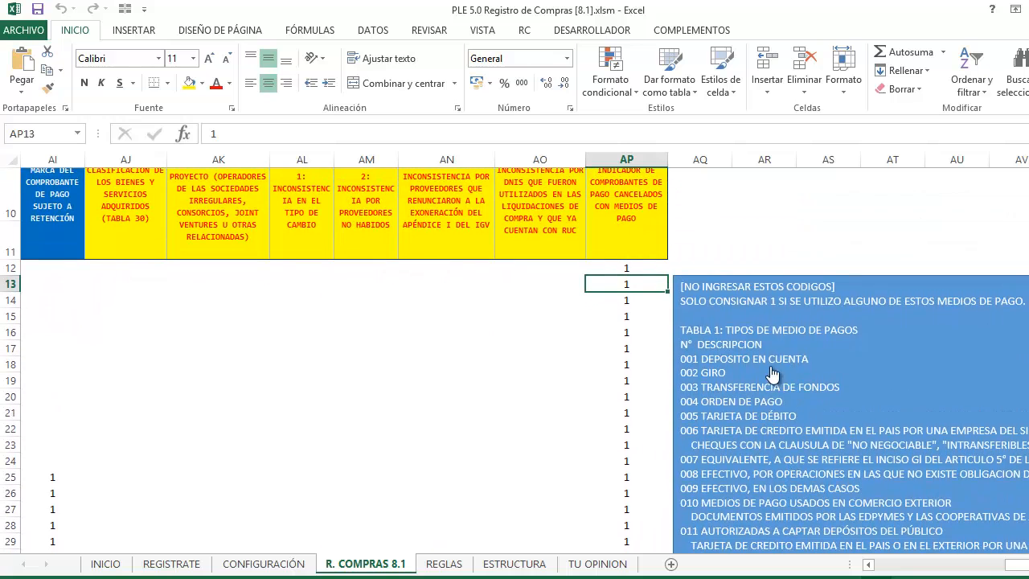
Select AP12 down to the last filled row and delete the 1 values
click(622, 267)
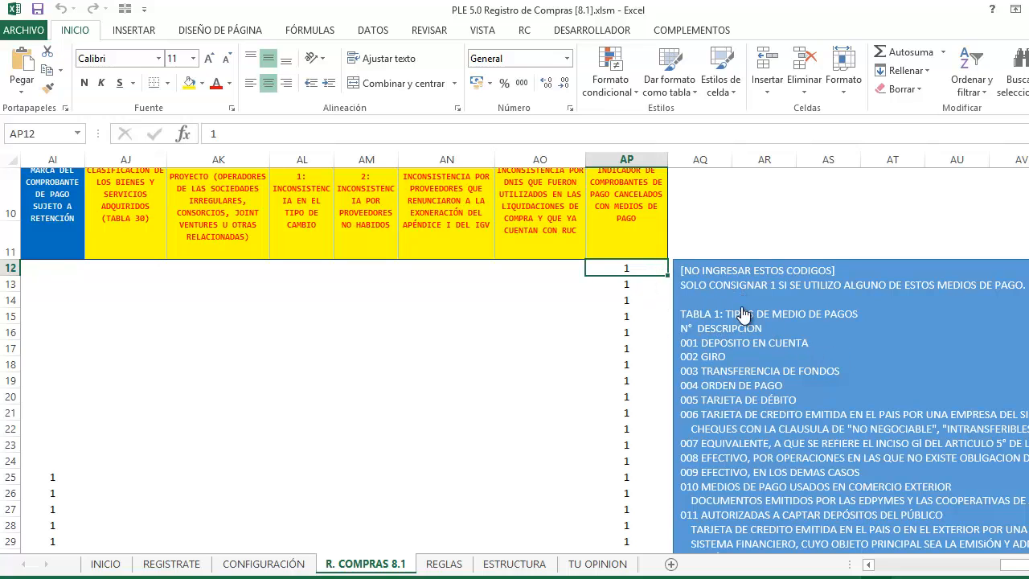
scroll(741, 316, down, 4)
scroll(747, 378, up, 5)
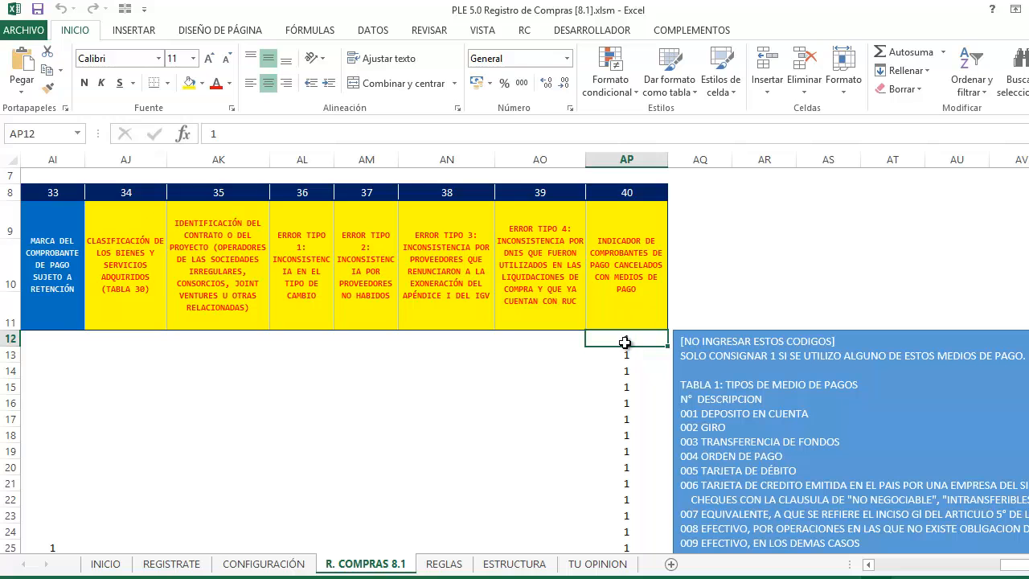
key(ctrl+shift+Down)
key(Delete)
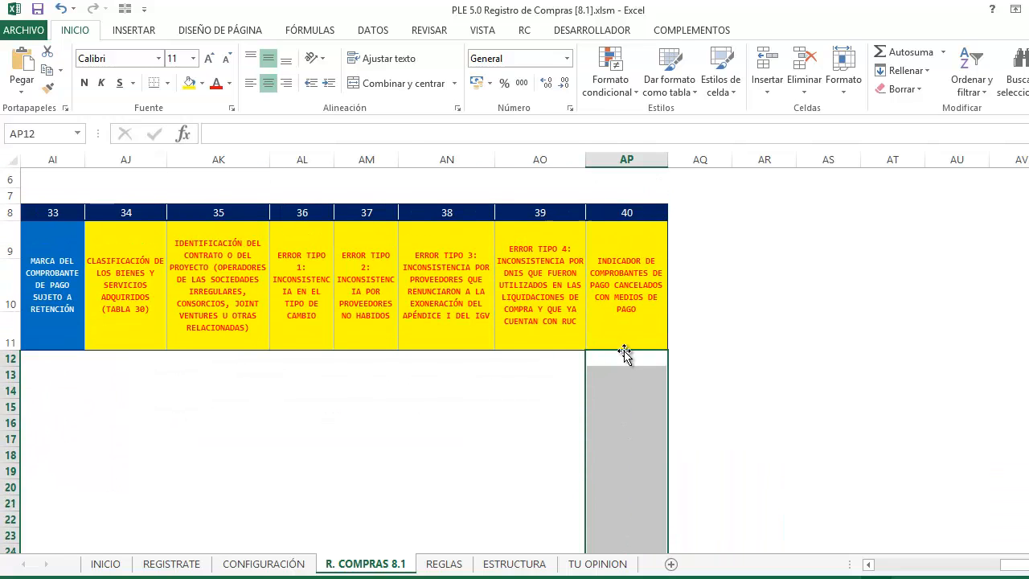
Scroll the register back toward column A and select the first invoice rows
click(619, 445)
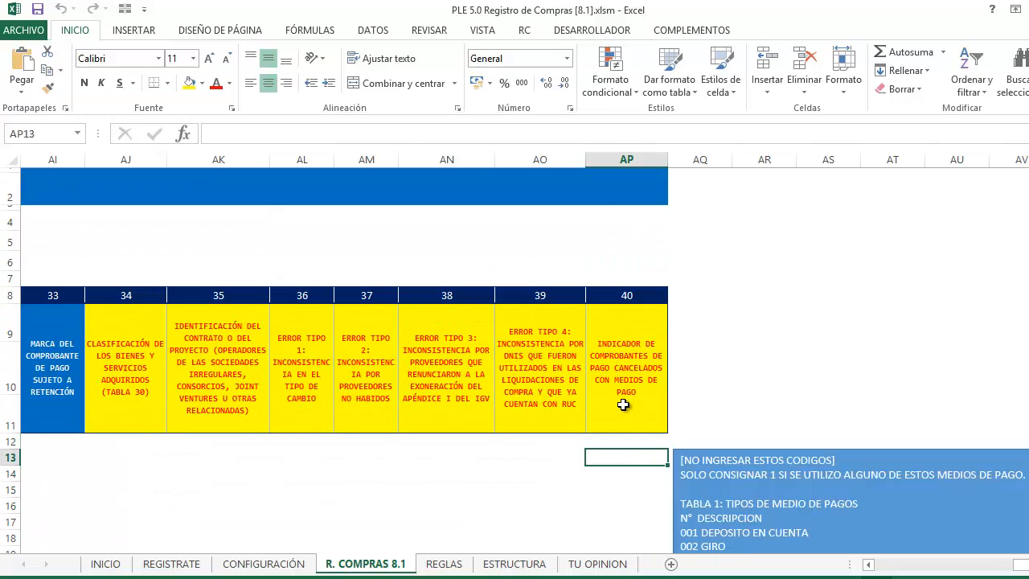
key(Up)
drag(1007, 566, 879, 566)
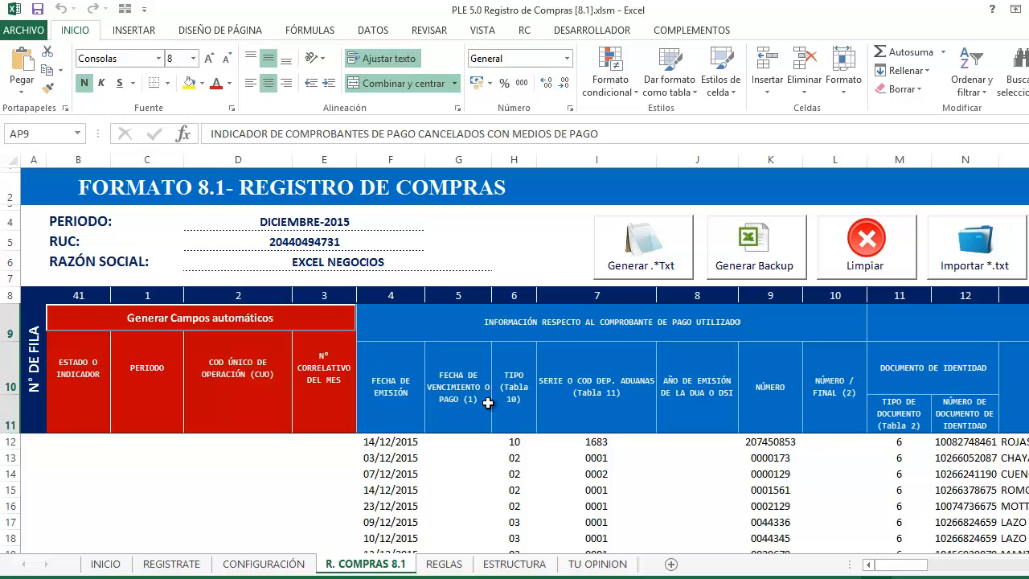
drag(383, 447, 614, 474)
drag(402, 332, 957, 402)
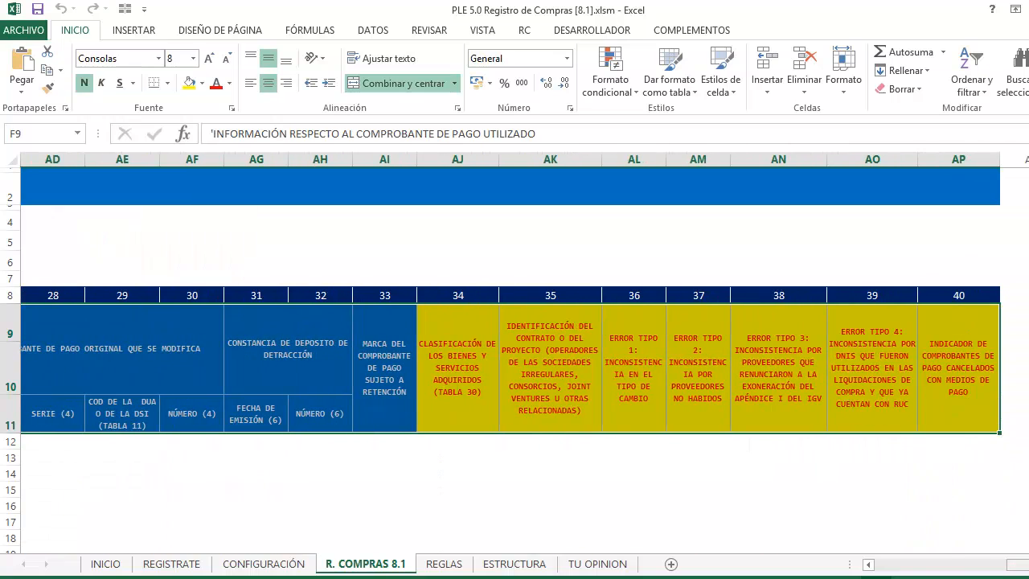
drag(1024, 565, 923, 568)
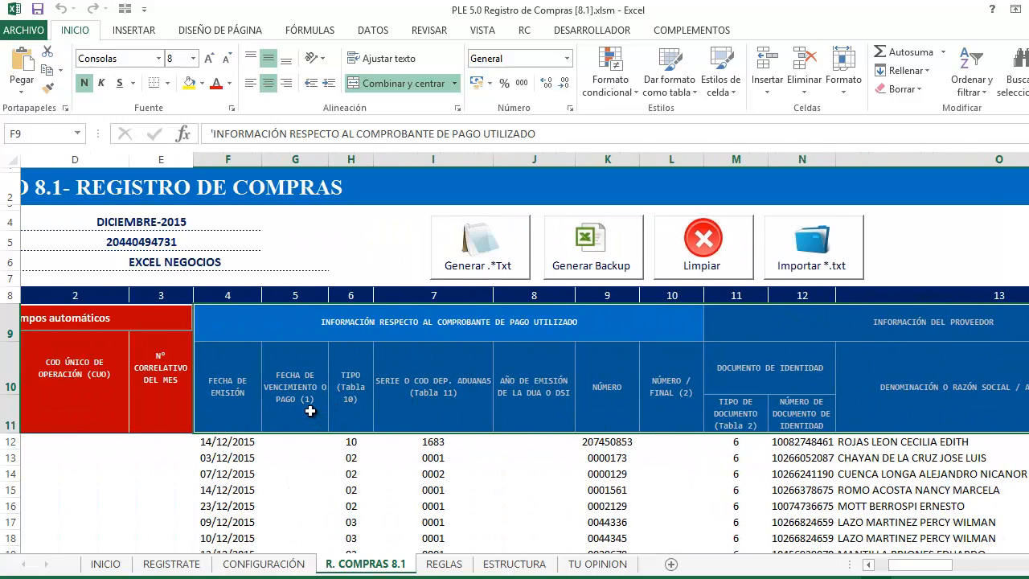
drag(250, 341, 241, 427)
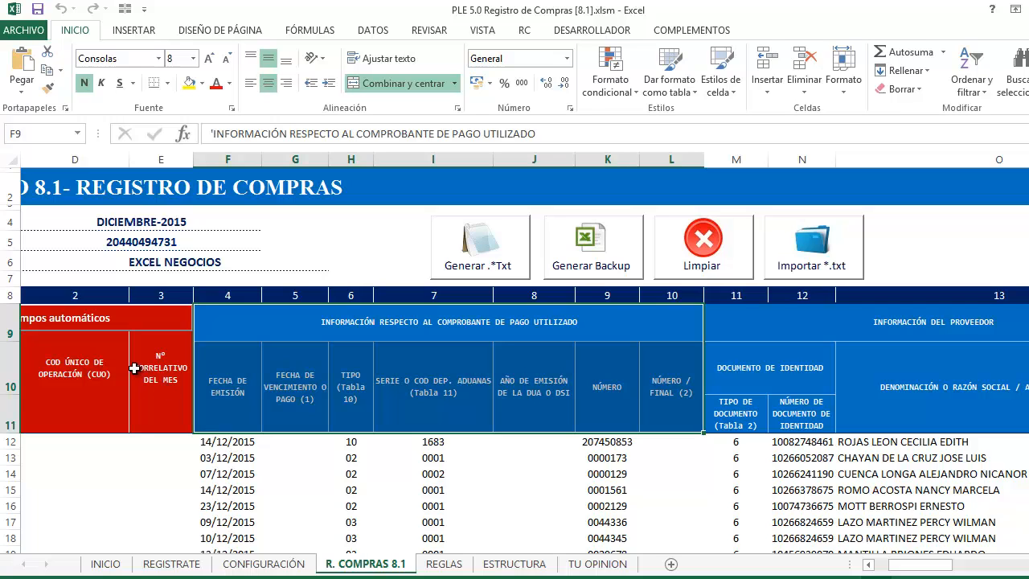
drag(233, 444, 623, 517)
Review issue dates from 14/12/2015 and document types 10 and 02 in rows 12–17
click(351, 473)
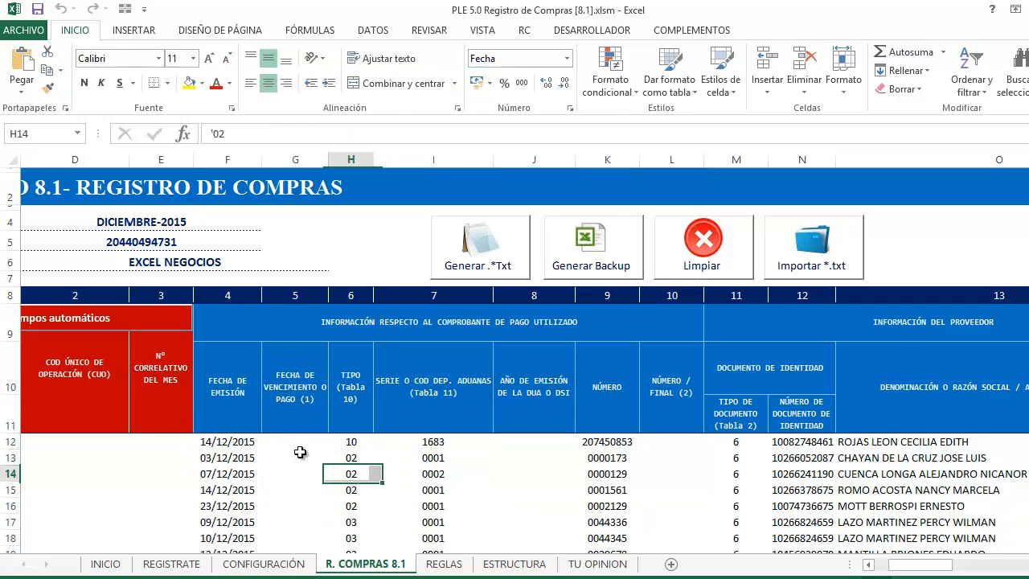
click(236, 402)
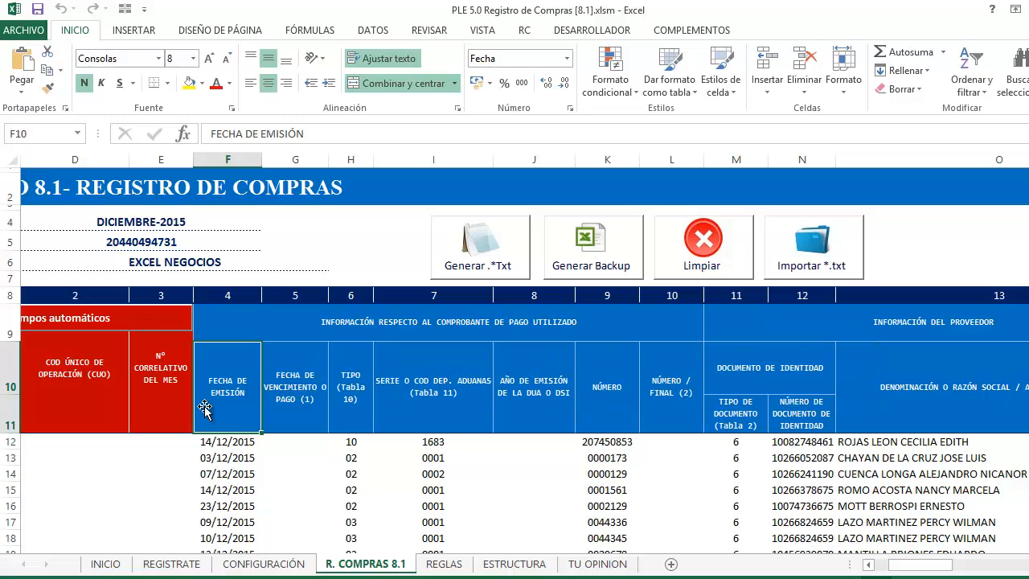
click(233, 443)
drag(231, 455, 211, 521)
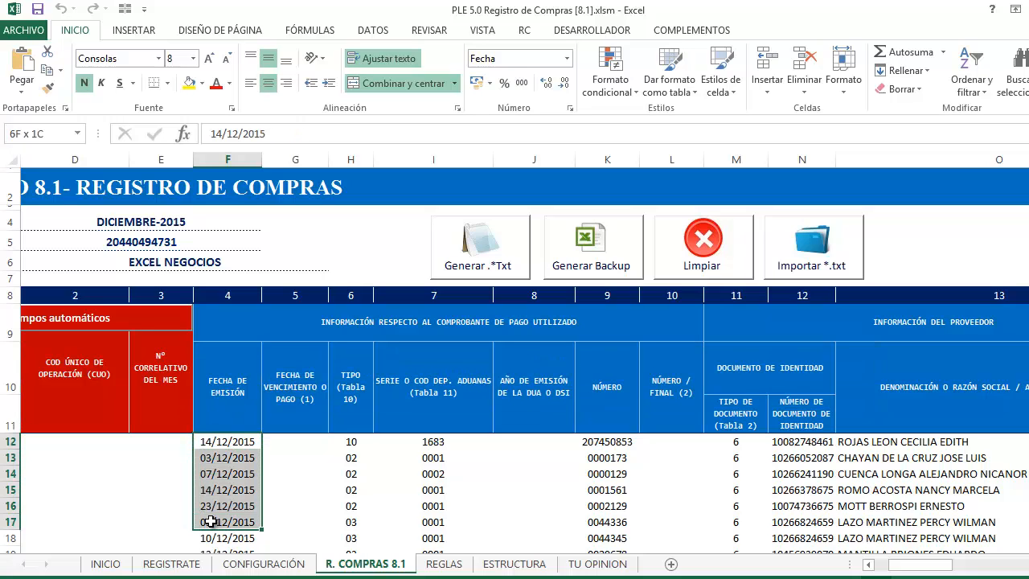
click(355, 446)
drag(358, 464, 354, 491)
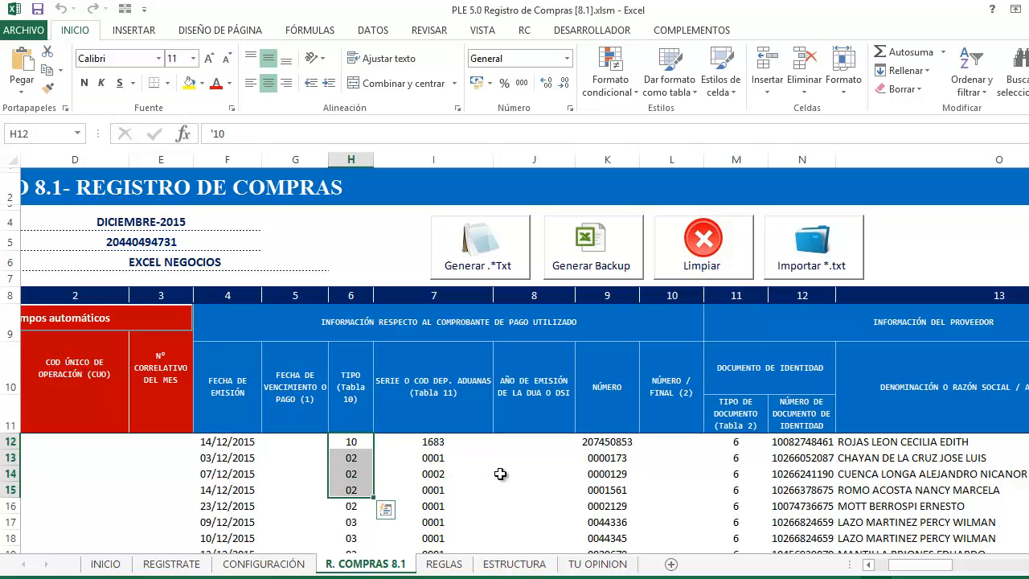
click(351, 457)
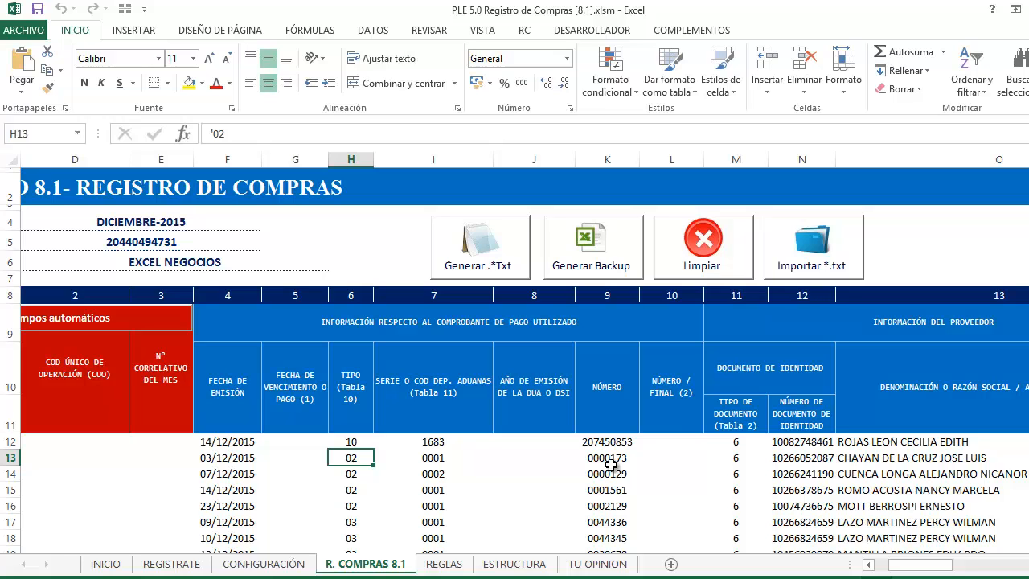
drag(932, 566, 854, 570)
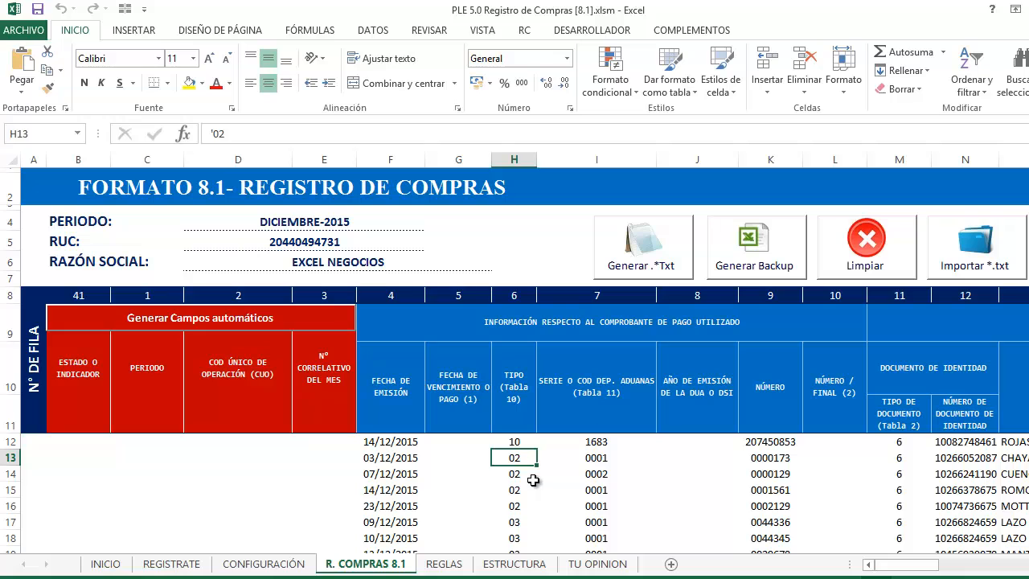
drag(346, 390, 63, 330)
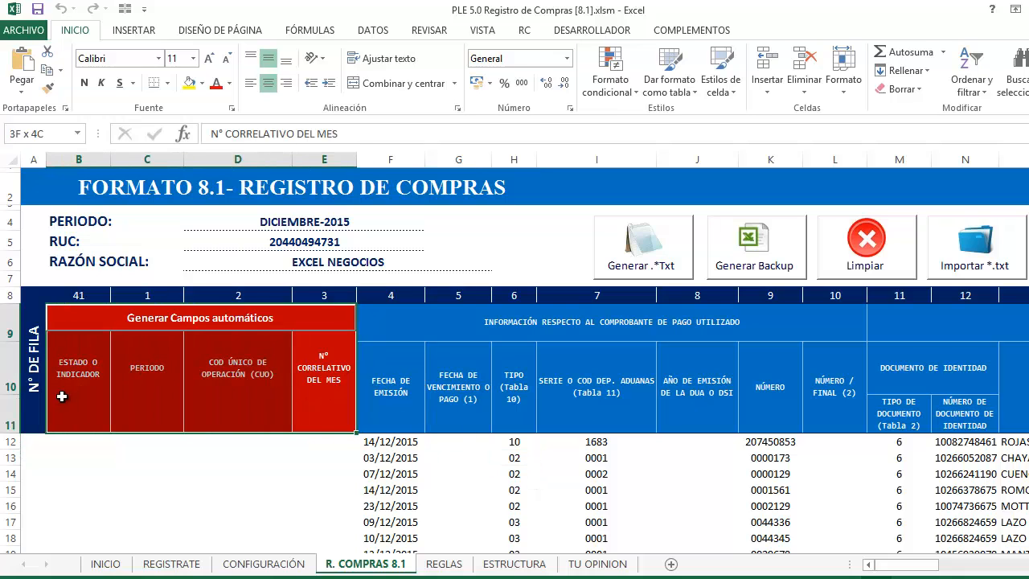
click(114, 455)
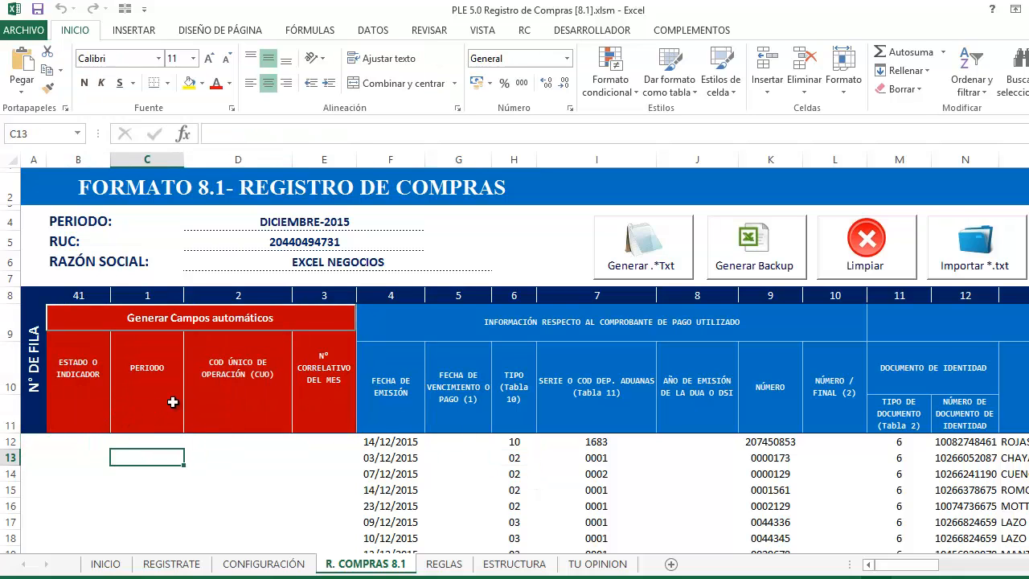
click(210, 320)
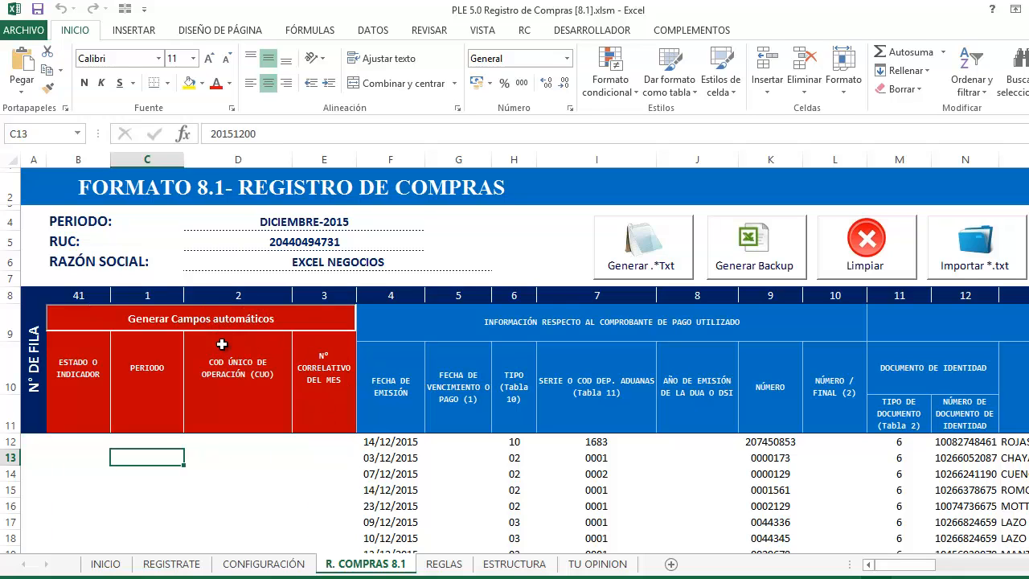
scroll(335, 425, down, 3)
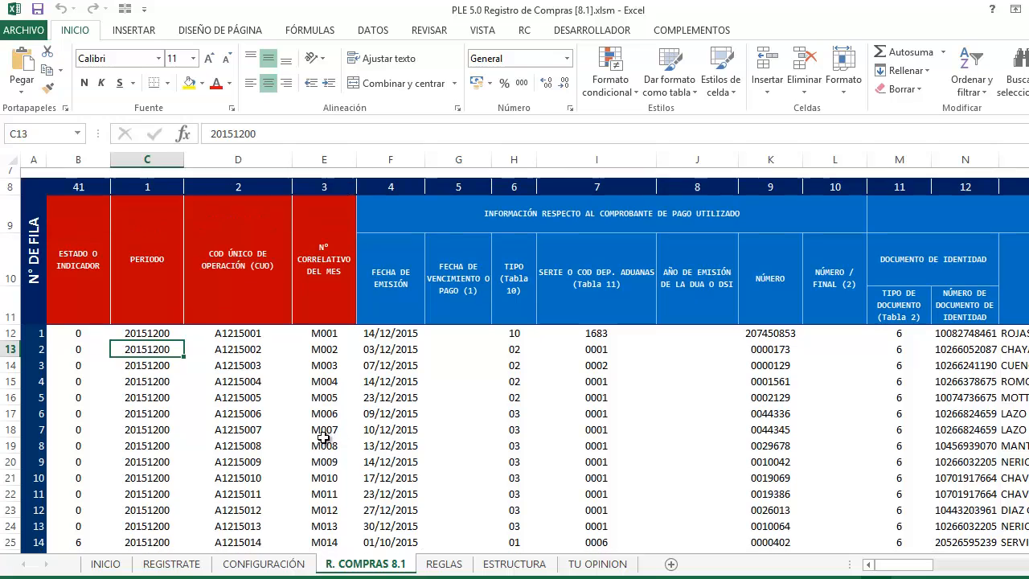
scroll(242, 398, up, 1)
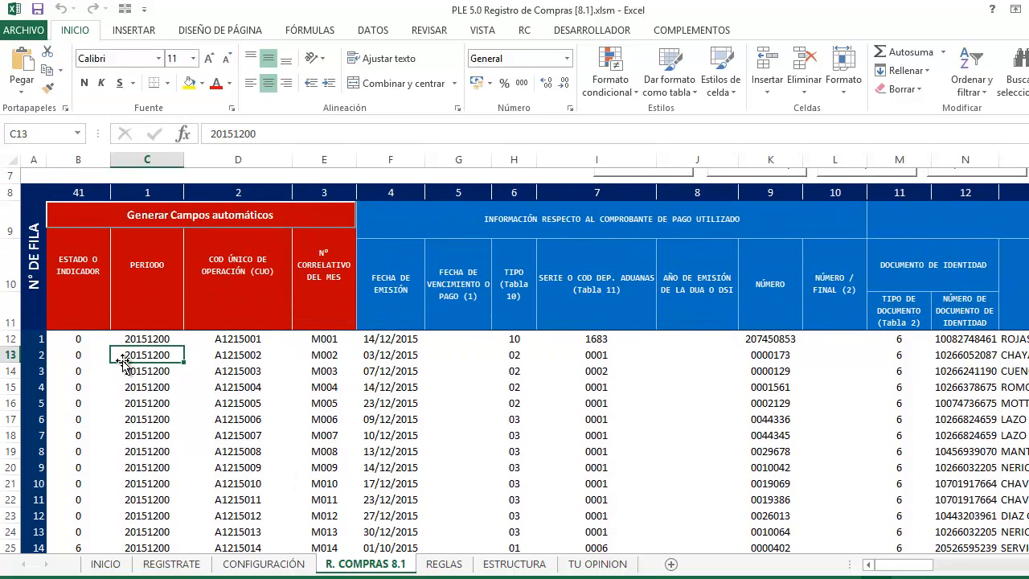
click(82, 358)
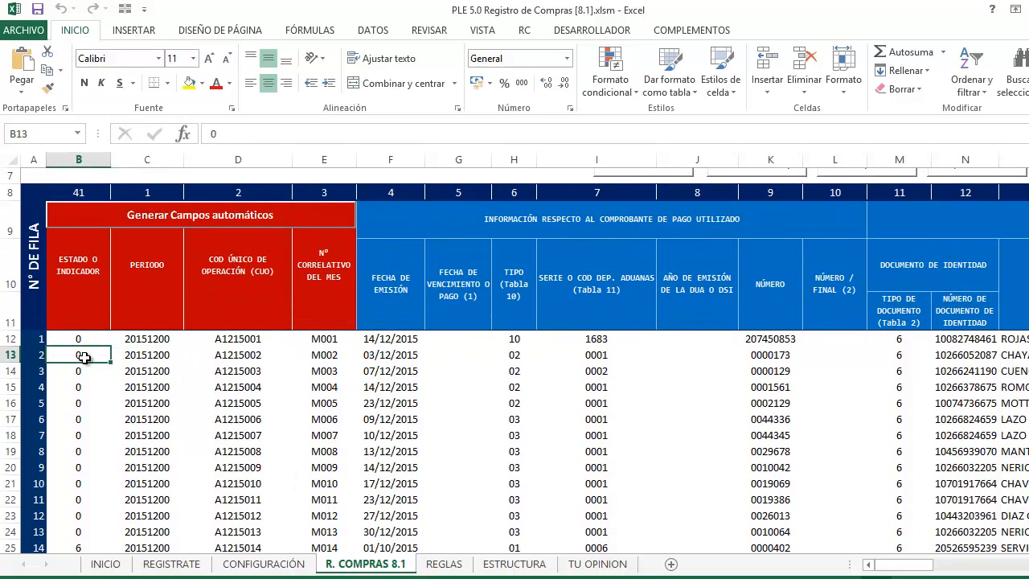
click(137, 353)
click(235, 348)
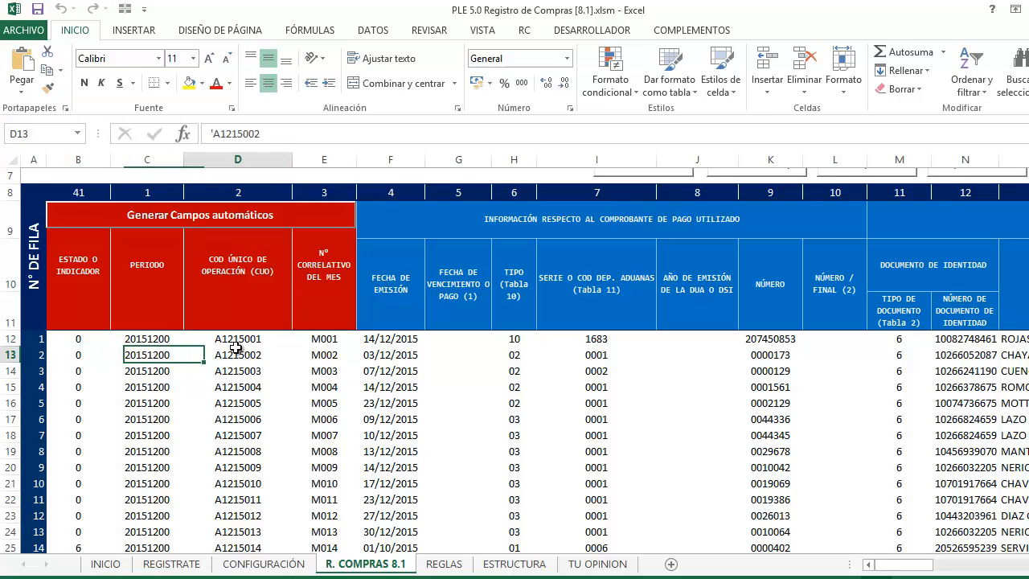
click(312, 342)
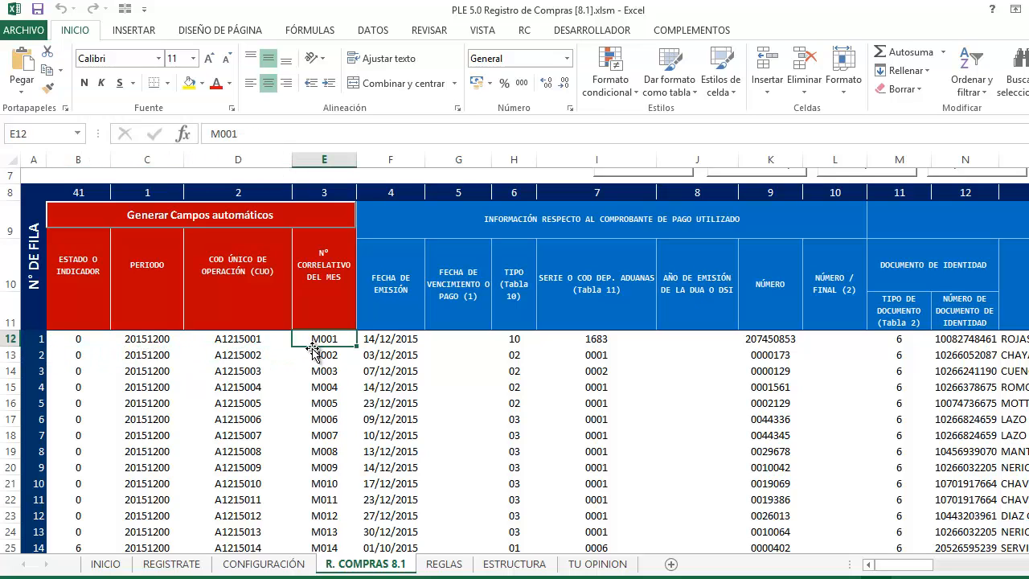
scroll(285, 394, up, 1)
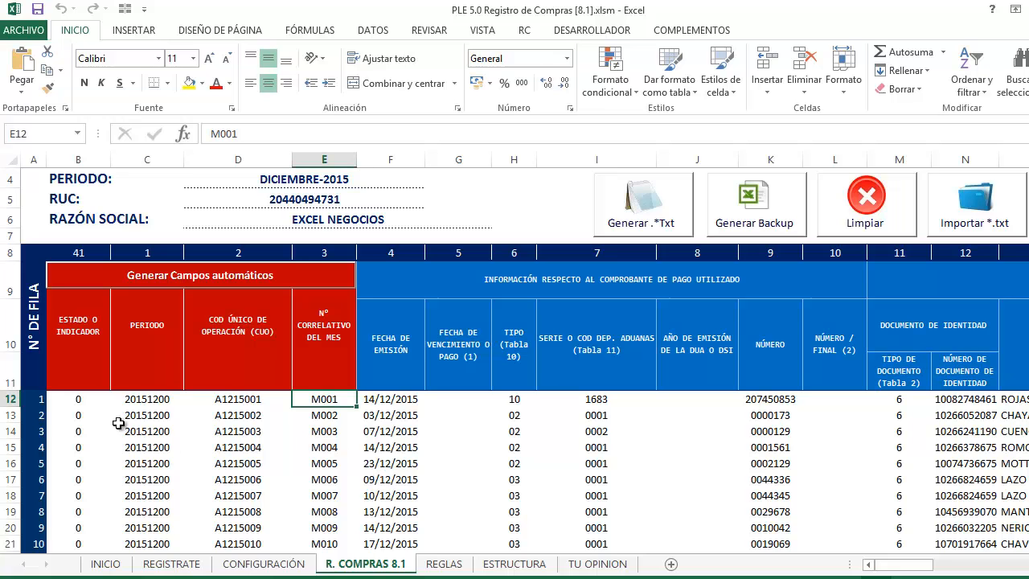
click(83, 399)
scroll(105, 466, down, 4)
click(87, 467)
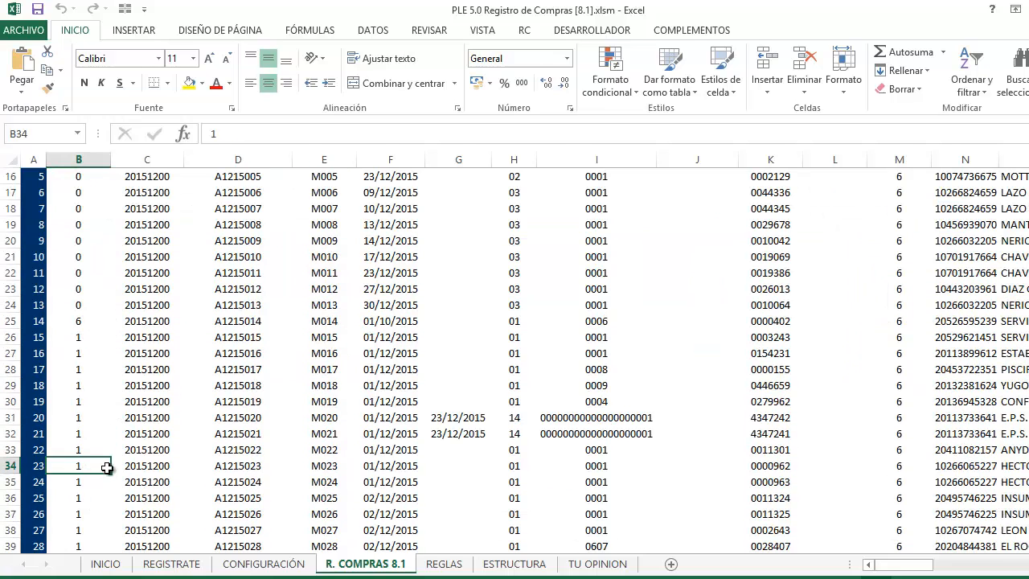
scroll(106, 468, down, 20)
scroll(107, 469, down, 13)
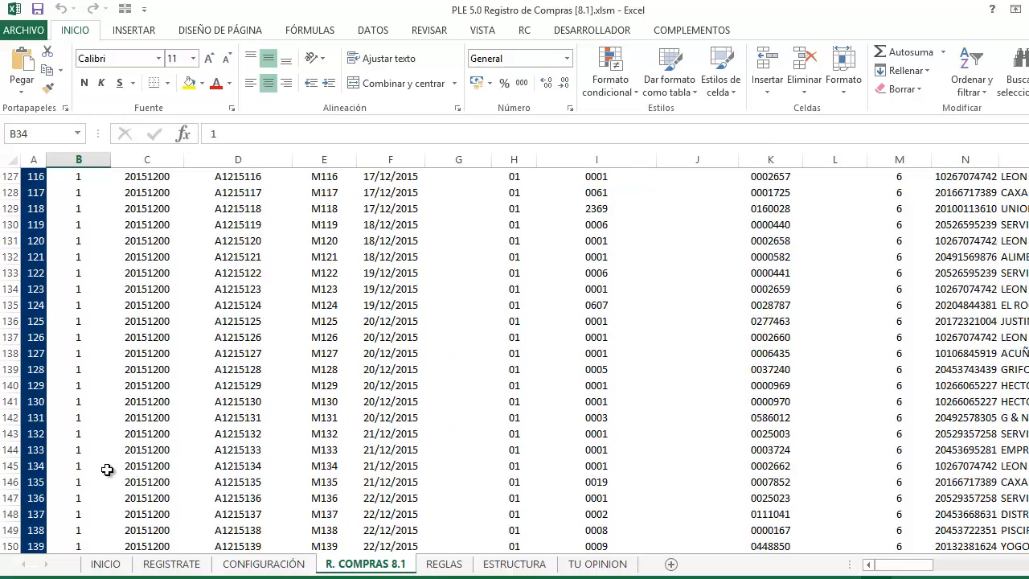
scroll(107, 470, down, 1)
scroll(107, 470, up, 20)
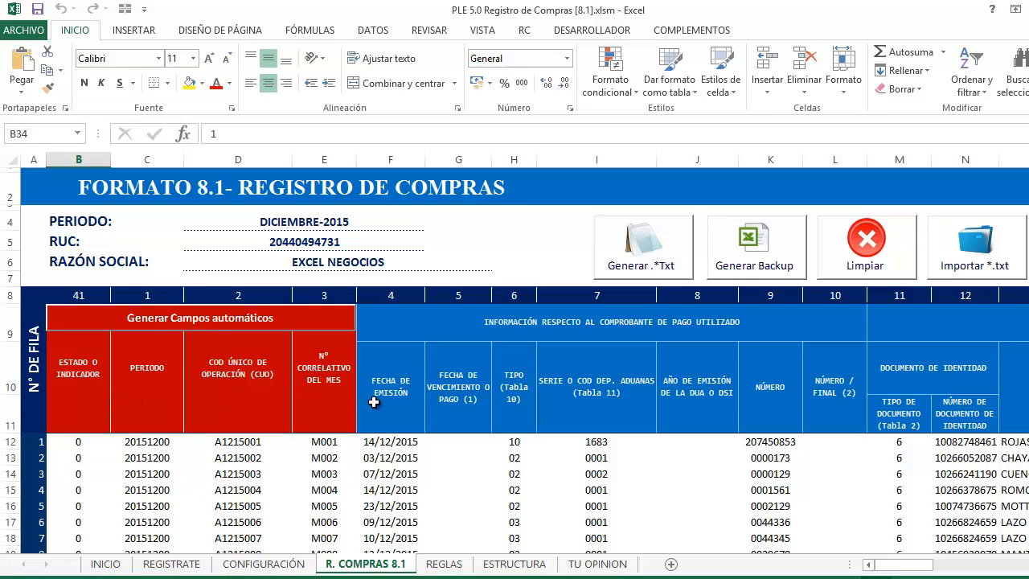
click(83, 394)
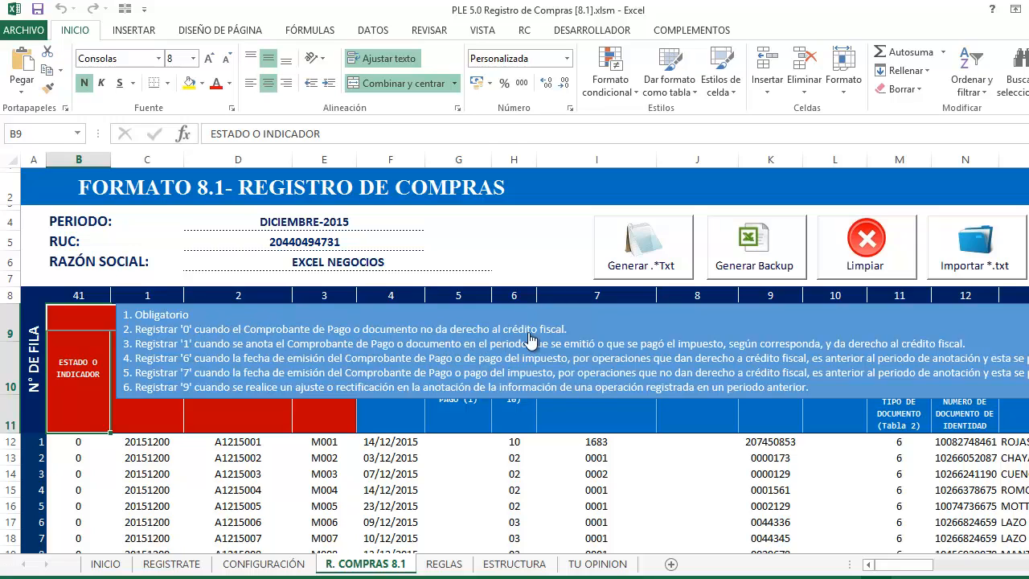
click(567, 339)
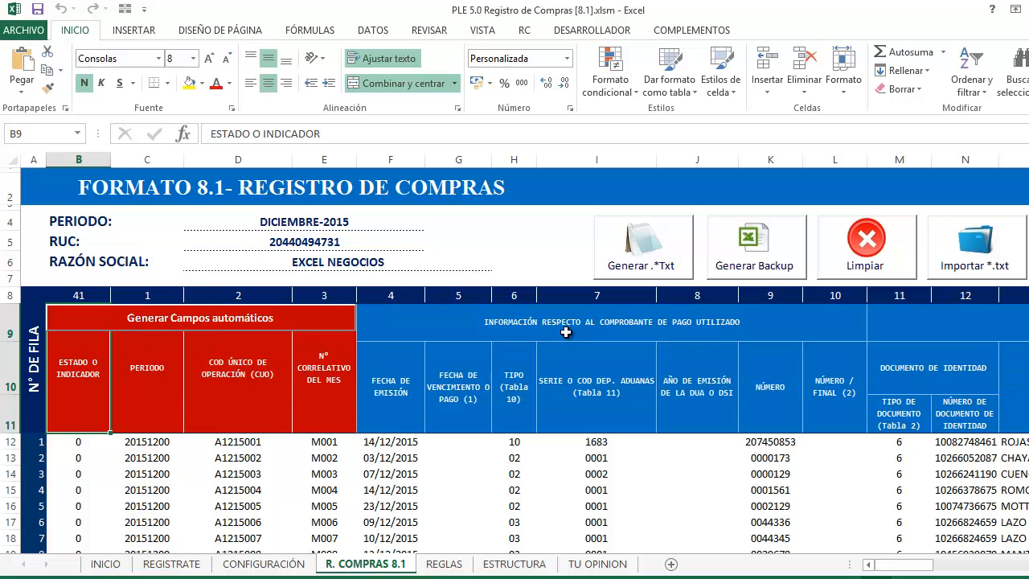
click(11, 440)
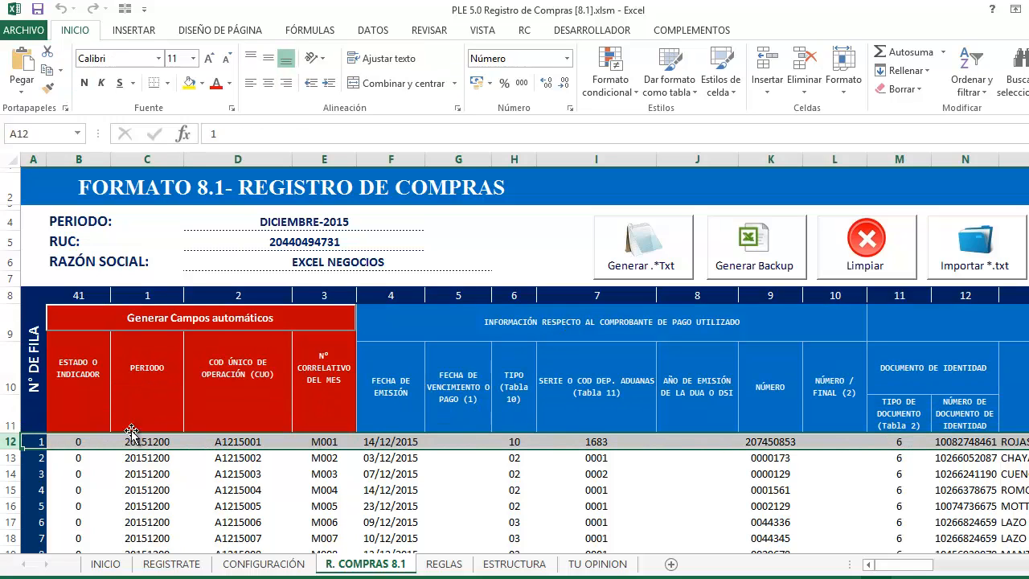
click(514, 438)
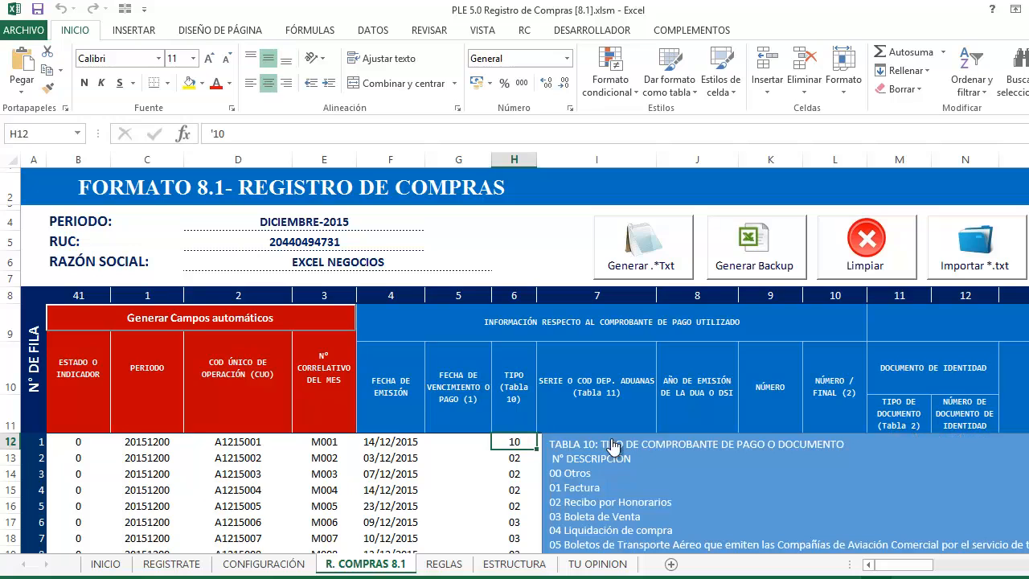
scroll(587, 450, down, 2)
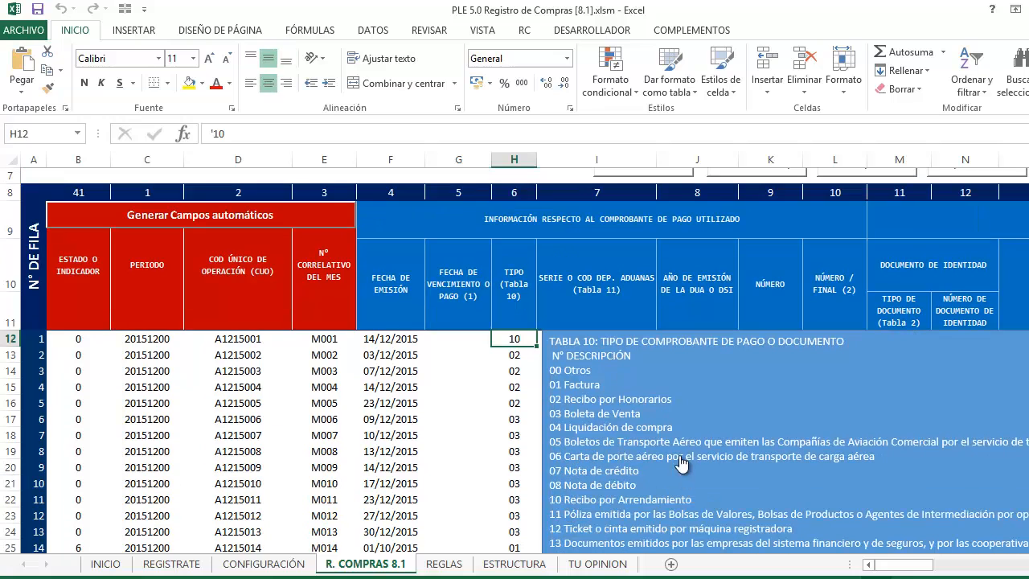
click(593, 453)
scroll(593, 454, up, 2)
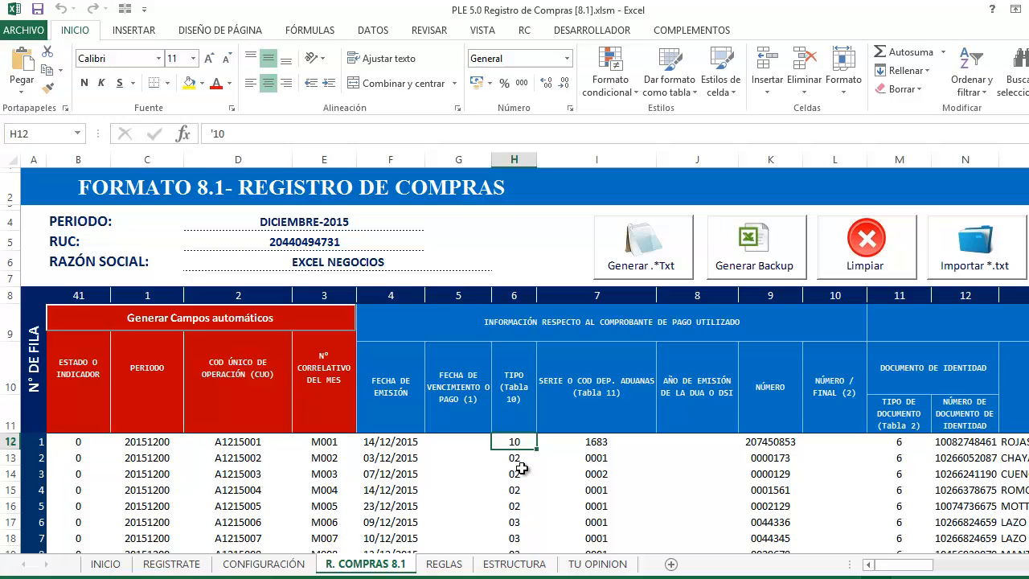
click(86, 440)
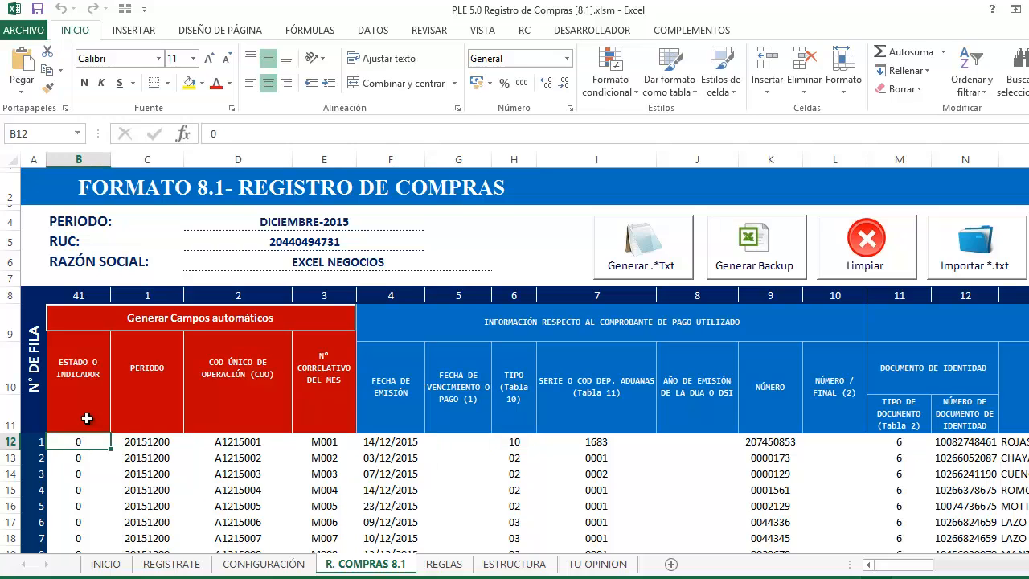
click(87, 408)
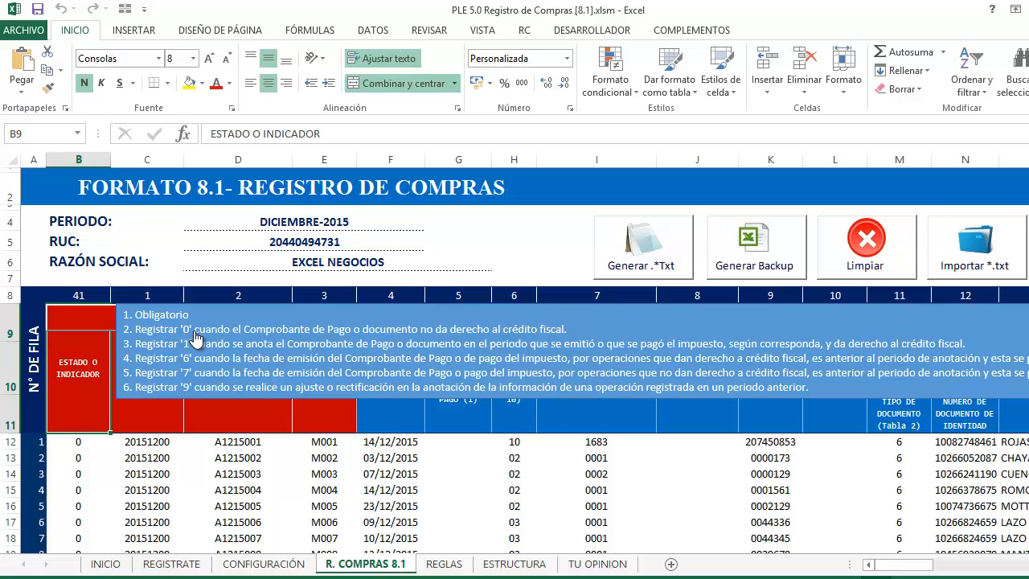
click(96, 443)
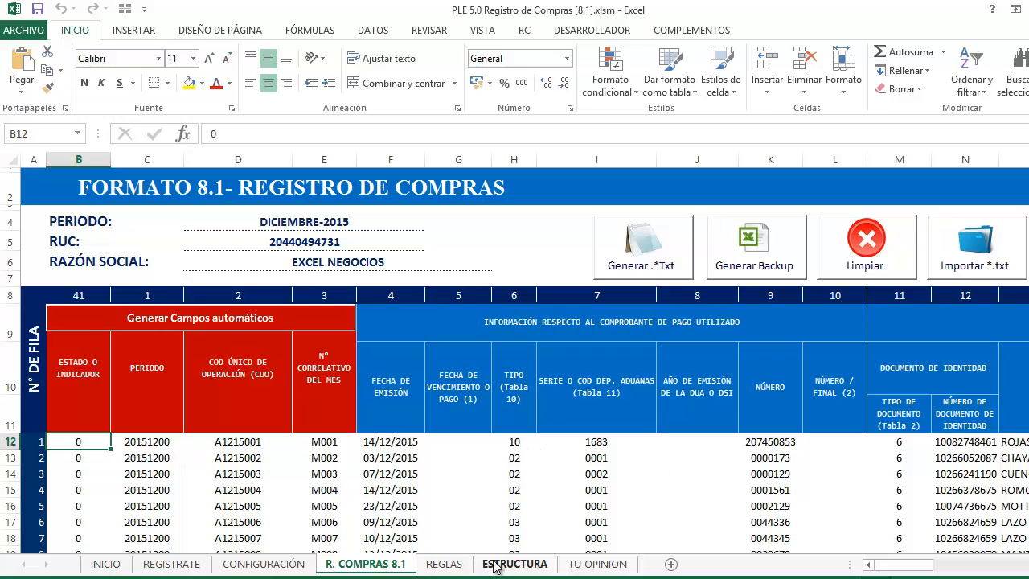
click(444, 563)
scroll(137, 353, down, 3)
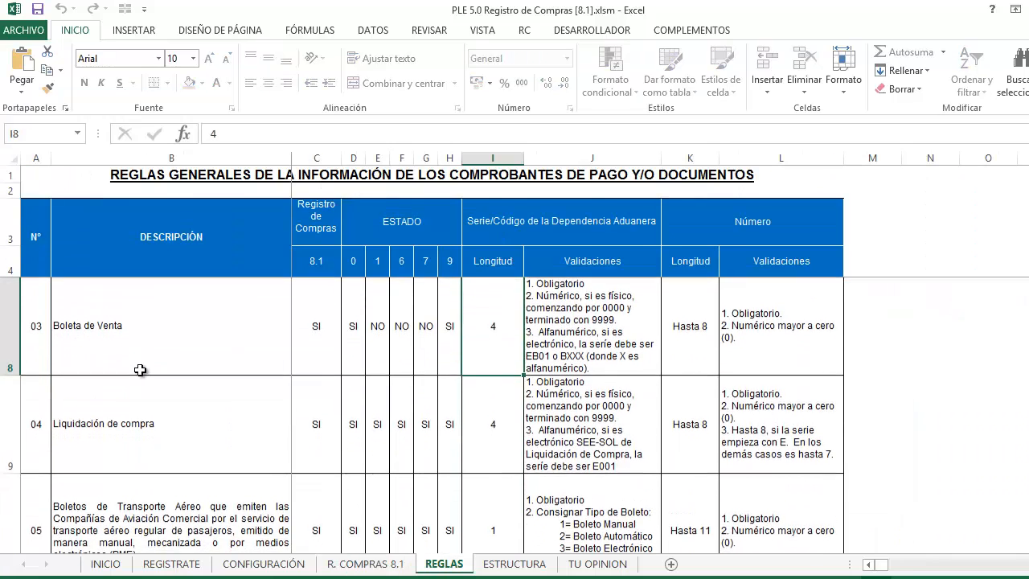
click(13, 317)
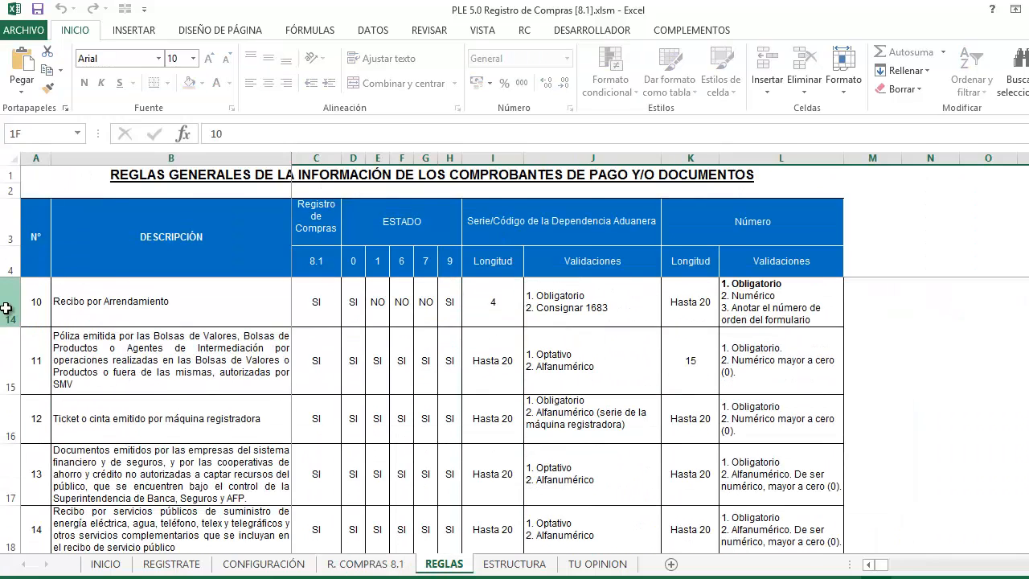
click(204, 315)
click(322, 231)
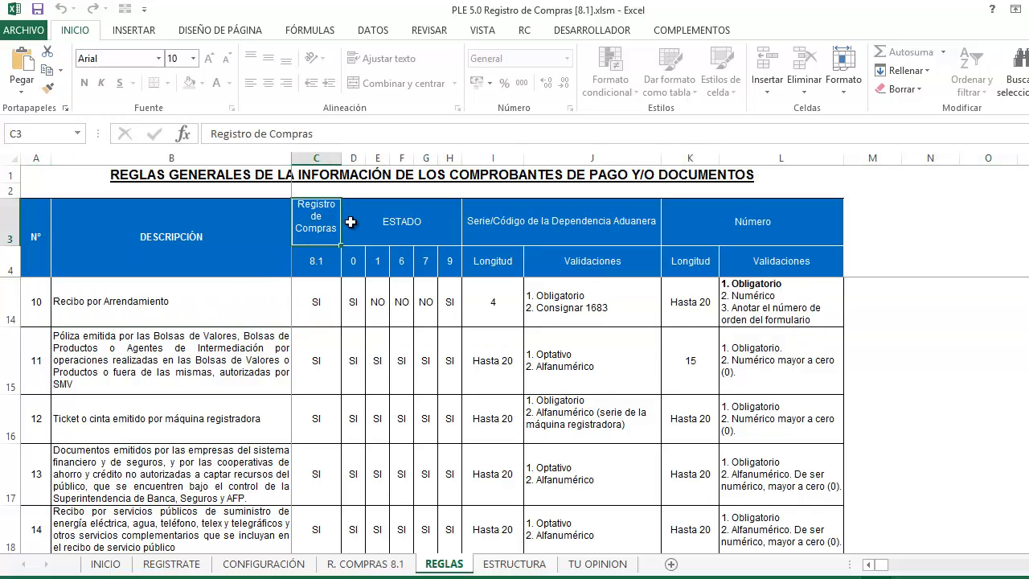
click(316, 262)
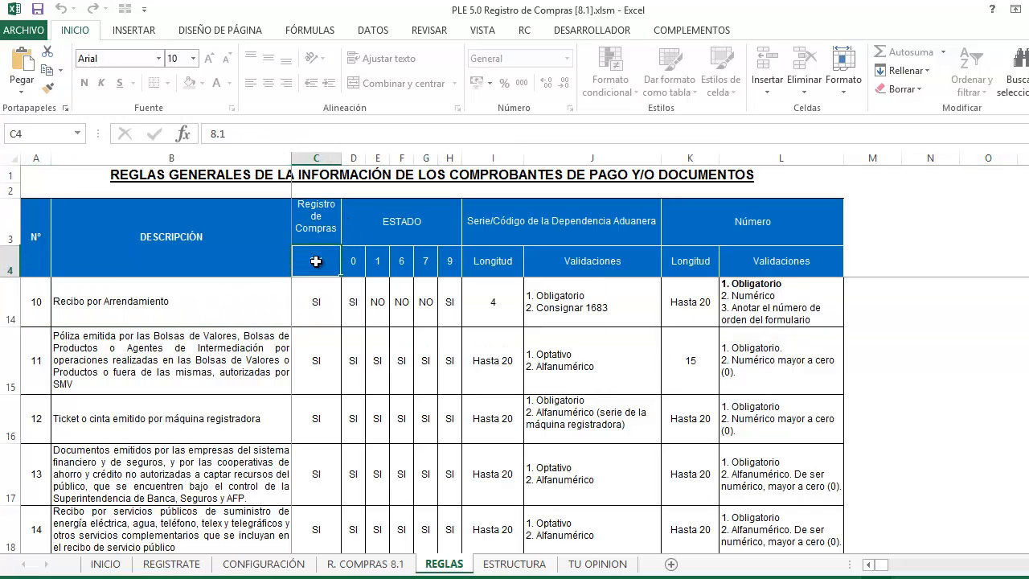
click(322, 304)
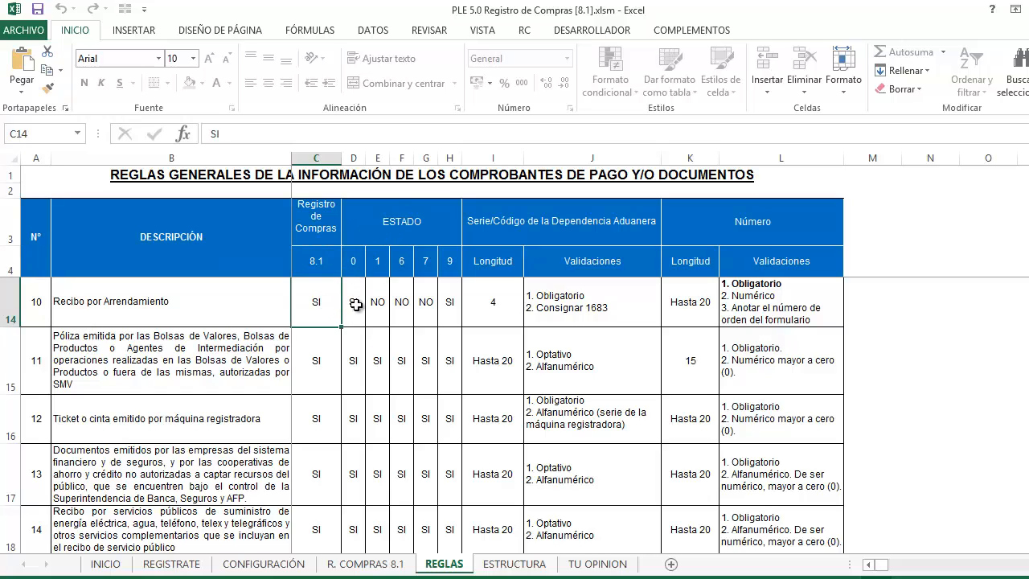
click(354, 300)
click(378, 304)
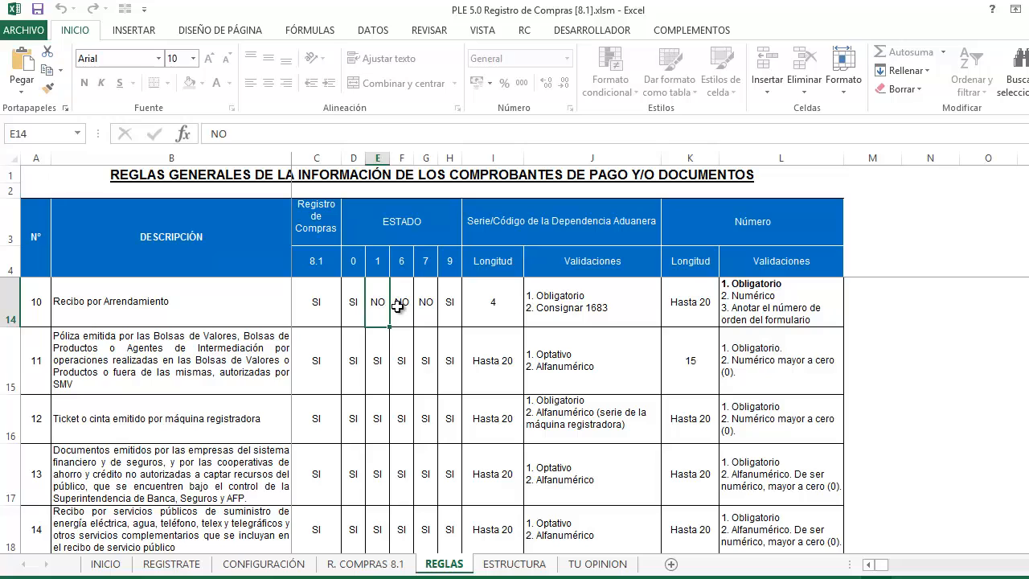
click(402, 304)
click(426, 304)
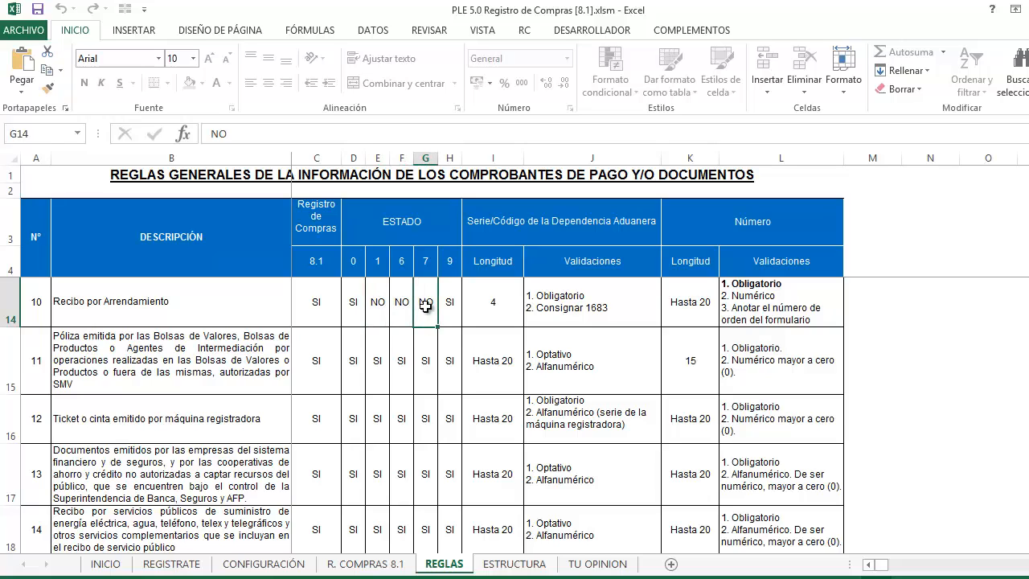
click(450, 304)
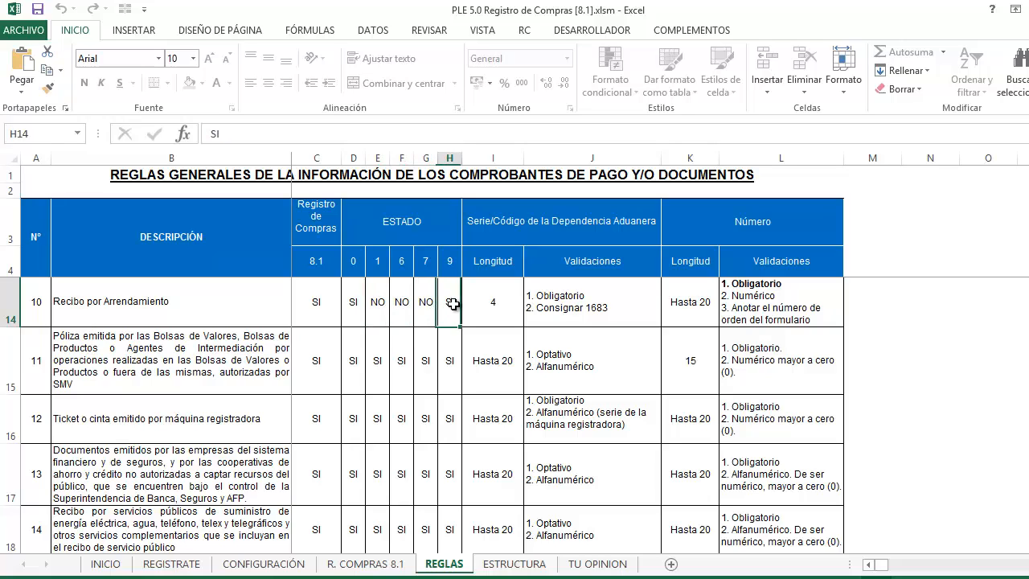
click(355, 306)
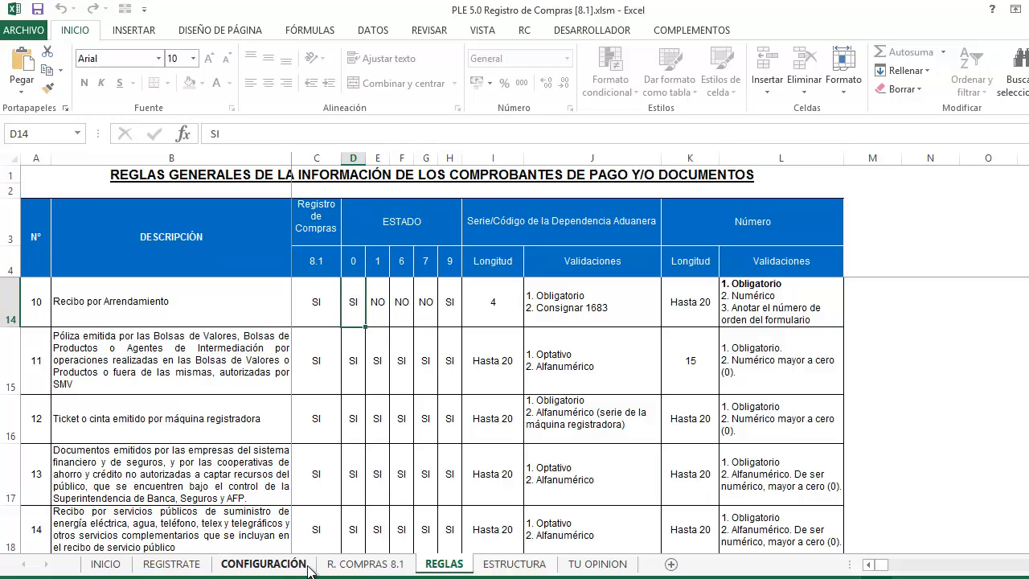
click(351, 564)
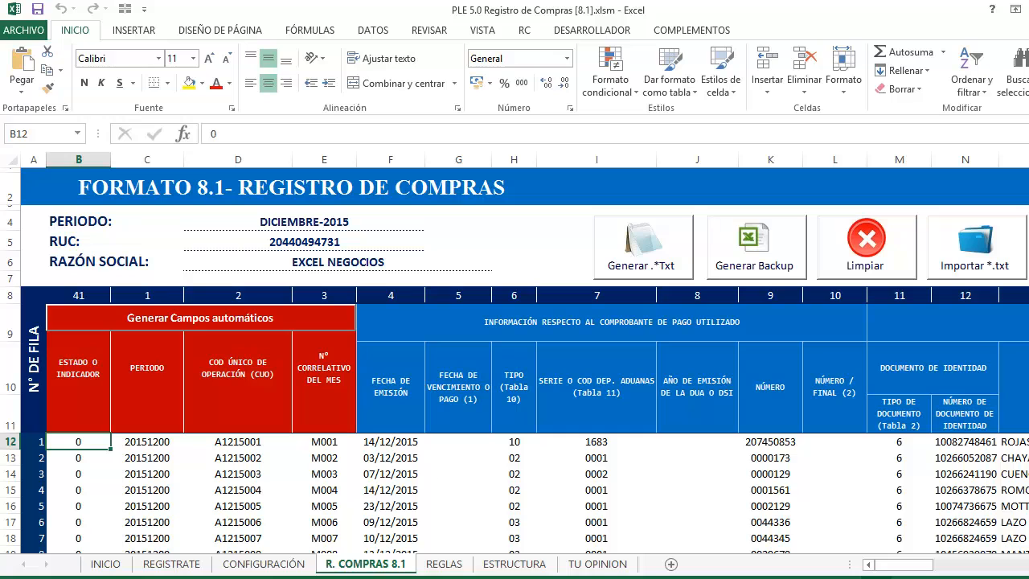
click(444, 564)
scroll(108, 412, up, 3)
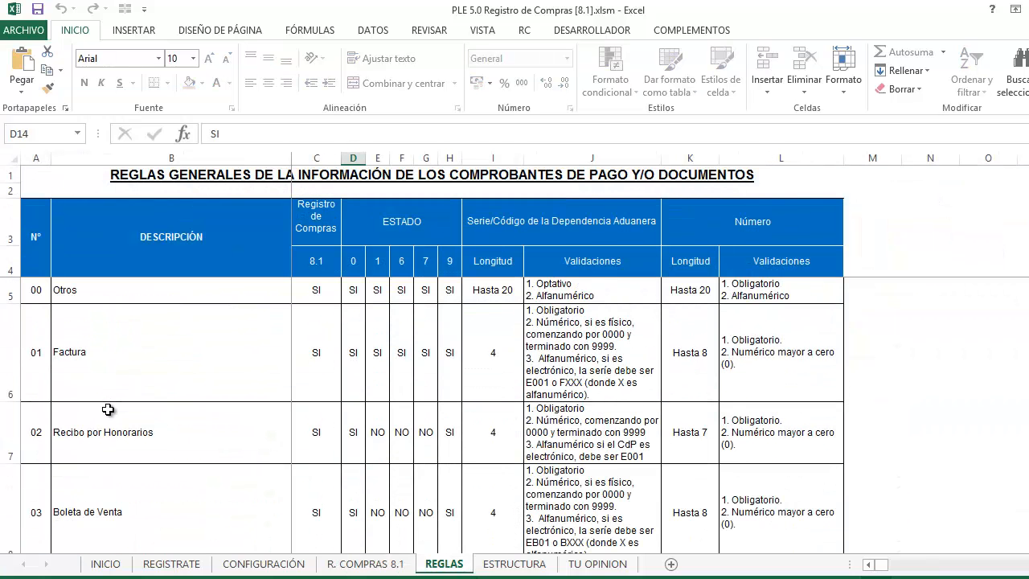
click(161, 354)
drag(351, 260, 364, 400)
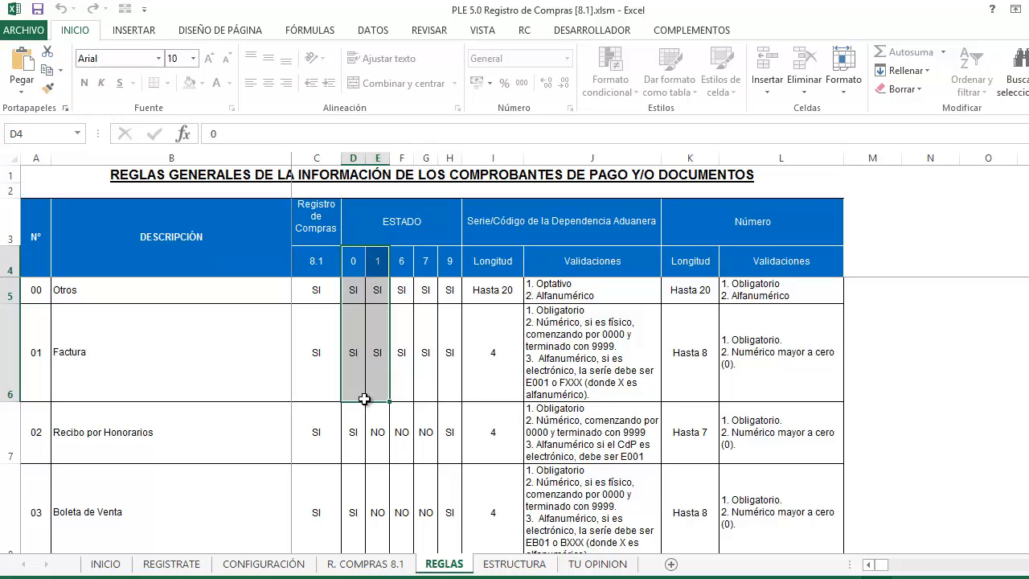
click(389, 567)
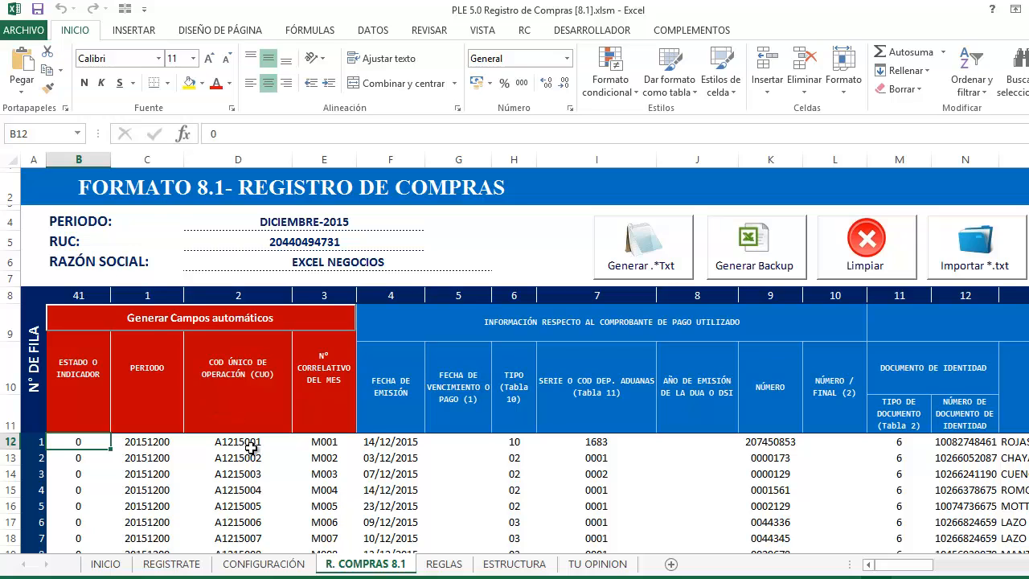
Review operation codes such as A1215004 and select the first five record rows
drag(266, 447, 262, 418)
click(265, 387)
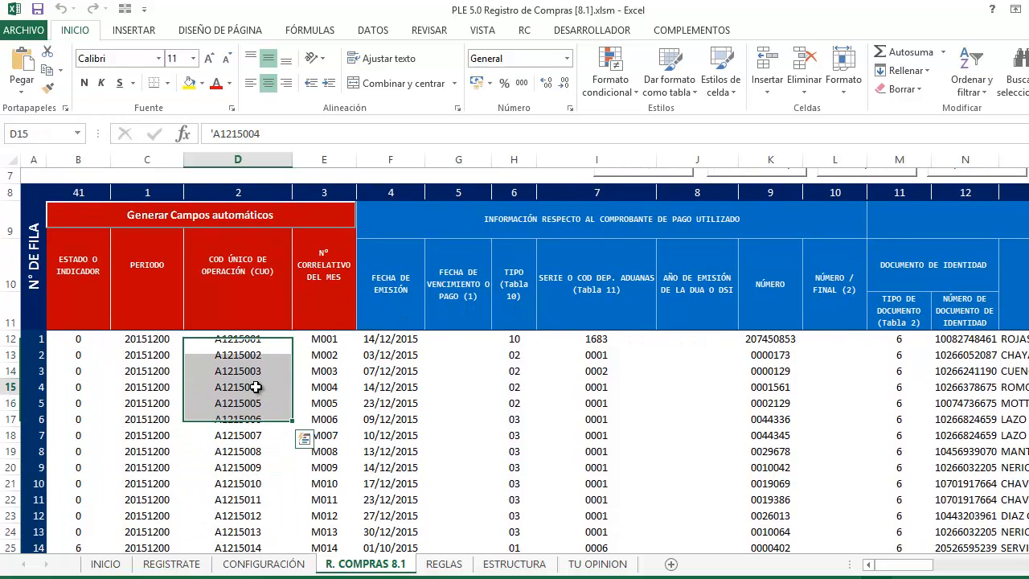
click(246, 338)
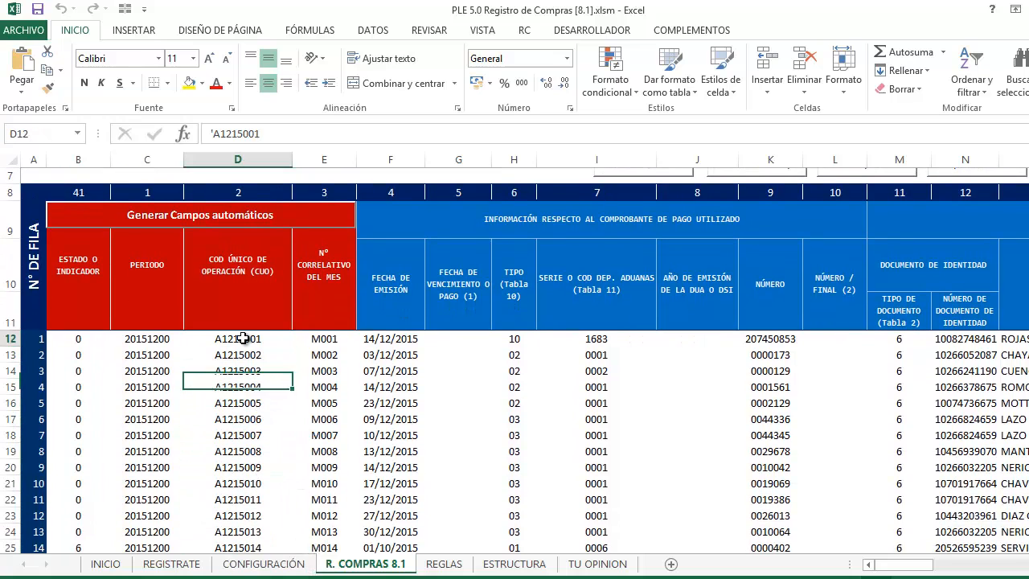
click(12, 338)
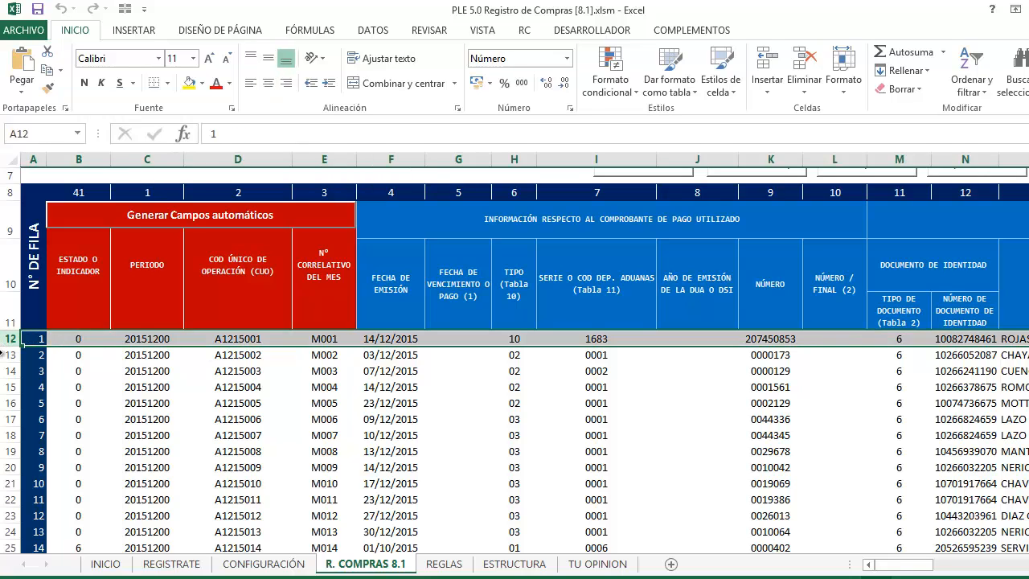
click(12, 355)
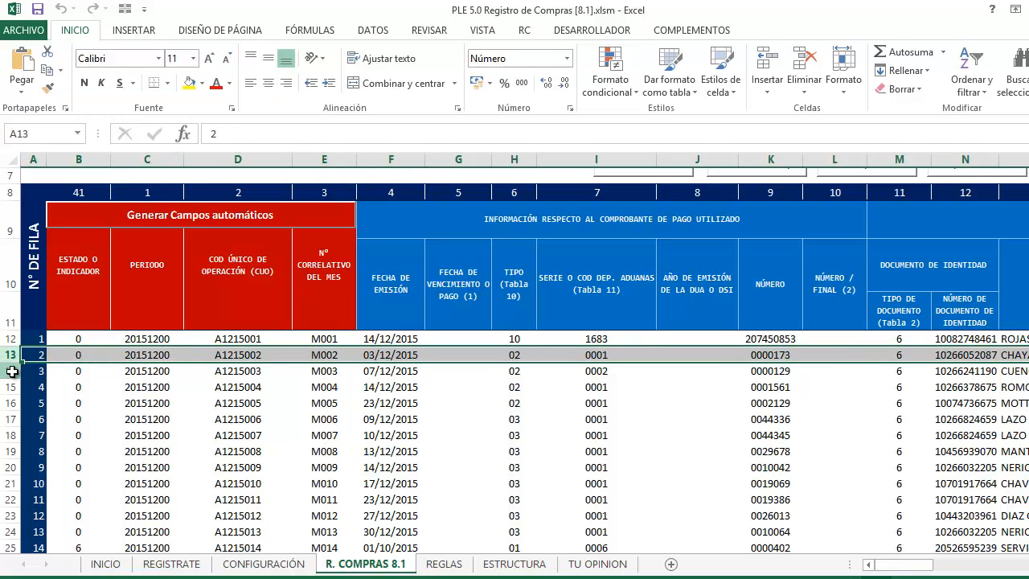
click(11, 372)
click(10, 387)
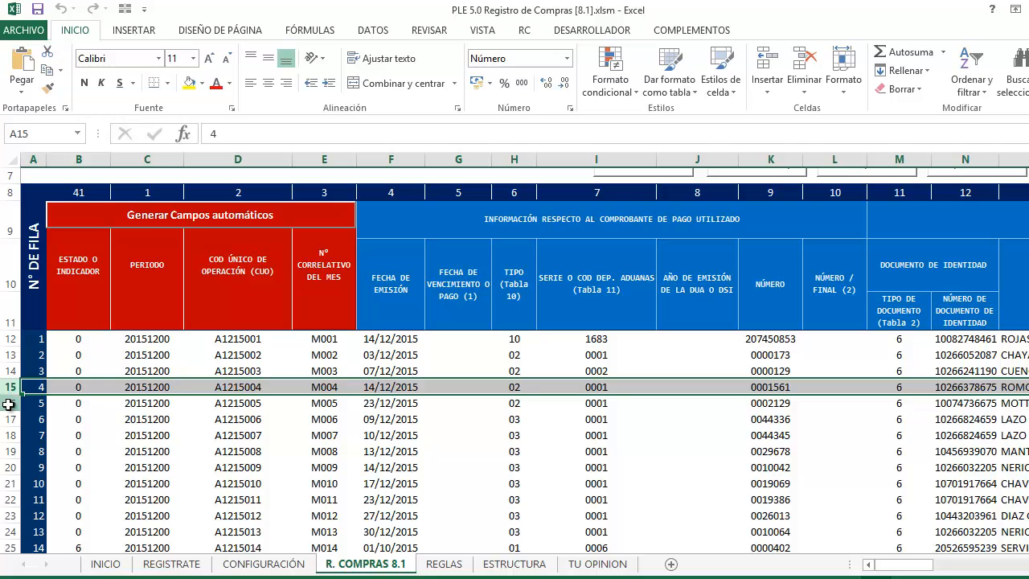
click(11, 403)
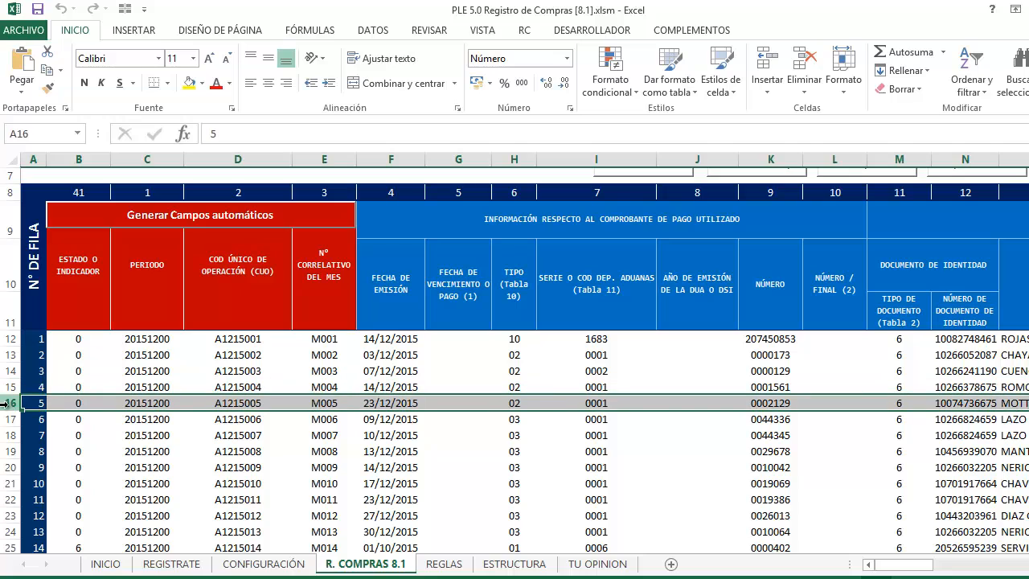
click(9, 338)
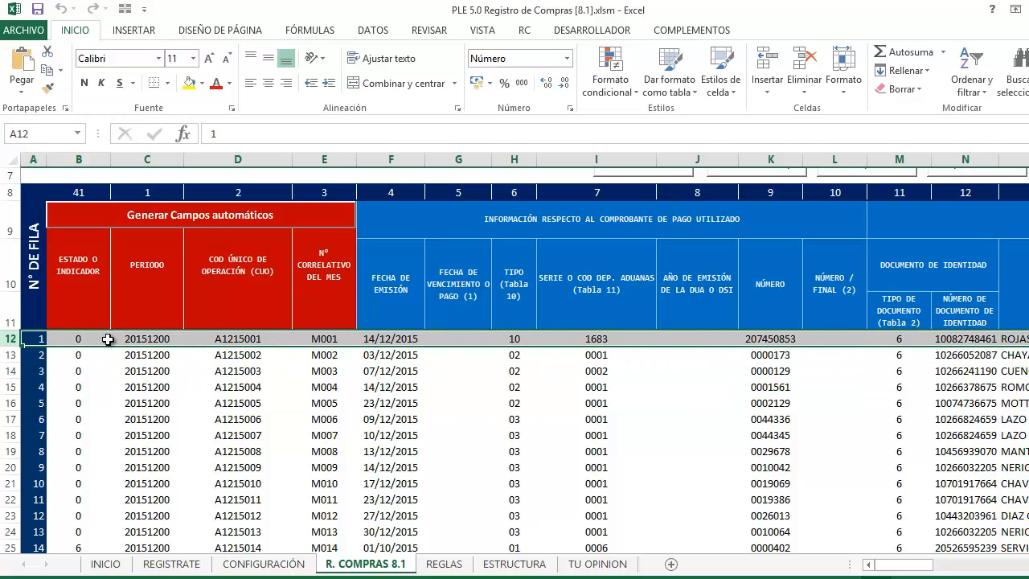
Compare the first records' CUO values and correlative M008, then go to CONFIGURACIÓN
click(248, 359)
click(254, 339)
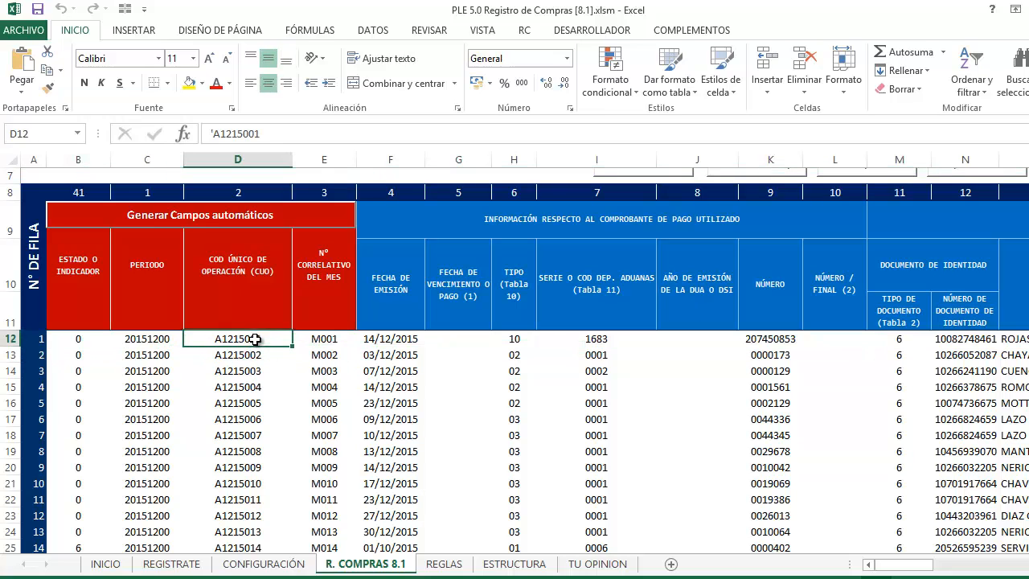
click(8, 339)
click(5, 355)
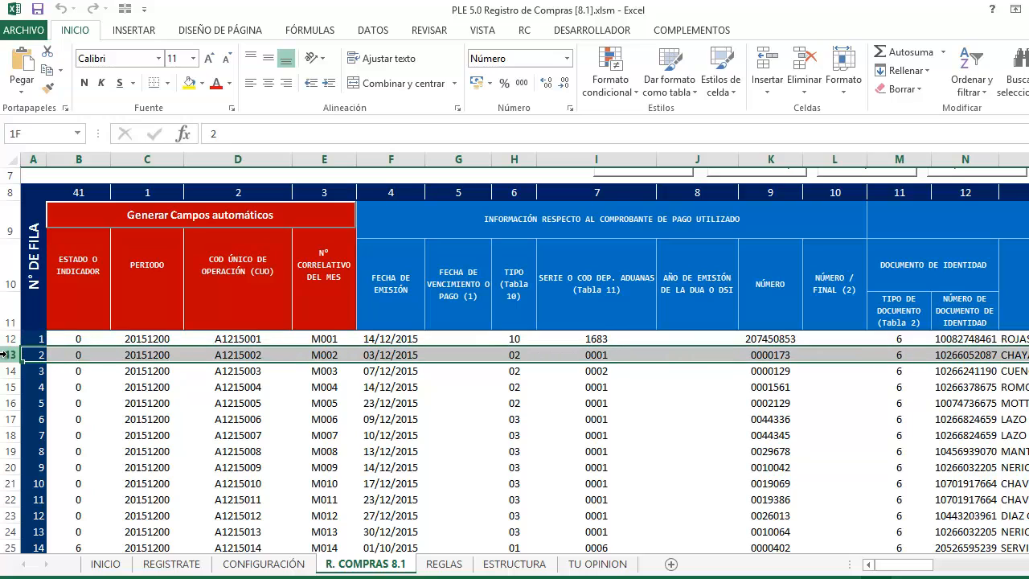
click(8, 341)
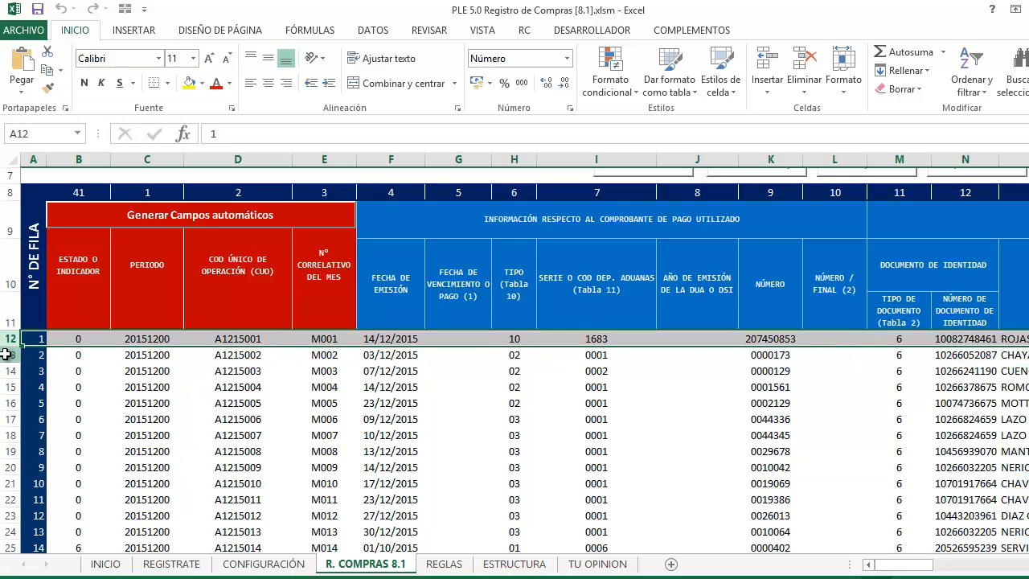
click(8, 355)
click(7, 371)
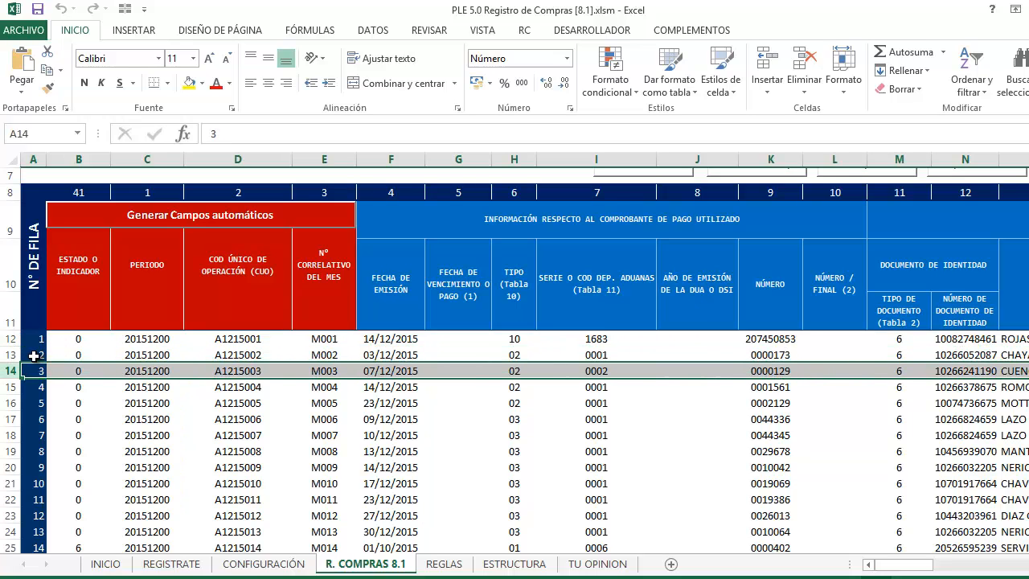
click(6, 339)
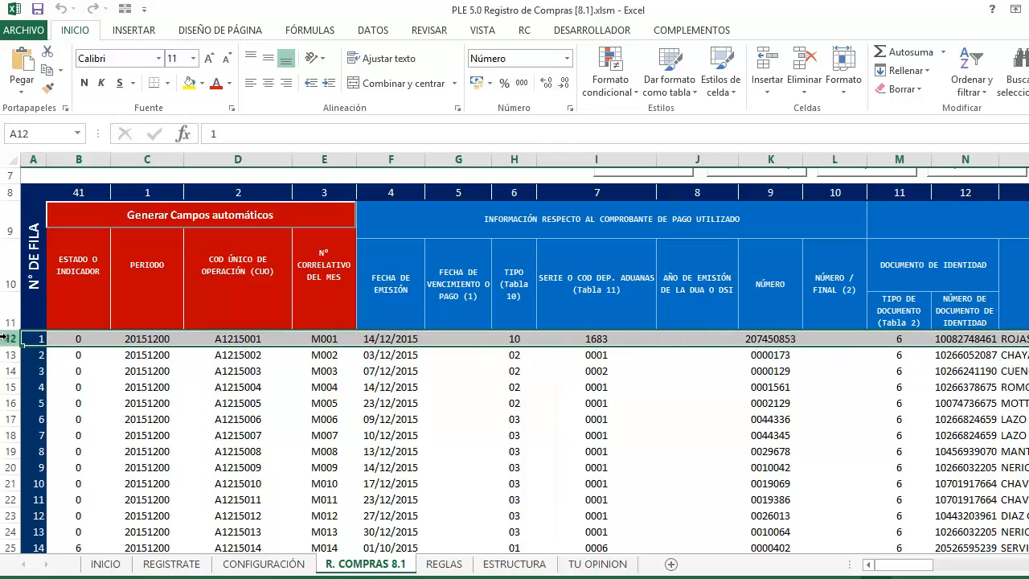
click(308, 452)
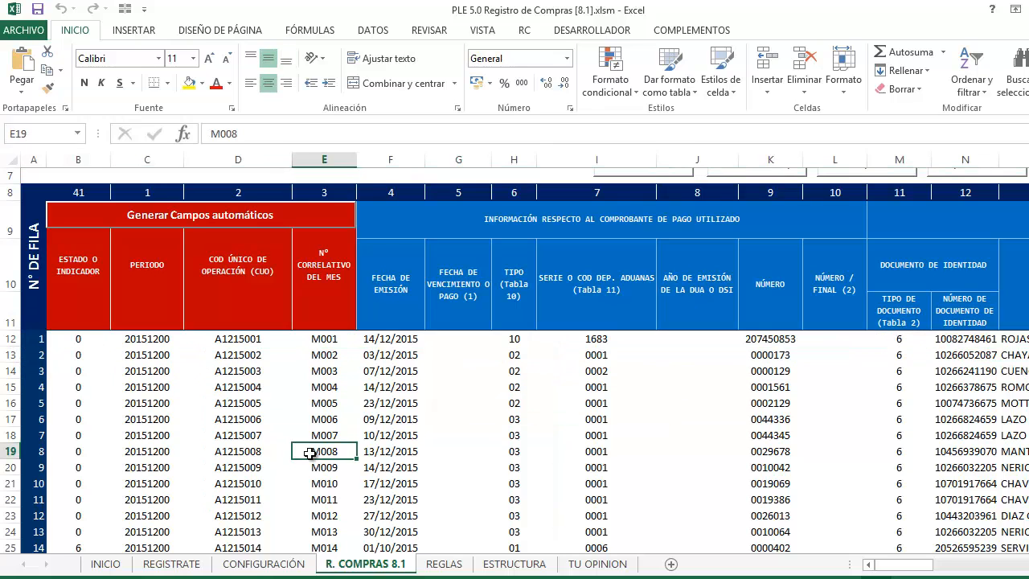
click(283, 567)
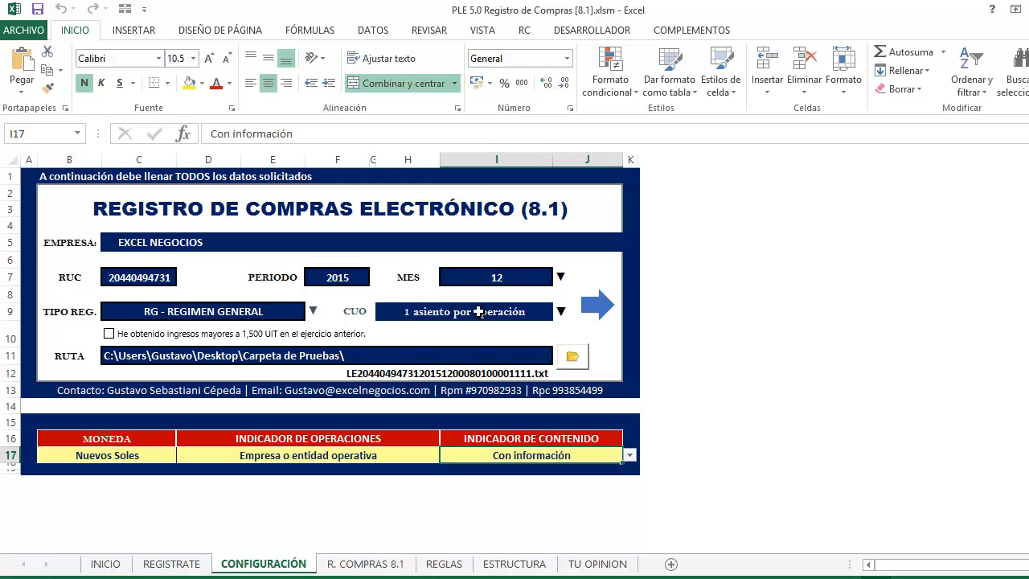
Choose 'Consolidado en 1 solo asiento' for CUO in H9 and return to R. COMPRAS 8.1
click(476, 312)
click(561, 312)
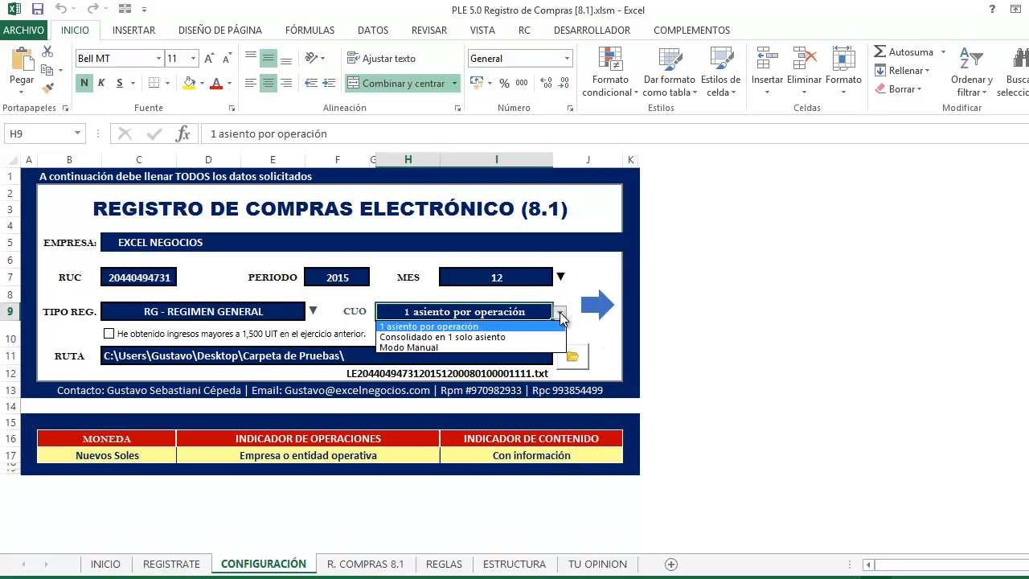
click(536, 341)
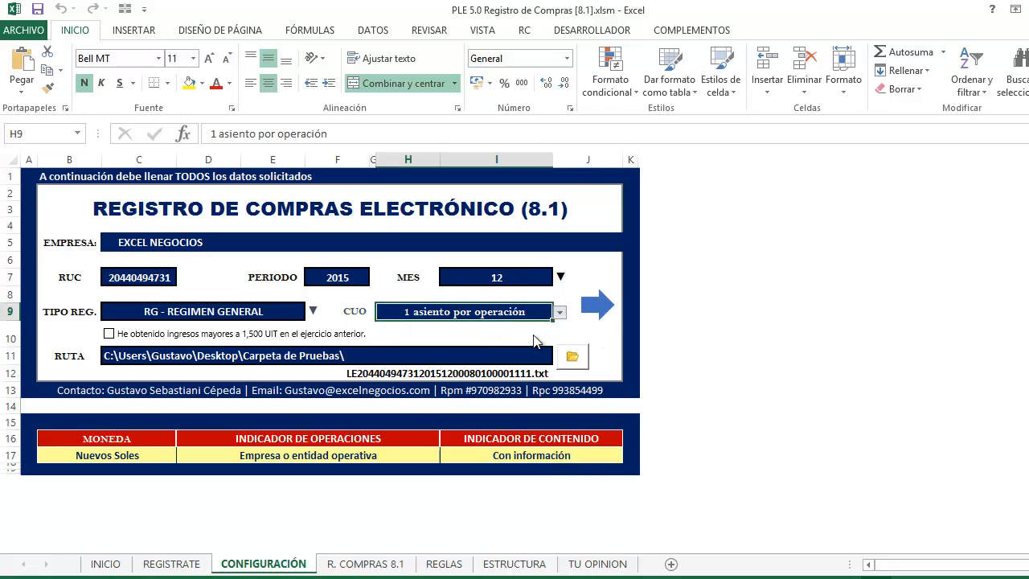
click(354, 565)
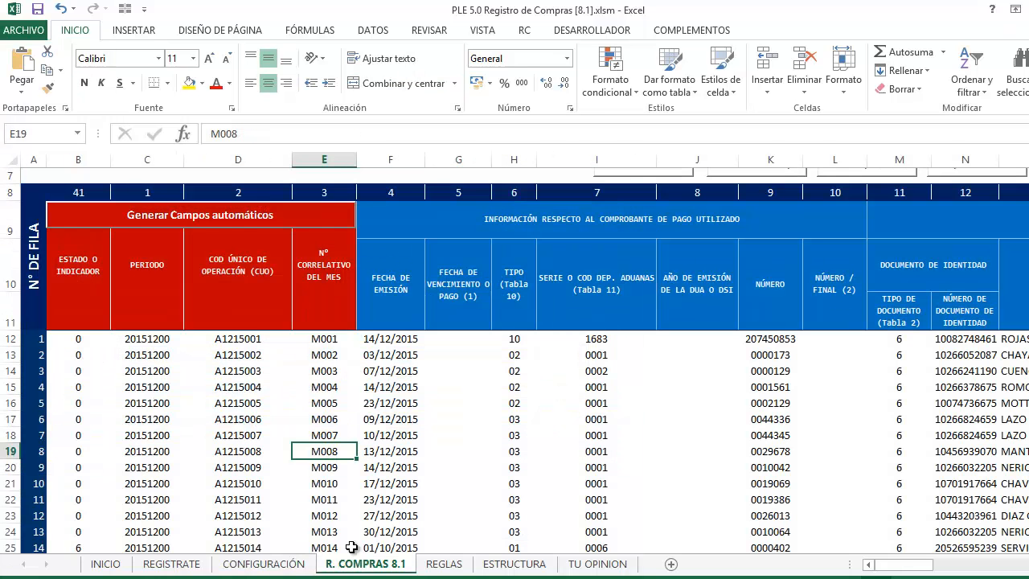
scroll(313, 427, up, 2)
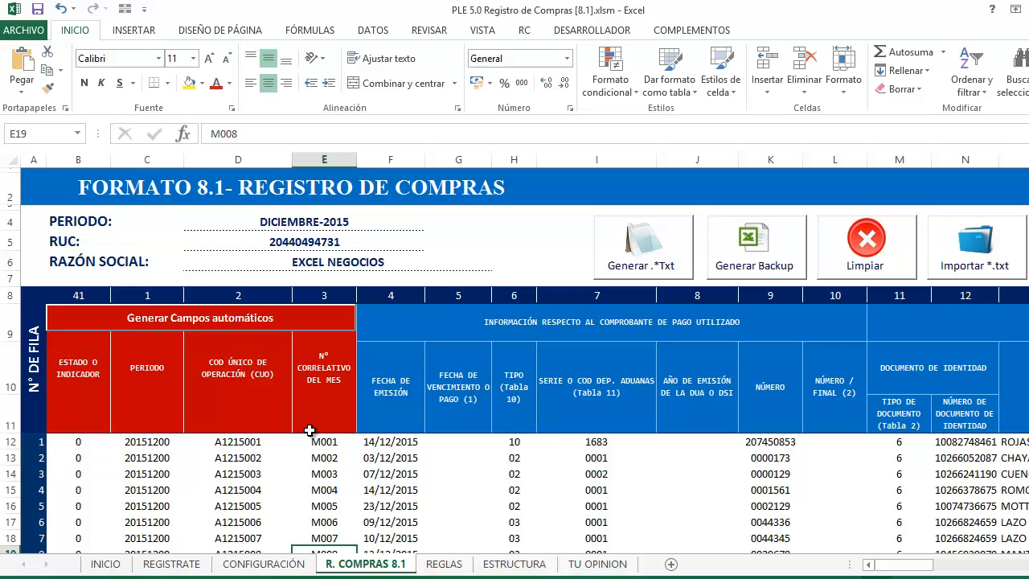
Run Generar Campos automáticos and answer Sí to reprocess the operation status column
click(260, 322)
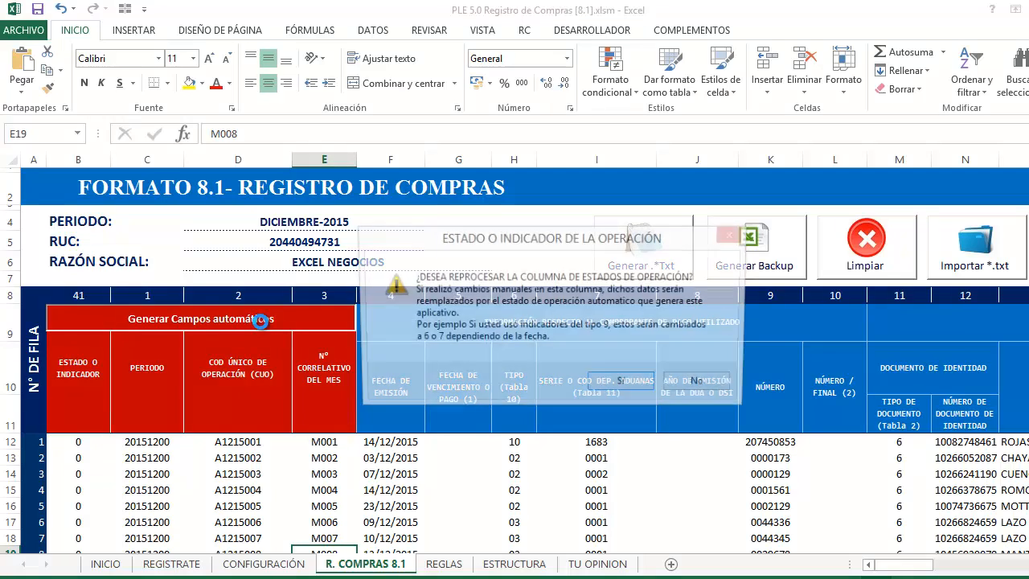
click(650, 394)
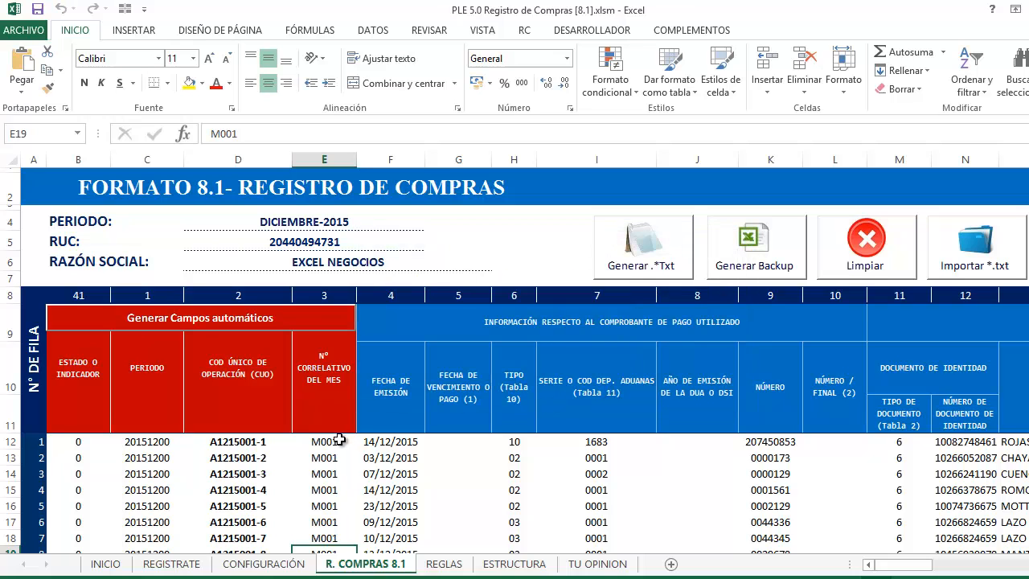
scroll(339, 447, down, 2)
scroll(336, 445, down, 1)
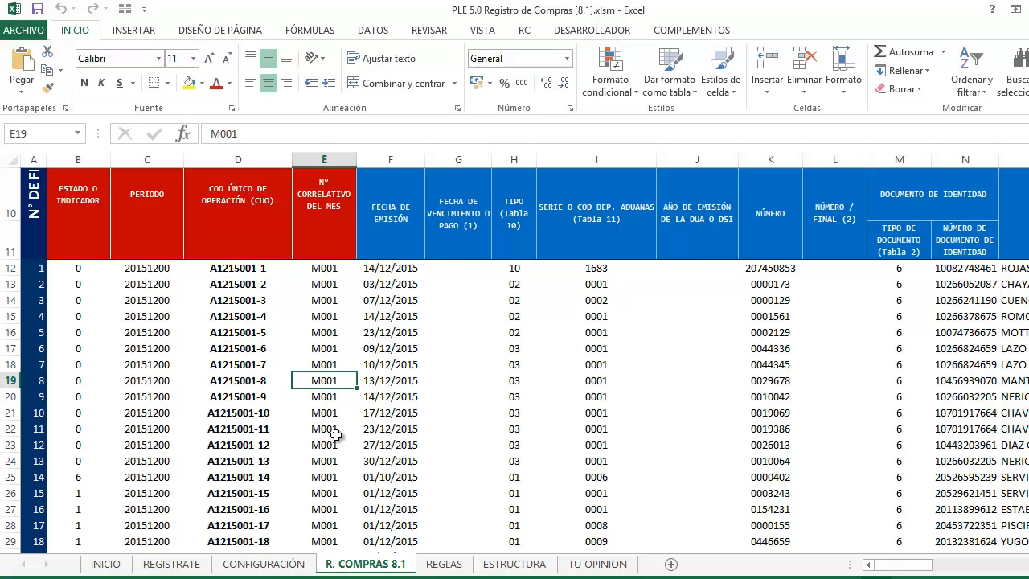
Check that CUOs read A1215001-1 onward with correlative M001 down to record 238
click(261, 268)
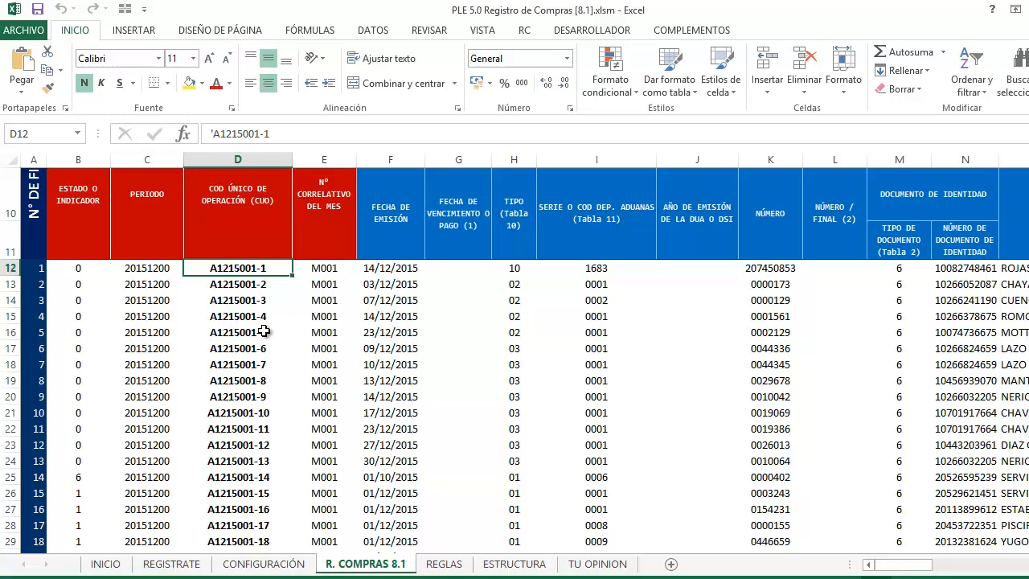
click(237, 314)
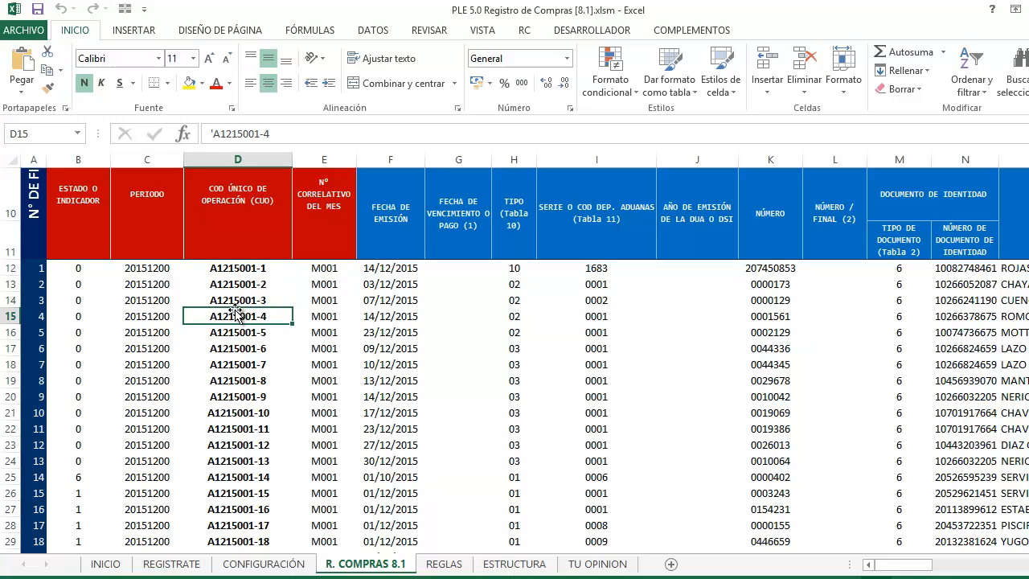
click(267, 268)
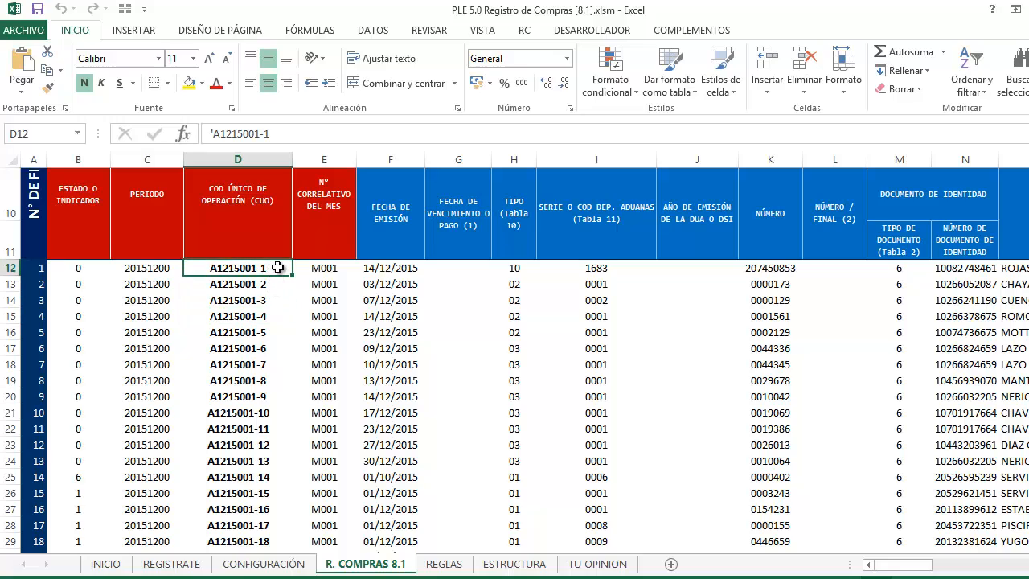
scroll(276, 267, down, 19)
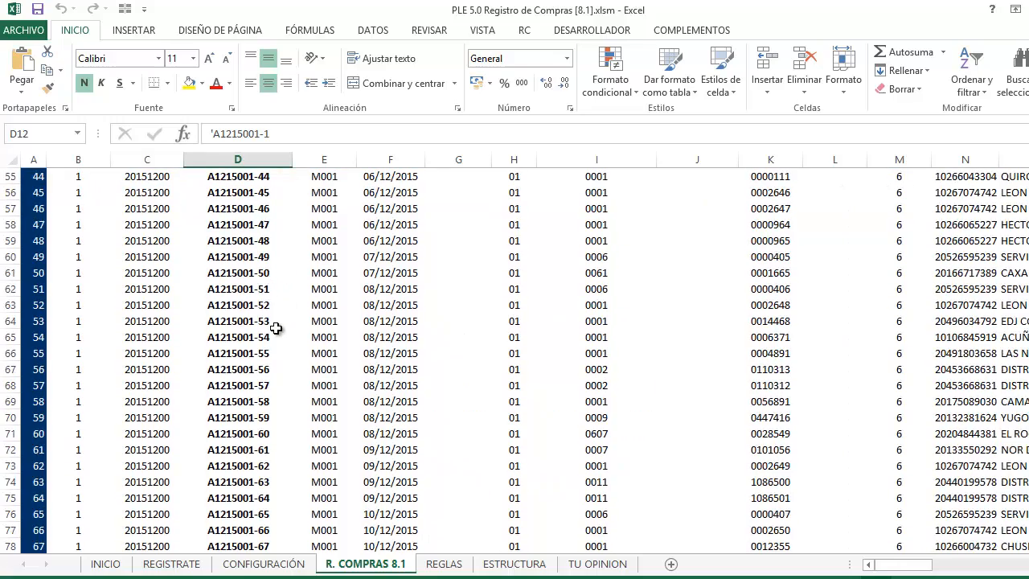
scroll(276, 328, down, 20)
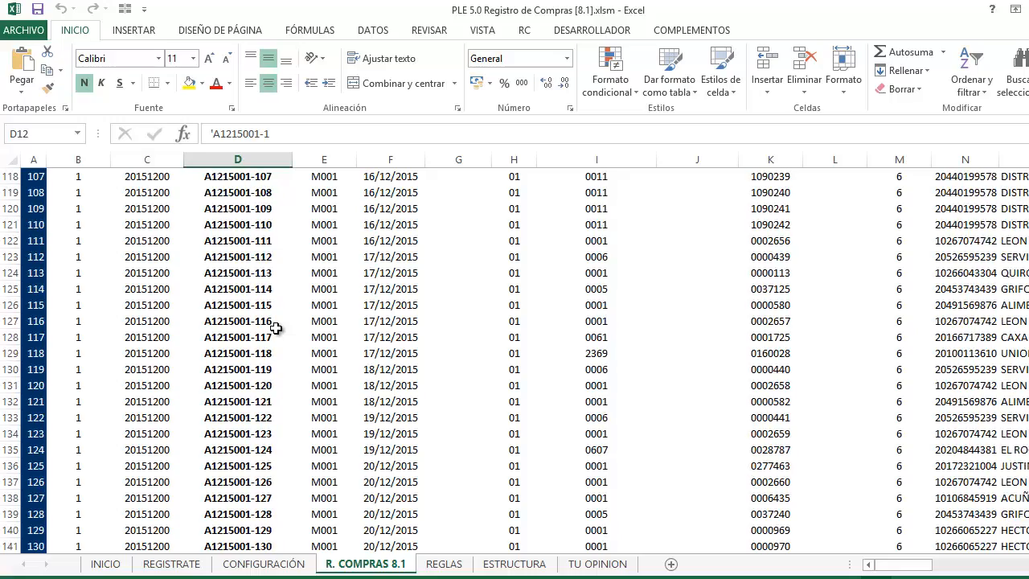
scroll(276, 328, down, 20)
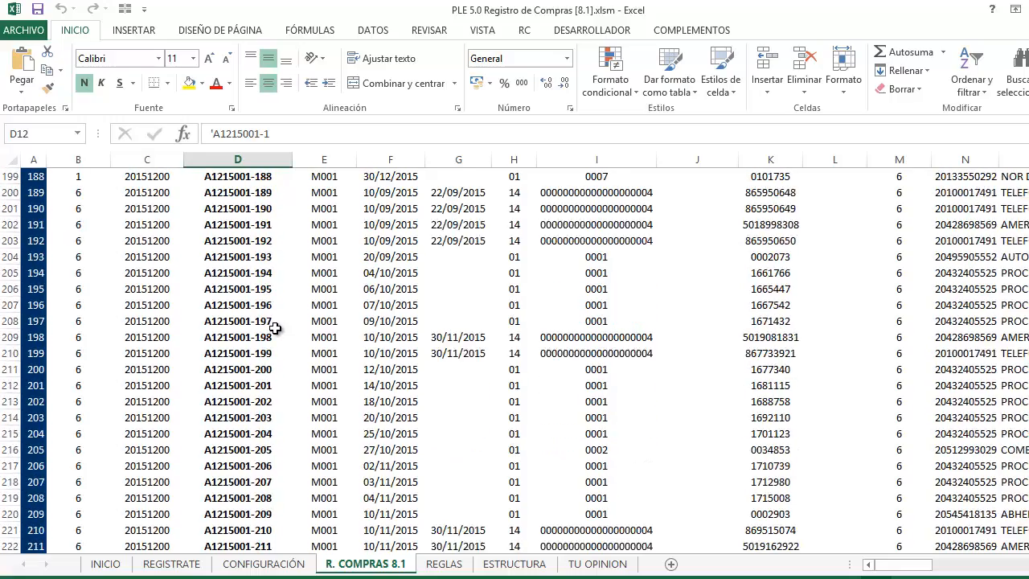
scroll(276, 328, down, 8)
scroll(275, 328, up, 4)
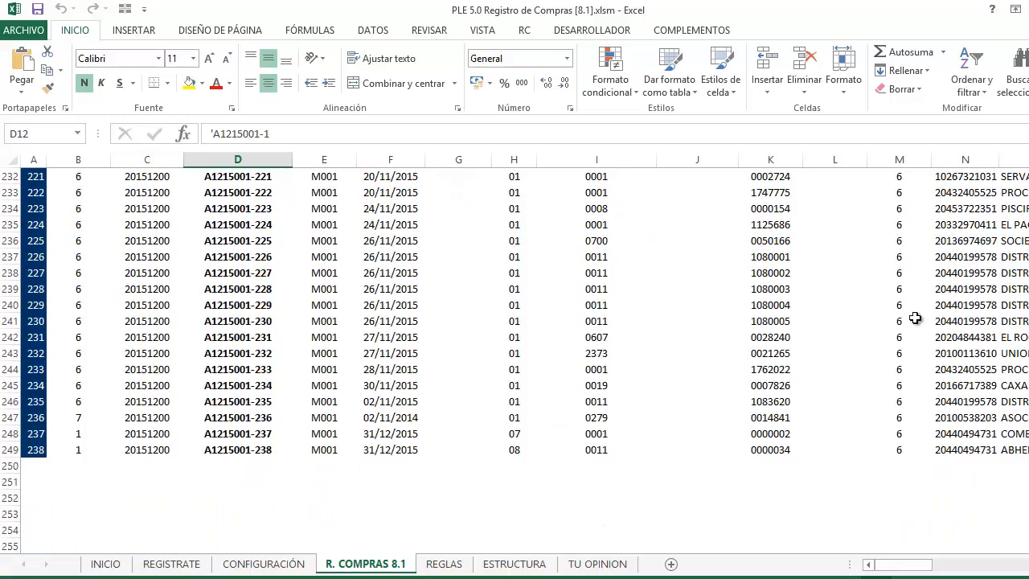
drag(1027, 508, 1028, 173)
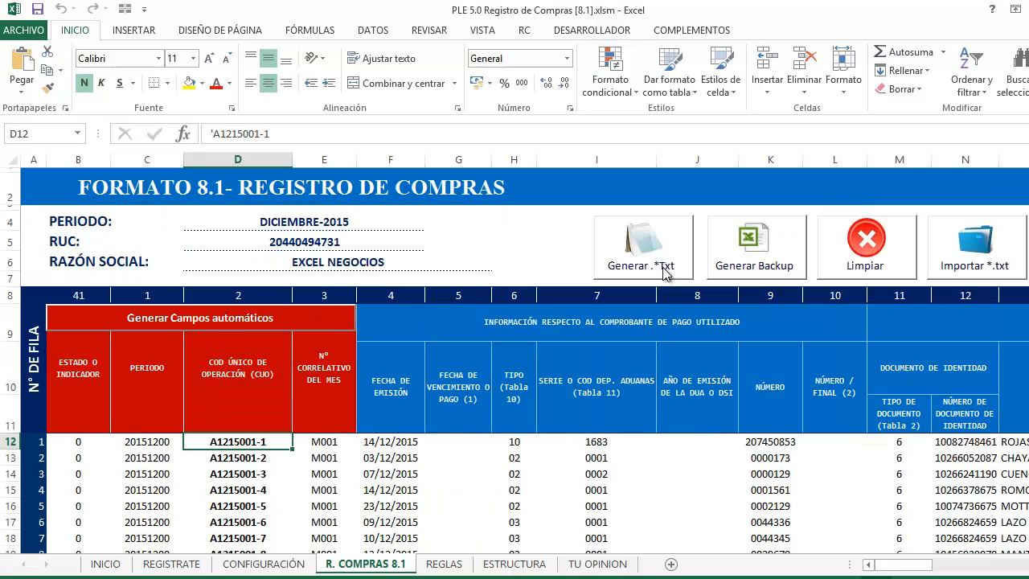
scroll(334, 462, down, 2)
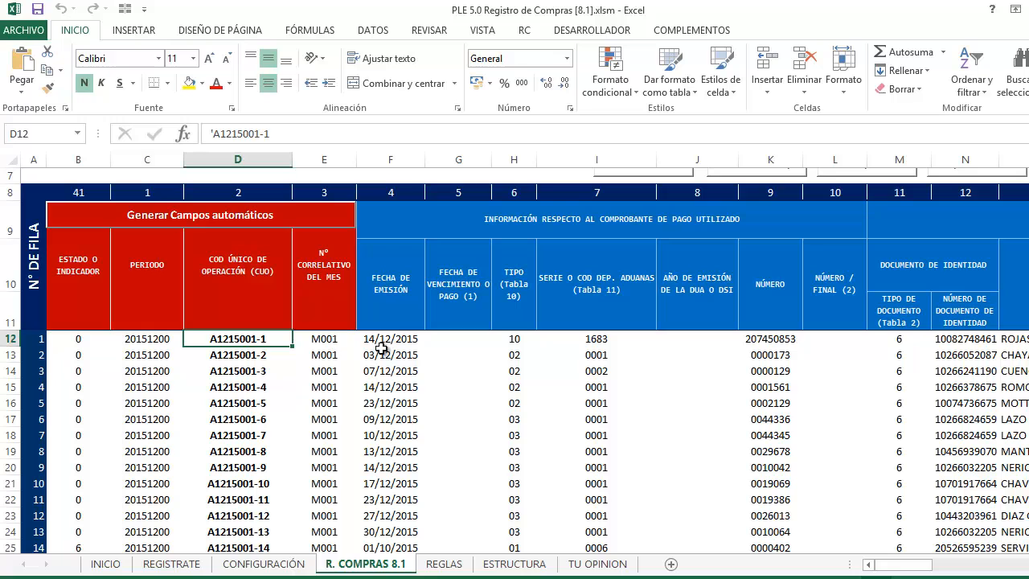
Set CUO to 1 asiento por operación, regenerate fields, and review correlatives M001–M010
click(264, 564)
click(560, 312)
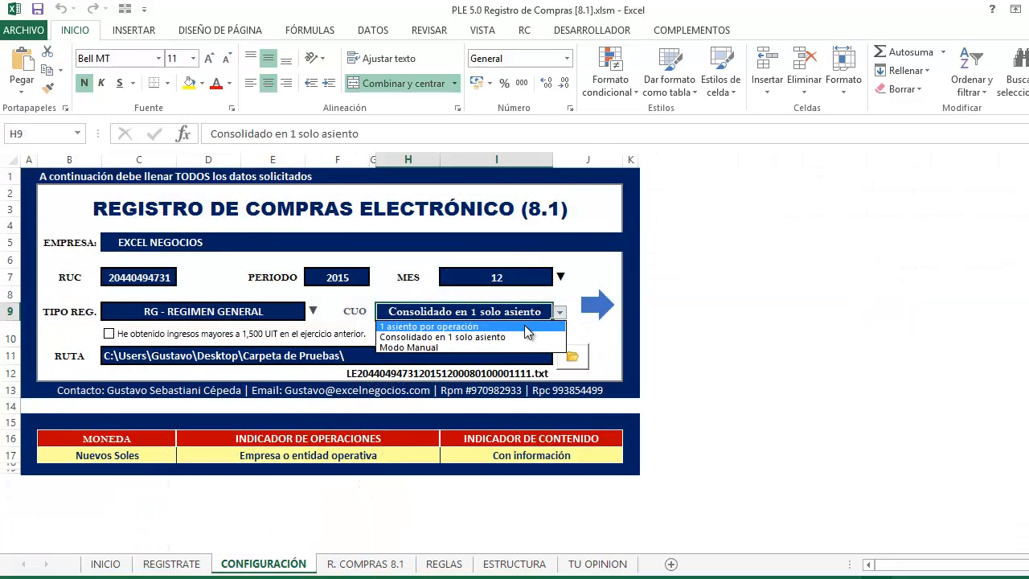
click(525, 327)
click(369, 564)
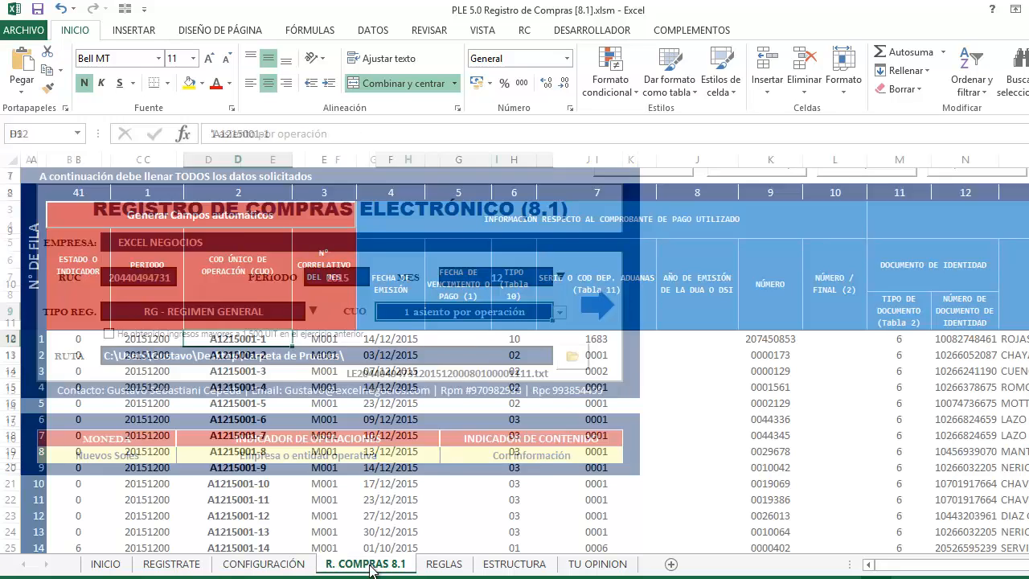
click(245, 229)
click(610, 393)
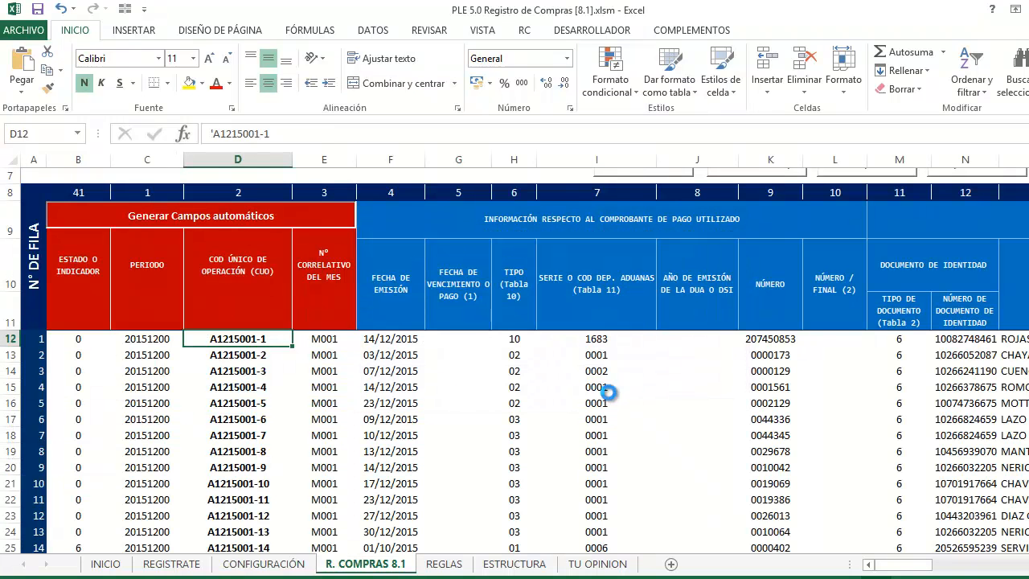
drag(330, 344, 328, 485)
click(318, 370)
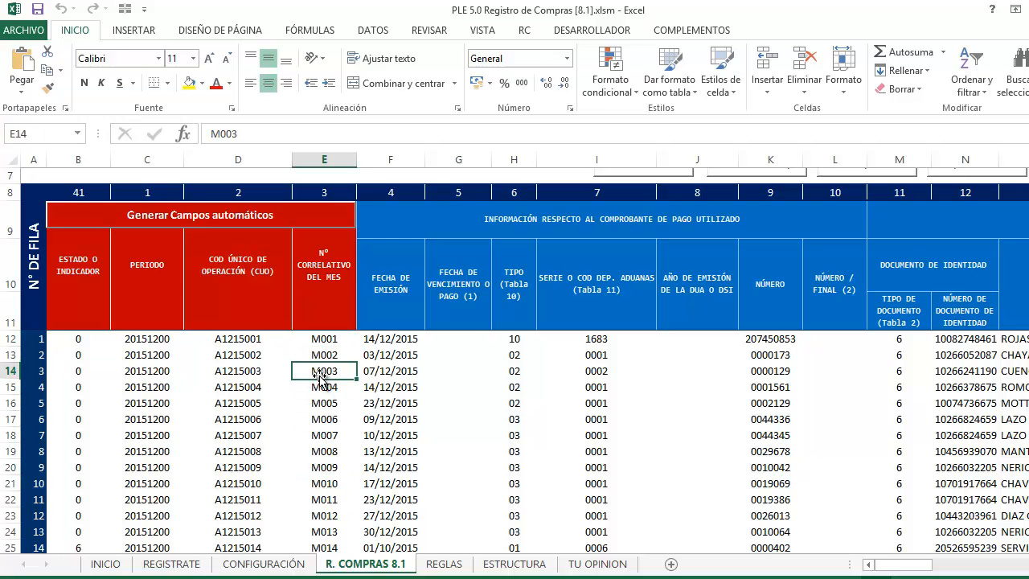
Switch the CONFIGURACIÓN CUO option to Modo Manual and return to R. COMPRAS 8.1
click(265, 565)
click(560, 313)
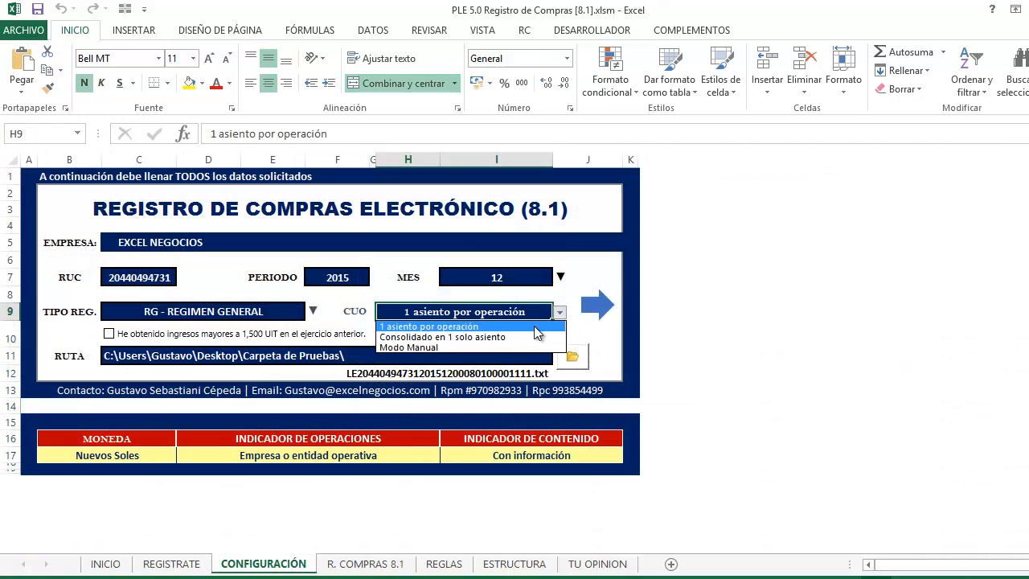
click(492, 345)
click(367, 564)
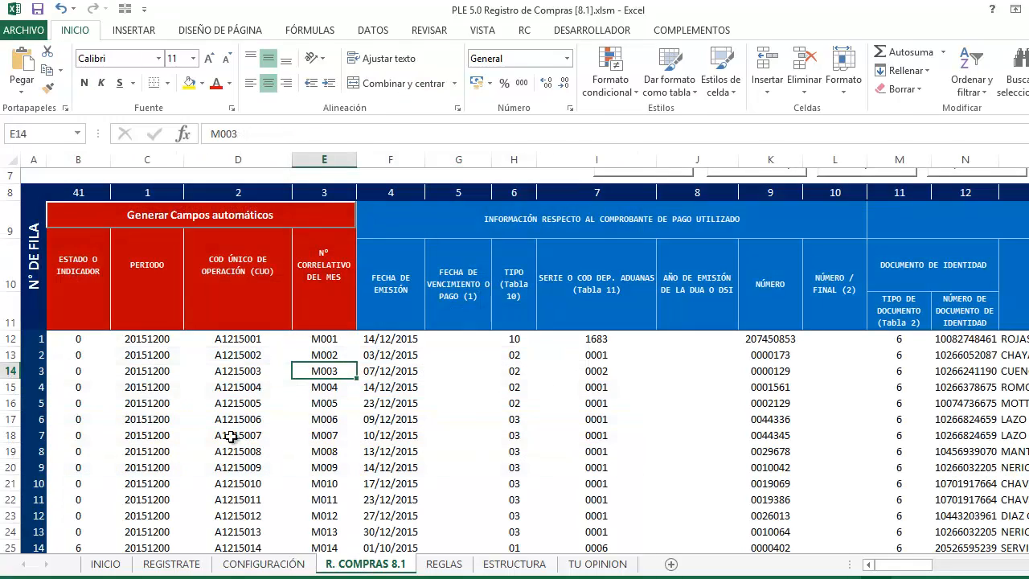
Clear columns A–E from row 12 down to the last data row
drag(33, 340, 322, 349)
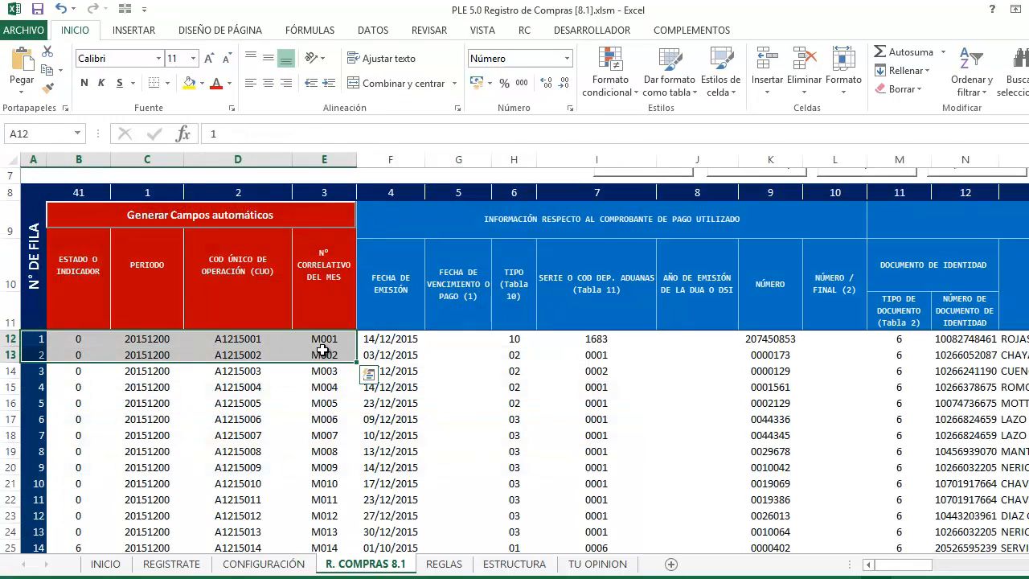
key(ctrl+shift+Down)
key(Delete)
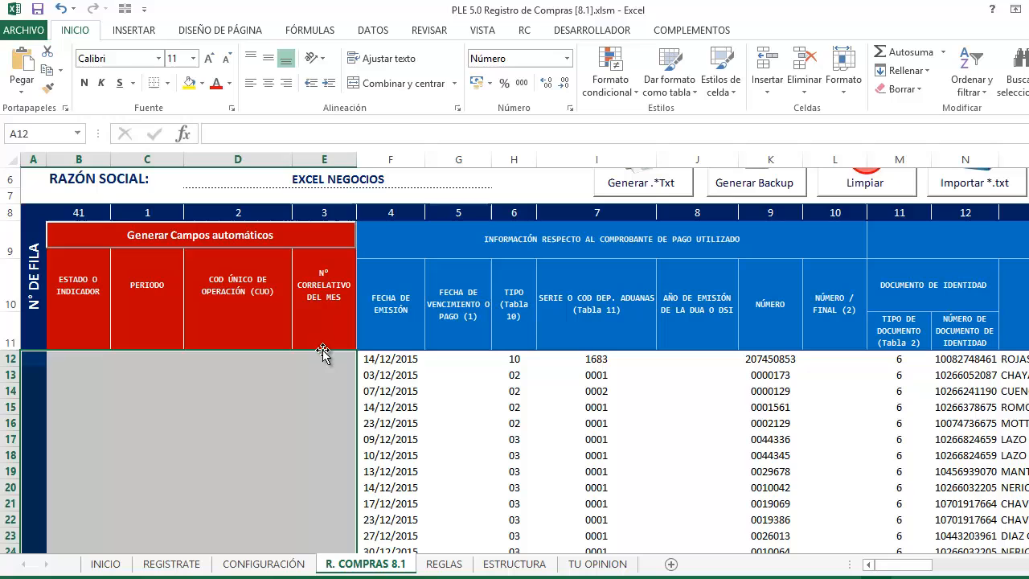
Enter group letter A in cells D14 through D17
click(238, 392)
text(A)
key(Return)
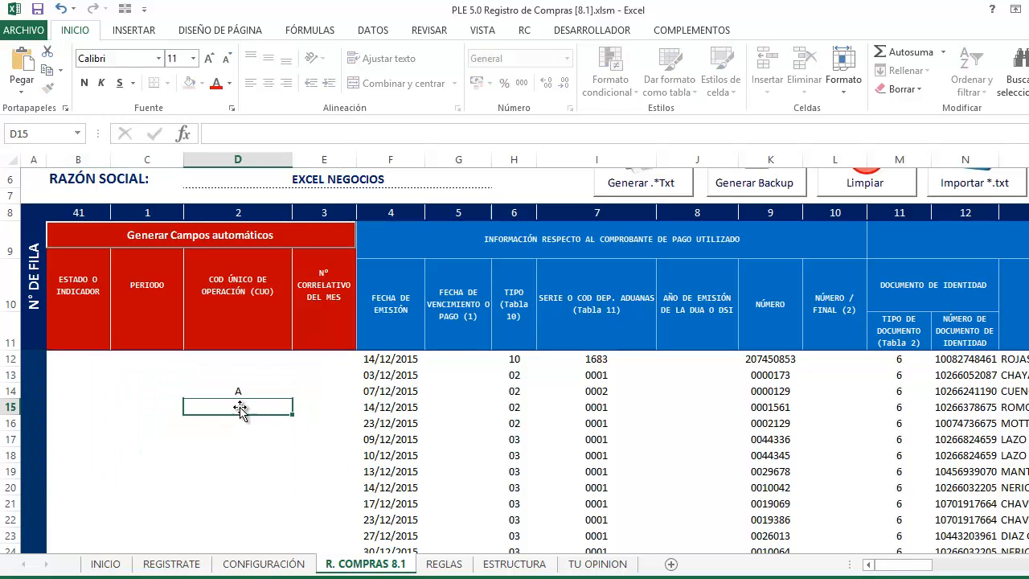
text(A)
key(Return)
text(A)
key(Return)
text(A)
key(Return)
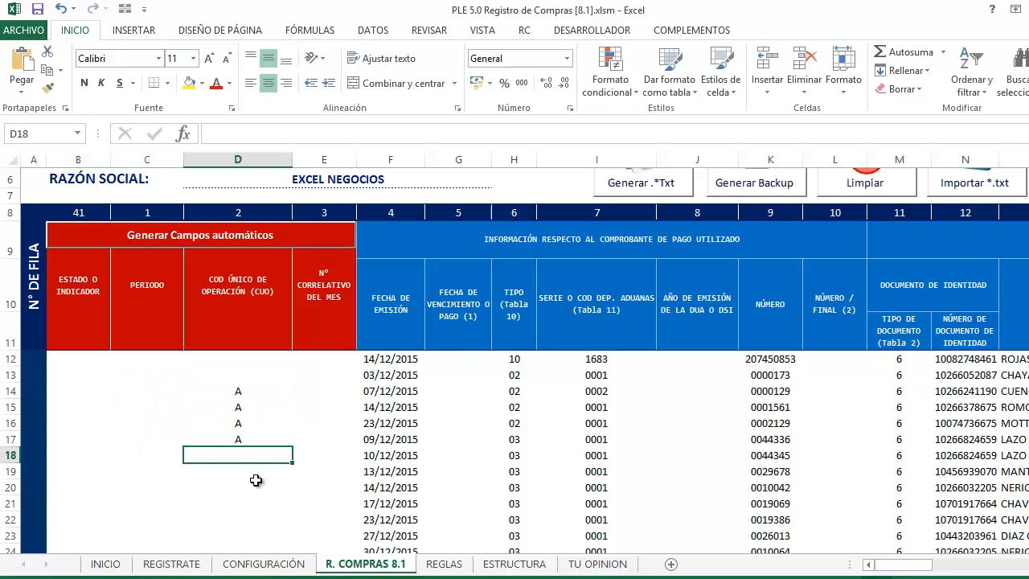
Enter group letter B in cells D22 through D24
scroll(257, 478, down, 2)
click(234, 337)
text(B)
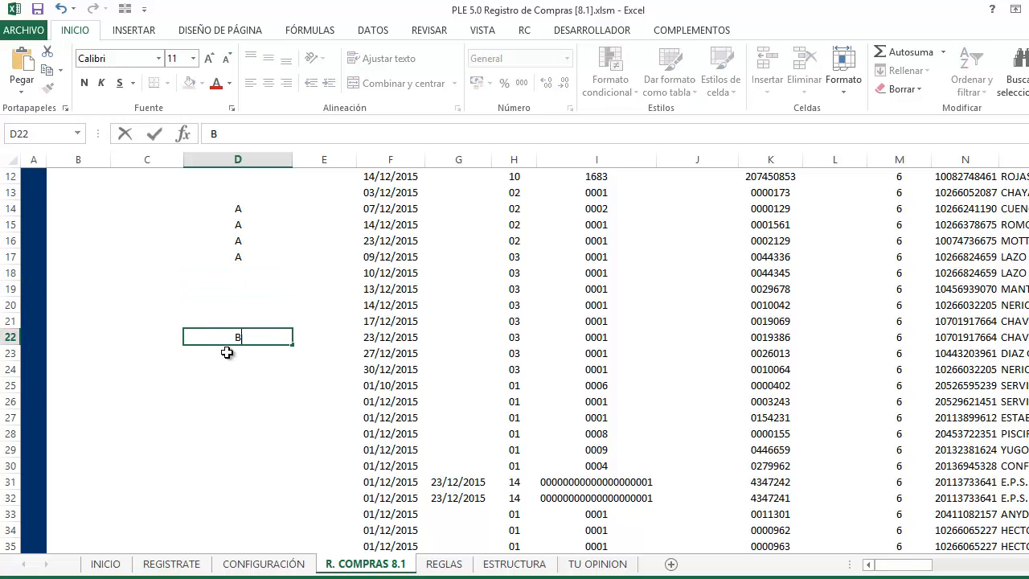
key(Return)
text(B)
key(Return)
text(B)
key(Return)
click(238, 401)
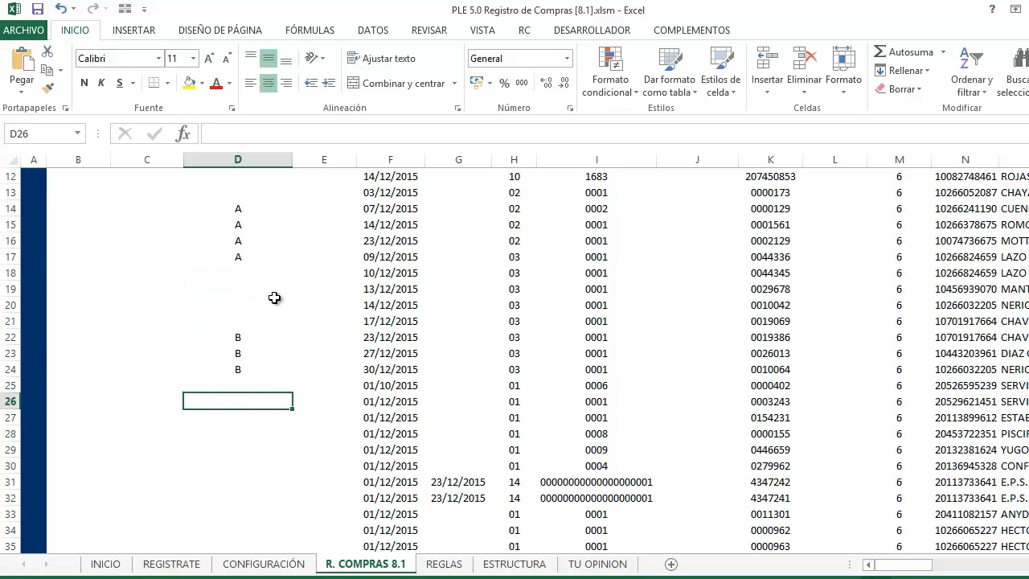
scroll(274, 300, up, 2)
click(252, 394)
shift+click(252, 434)
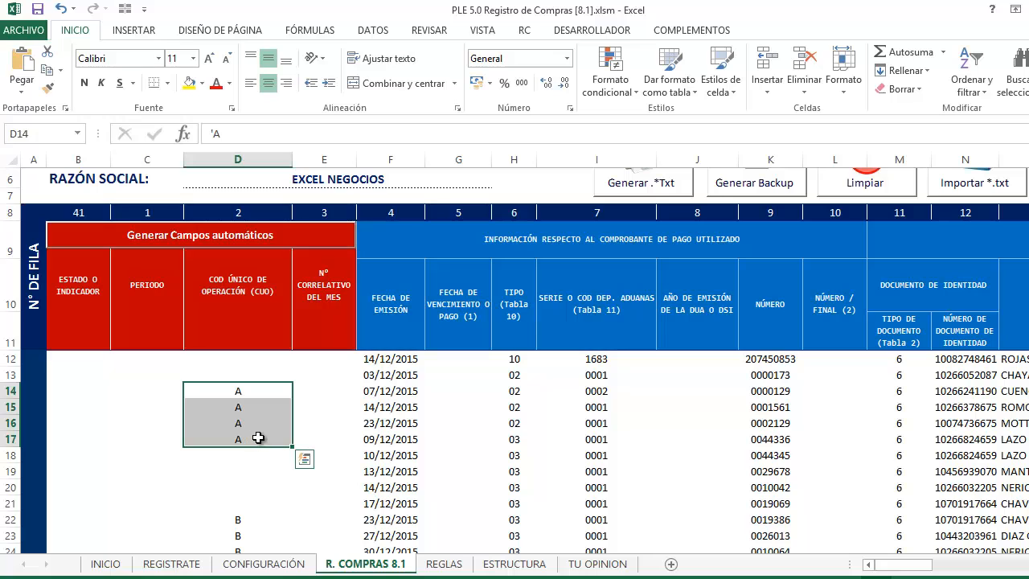
scroll(320, 420, down, 3)
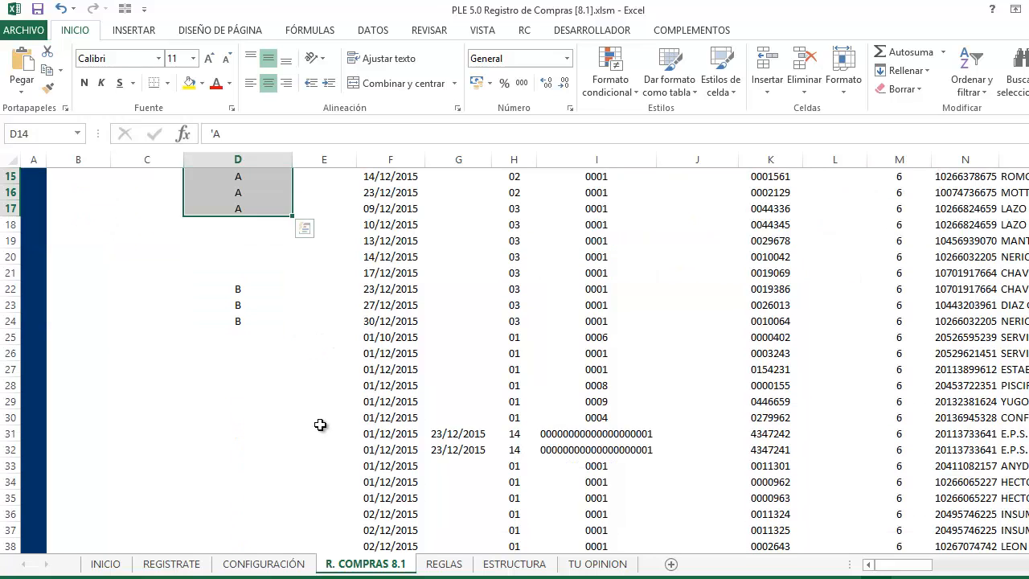
Enter group letter C in D29:D30 and D33:D34
click(250, 402)
text(C)
key(Return)
text(C)
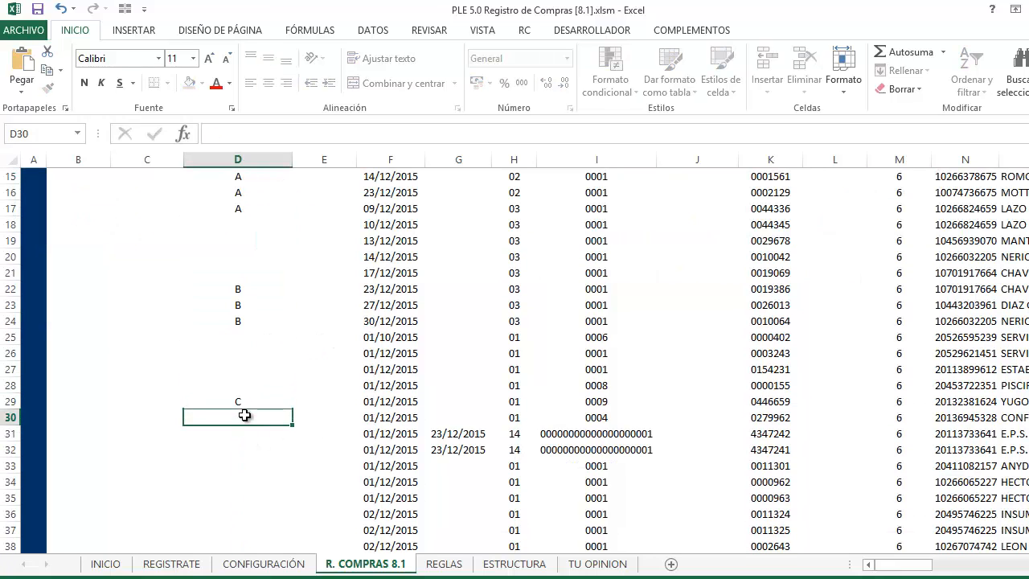
key(Return)
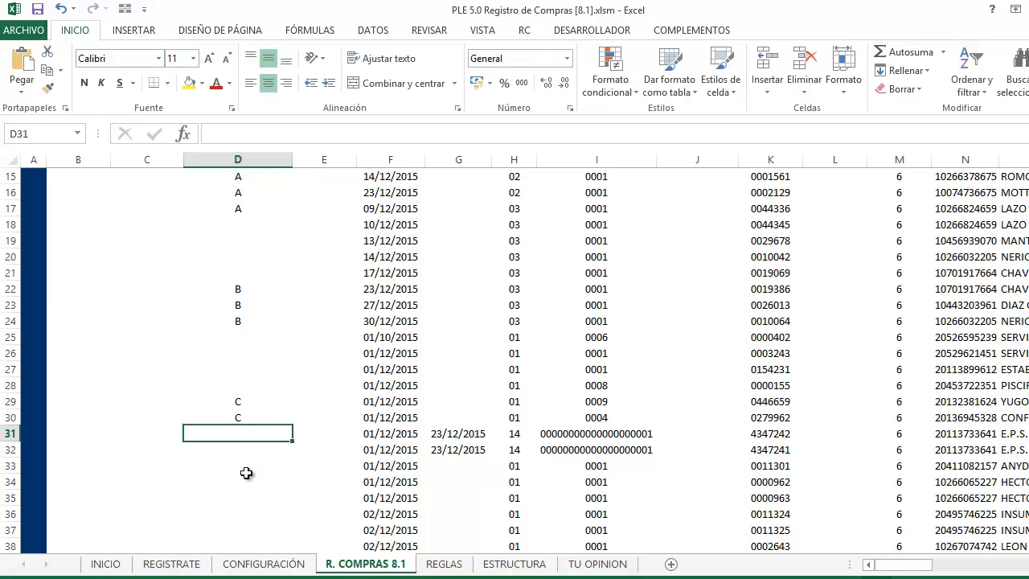
click(246, 473)
text(C)
key(Return)
text(C)
click(232, 512)
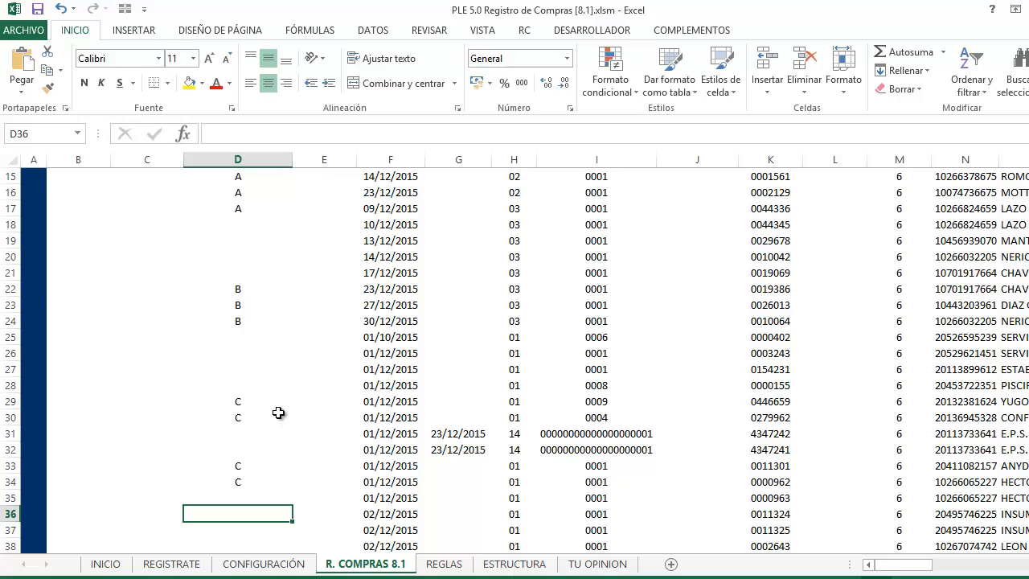
scroll(312, 407, up, 2)
drag(252, 339, 279, 379)
click(307, 371)
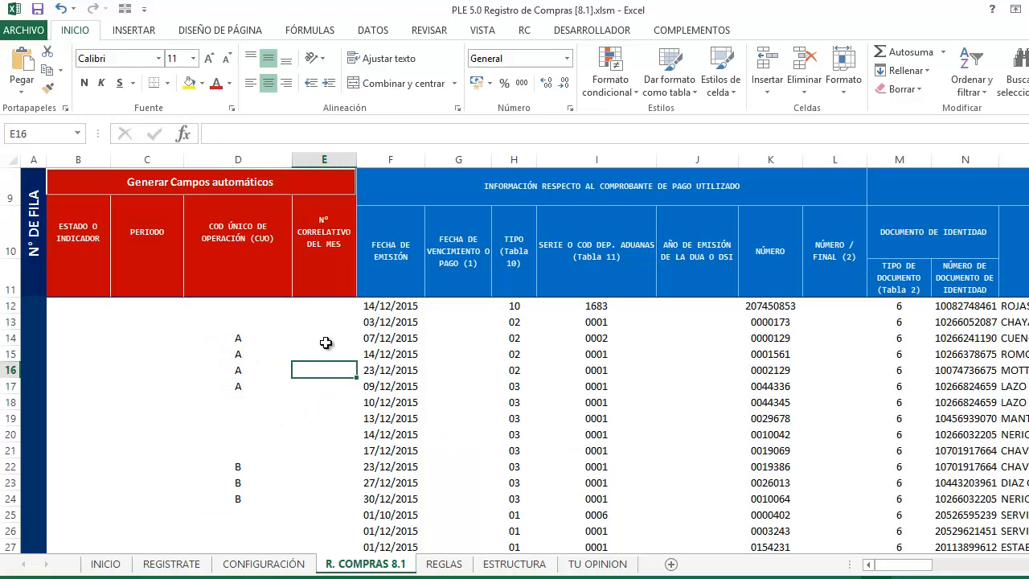
Review the generated CUOs for rows 12–13 and the B and C groups
scroll(328, 343, up, 2)
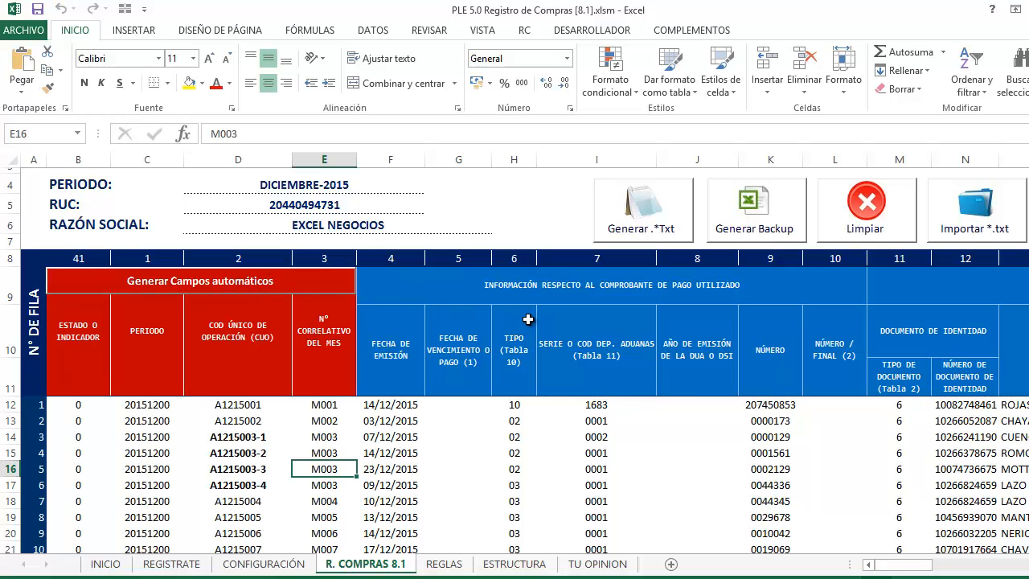
drag(271, 404, 276, 479)
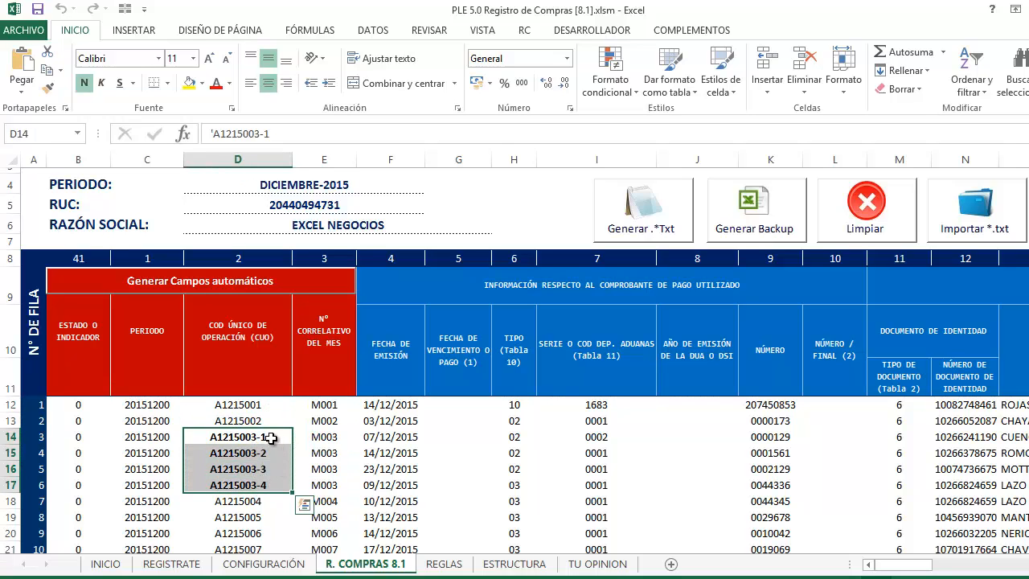
scroll(271, 434, down, 3)
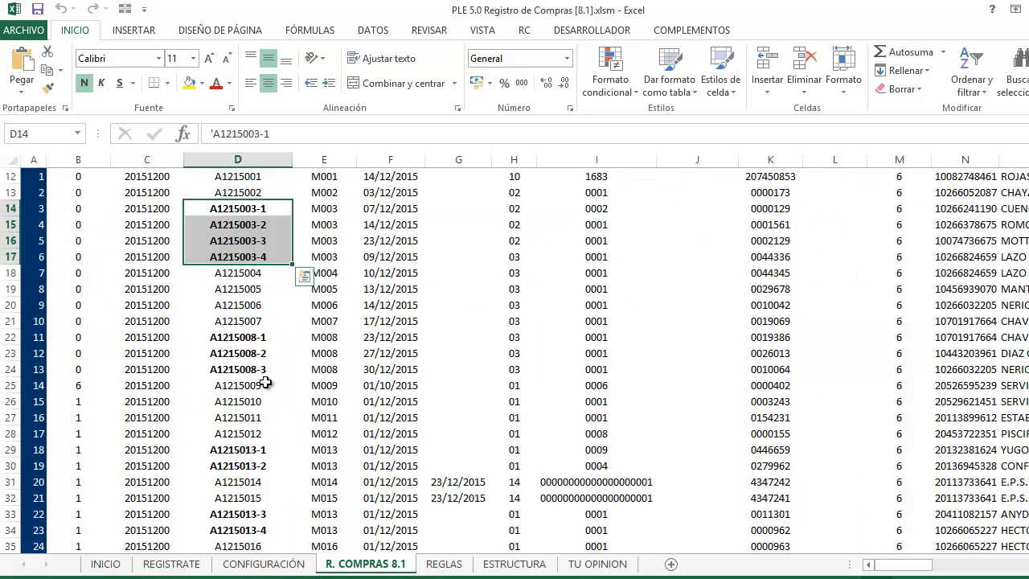
drag(261, 338, 264, 371)
click(263, 455)
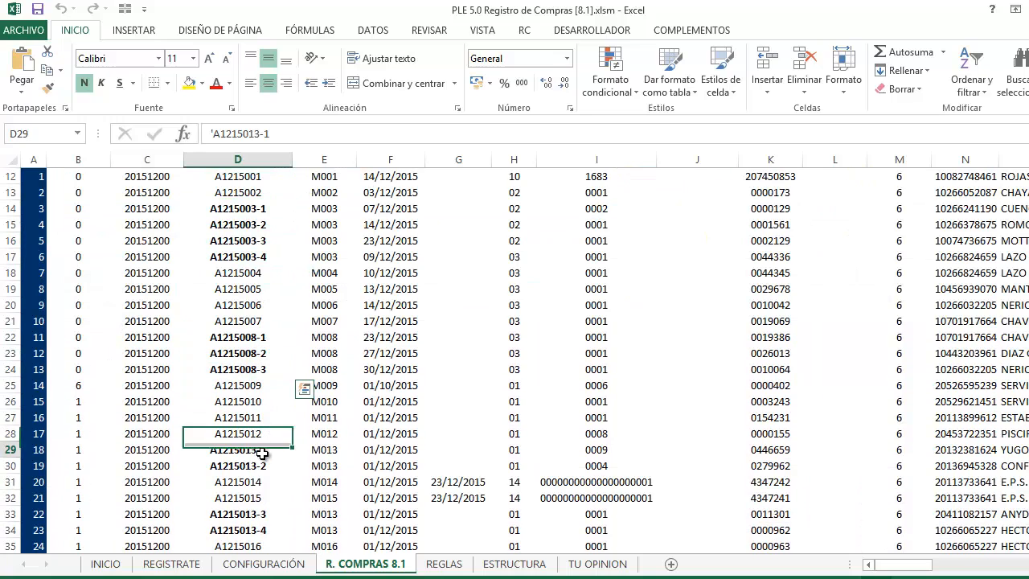
mouse_move(263, 455)
mouse_down()
mouse_move(258, 483)
mouse_move(275, 527)
mouse_up()
Check rows 12–18, where the A group shares correlative M003, then go to CONFIGURACIÓN
scroll(492, 407, up, 3)
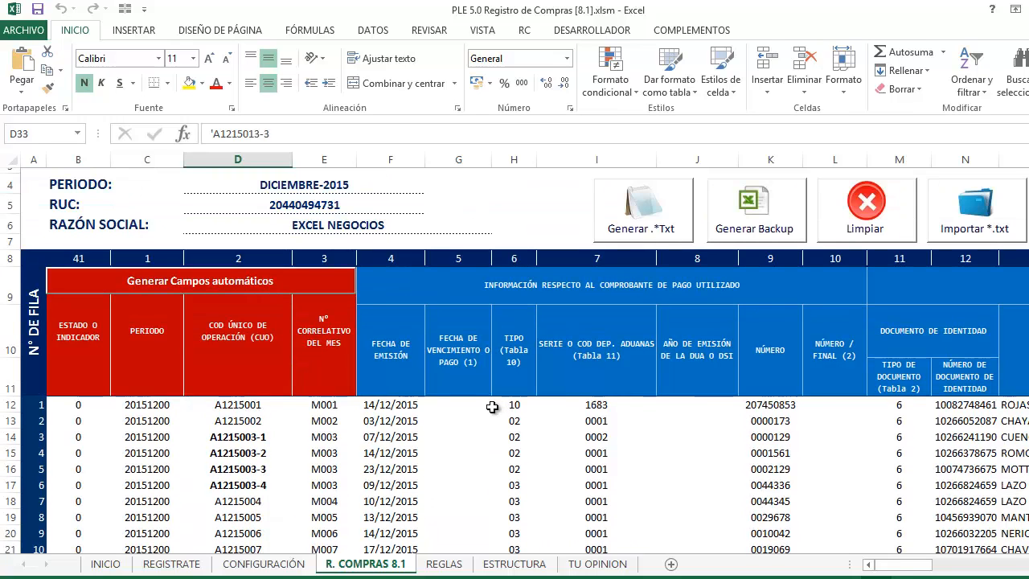
drag(340, 441, 321, 482)
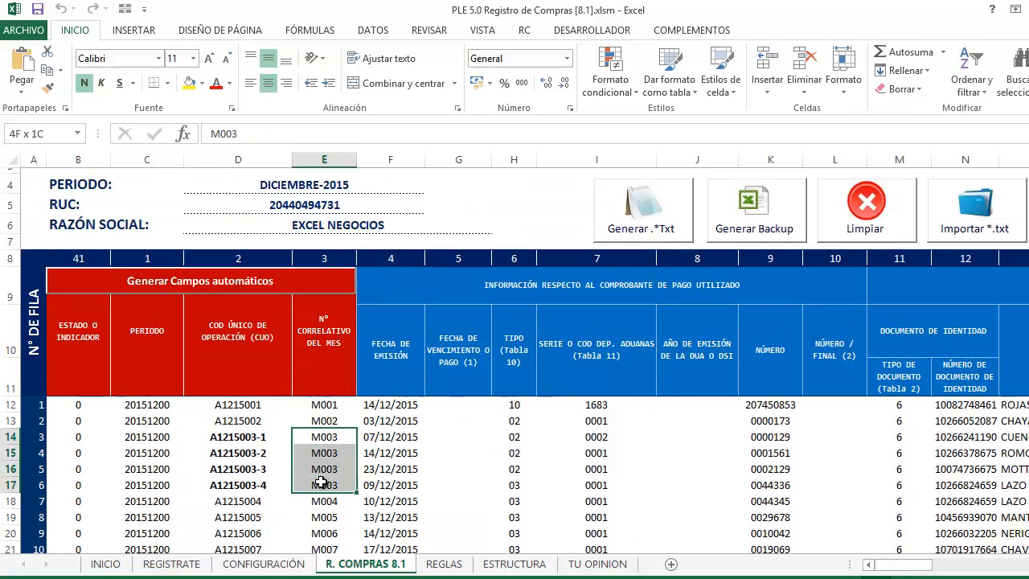
drag(10, 437, 8, 483)
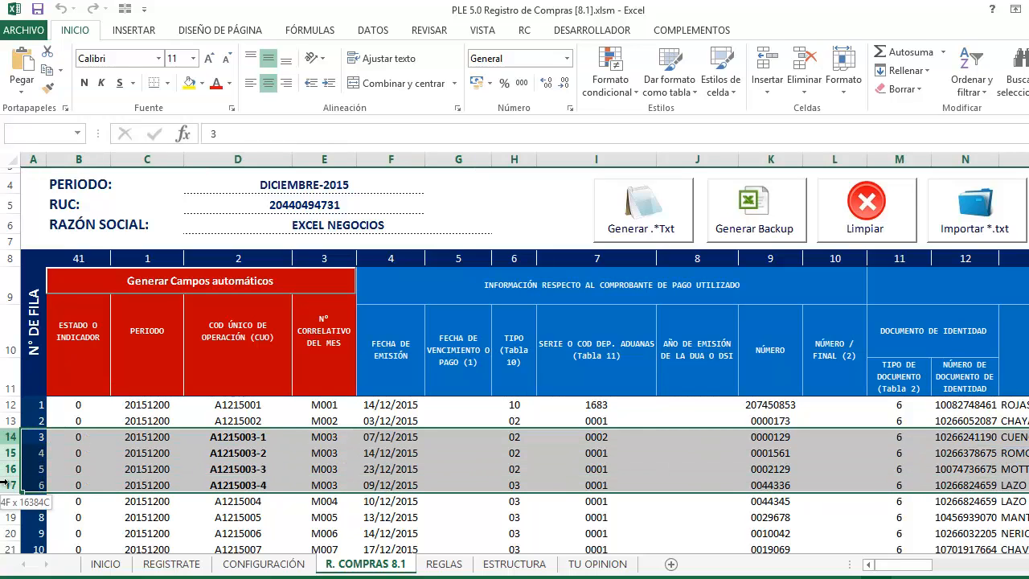
click(16, 402)
click(10, 421)
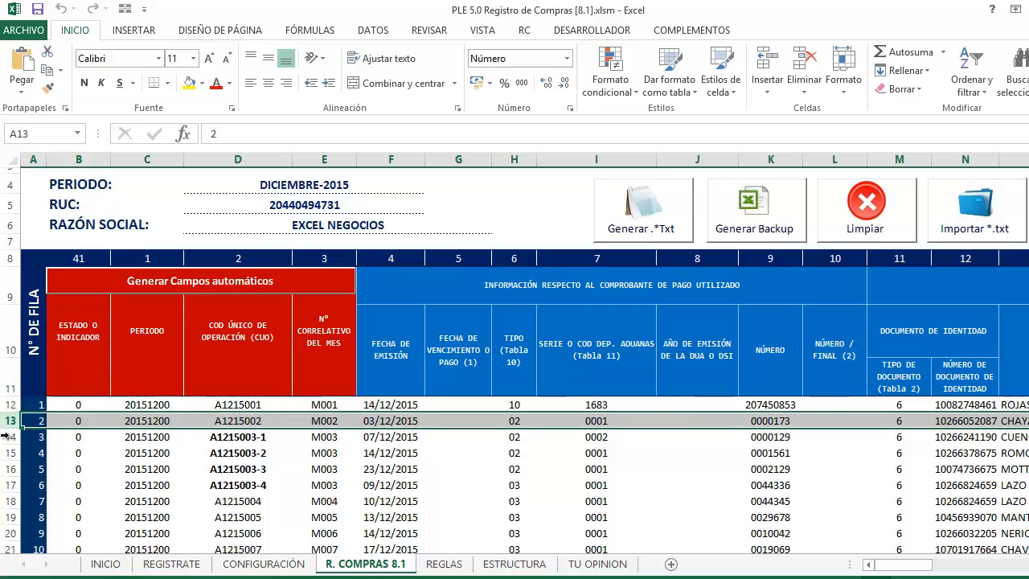
drag(4, 436, 6, 499)
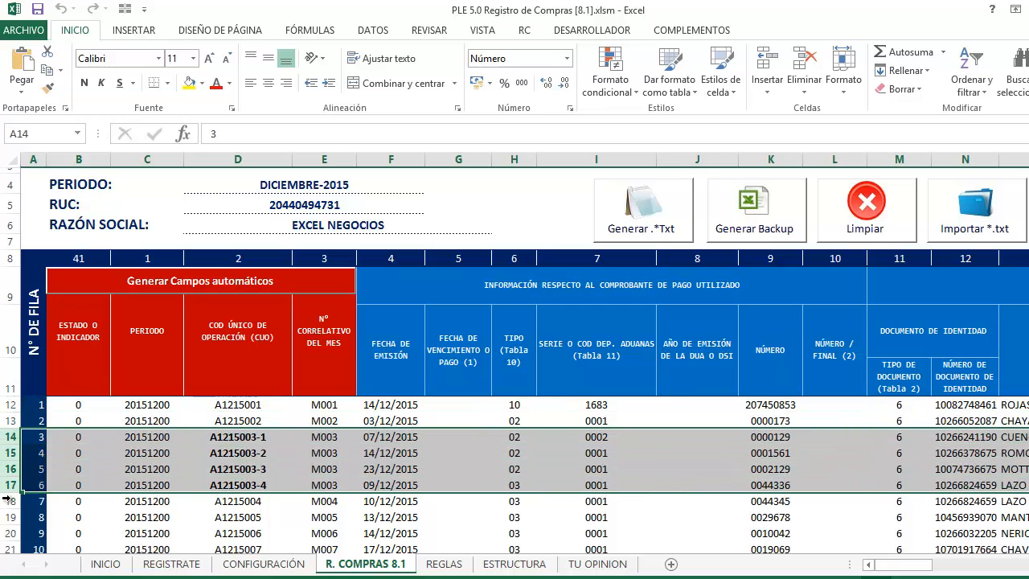
click(7, 500)
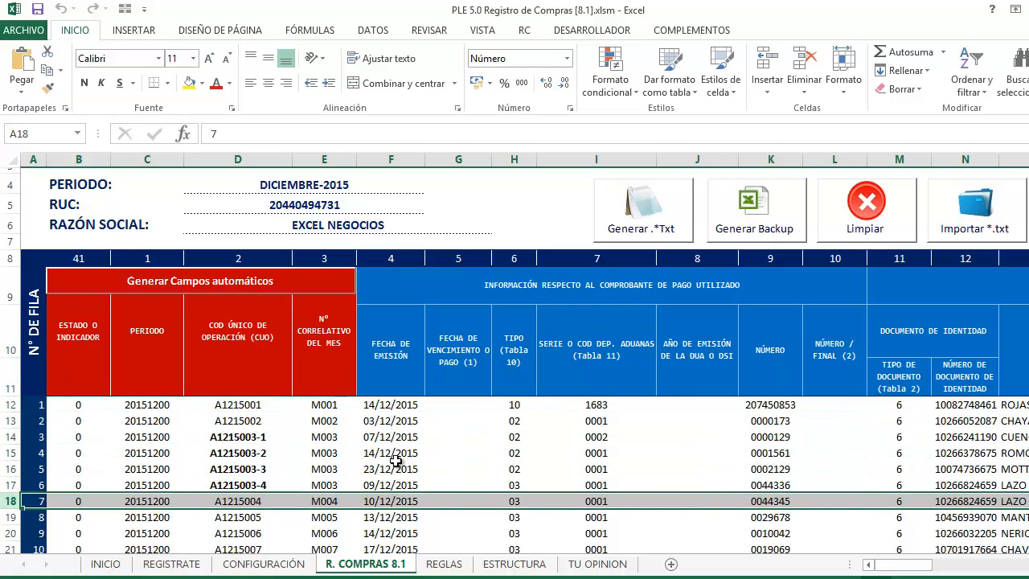
click(268, 564)
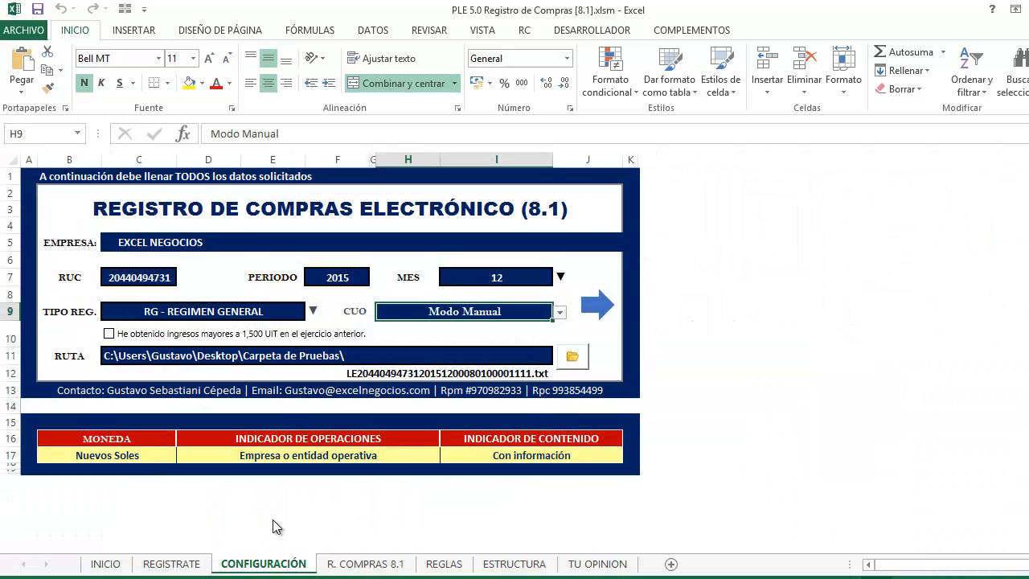
Set TIPO REG. to RER - REGIMEN ESPECIAL DE RENTA and regenerate, giving CUO 000012 and M-RER
click(292, 314)
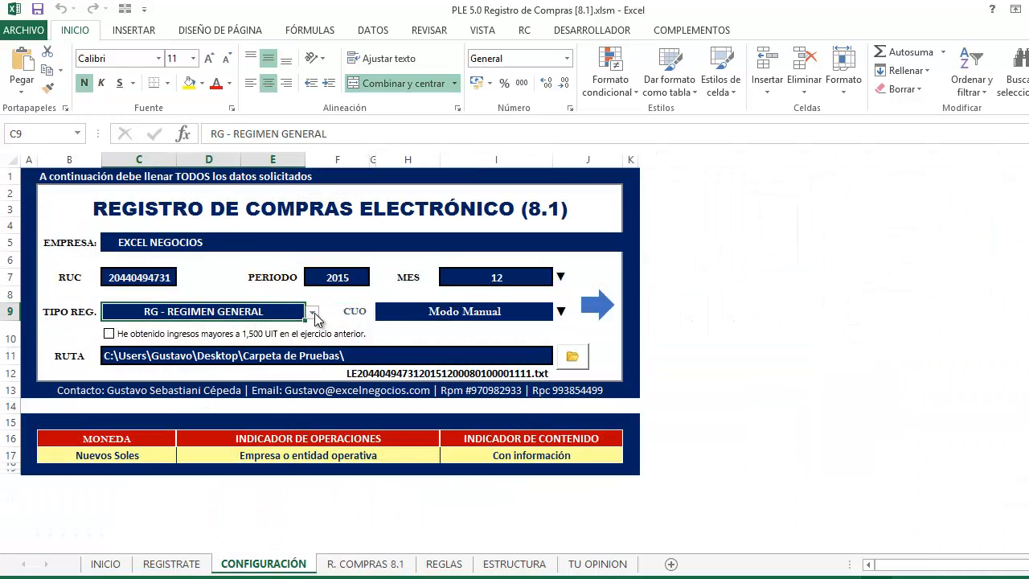
click(313, 313)
click(297, 338)
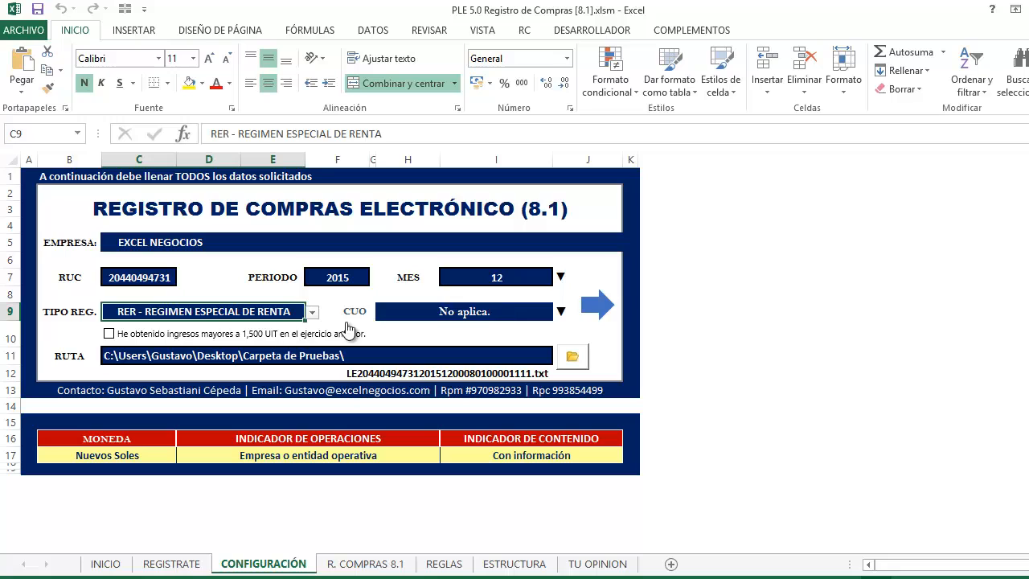
click(334, 564)
click(201, 280)
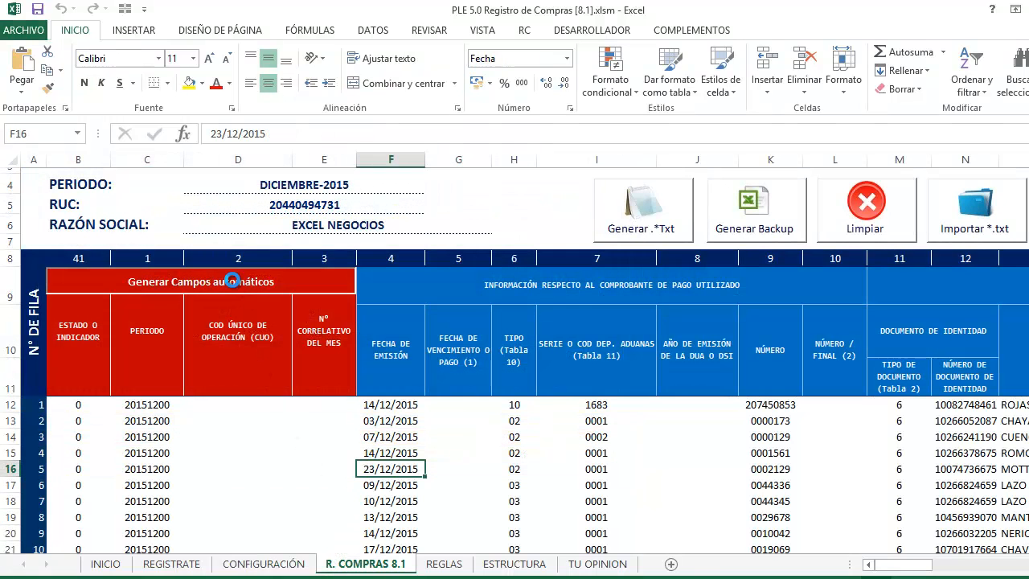
click(647, 386)
click(259, 404)
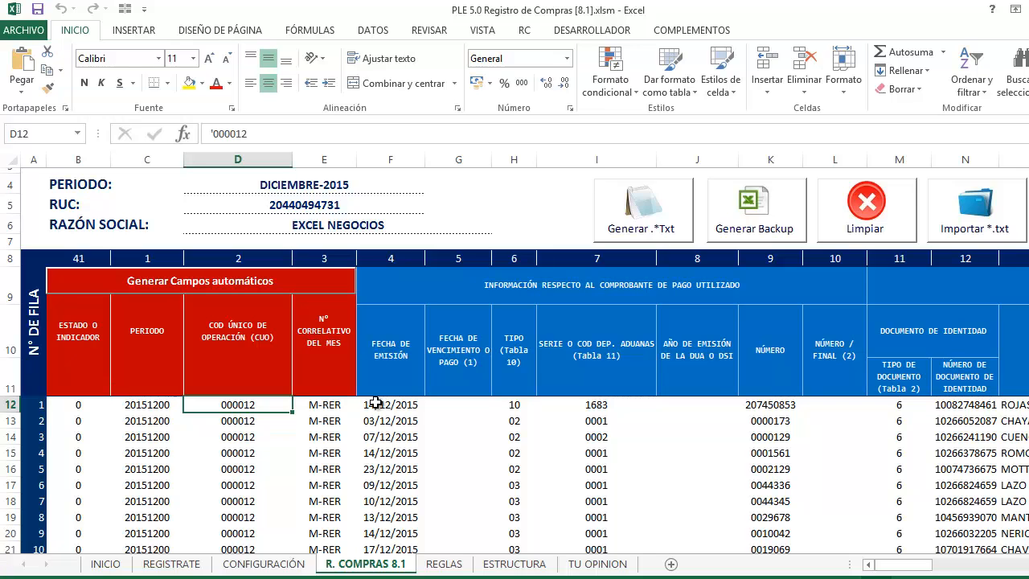
Scroll the register to confirm every row shows CUO 000012 and correlative M-RER
scroll(376, 404, down, 2)
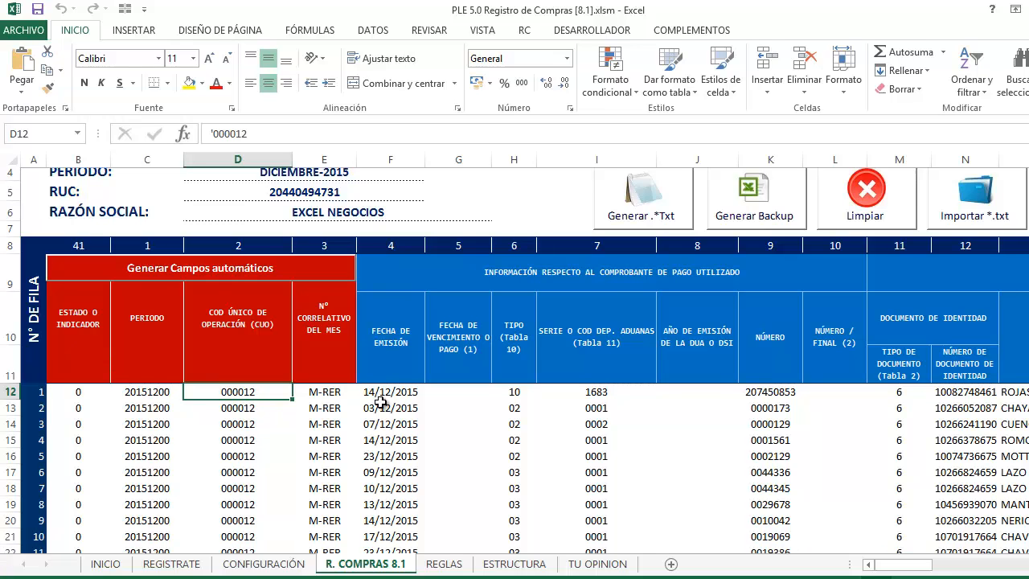
key(Right)
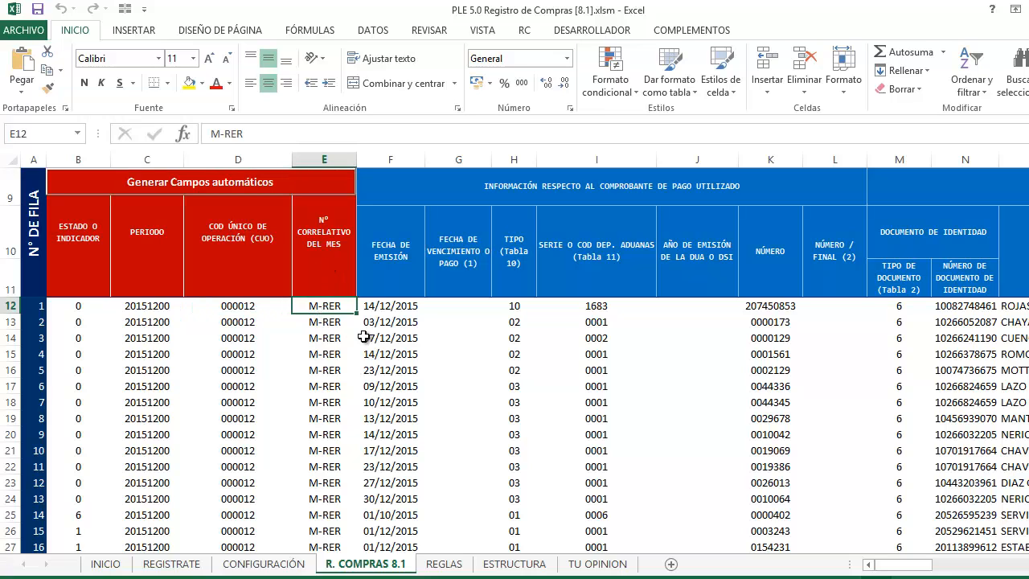
scroll(364, 336, up, 1)
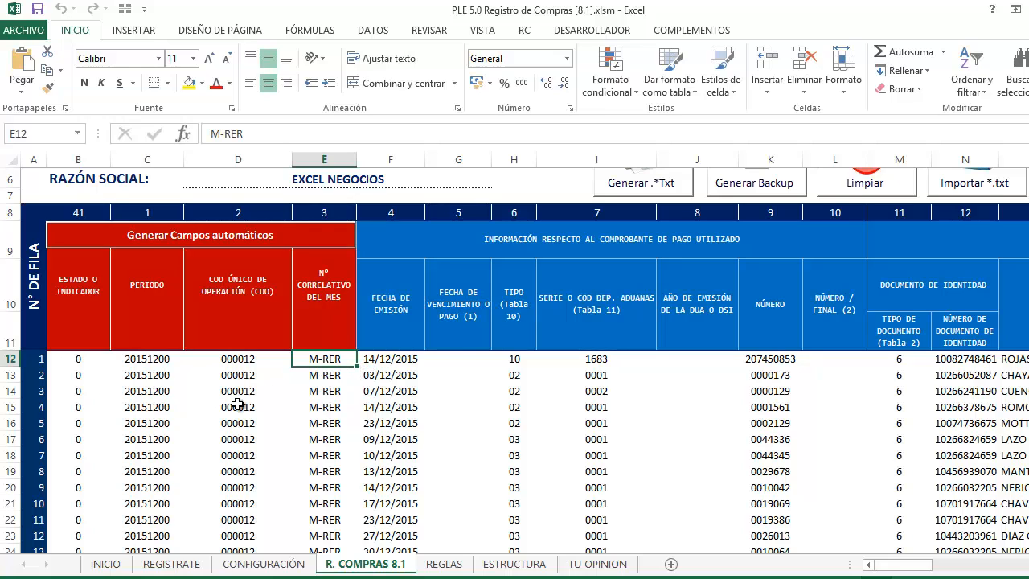
scroll(237, 404, down, 3)
scroll(237, 405, up, 3)
scroll(238, 405, down, 8)
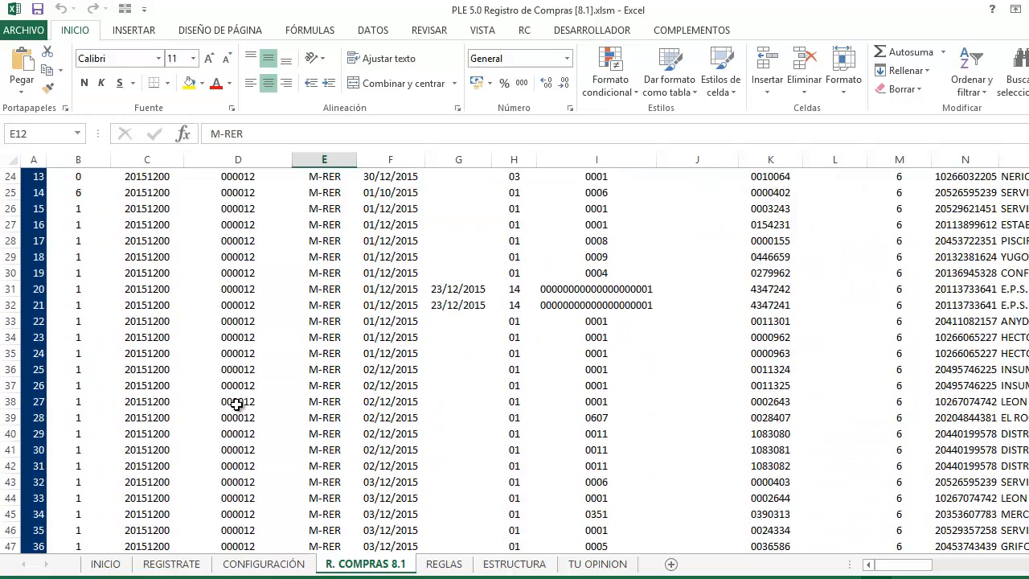
scroll(237, 405, up, 8)
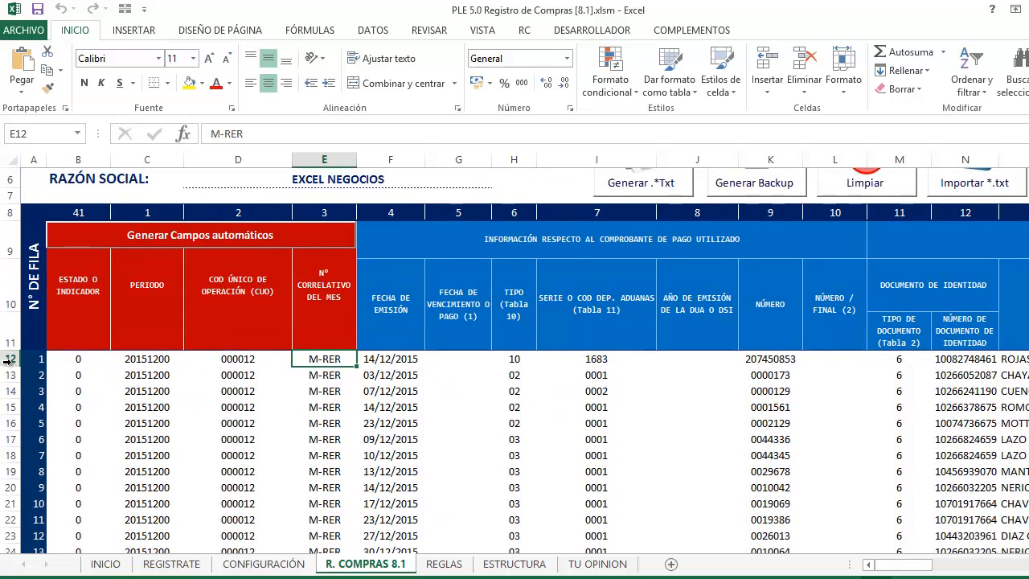
Freeze panes above row 12 and scroll down to record 236 in row 247
click(10, 359)
click(484, 30)
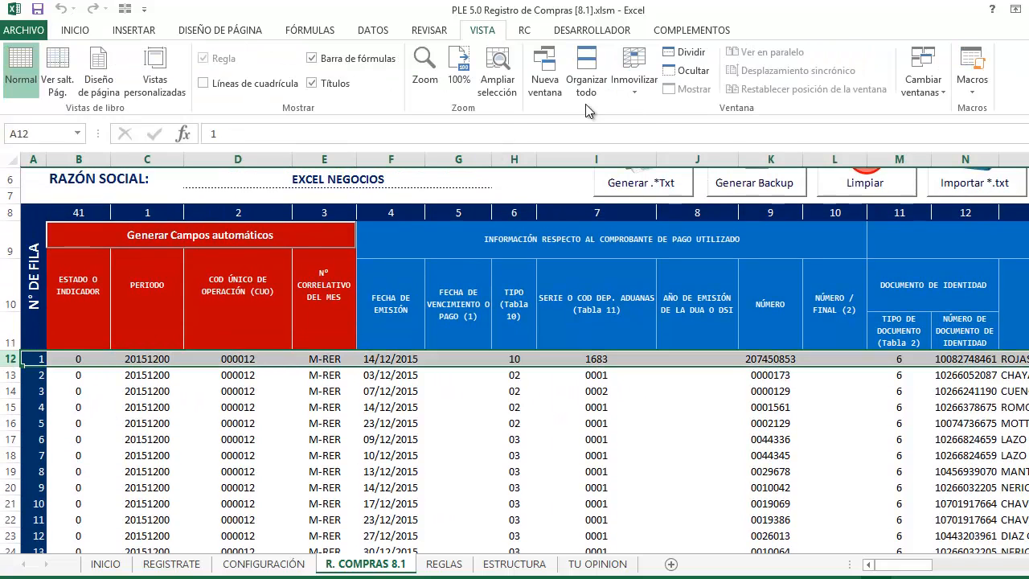
click(635, 81)
click(699, 113)
click(216, 441)
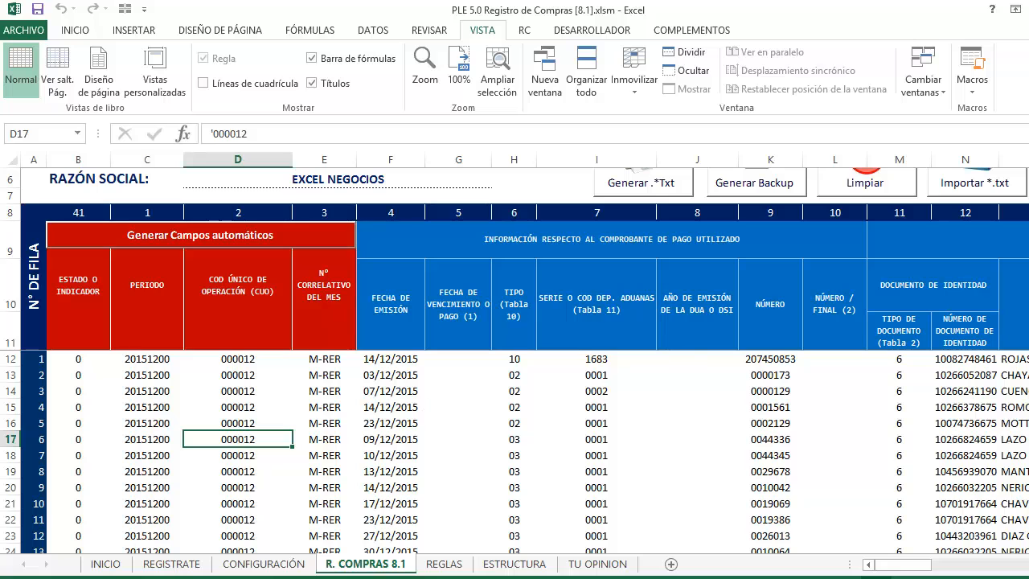
scroll(215, 441, down, 20)
scroll(450, 438, down, 16)
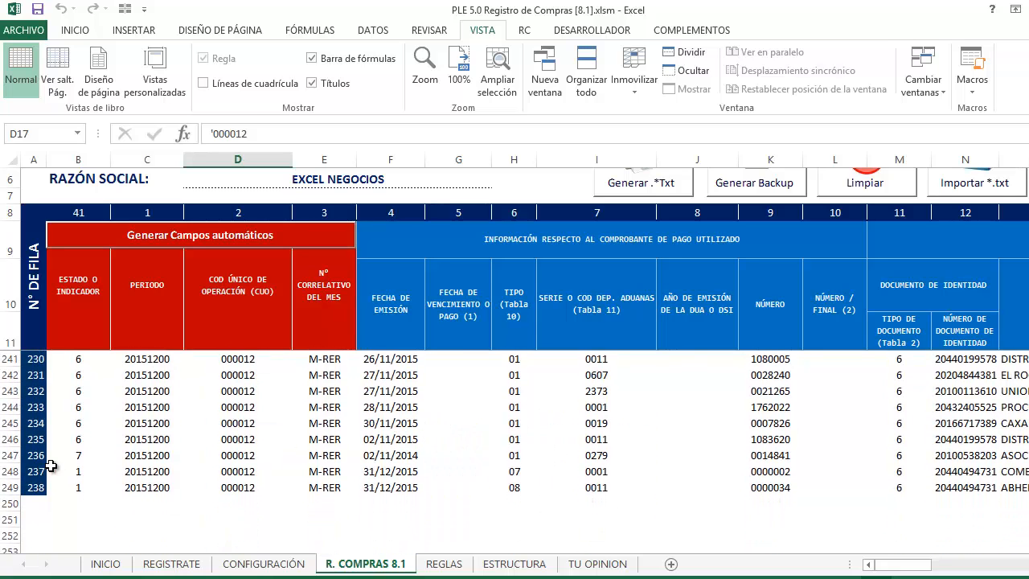
click(78, 456)
click(6, 455)
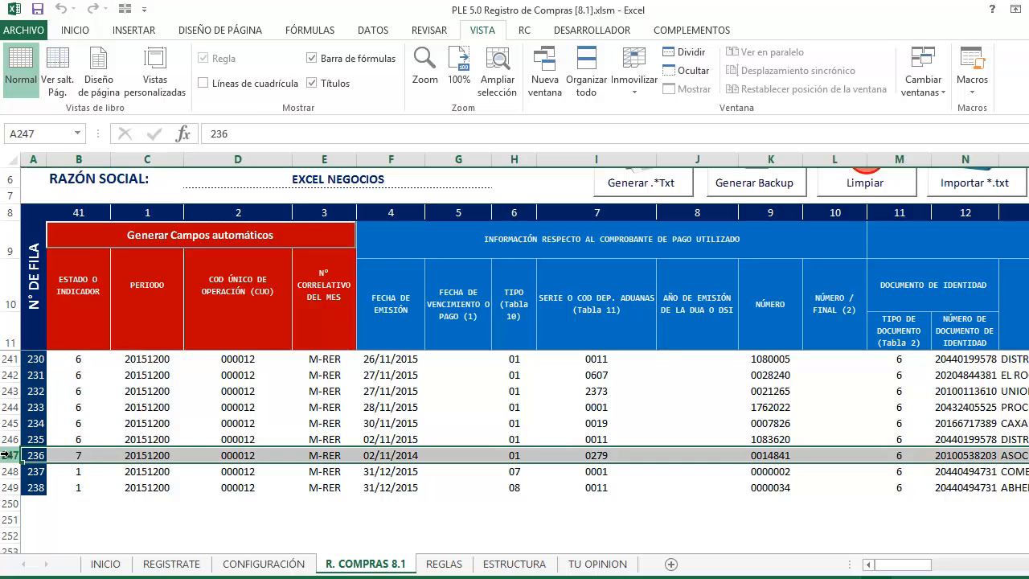
click(278, 565)
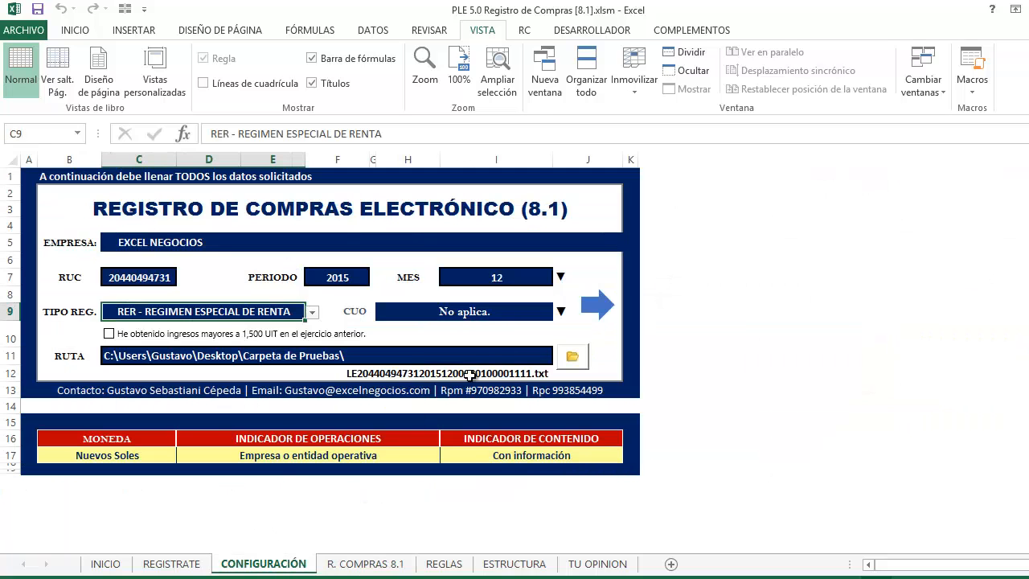
Switch TIPO REG. to RG - REGIMEN GENERAL and regenerate, yielding CUOs A1215230–A1215238 and M230–M238
click(312, 312)
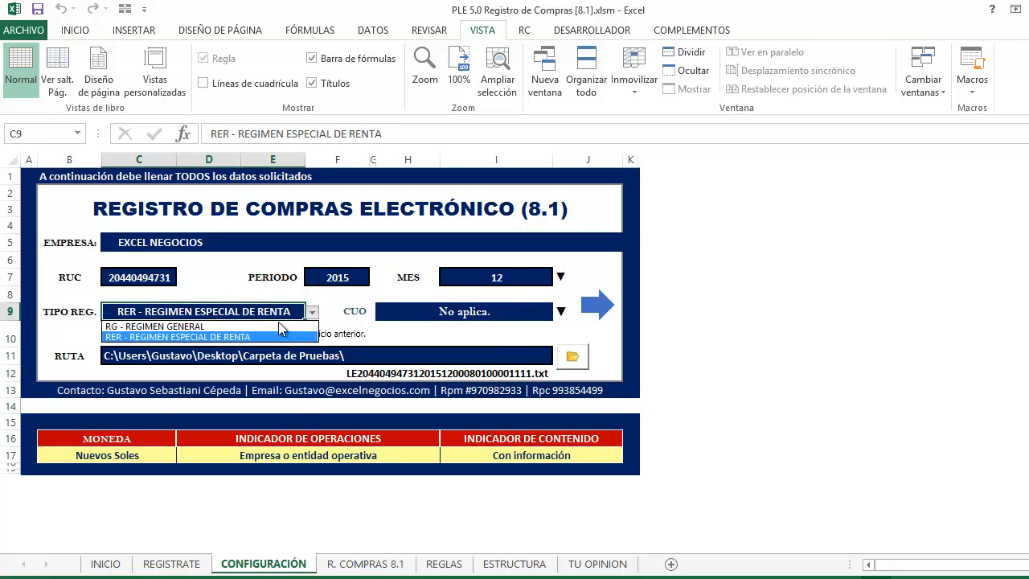
click(209, 324)
click(366, 564)
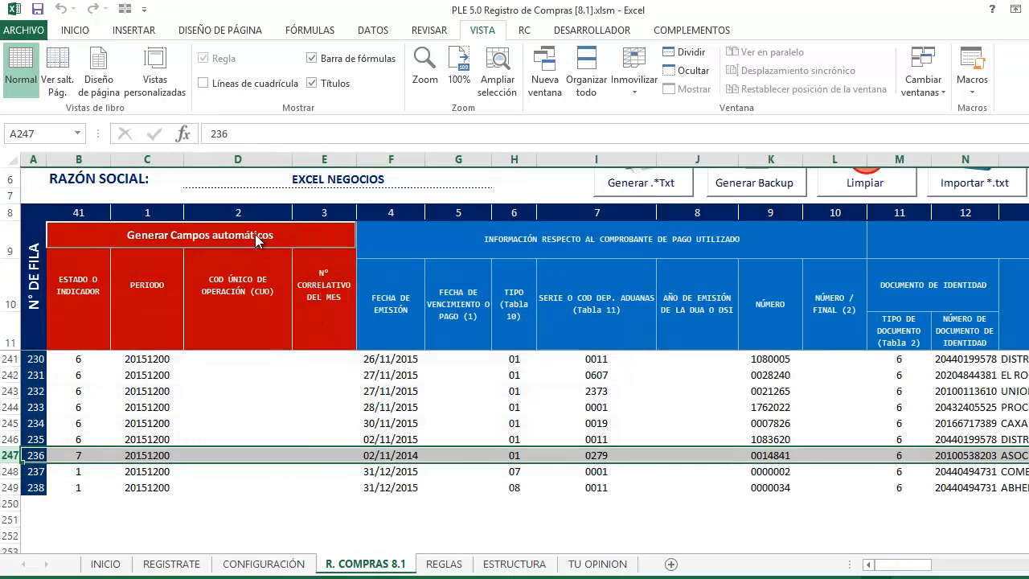
click(605, 384)
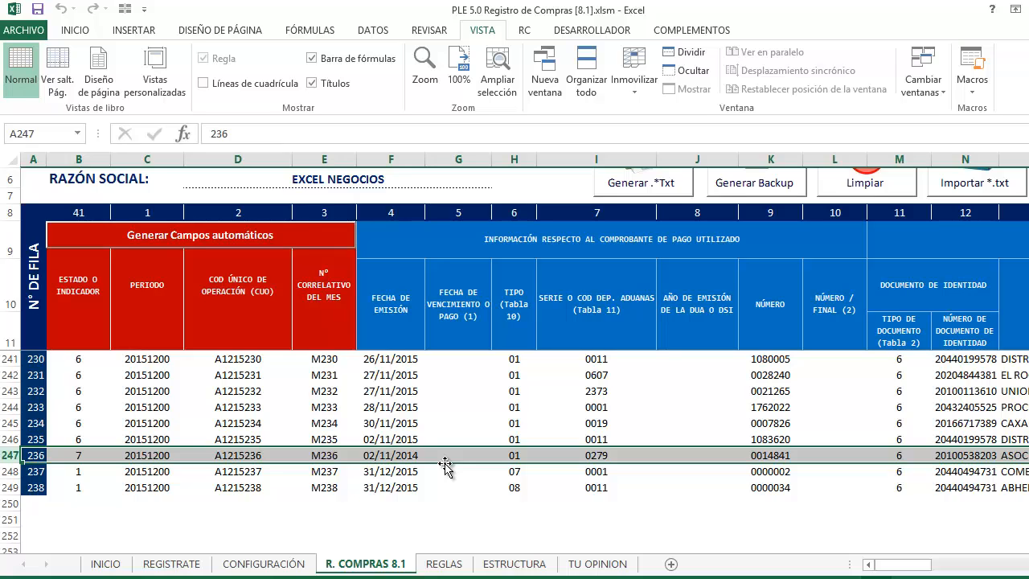
click(83, 457)
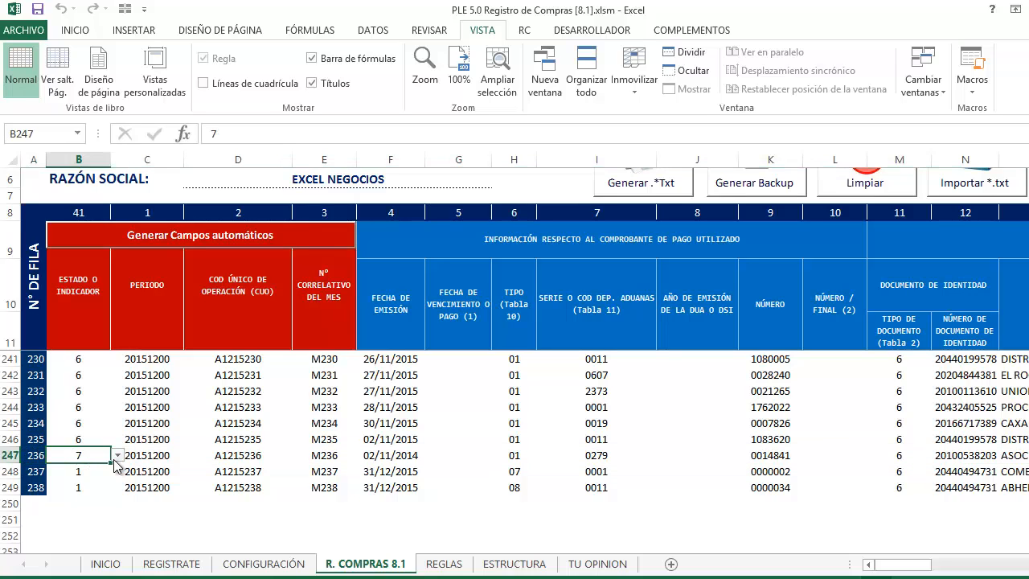
Set record 236's status in B247 to 9 and review its date, period and CUO cells
click(117, 457)
click(101, 478)
click(90, 332)
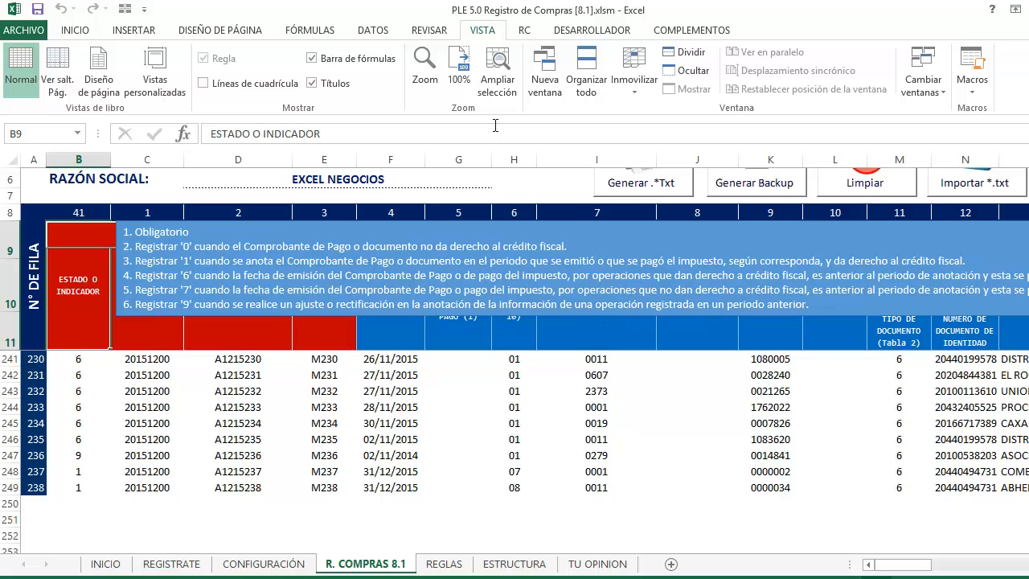
click(80, 456)
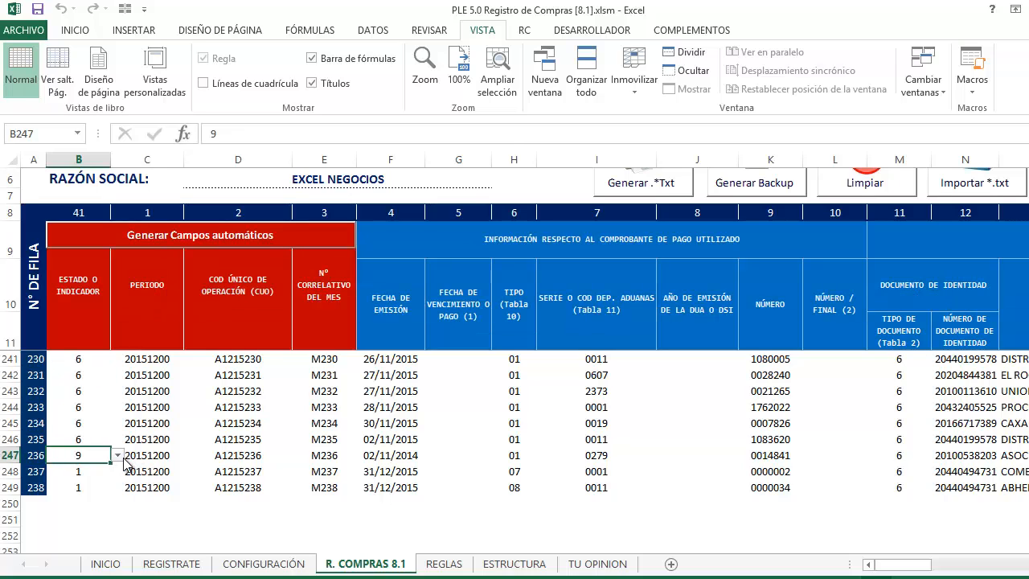
click(397, 456)
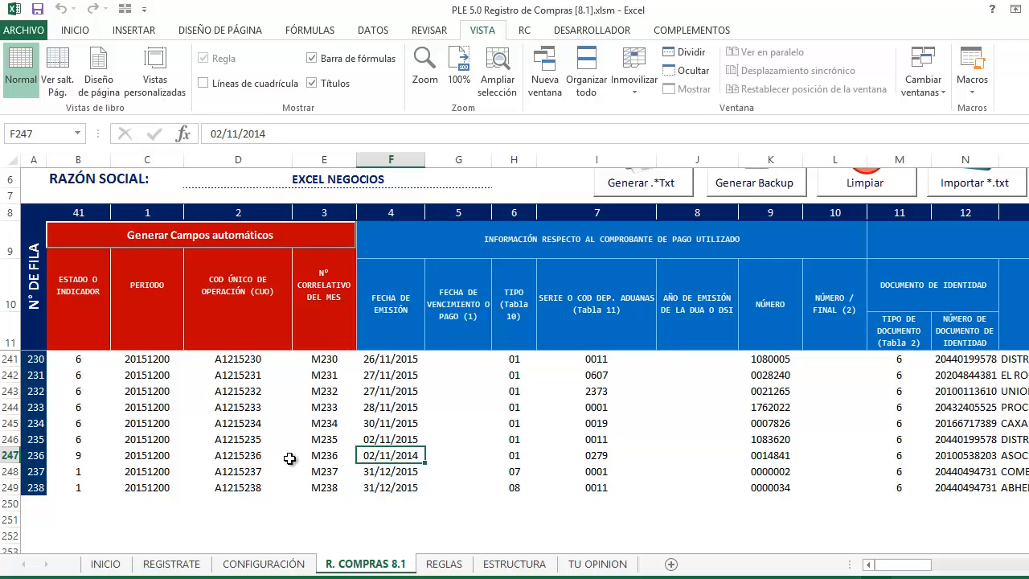
click(153, 455)
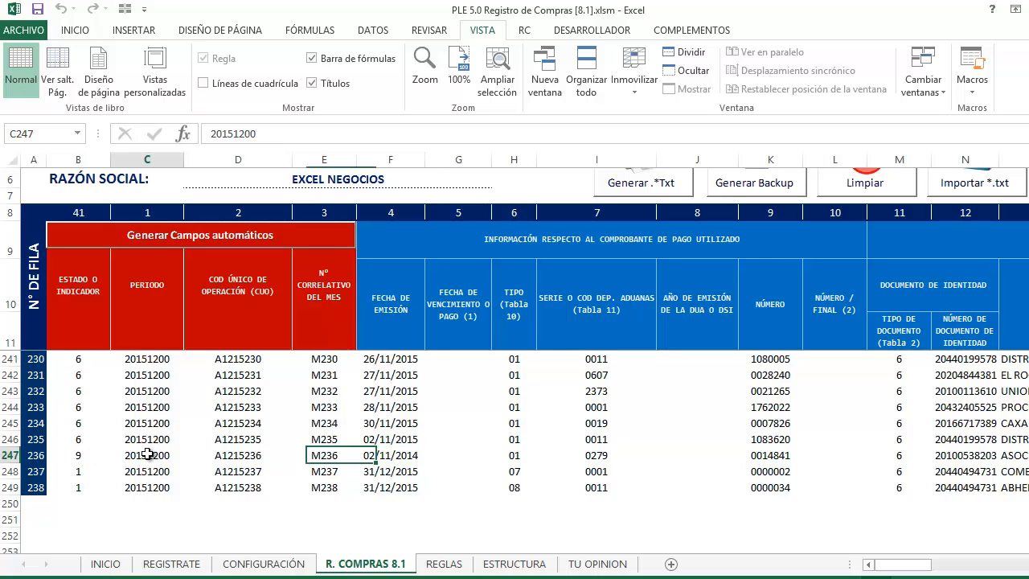
click(245, 457)
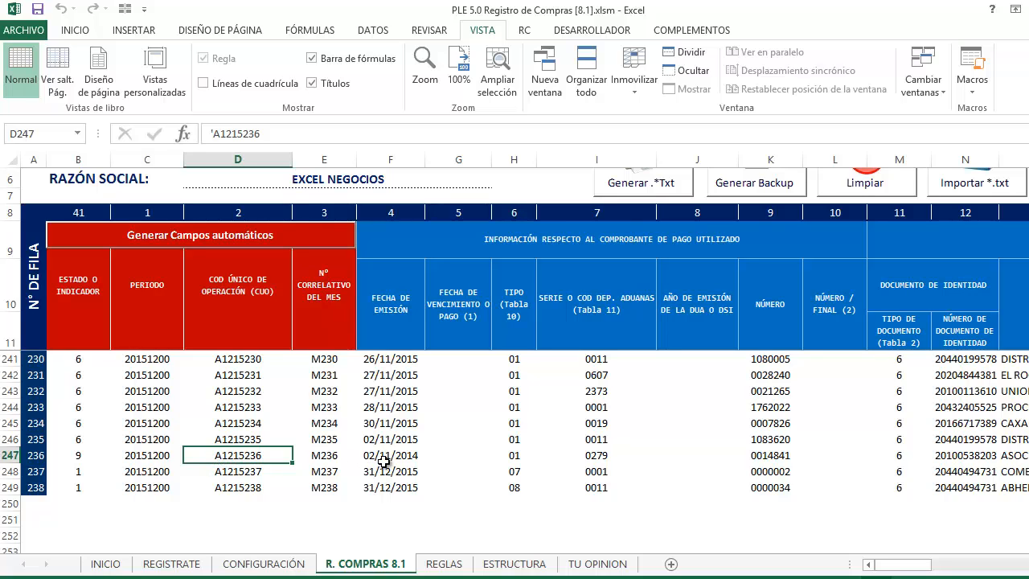
Replace row 247's CUO and correlative with 23423 and M2111
drag(332, 460, 249, 457)
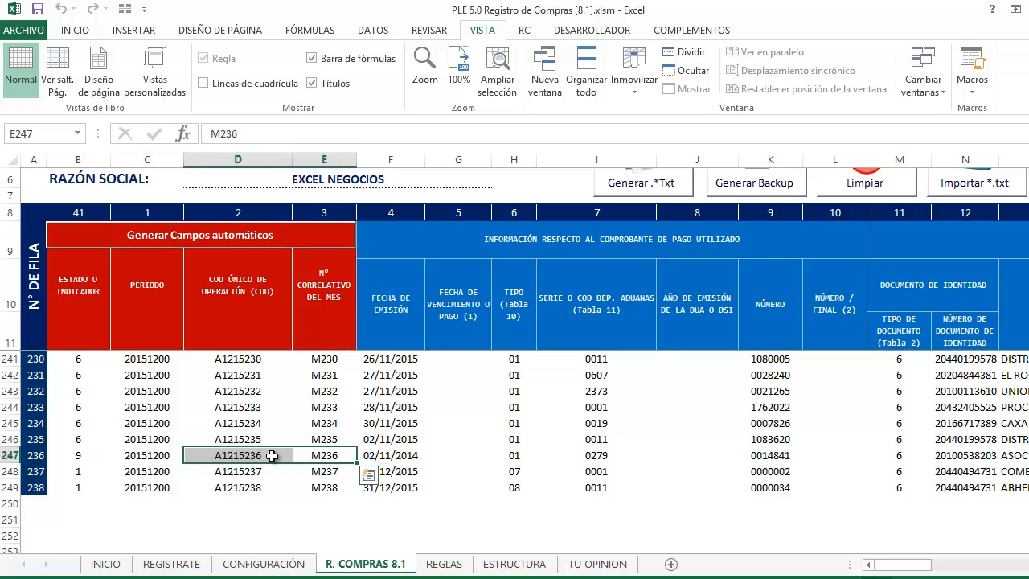
key(Delete)
click(270, 459)
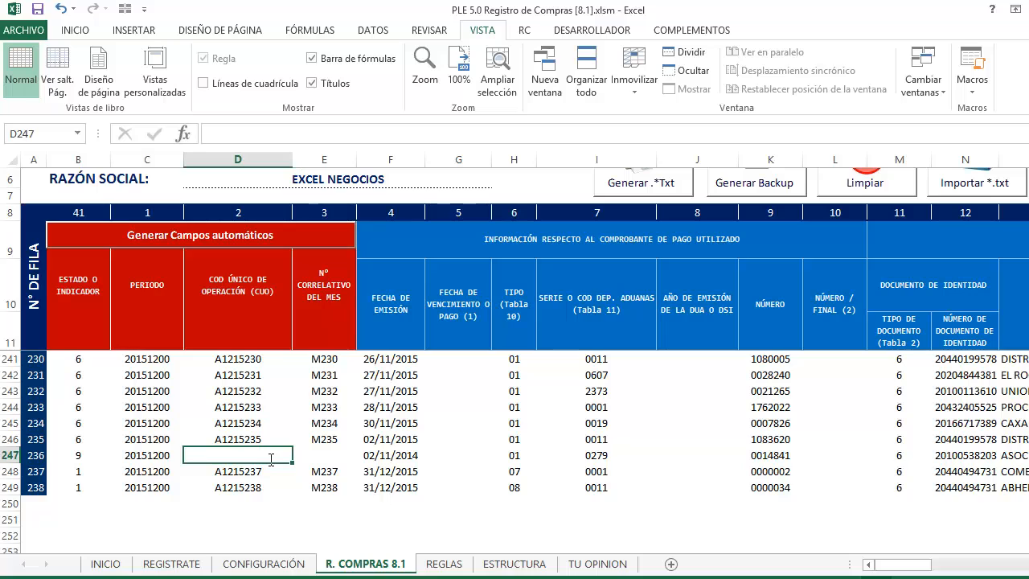
text(23423)
click(313, 455)
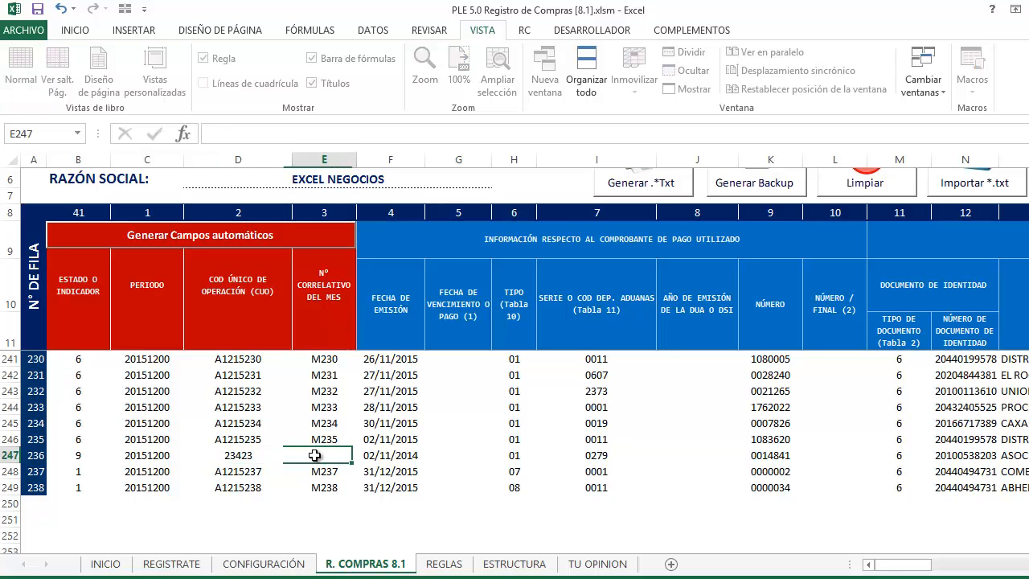
text(M)
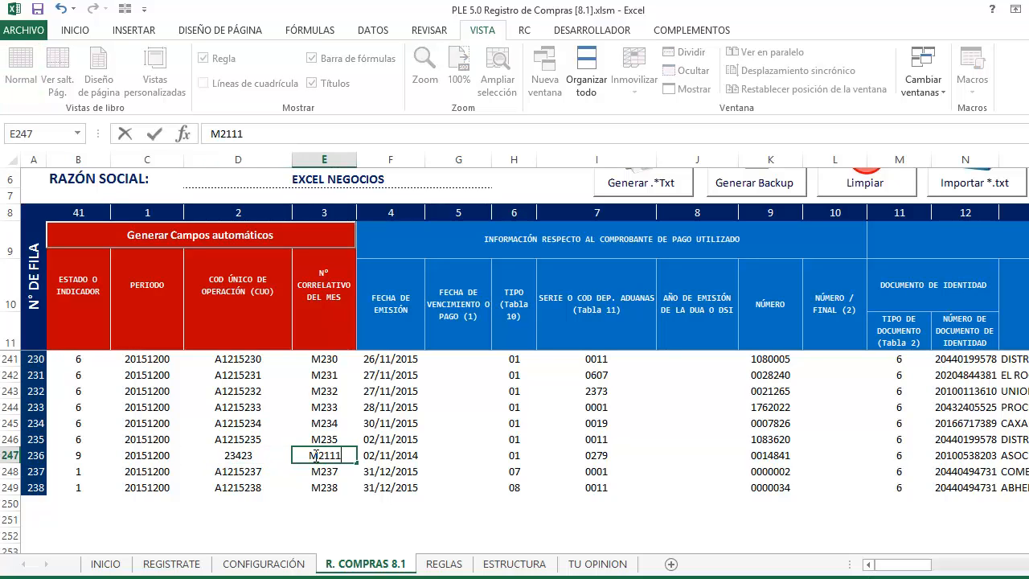
text(2111)
key(Return)
key(Up)
key(Left)
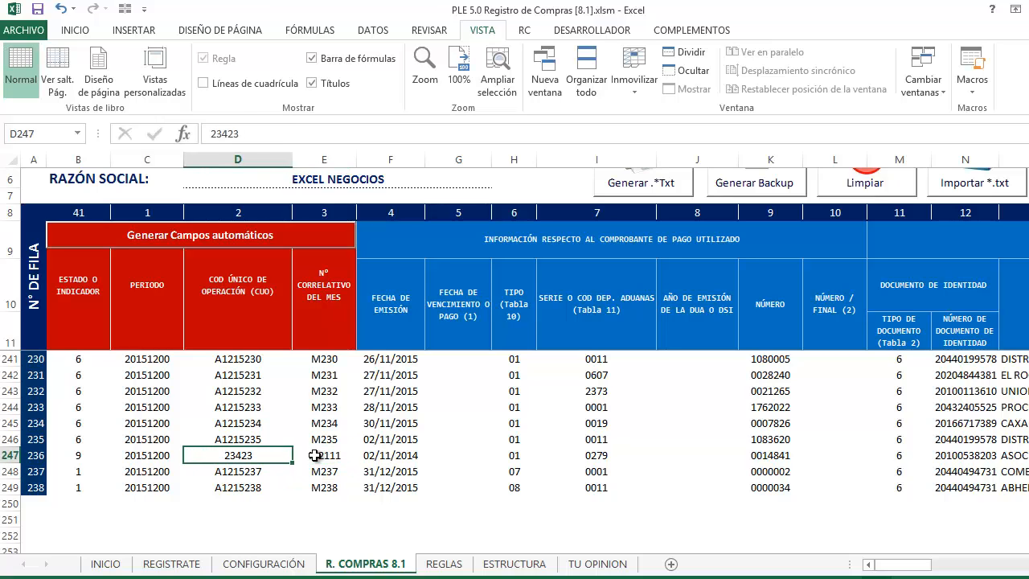
Regenerate automatic fields answering No, so row 247 turns yellow with period 20141100
click(278, 242)
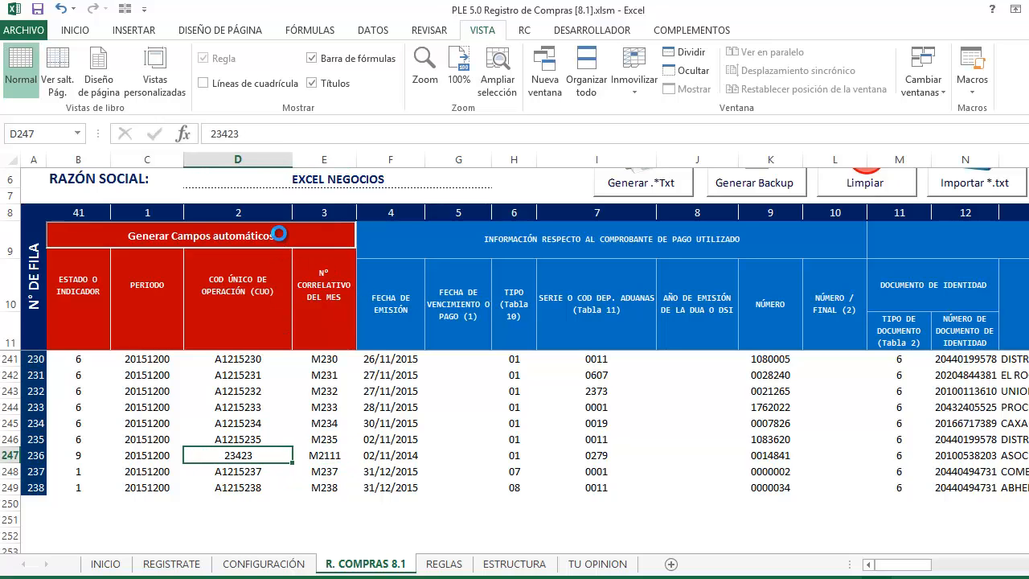
click(712, 386)
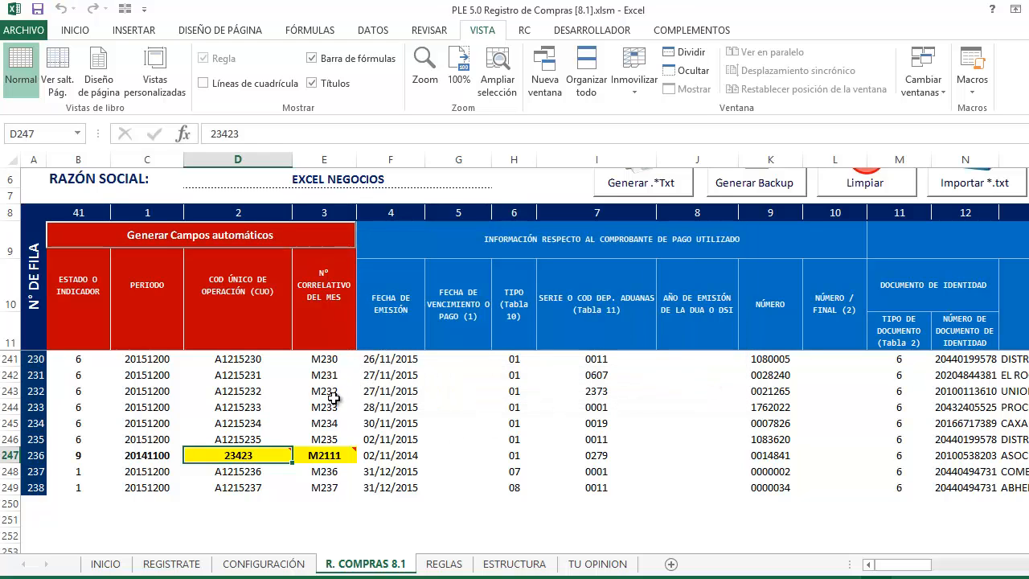
mouse_move(259, 454)
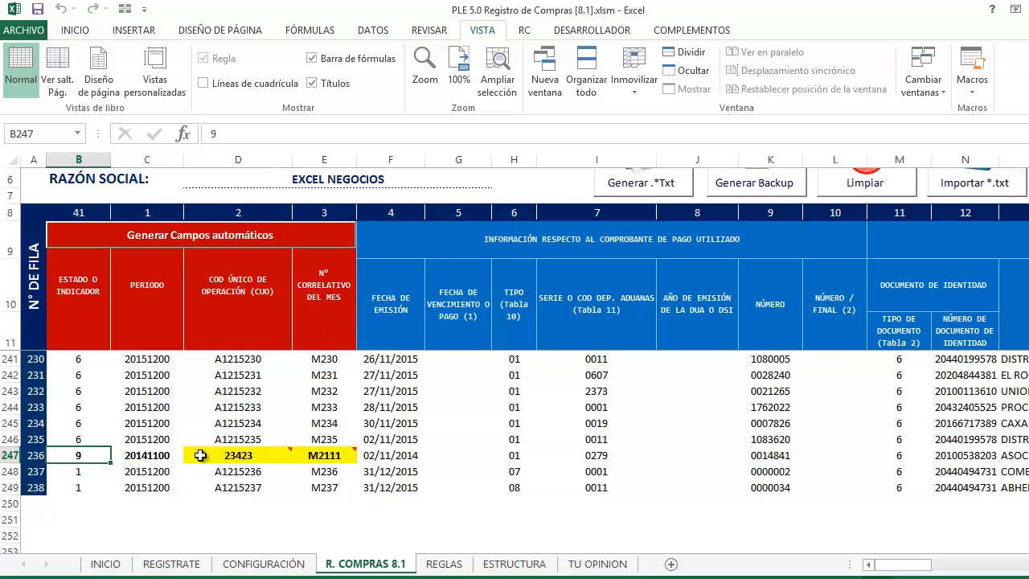
mouse_move(222, 454)
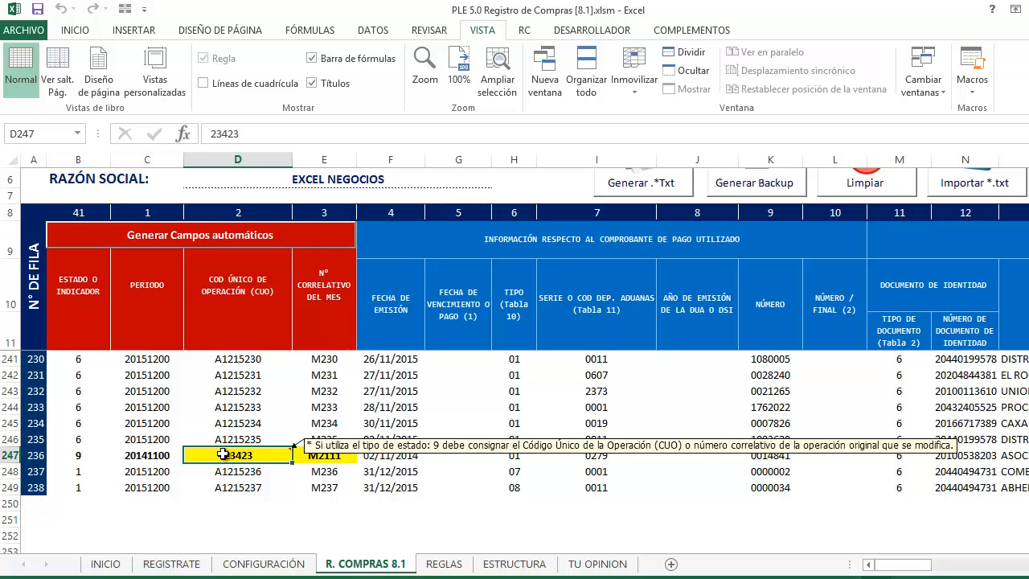
click(318, 462)
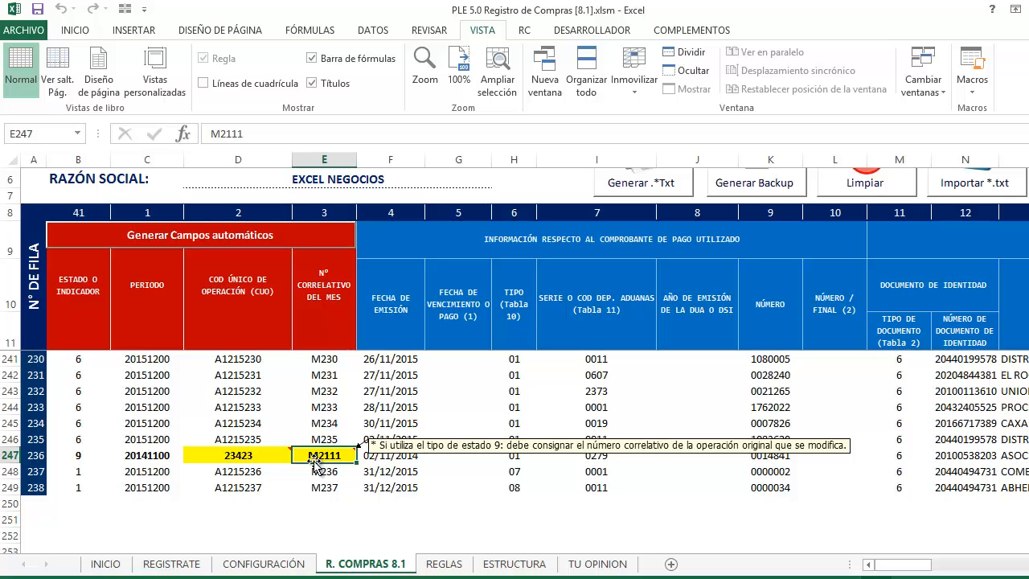
drag(391, 335, 386, 396)
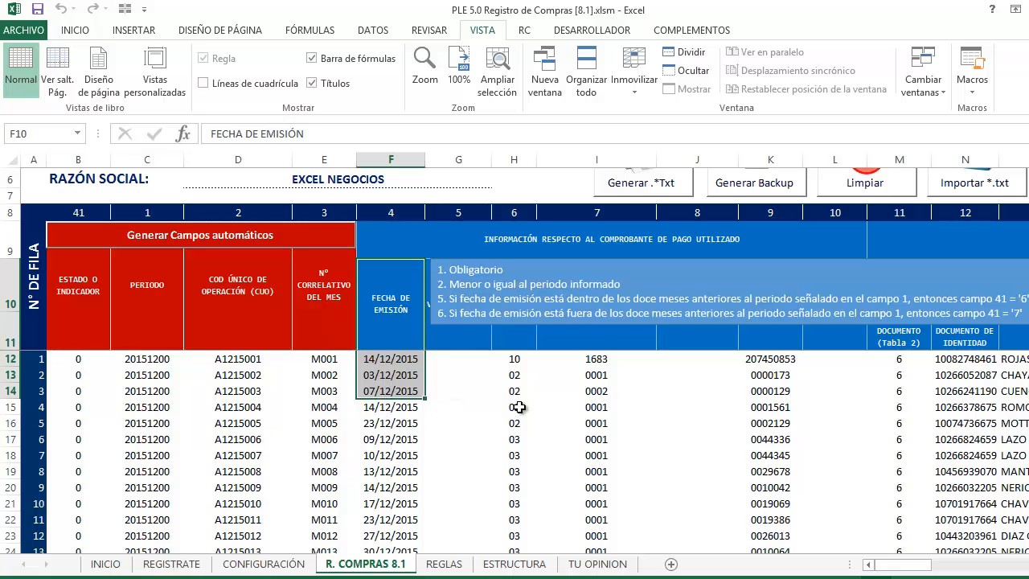
Read the field guidance for FECHA DE EMISIÓN, N° CORRELATIVO DEL MES, CUO and PERIODO
click(402, 455)
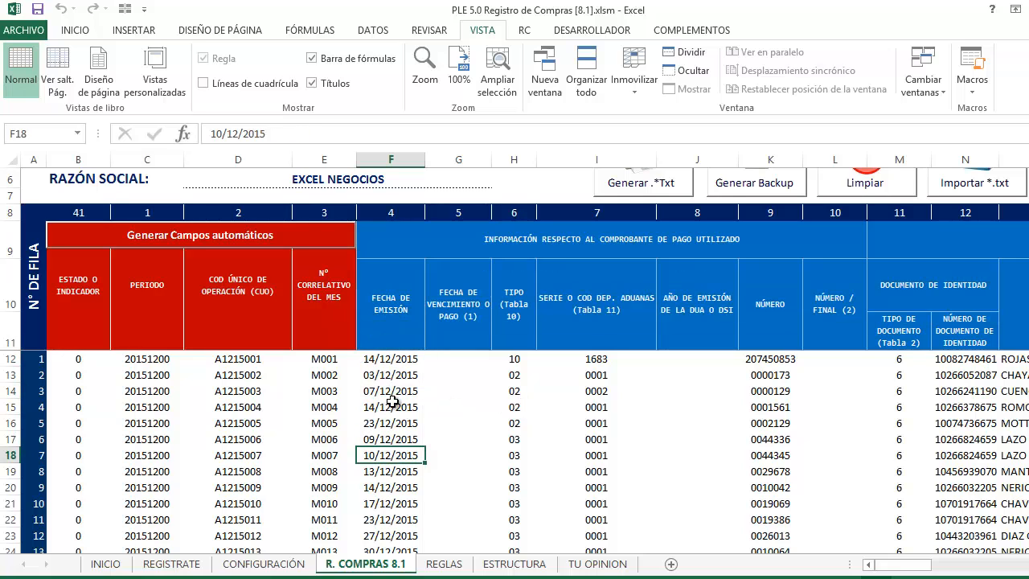
click(386, 304)
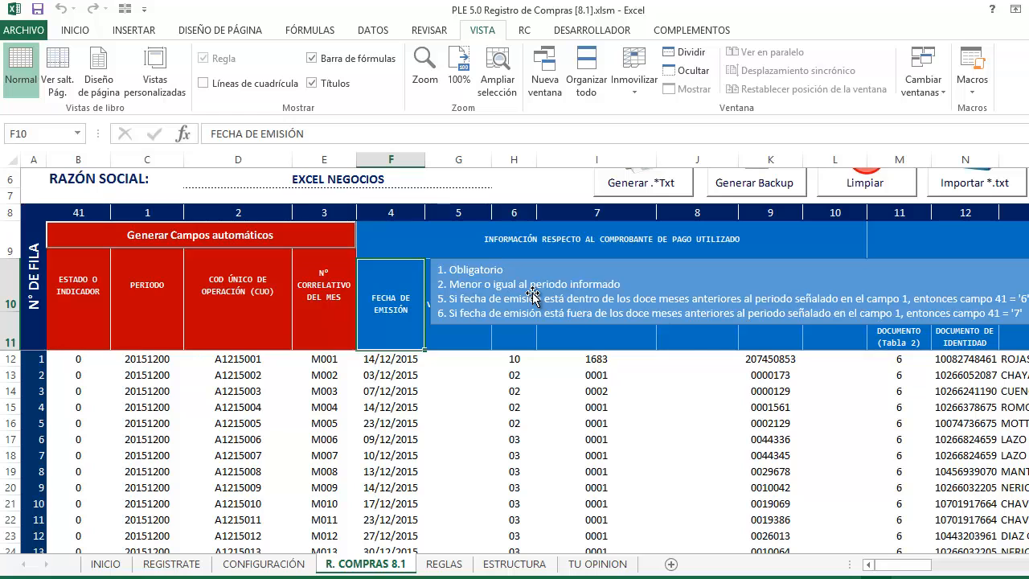
click(336, 292)
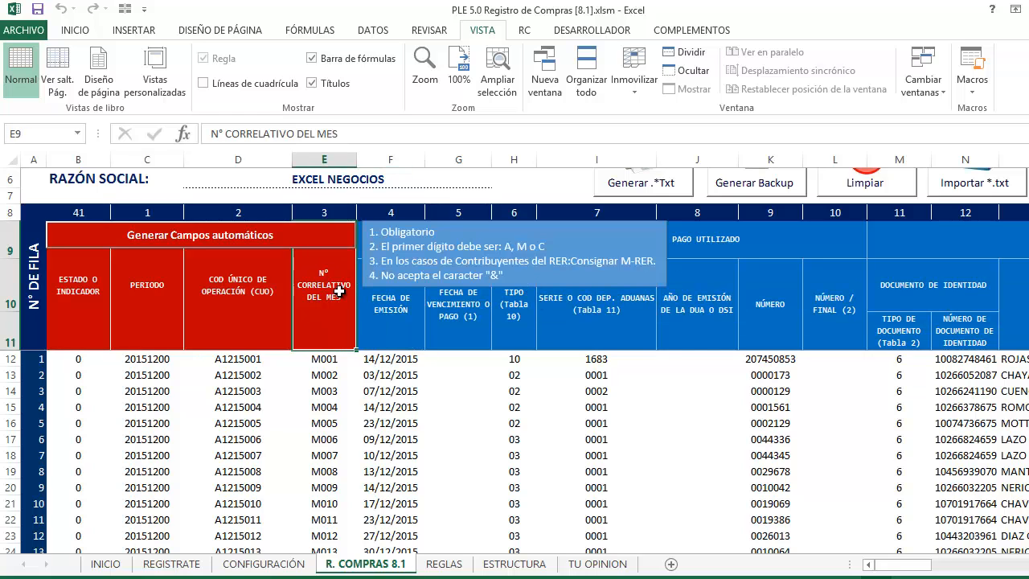
click(245, 295)
click(173, 291)
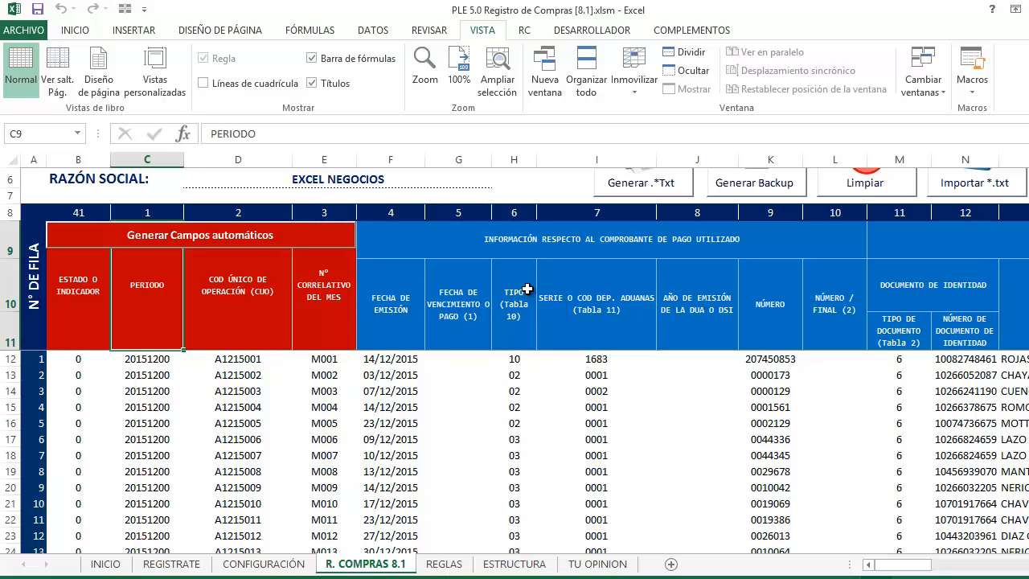
Check the Tabla 10 document-type codes shown for column H cells
click(514, 390)
scroll(651, 435, down, 8)
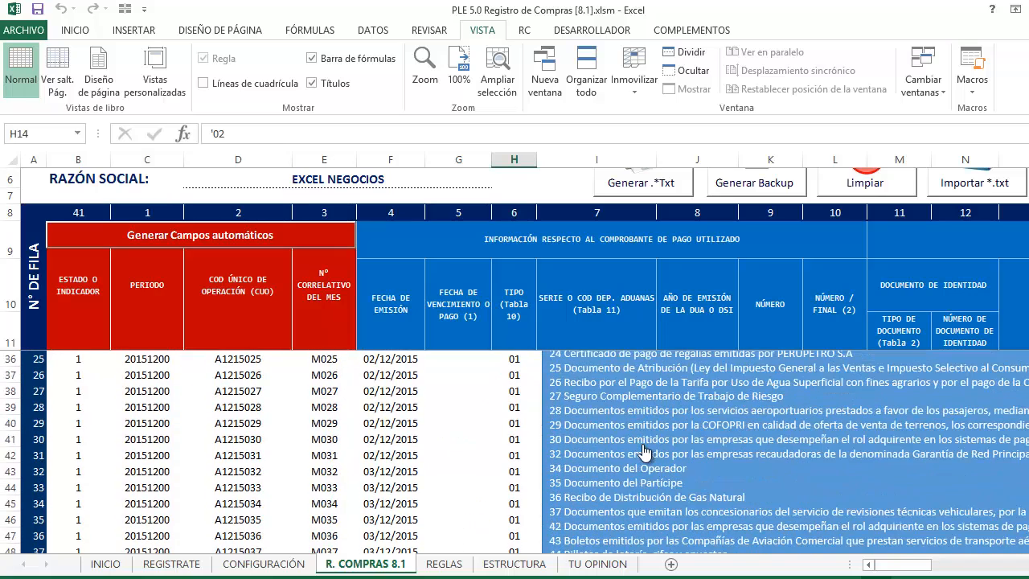
click(505, 422)
scroll(682, 464, down, 1)
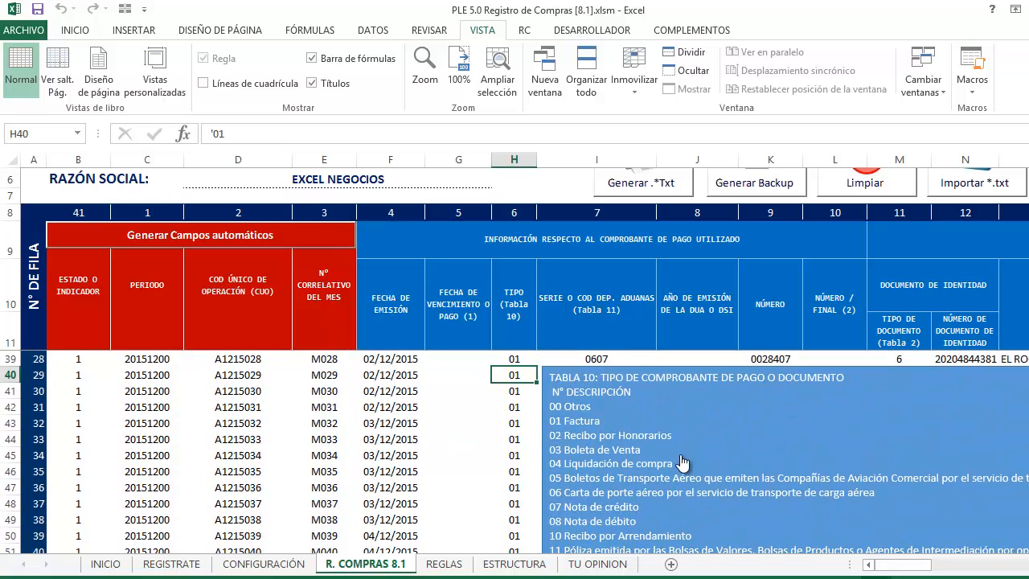
scroll(593, 483, up, 3)
scroll(218, 395, up, 6)
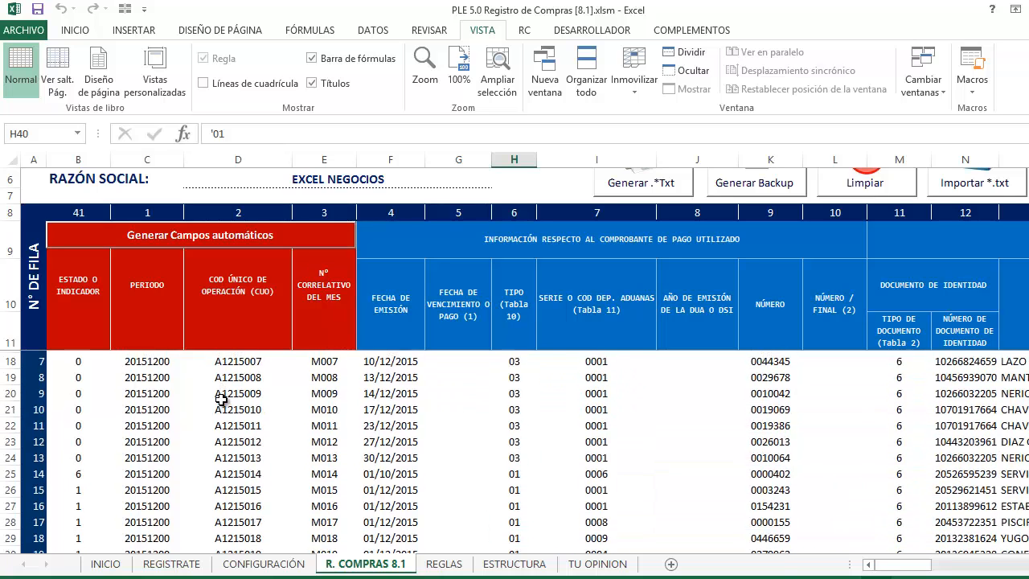
Freeze the header rows above row 12 with Inmovilizar paneles
click(9, 358)
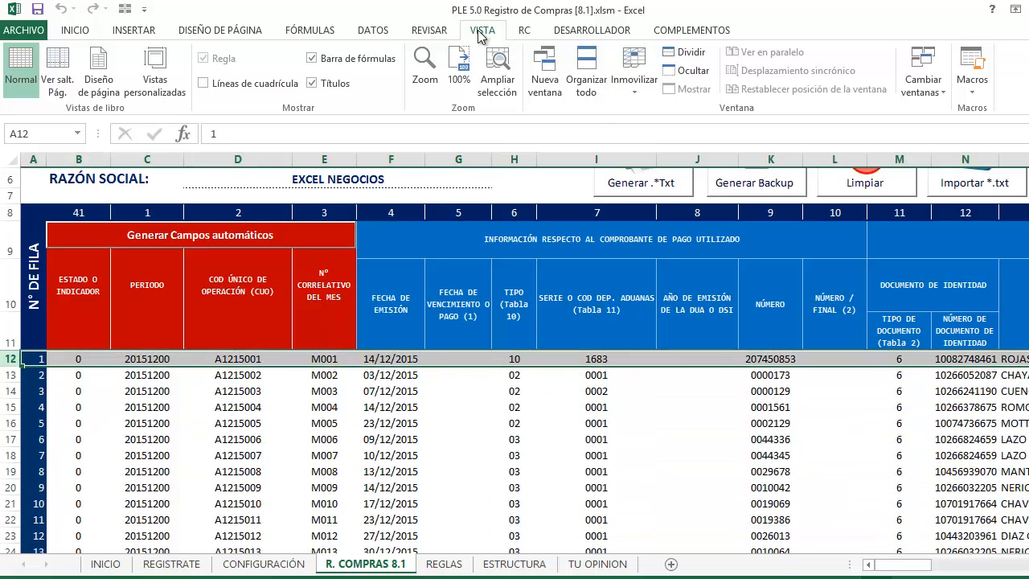
click(636, 93)
click(684, 112)
Review the Tabla 2 identity-document codes in column M cells, then dismiss the note
click(654, 470)
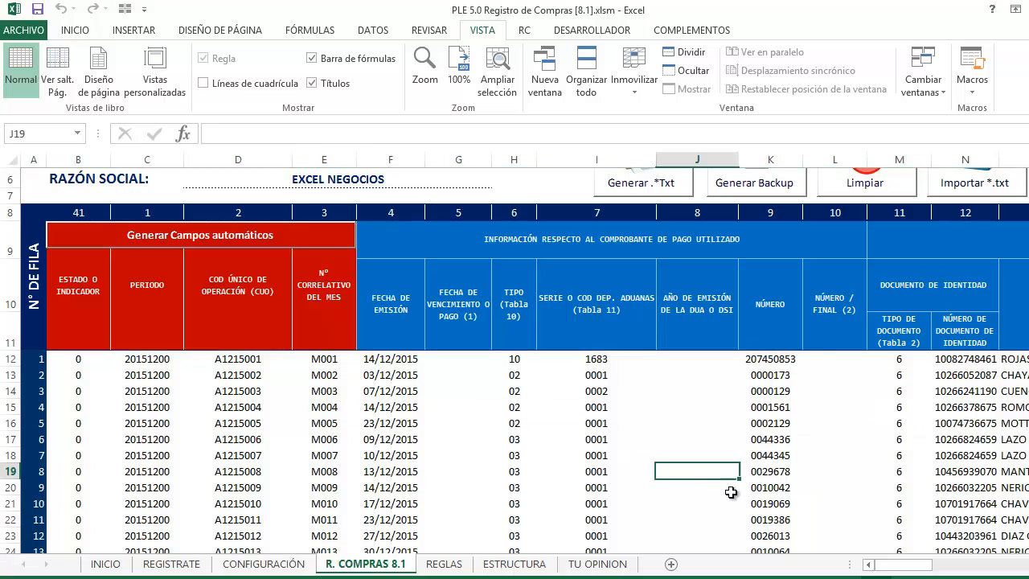
drag(888, 567, 936, 568)
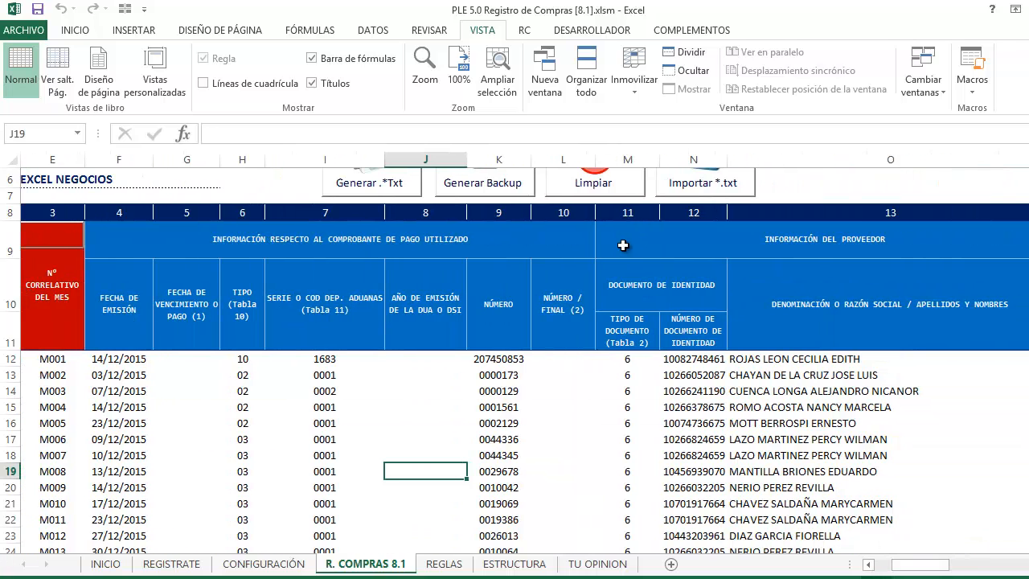
click(641, 378)
click(637, 406)
click(623, 457)
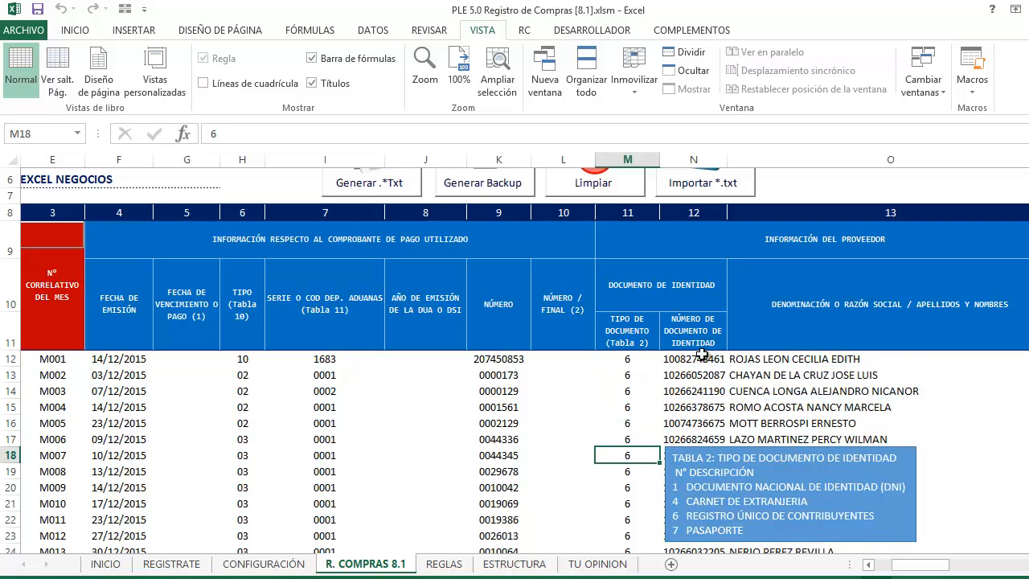
click(727, 466)
drag(920, 565, 995, 573)
click(289, 405)
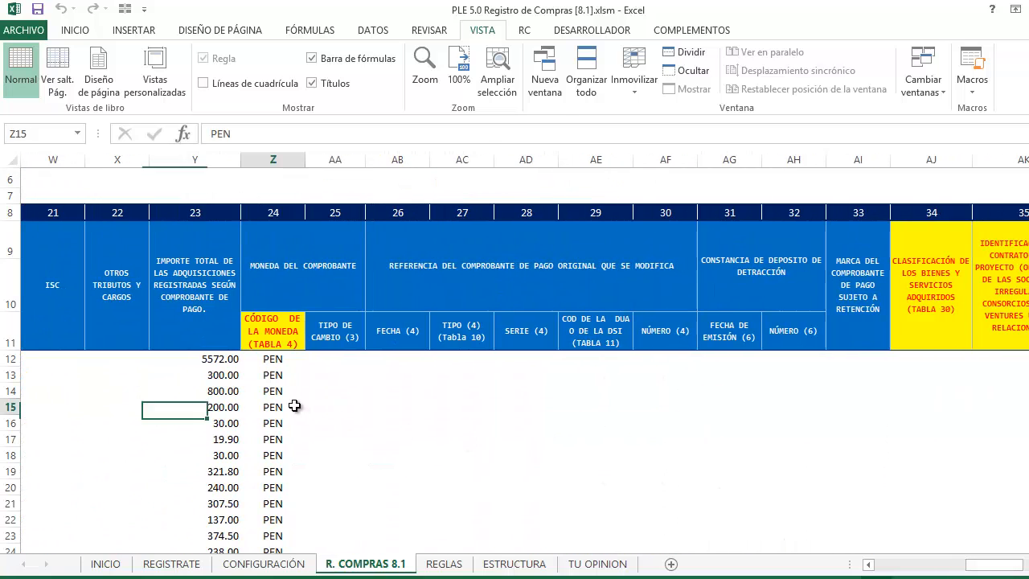
scroll(362, 418, down, 1)
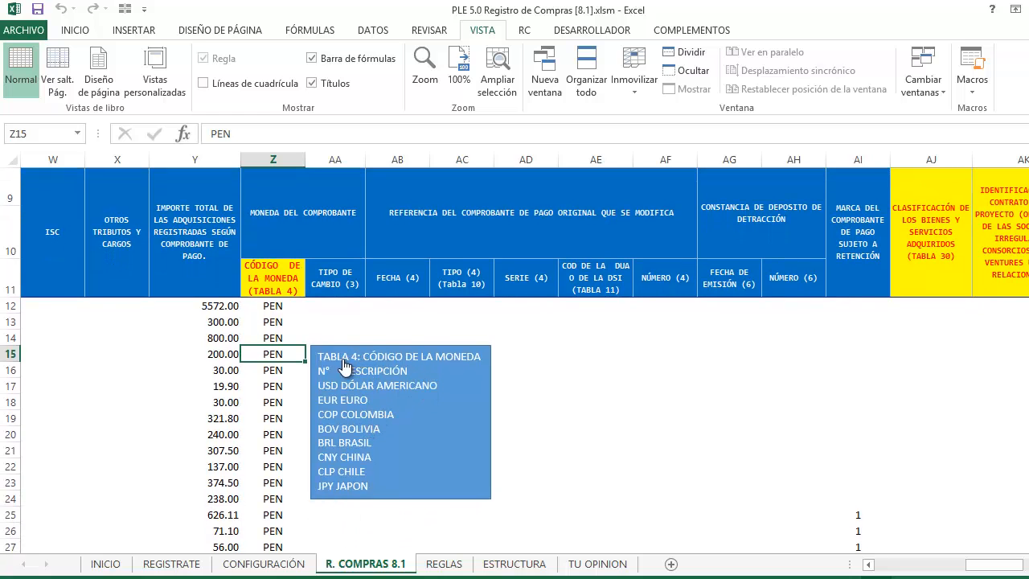
click(374, 412)
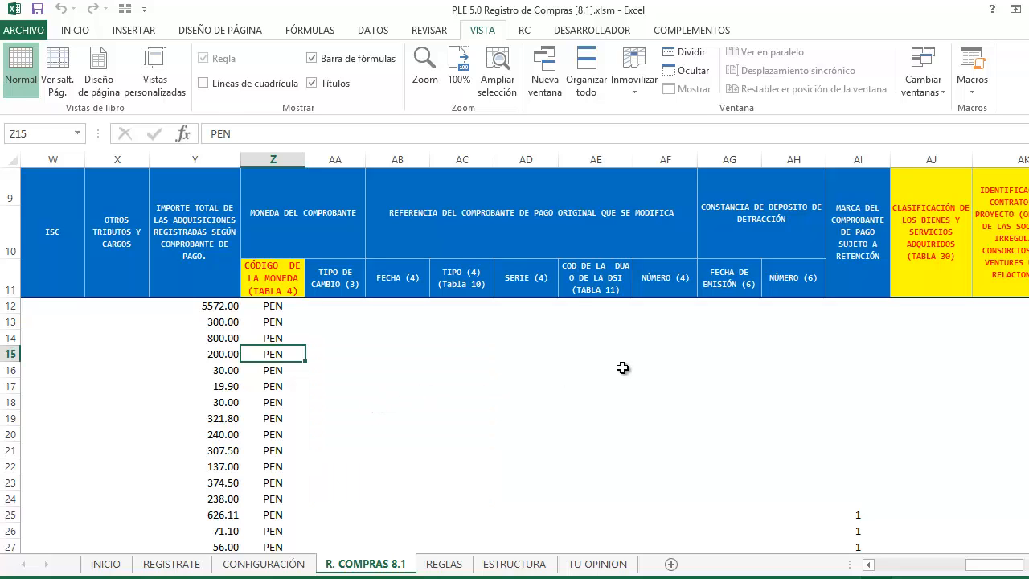
drag(980, 567, 1008, 567)
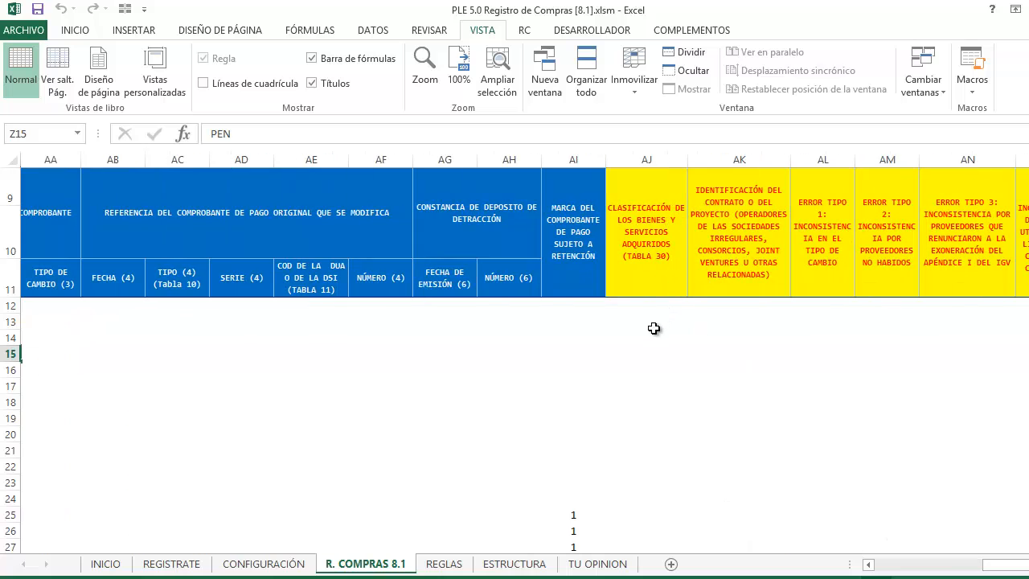
click(641, 350)
click(648, 469)
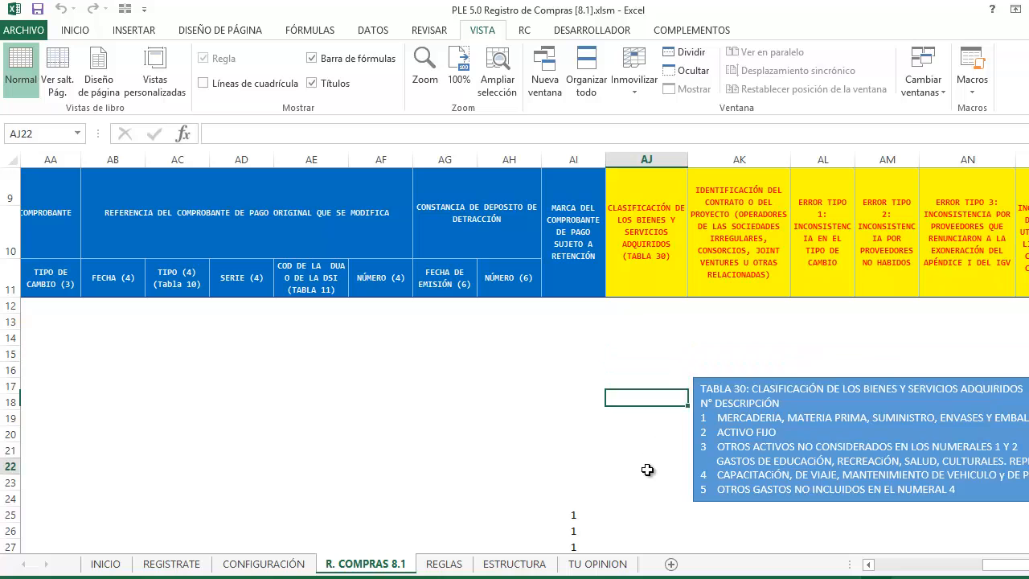
click(660, 367)
click(663, 323)
click(665, 369)
click(657, 464)
click(655, 498)
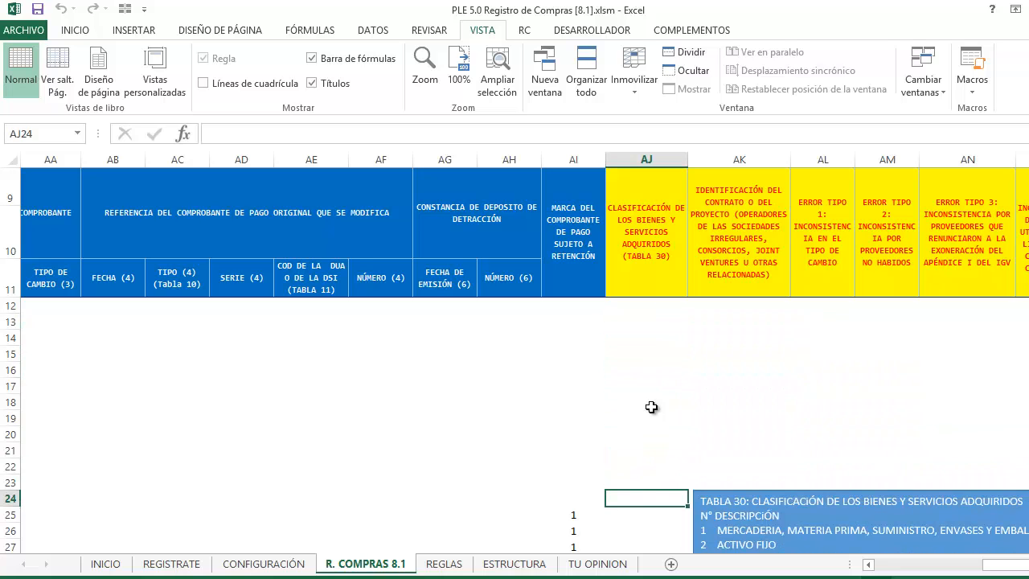
click(652, 405)
click(659, 336)
click(651, 372)
click(648, 431)
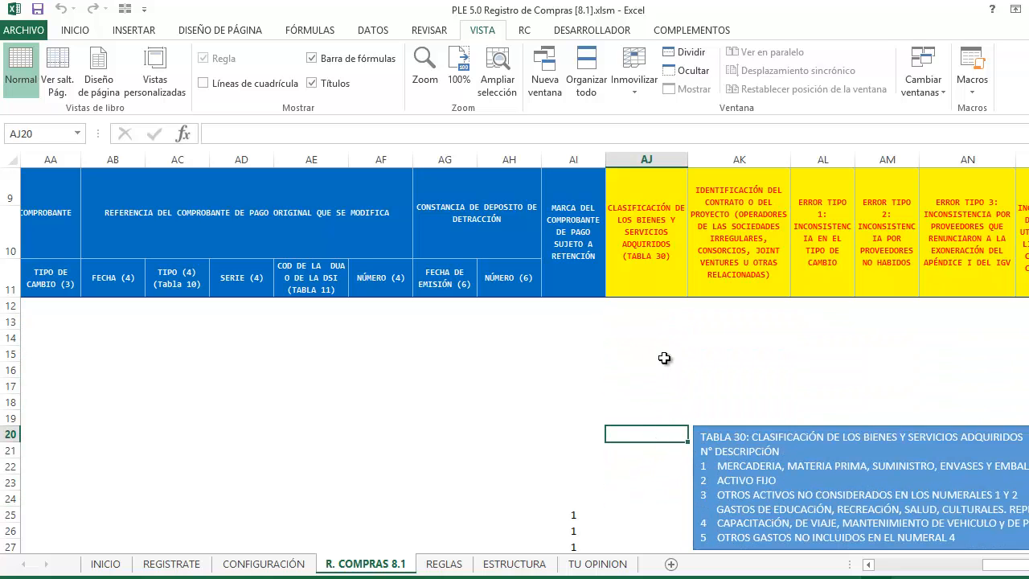
click(665, 356)
click(667, 318)
drag(988, 567, 884, 567)
scroll(603, 483, up, 2)
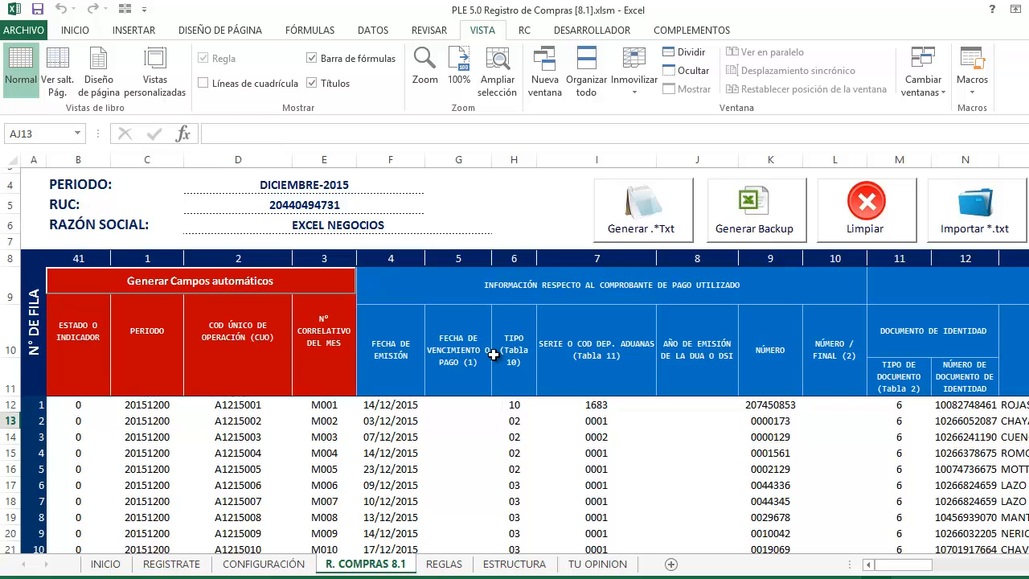
Deselect to an empty cell and run the Generar .Txt export macro
scroll(492, 354, up, 1)
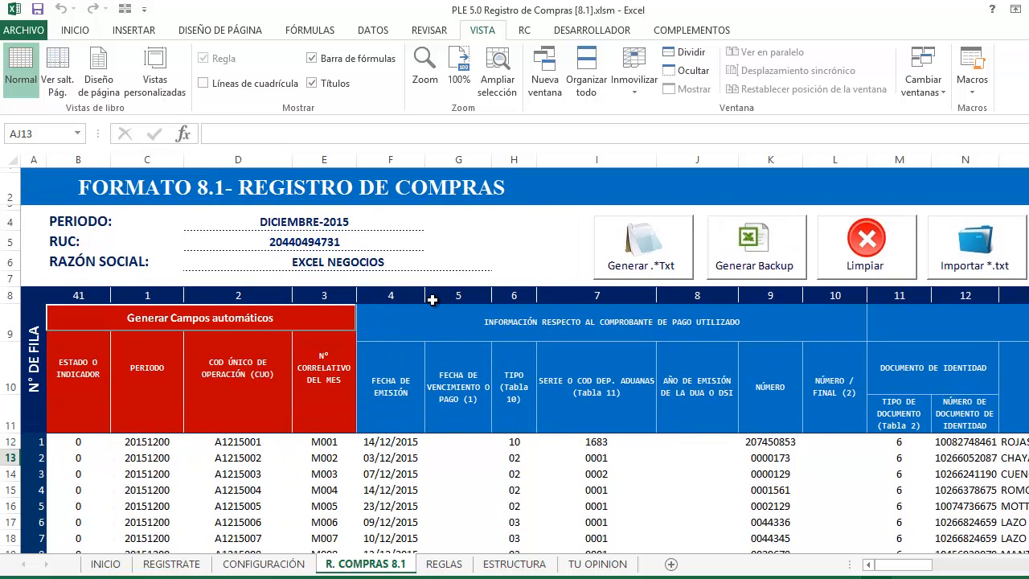
click(685, 474)
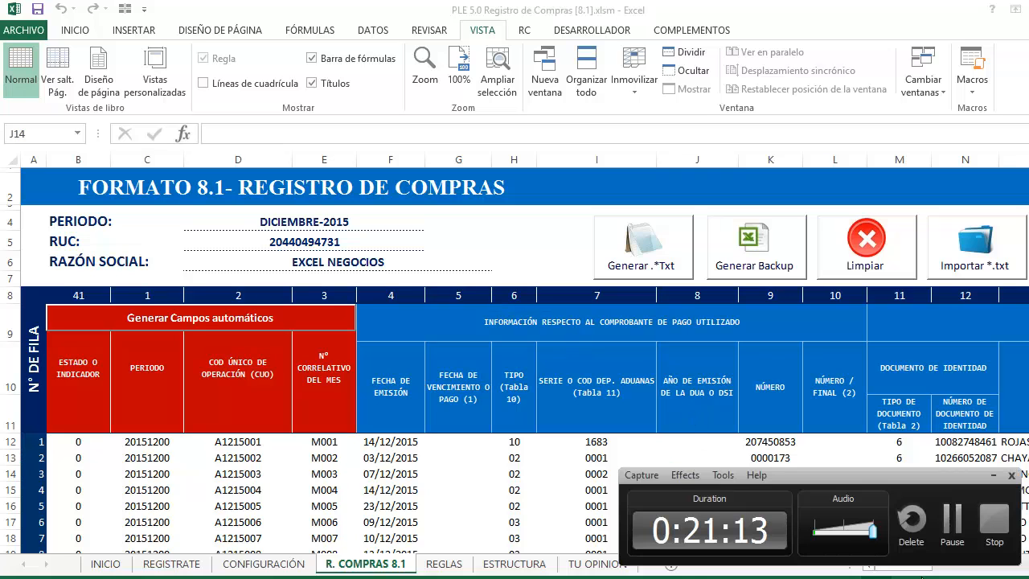
click(952, 528)
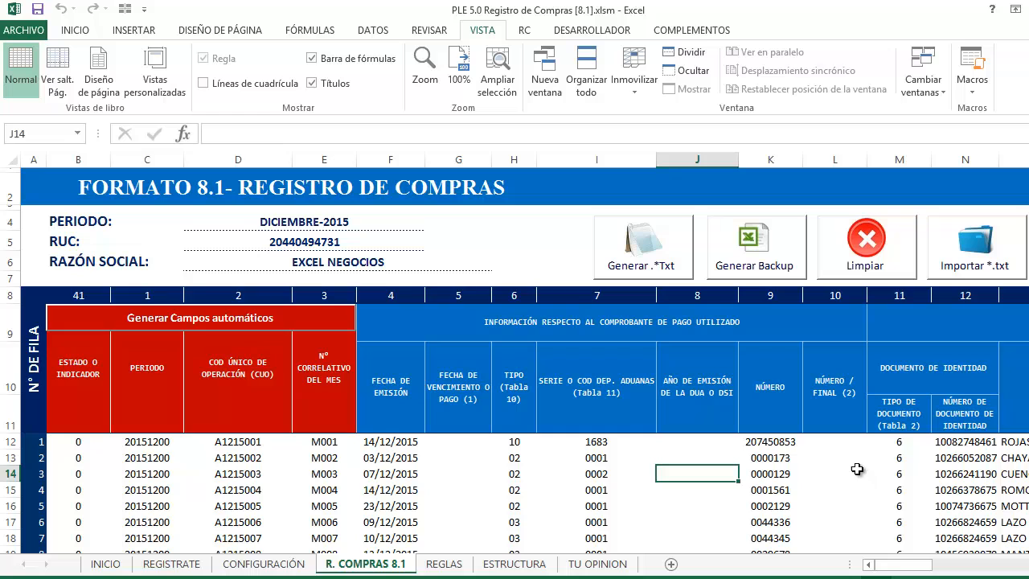
click(633, 254)
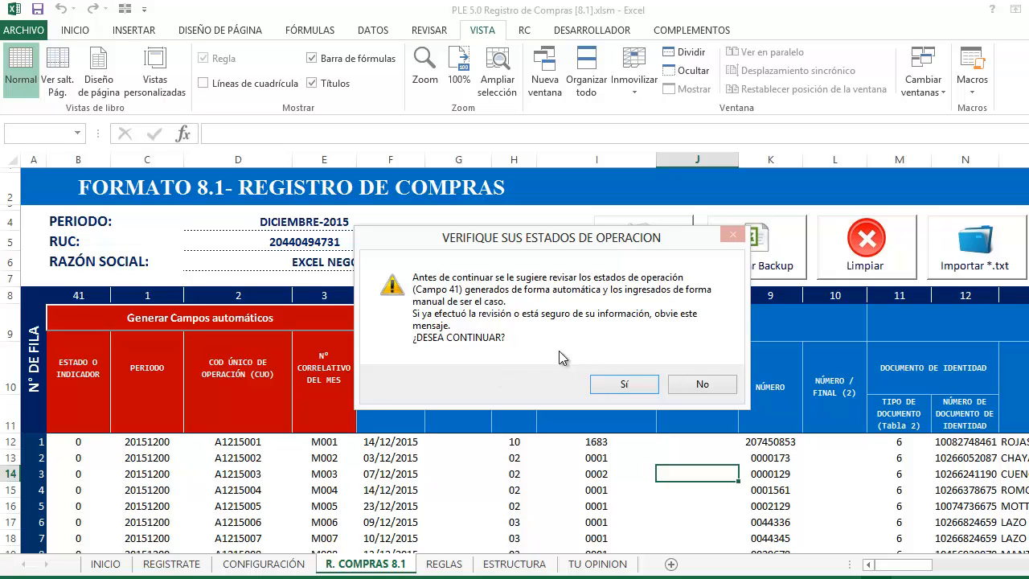
Accept the operation-status and Estado 9 CUO warnings, confirm generation, and open the output folder
click(625, 386)
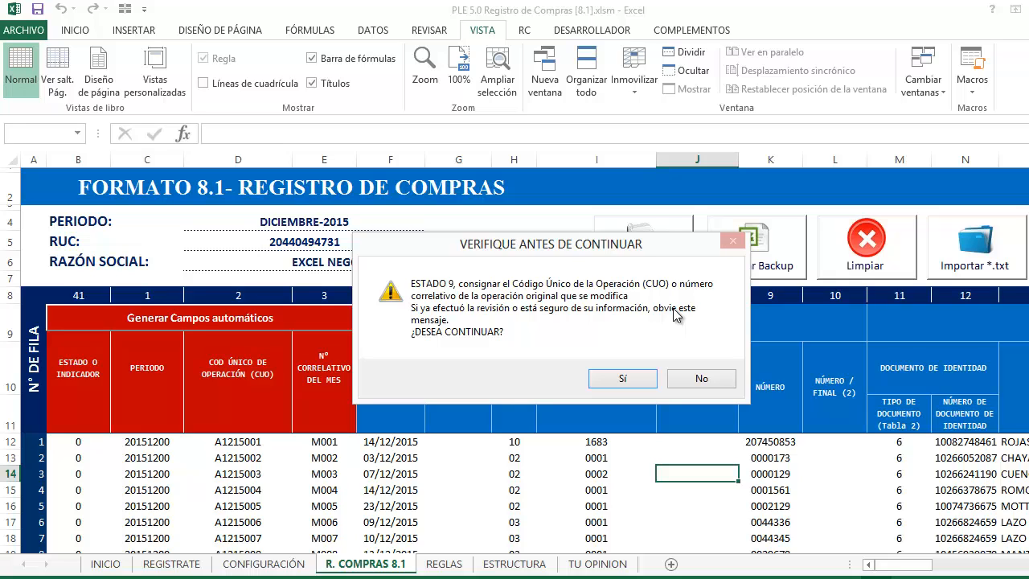
click(624, 378)
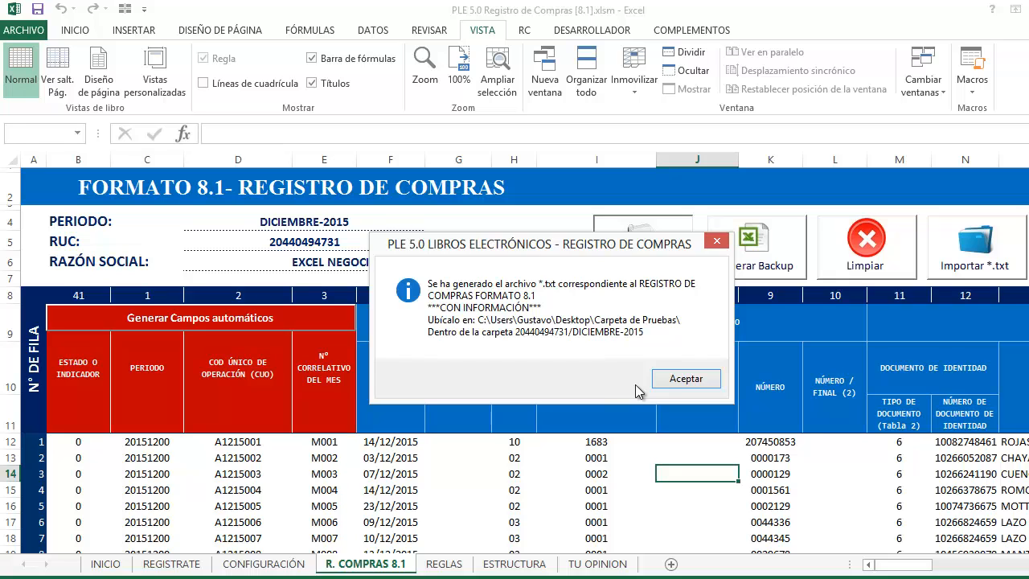
click(666, 376)
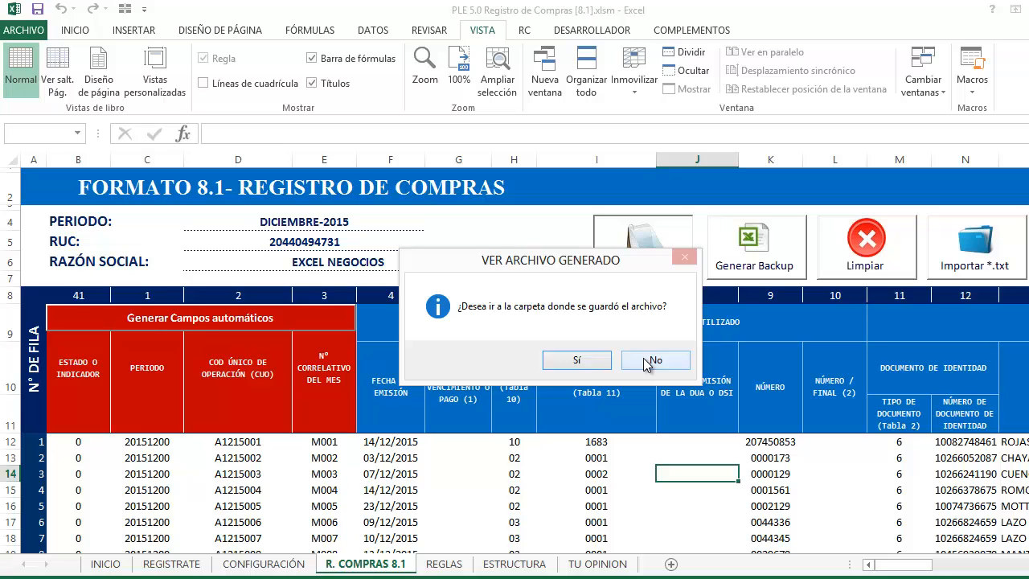
click(587, 361)
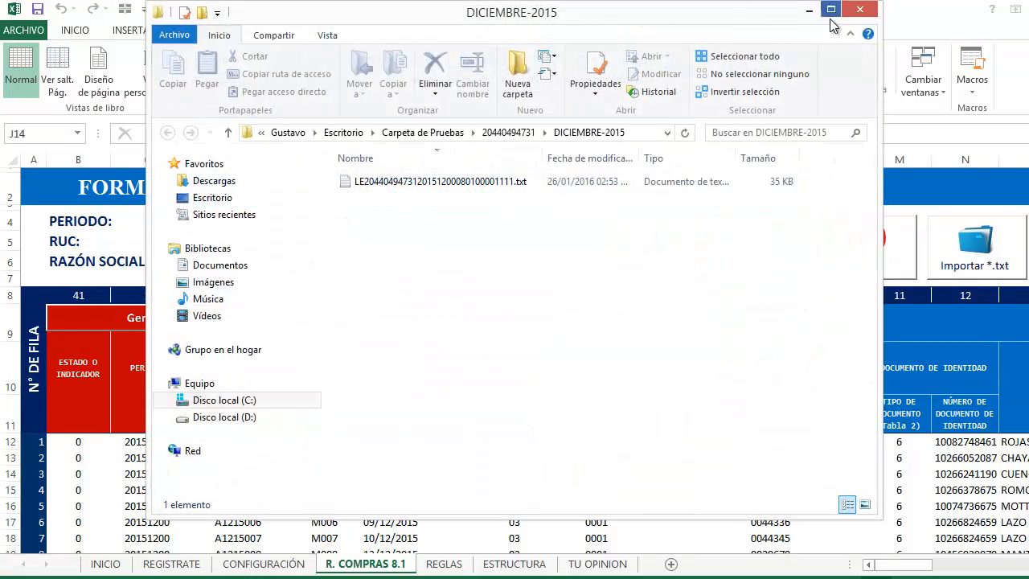
Open the exported .txt file in a maximized Notepad window
click(832, 15)
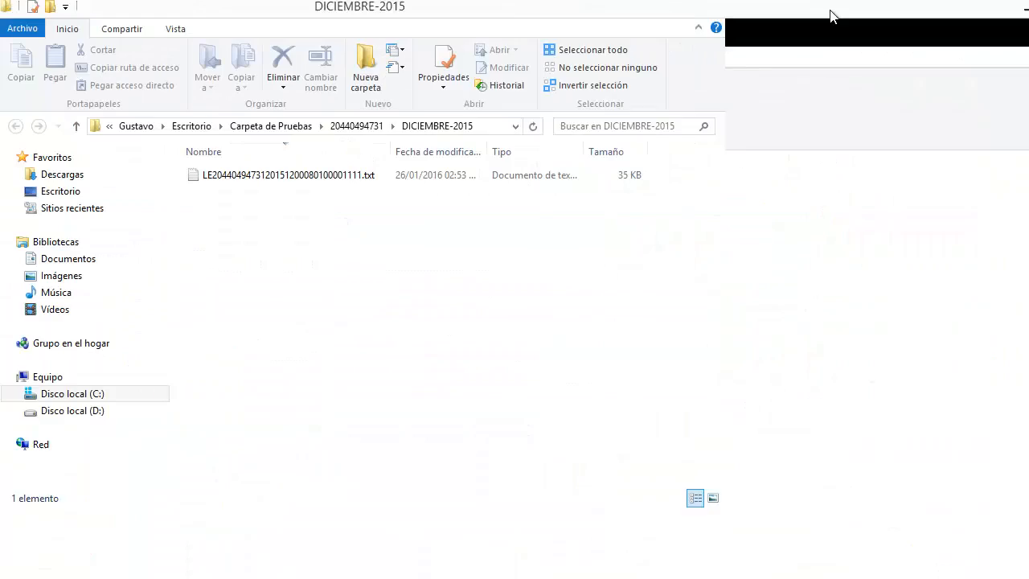
double_click(287, 174)
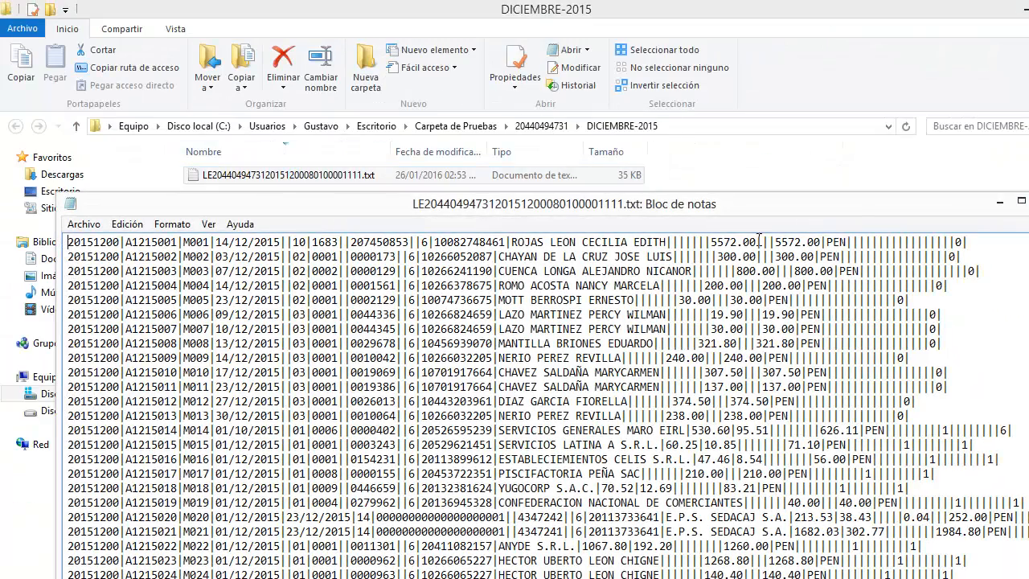
double_click(859, 209)
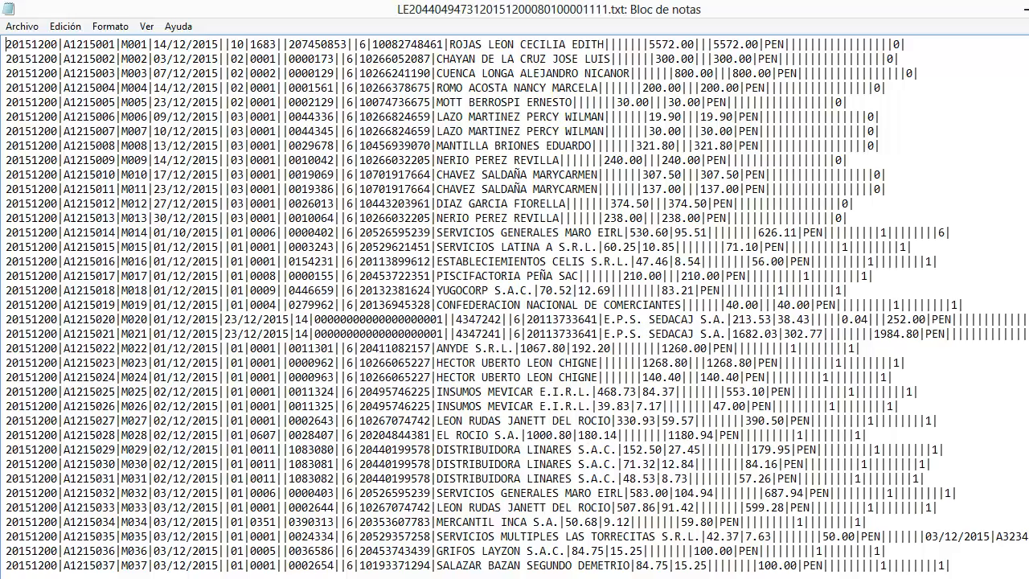
Scan the pipe-delimited records, close Notepad and return to Excel
scroll(514, 305, down, 20)
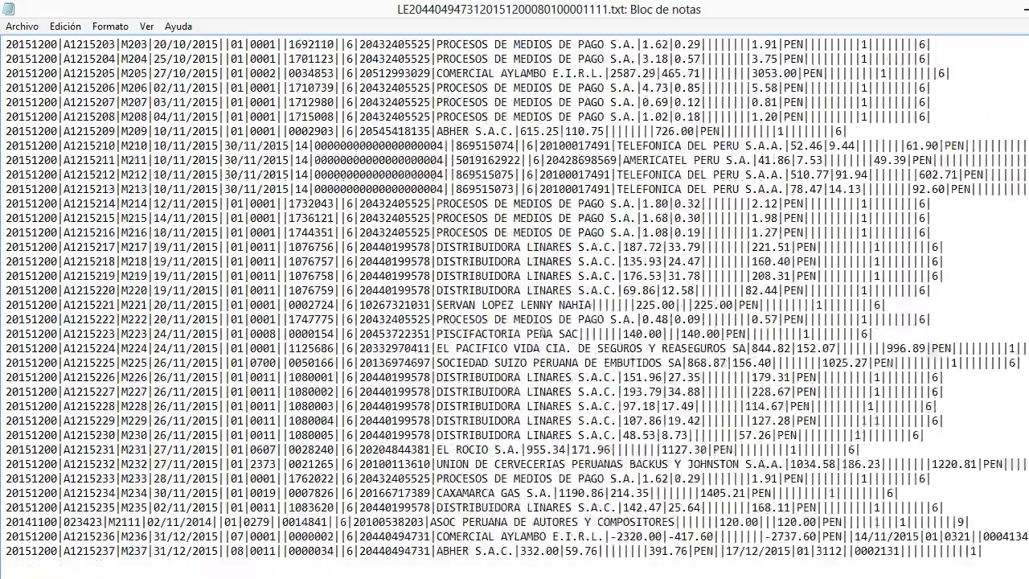
scroll(515, 305, up, 20)
scroll(515, 305, down, 1)
scroll(514, 305, up, 1)
key(alt+F4)
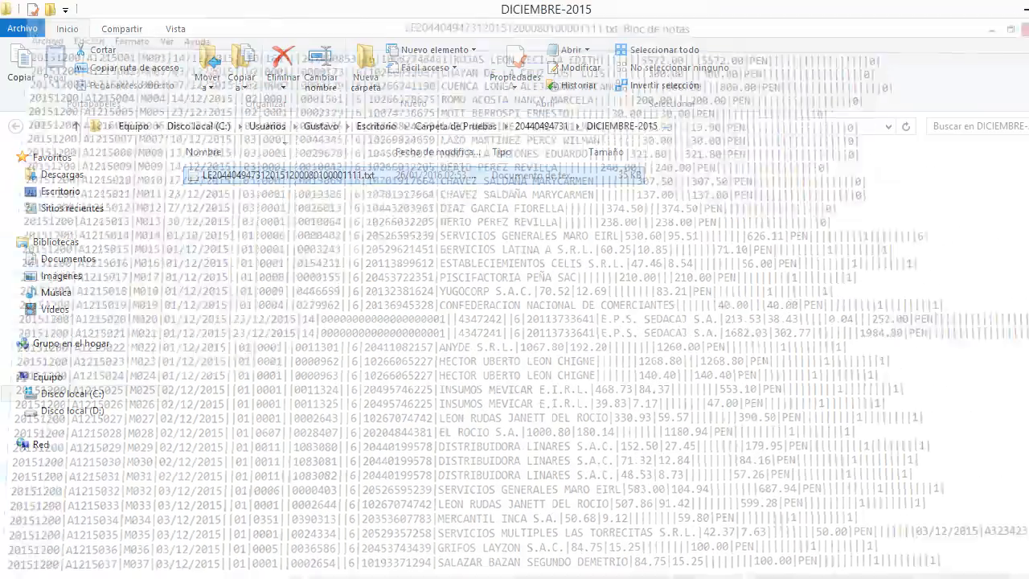
key(alt+Tab)
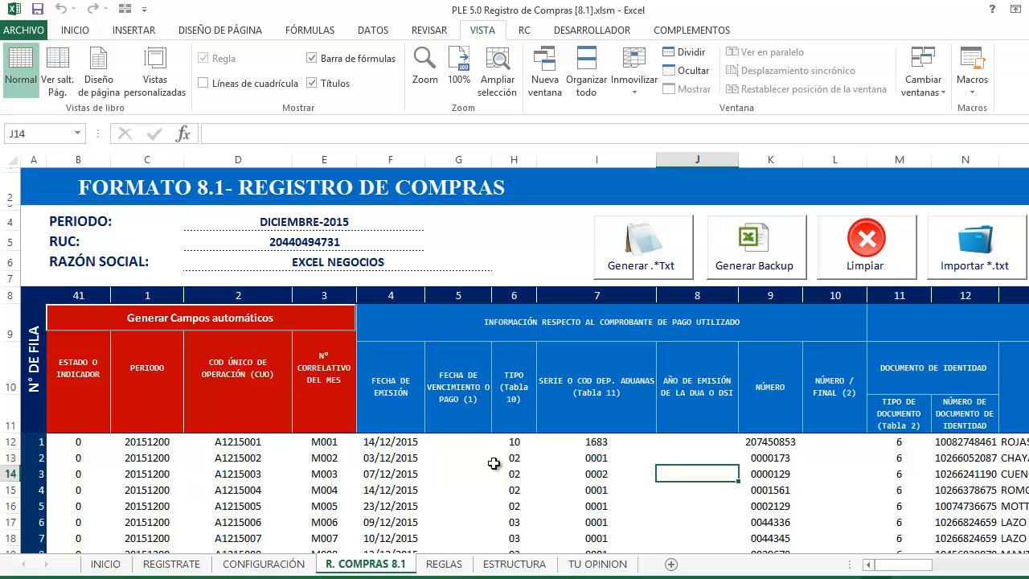
Review the REGLAS sheet's series and number length limits for Factura, Recibo por Honorarios and type 26
click(449, 565)
click(70, 351)
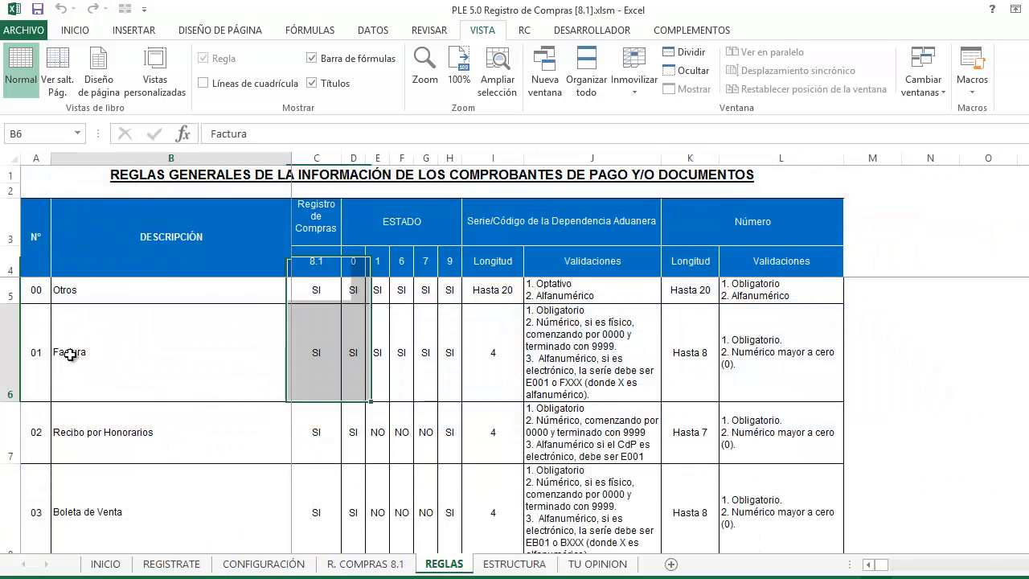
drag(36, 358, 103, 367)
click(498, 378)
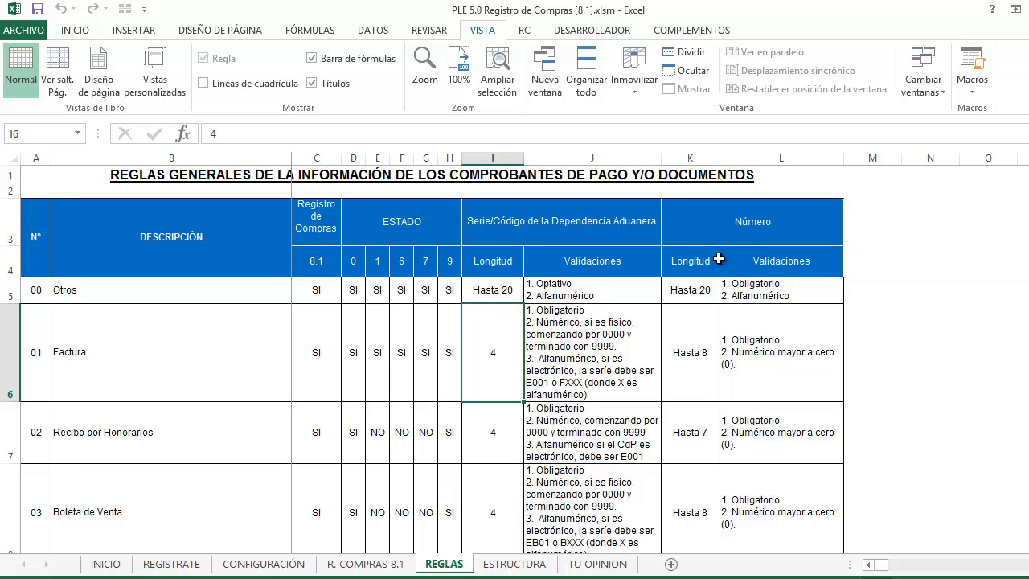
click(703, 359)
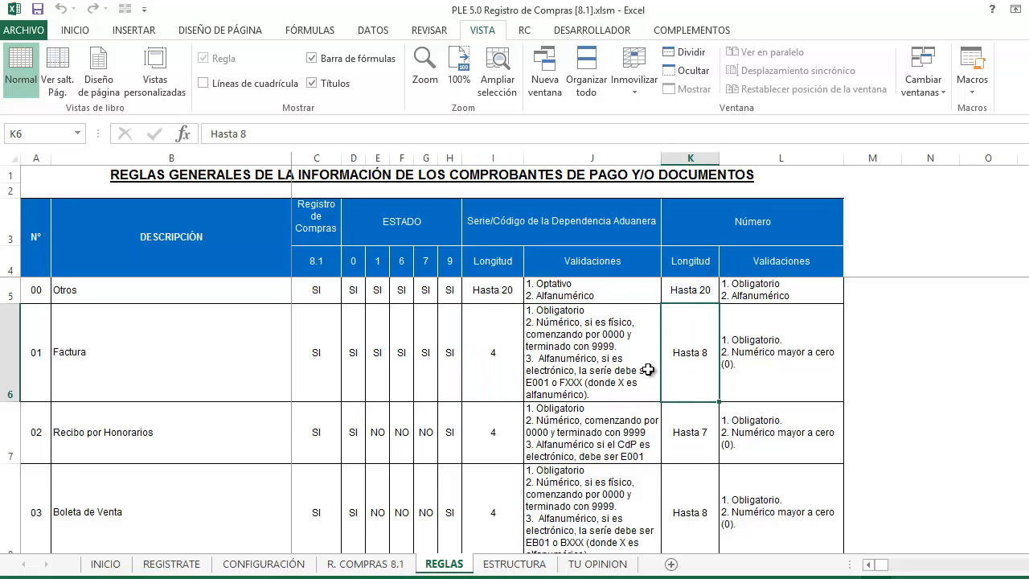
click(101, 431)
click(493, 444)
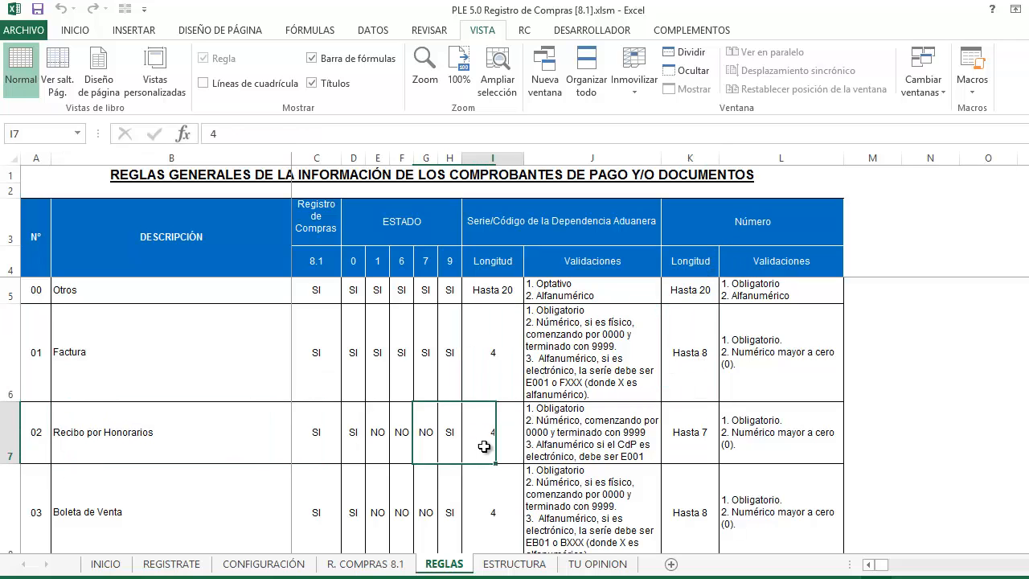
click(693, 441)
scroll(691, 442, down, 7)
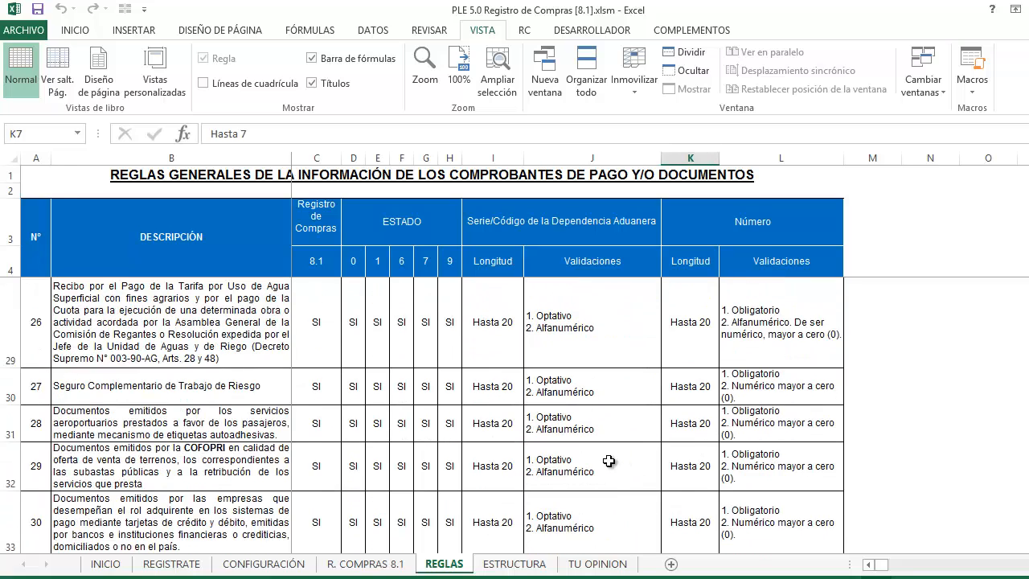
scroll(563, 457, up, 1)
click(511, 455)
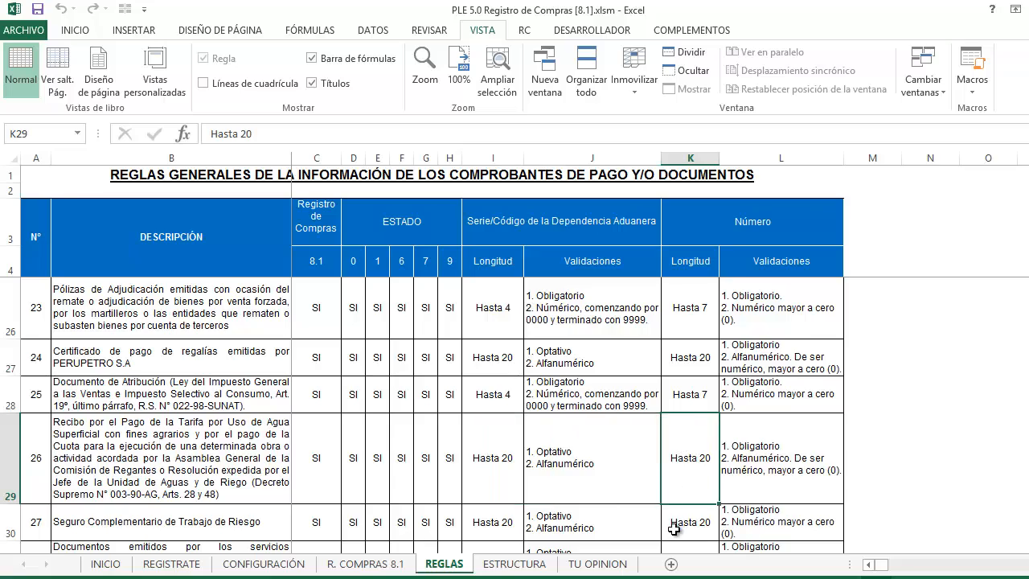
scroll(671, 531, down, 4)
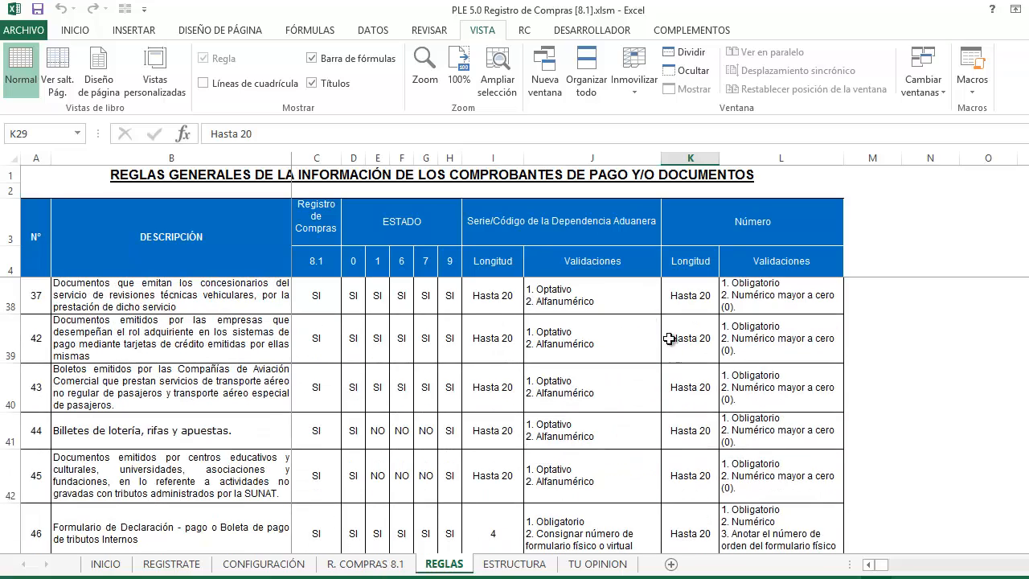
Set the CONFIGURACIÓN content indicator in I17 to Sin información
click(394, 563)
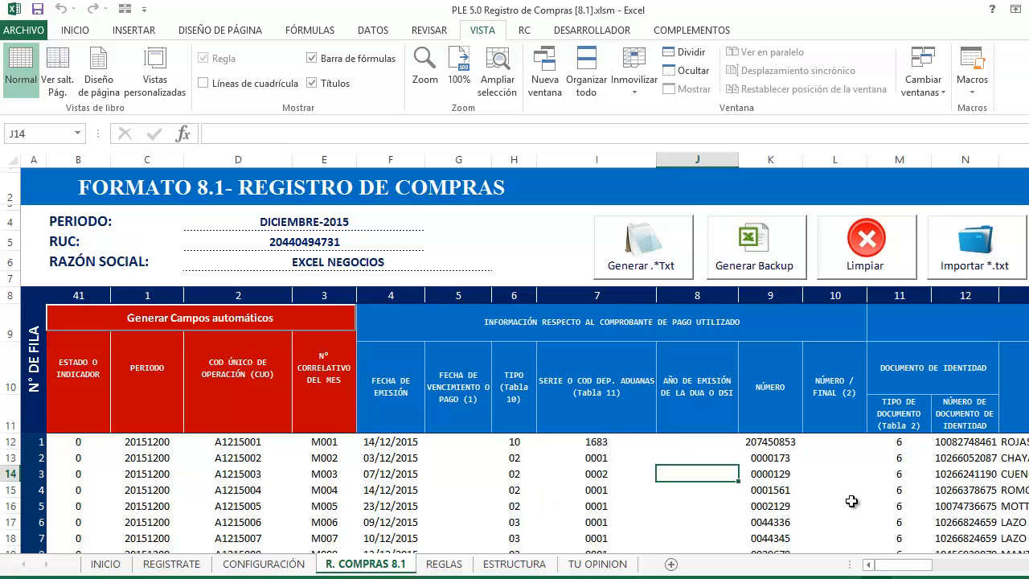
drag(913, 566, 880, 567)
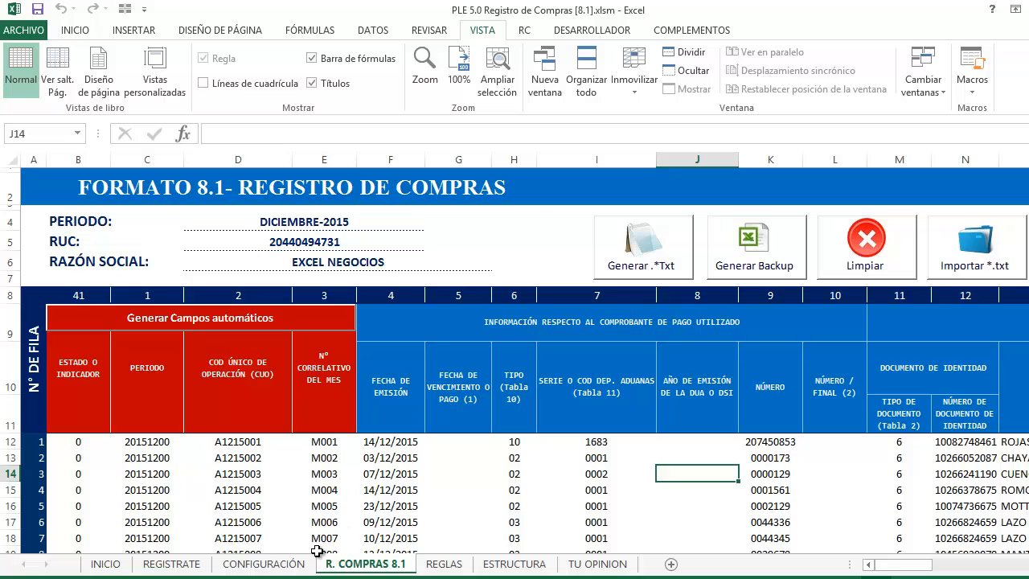
click(274, 564)
click(592, 456)
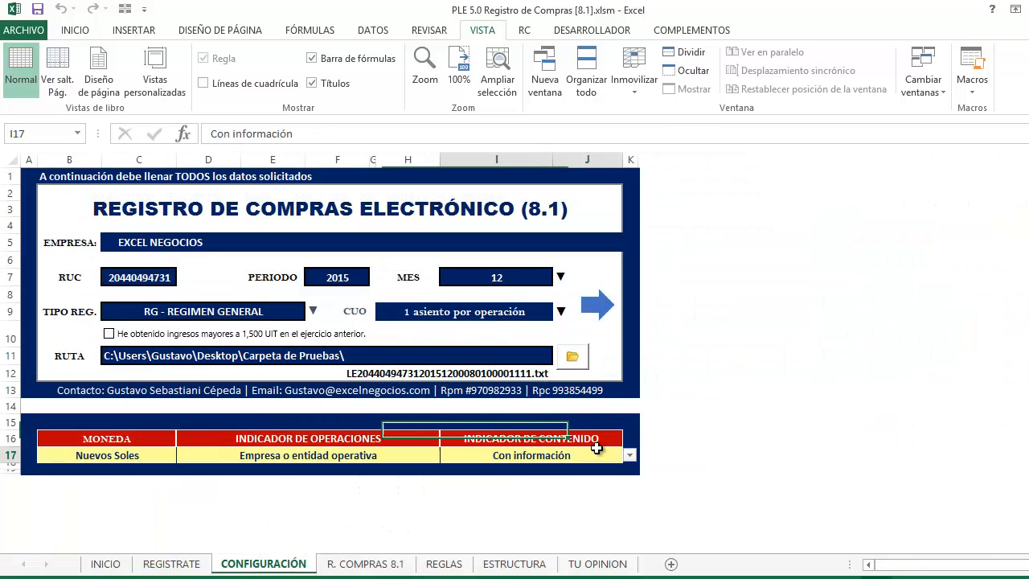
click(630, 455)
click(581, 477)
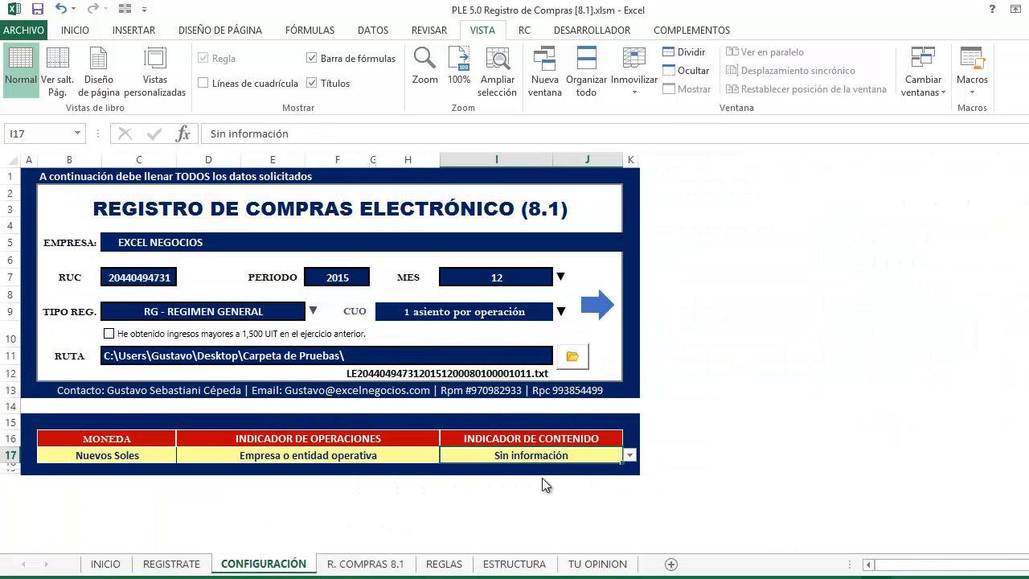
Generate the SUNAT .txt from R. COMPRAS 8.1, accepting the message and declining to view the file
click(390, 560)
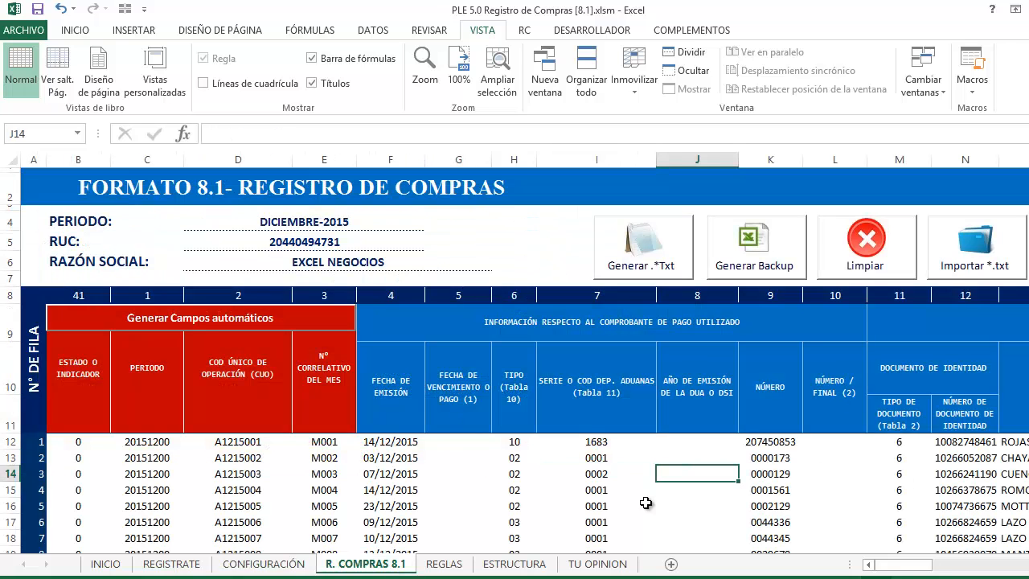
click(677, 277)
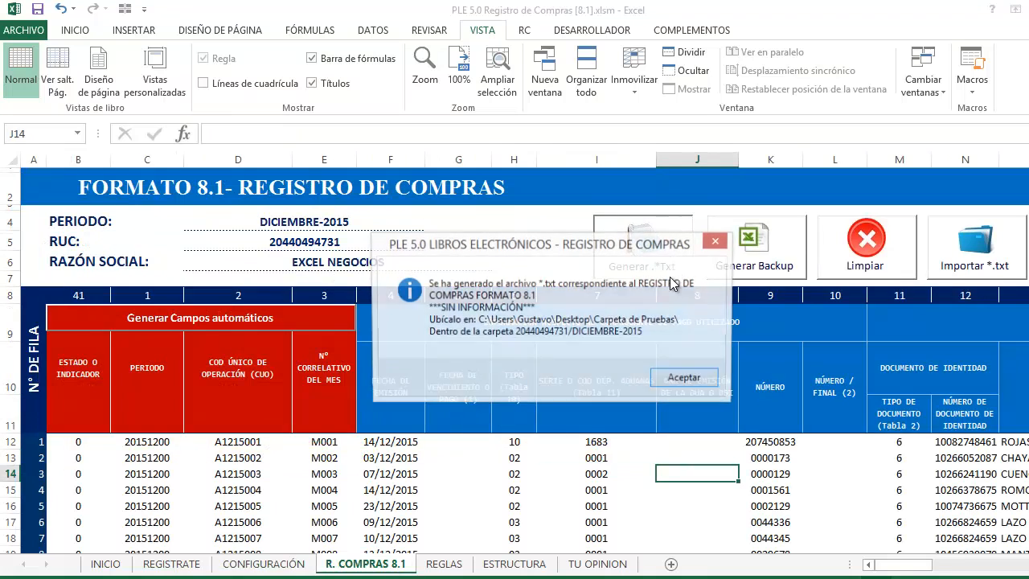
click(693, 376)
click(657, 363)
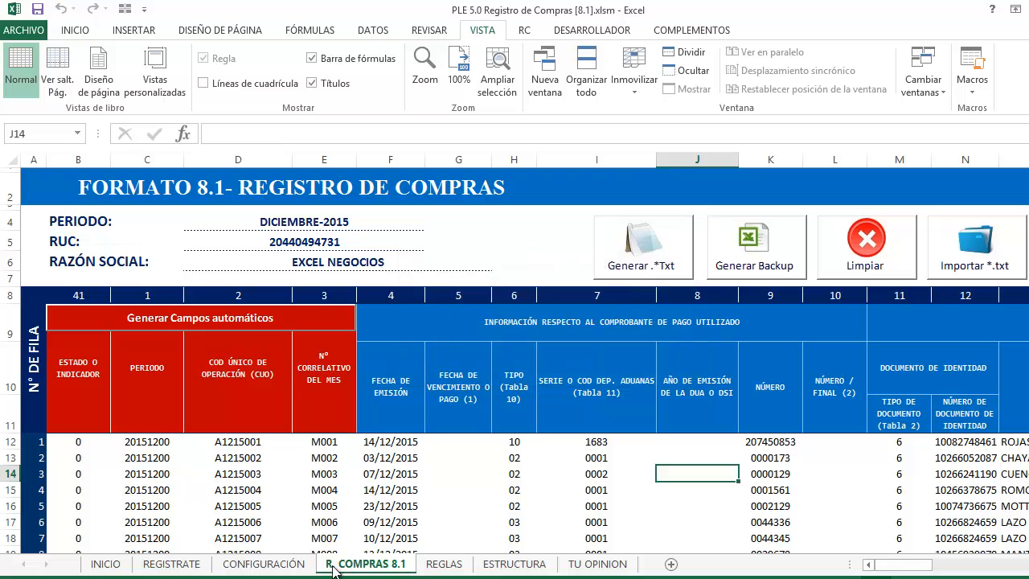
Open the 0 KB .txt to confirm it is empty, close Notepad and the folder, and launch PLE5beta
double_click(347, 193)
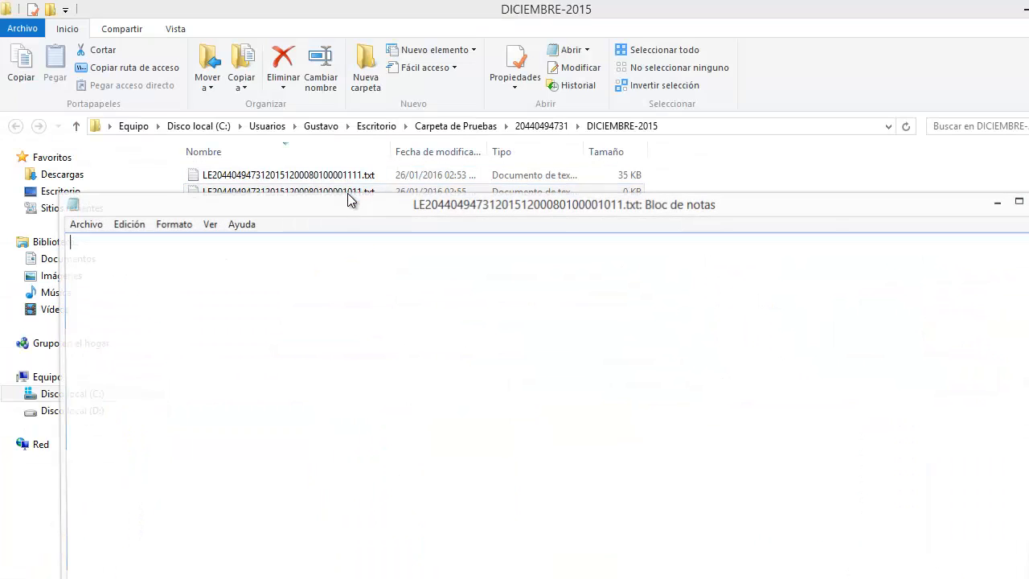
key(alt+F4)
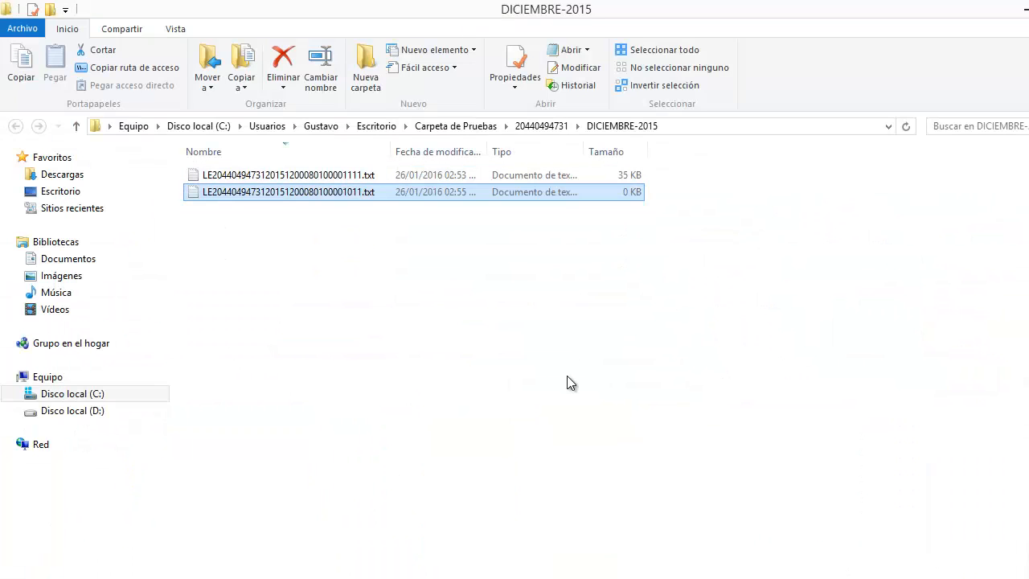
key(alt+F4)
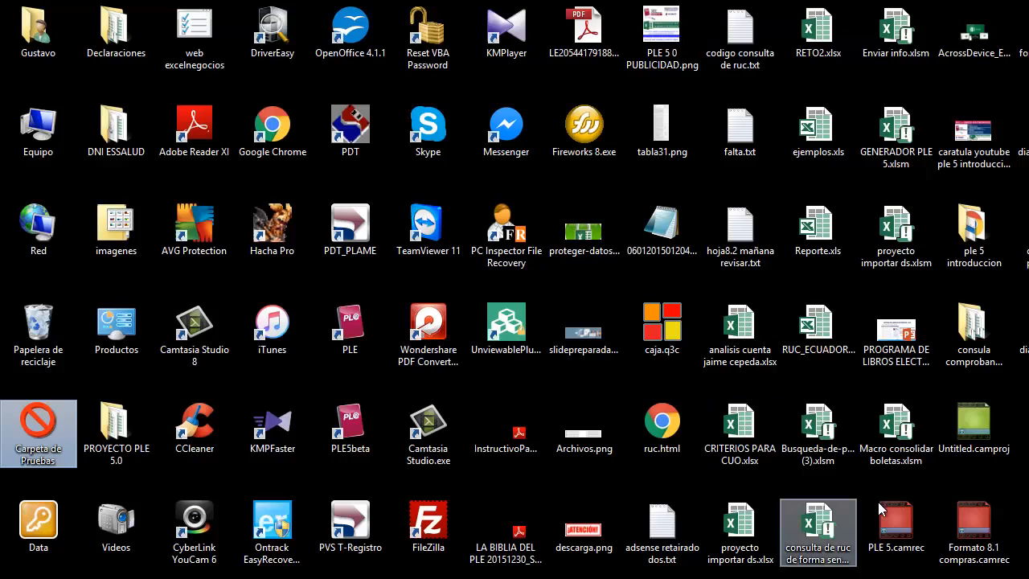
click(341, 435)
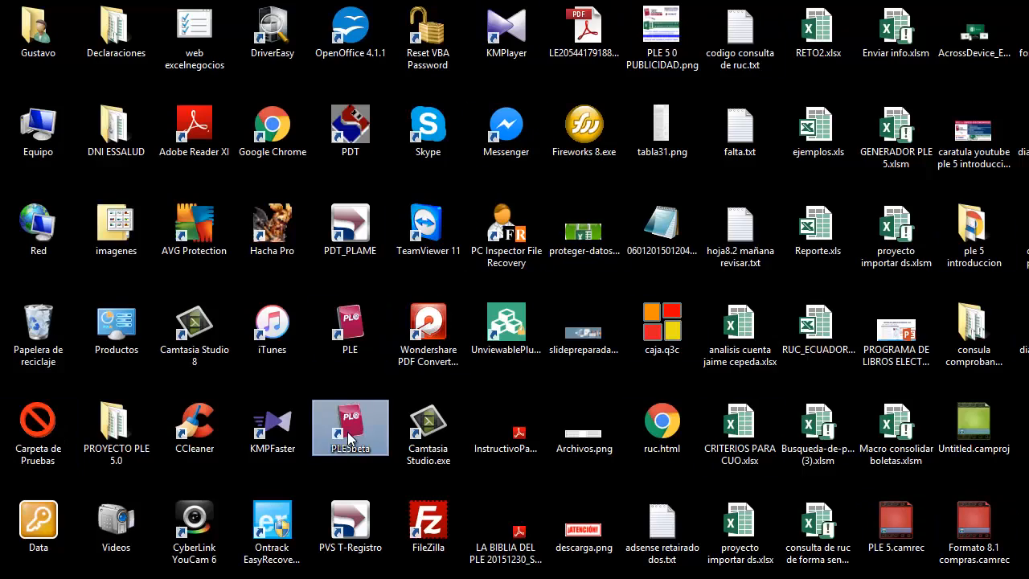
double_click(349, 437)
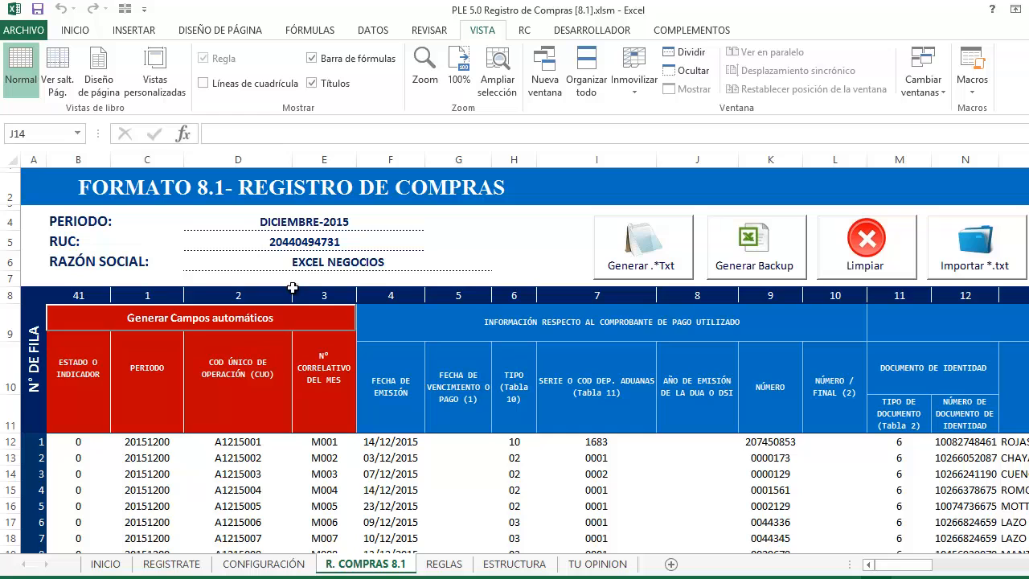
Log in to PLE 5 Beta in test mode with the company's tax ID
click(336, 245)
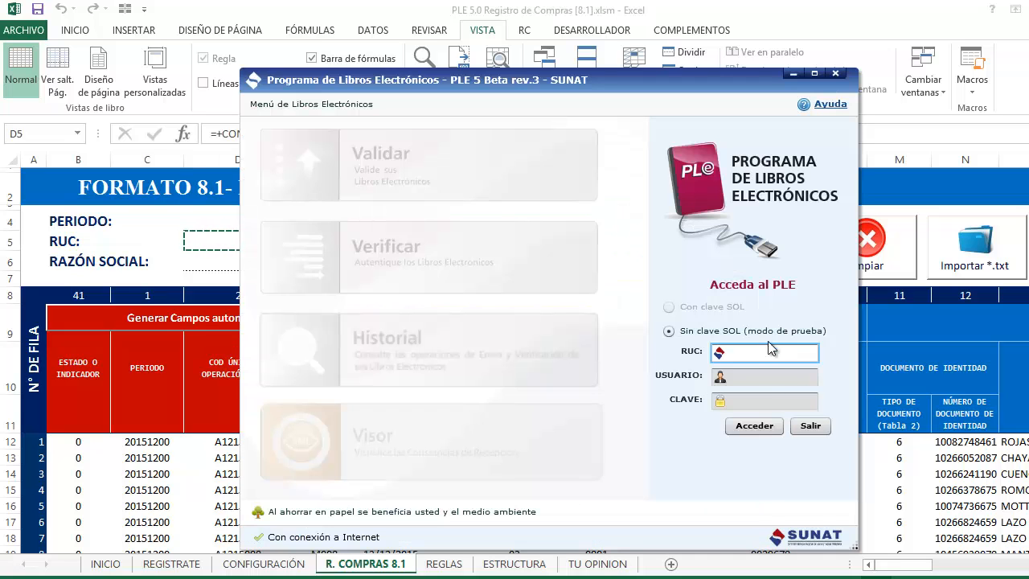
key(ctrl+v)
click(765, 427)
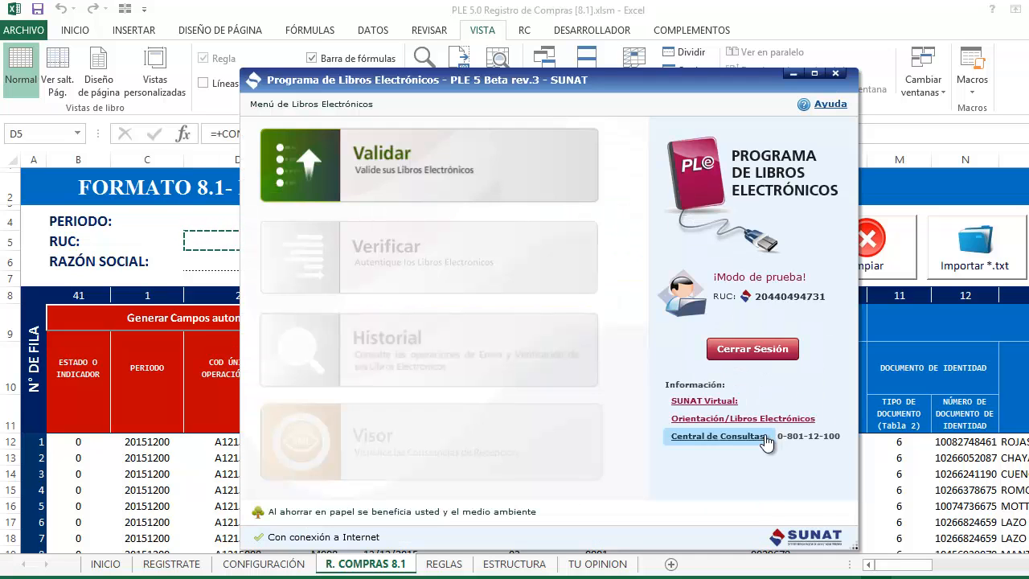
Add and validate the 0 KB no-data .txt file, then return to the main menu
click(503, 197)
click(675, 200)
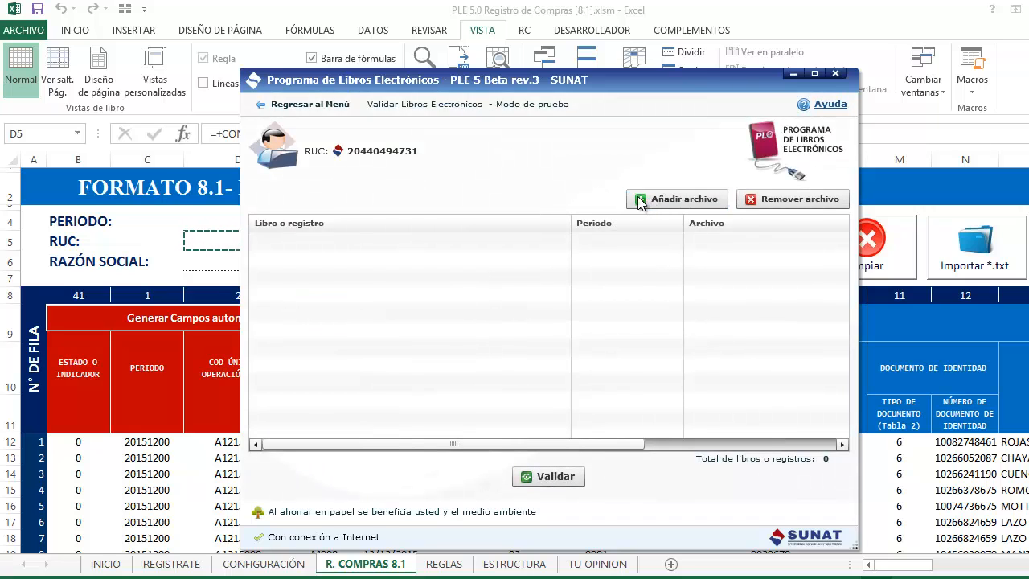
click(470, 169)
click(641, 414)
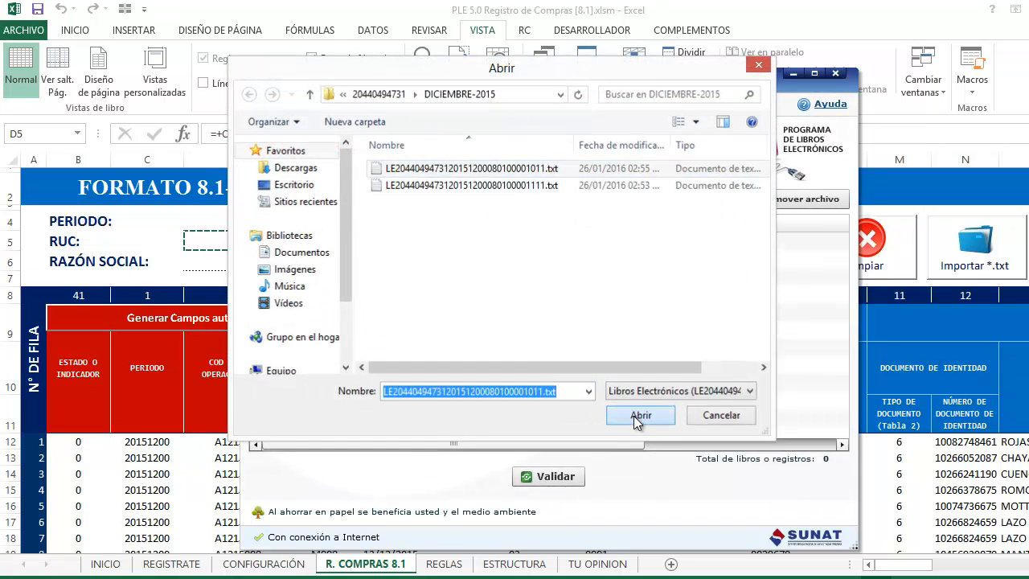
click(554, 477)
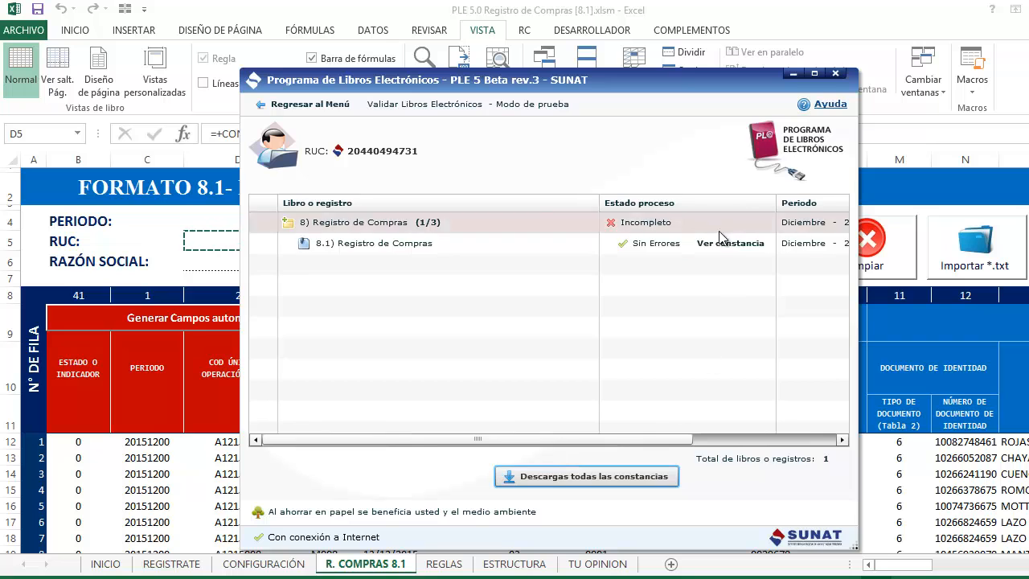
click(310, 105)
Add and validate the 35 KB .txt file and open its 8.1 Registro de Compras certificate
click(523, 188)
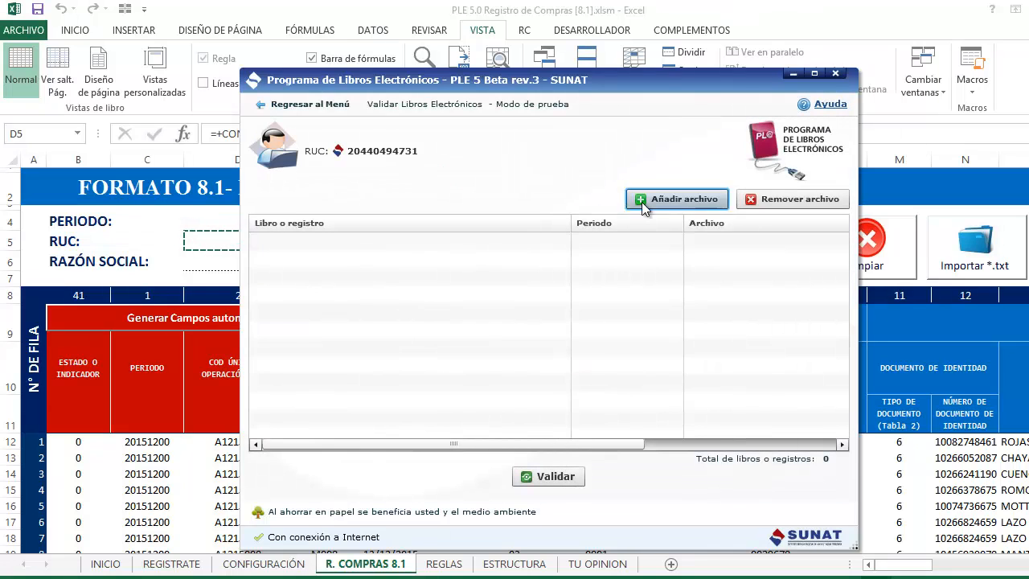
click(676, 199)
click(514, 186)
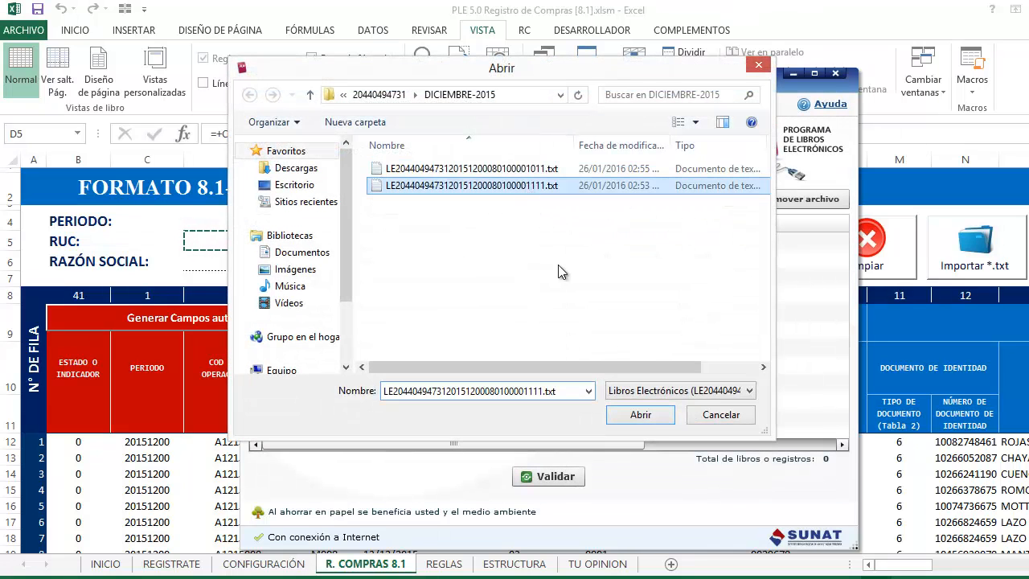
click(641, 413)
click(558, 476)
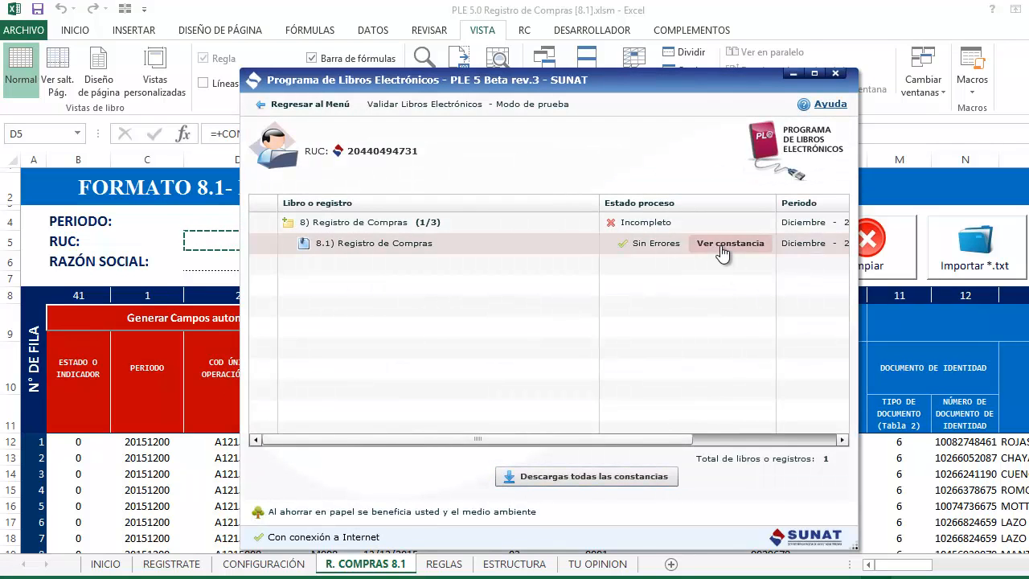
click(721, 245)
Review the consistency report showing 238 validated rows, then exit PLE 5 Beta
scroll(743, 396, down, 5)
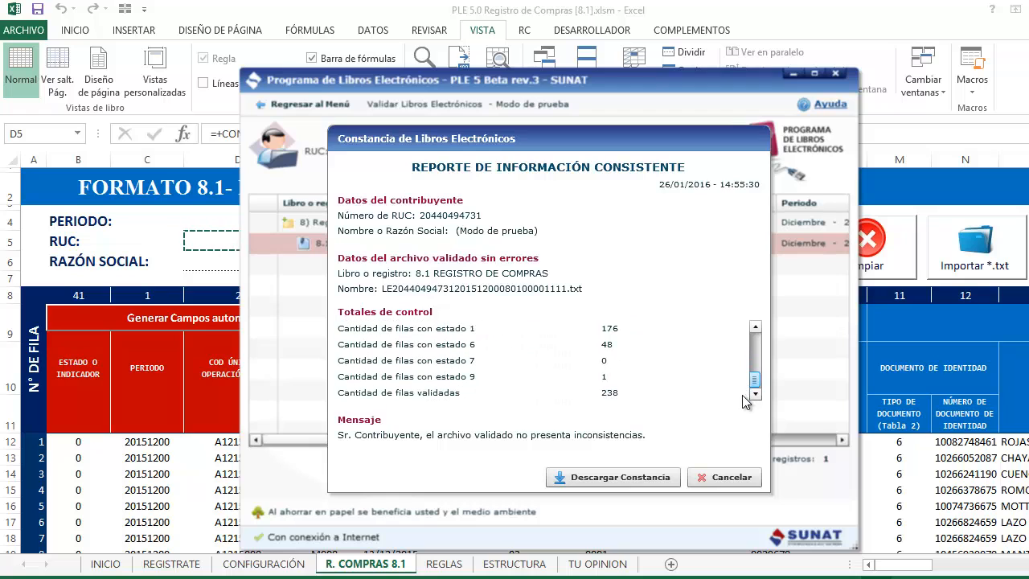
scroll(743, 401, up, 3)
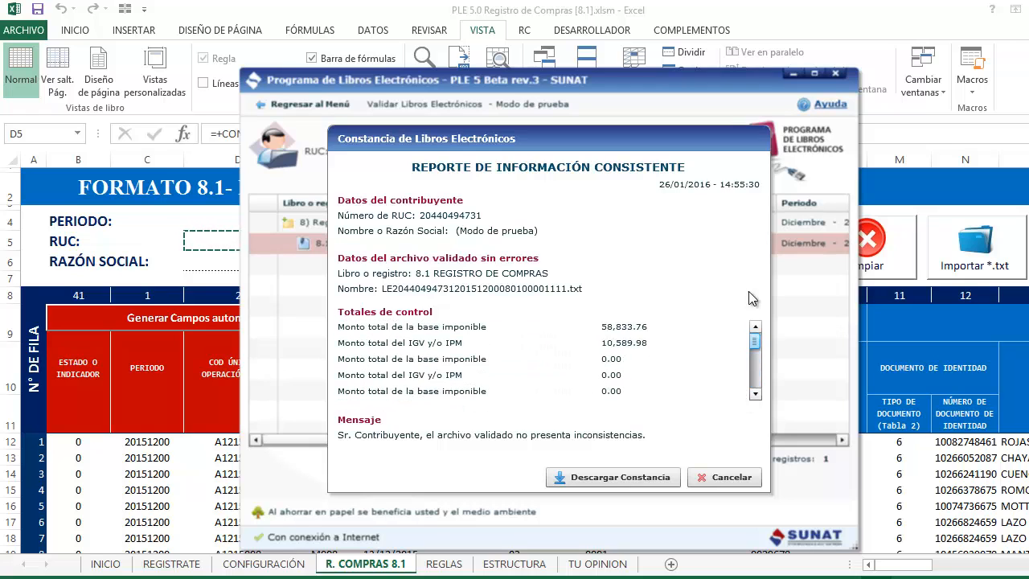
click(723, 477)
click(320, 113)
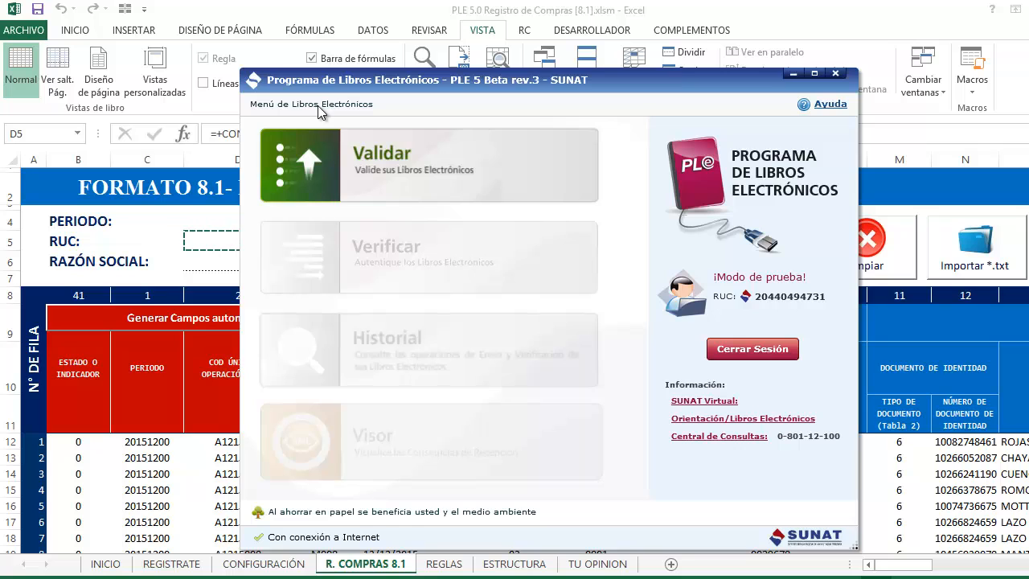
click(450, 145)
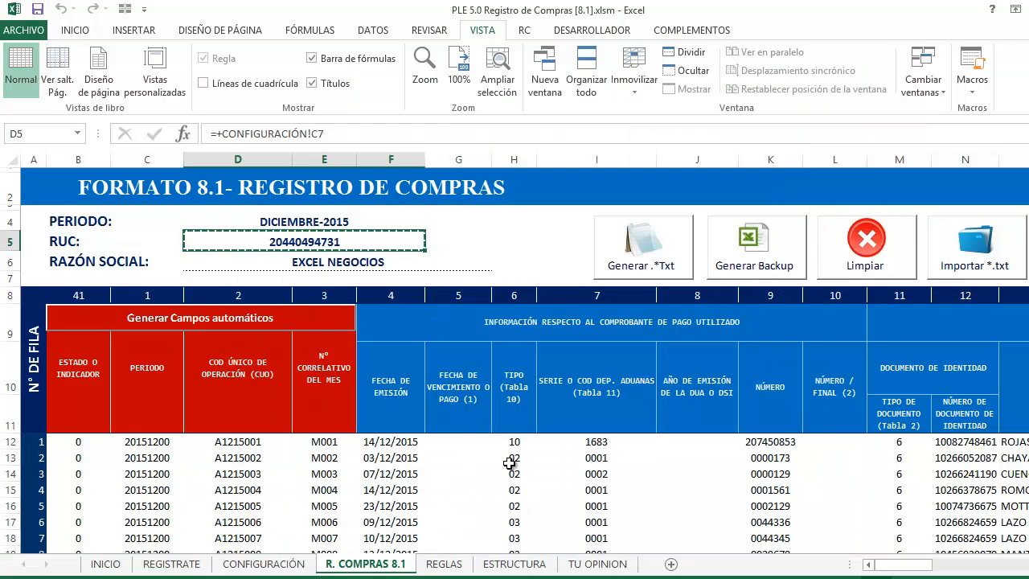
Select cell F16 in the Formato 8.1 register and scroll the sheet briefly
click(395, 504)
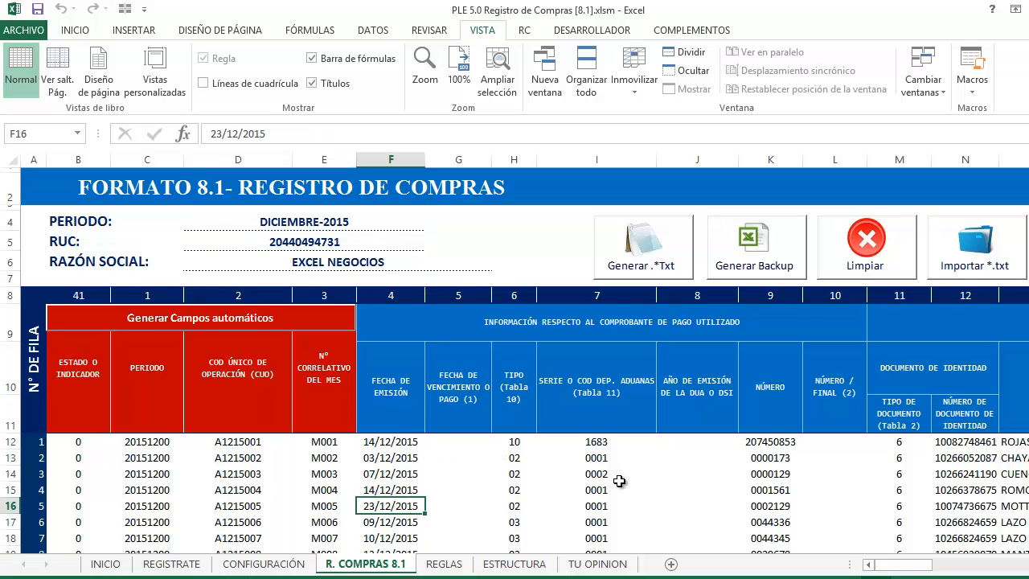
scroll(619, 481, down, 1)
scroll(619, 481, up, 1)
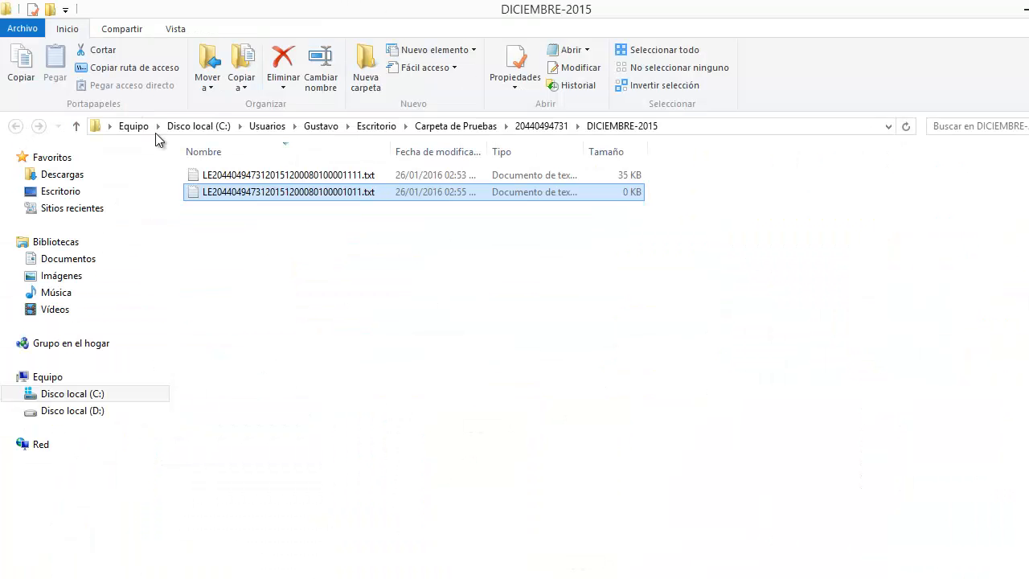
Navigate from Carpeta de Pruebas through the RUC folder into DICIEMBRE-2015 and select both .txt files
click(474, 129)
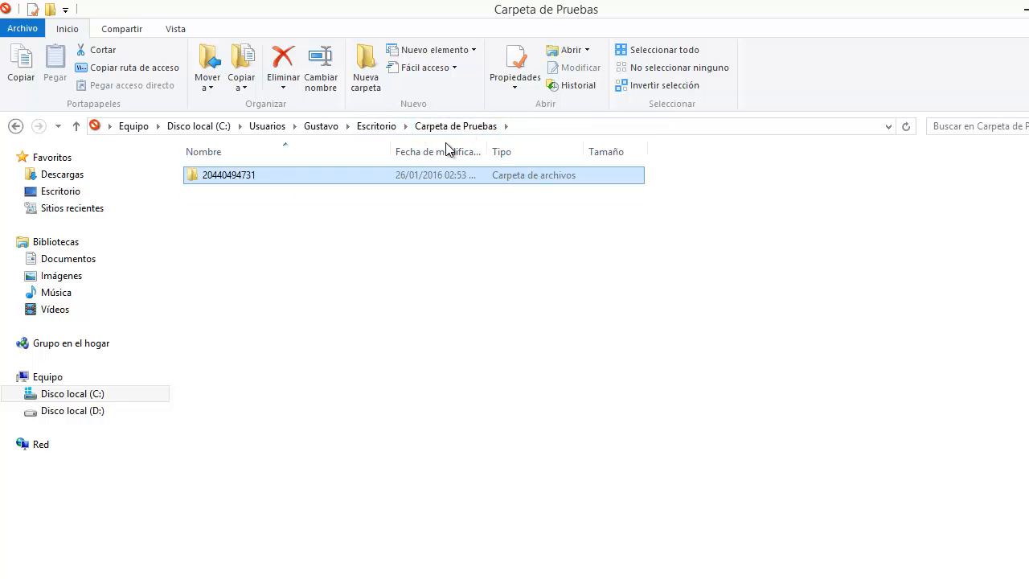
click(354, 269)
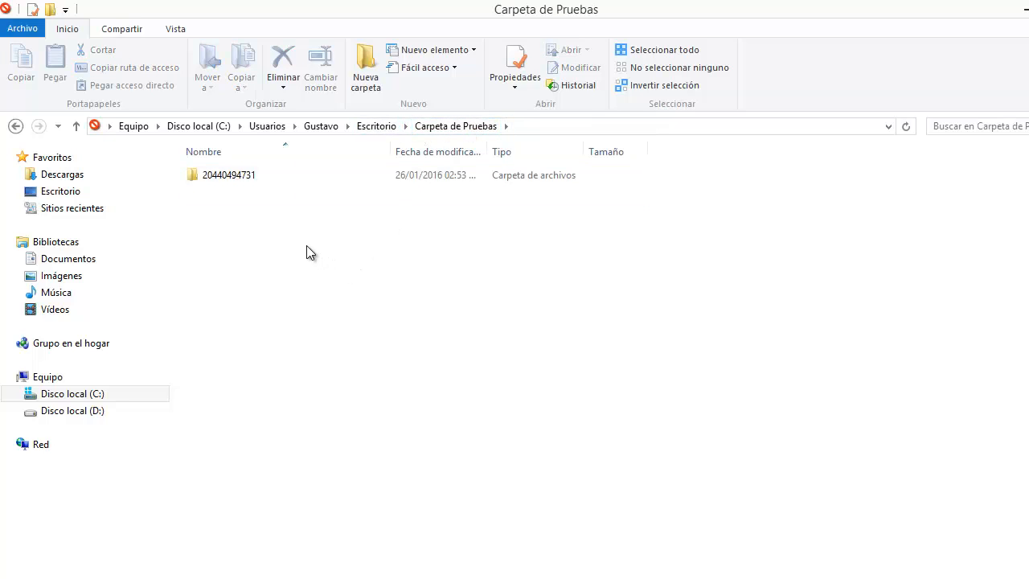
double_click(264, 178)
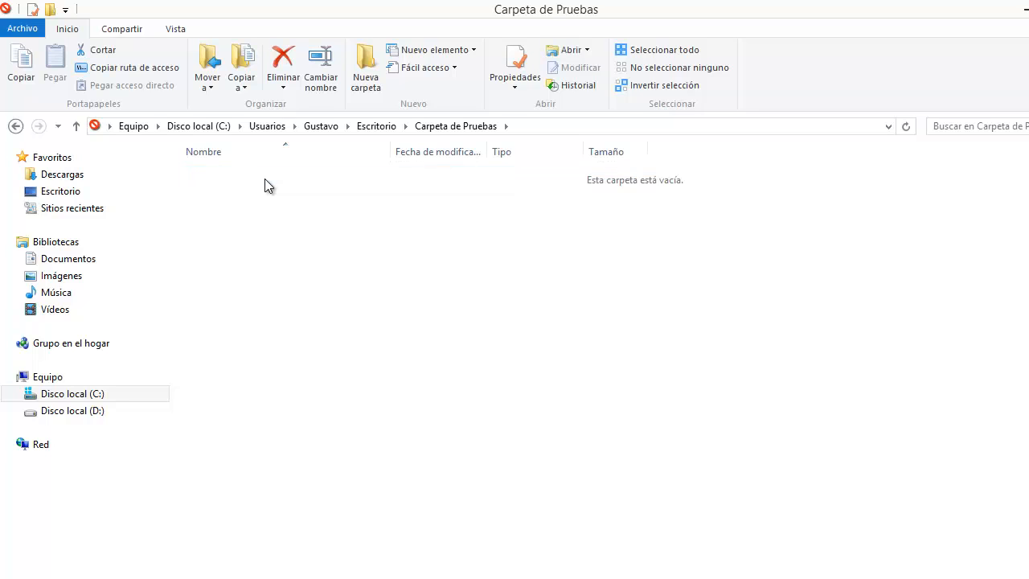
click(286, 178)
double_click(286, 179)
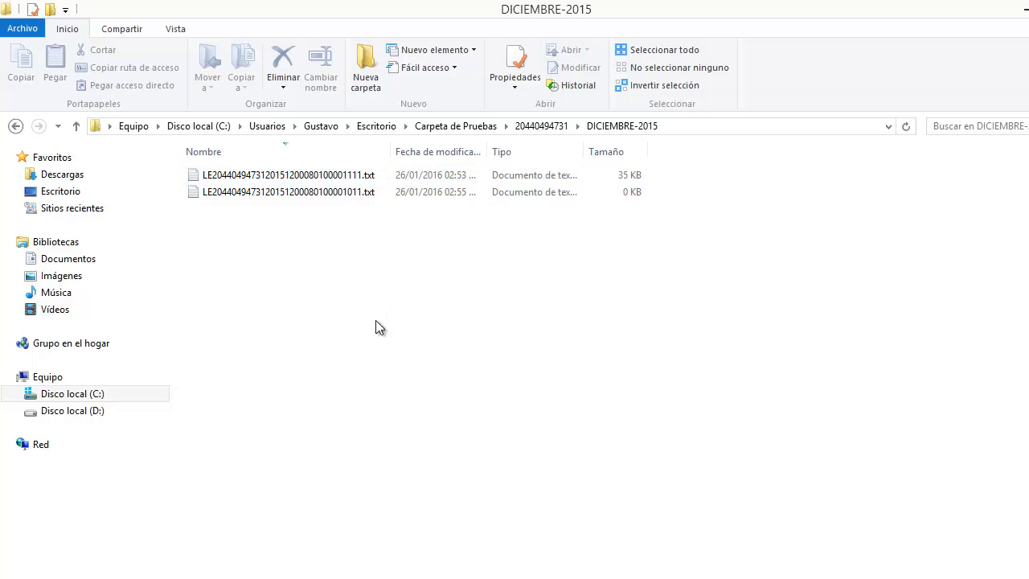
drag(375, 320, 342, 254)
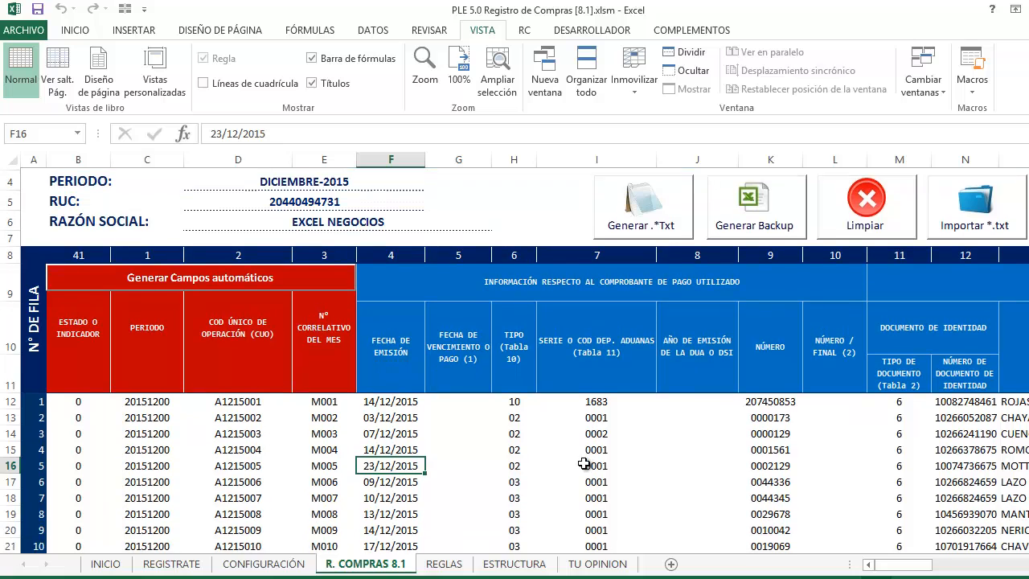
Change the series in I26 from 0001 to 90001, removing the leading apostrophe
scroll(585, 462, down, 3)
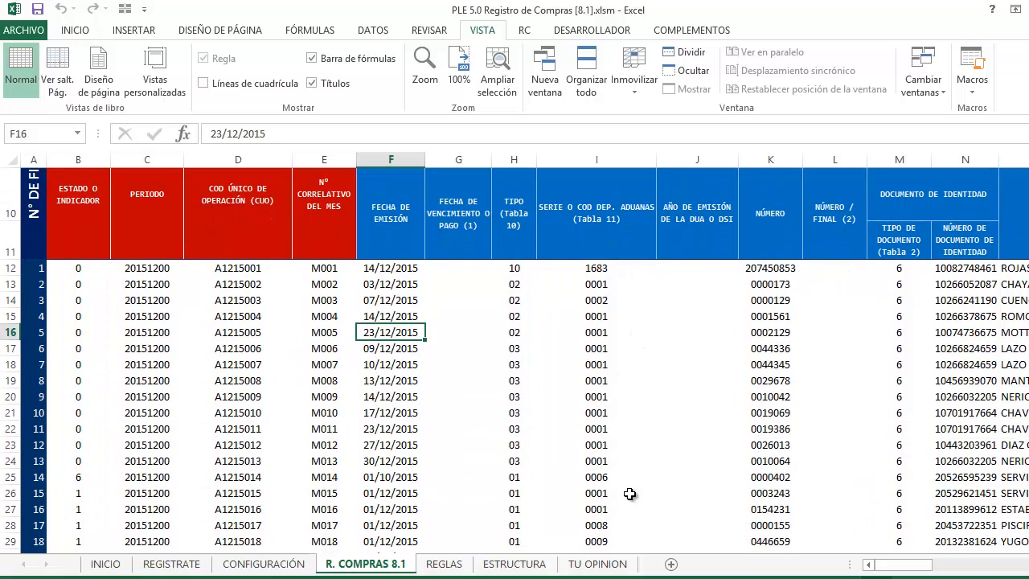
click(593, 490)
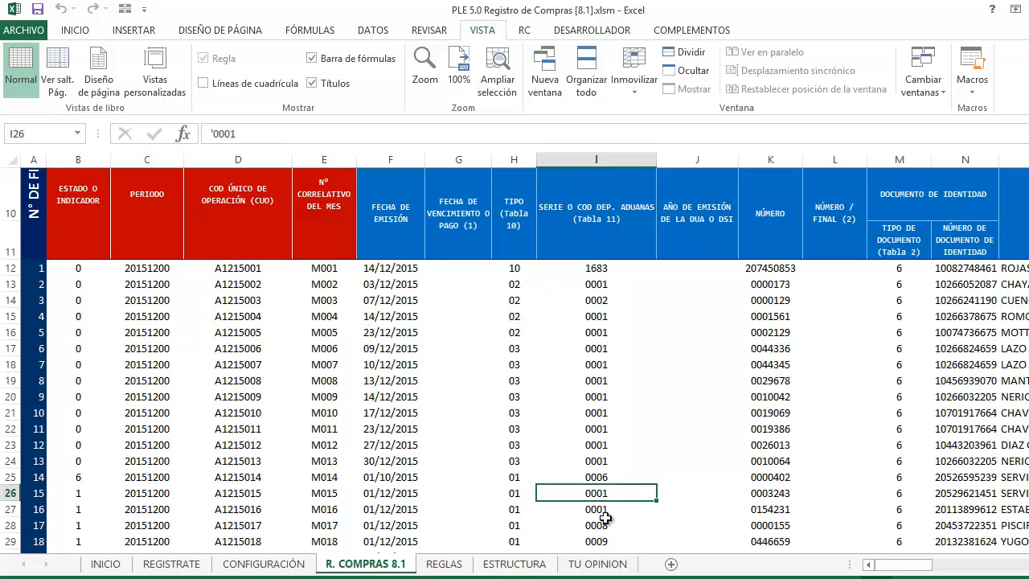
double_click(595, 492)
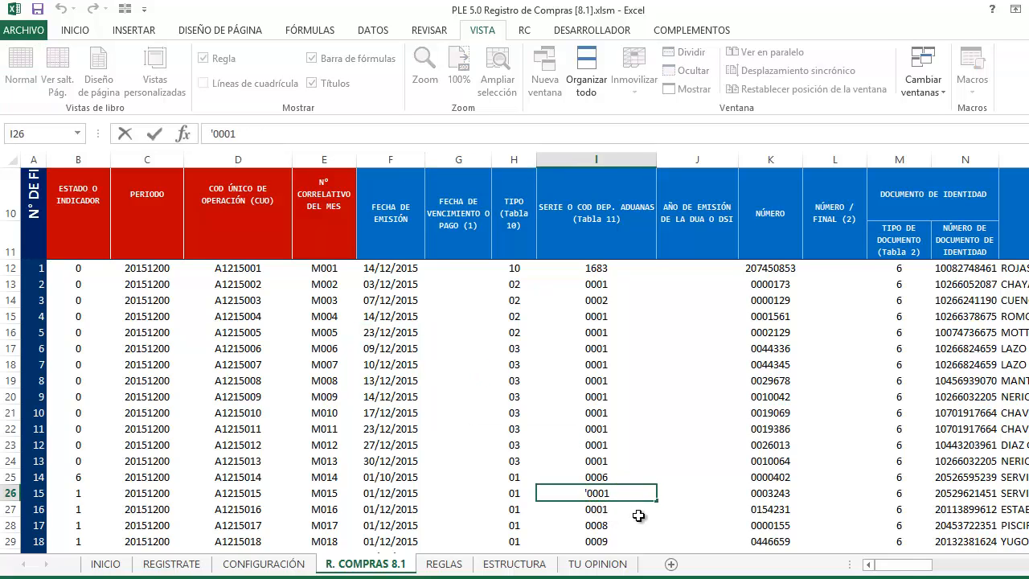
key(BackSpace)
text(9)
key(Return)
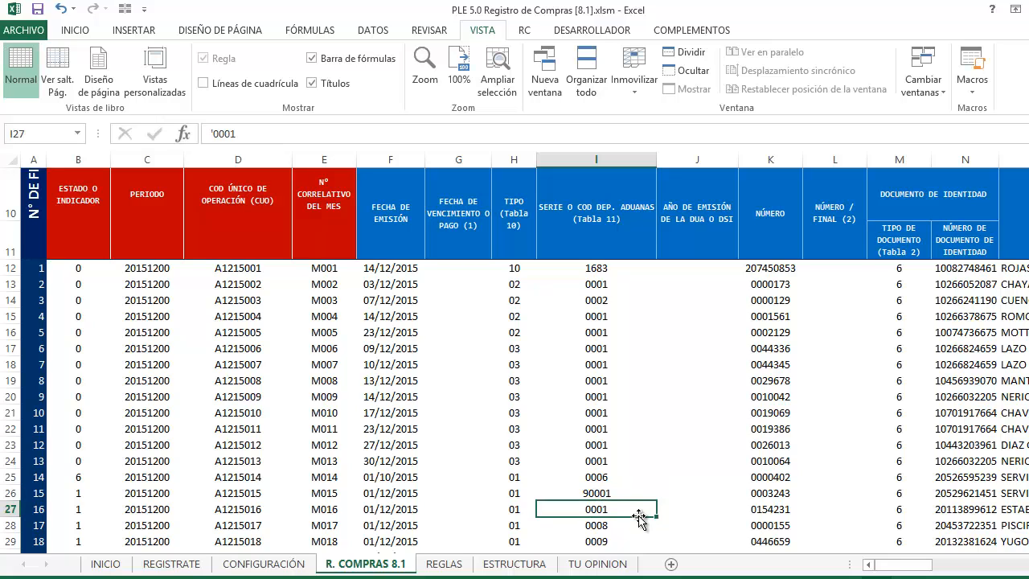
key(Up)
key(Right)
key(Right)
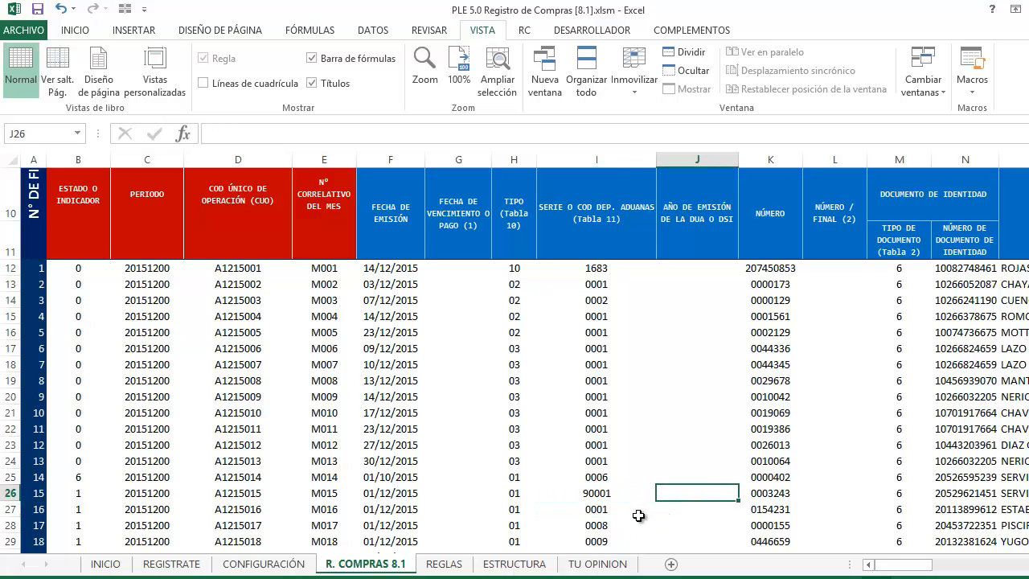
Clear the 23/12/2015 due date from cell G31
scroll(639, 515, down, 1)
scroll(640, 515, down, 2)
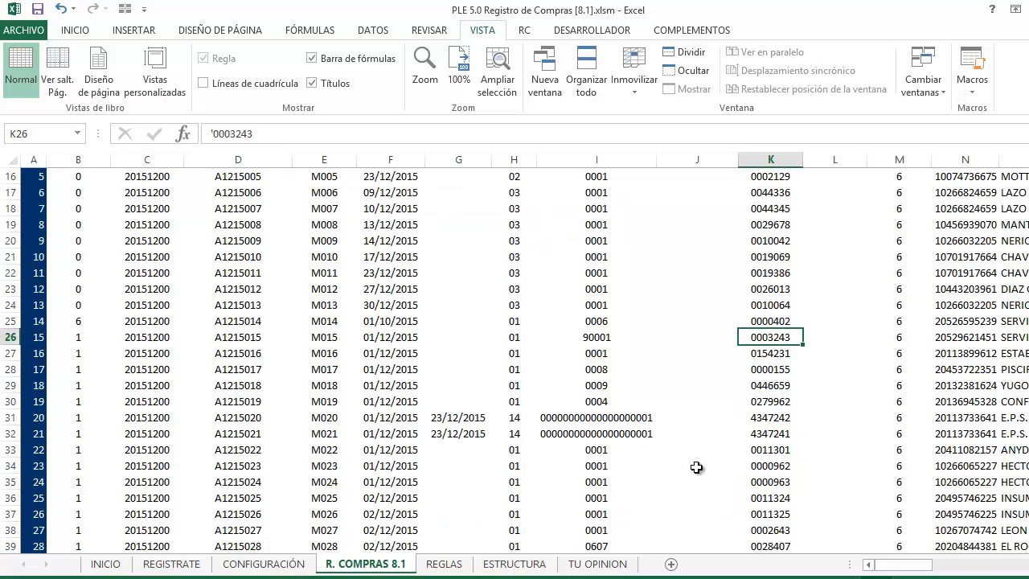
click(761, 417)
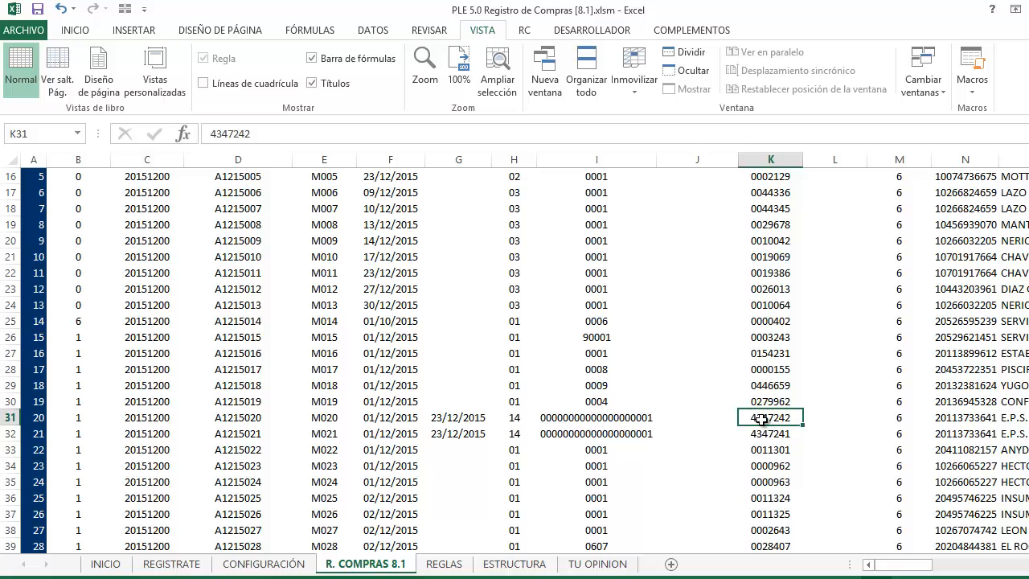
click(471, 422)
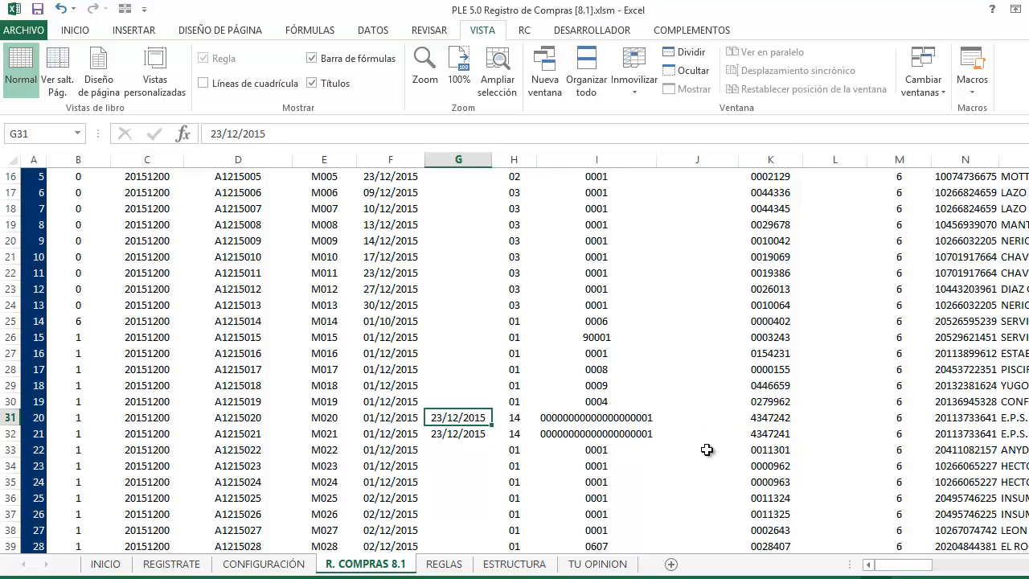
key(Delete)
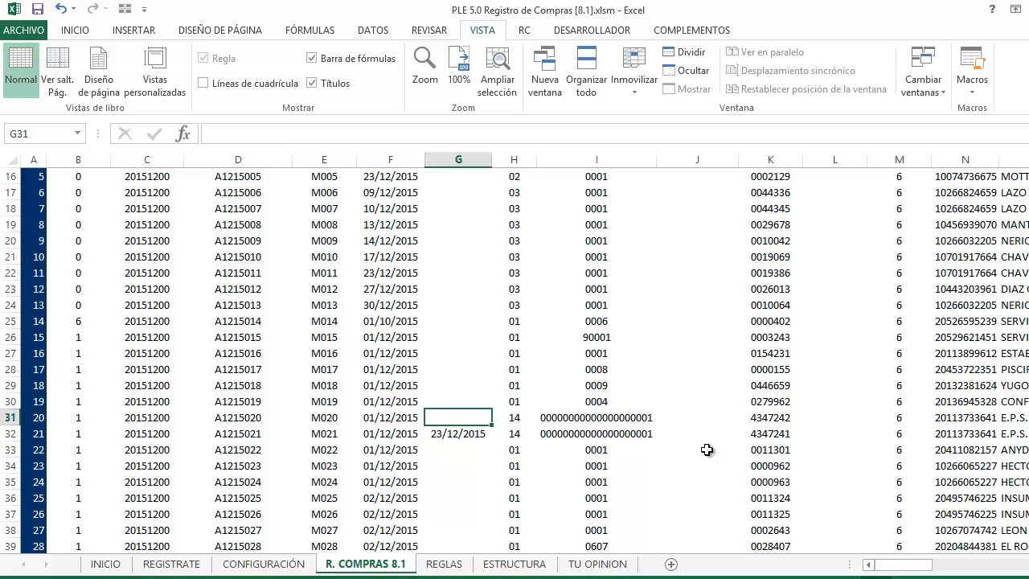
scroll(708, 448, up, 5)
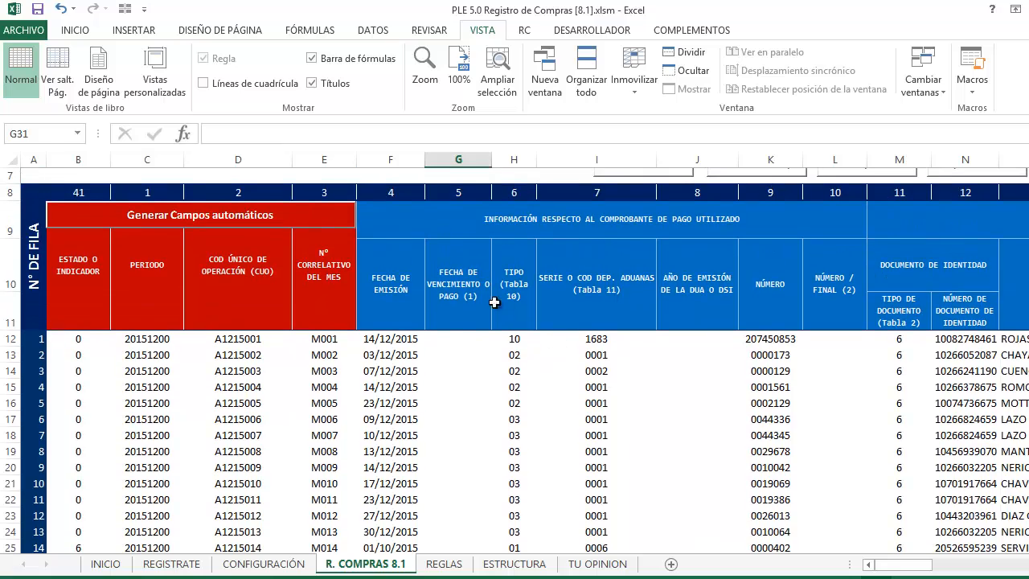
Clear the provider names in range O45:O52
scroll(474, 492, down, 6)
scroll(482, 386, up, 4)
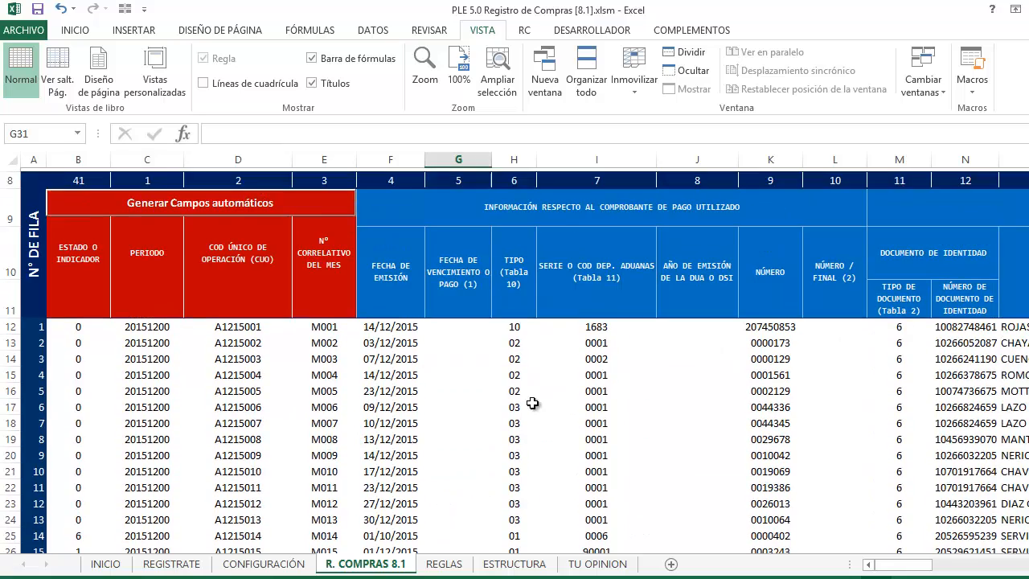
drag(885, 563, 947, 569)
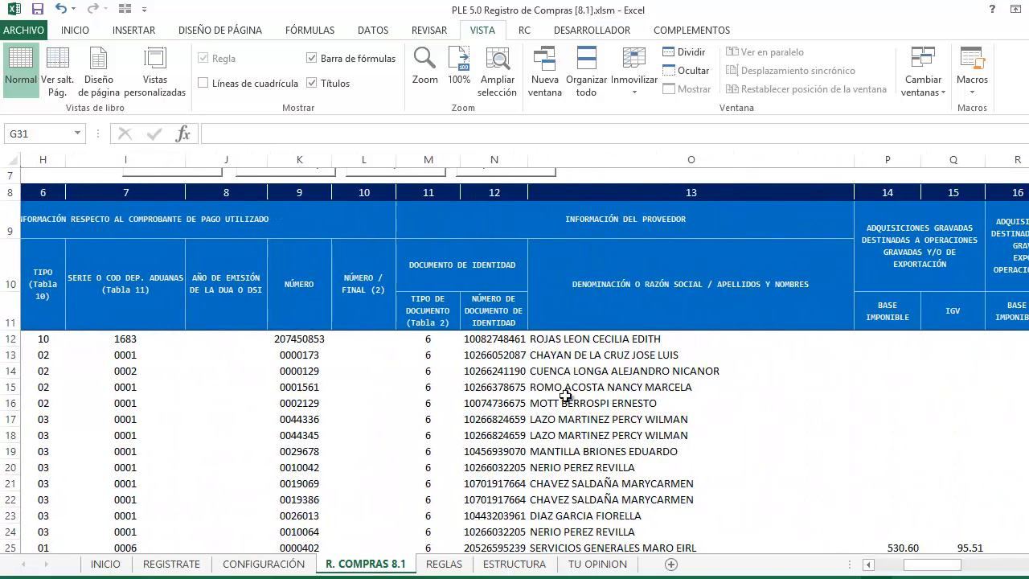
scroll(575, 465, down, 7)
scroll(575, 465, down, 2)
drag(582, 353, 582, 461)
key(Delete)
click(383, 432)
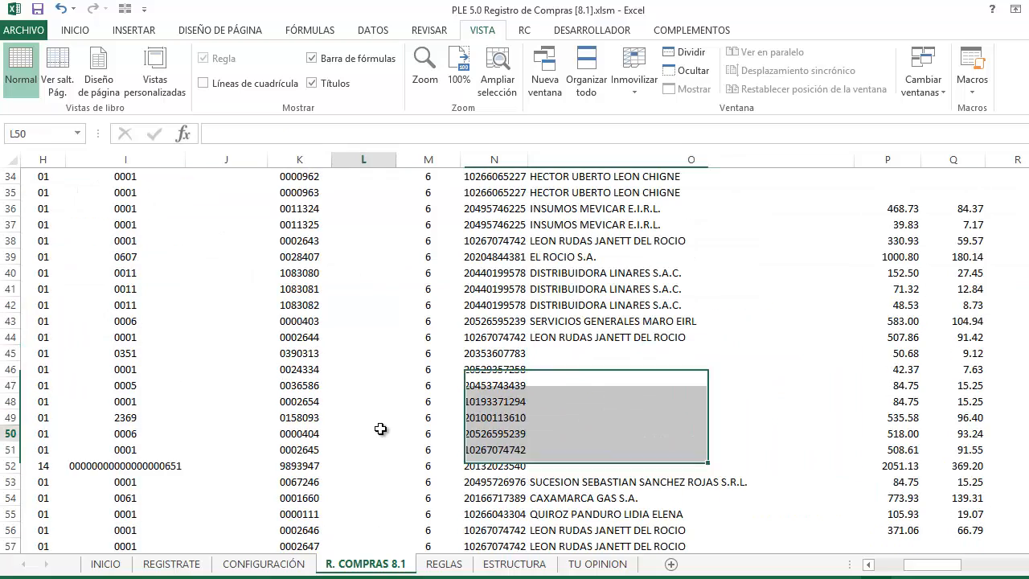
scroll(639, 401, up, 6)
scroll(823, 345, up, 3)
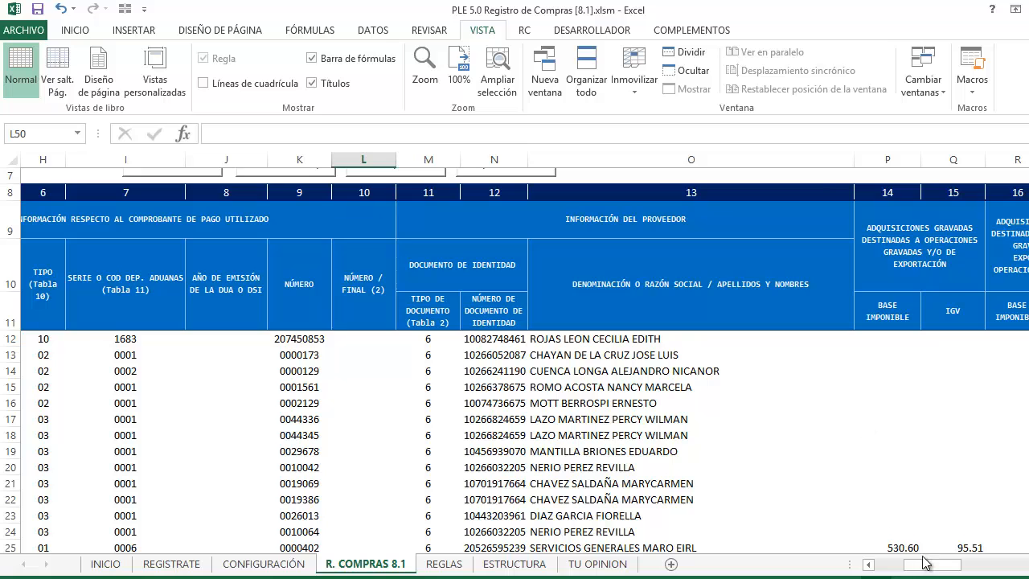
Change V16 from 30.00 to the non-numeric value 3A0.00
drag(931, 565, 957, 565)
click(852, 404)
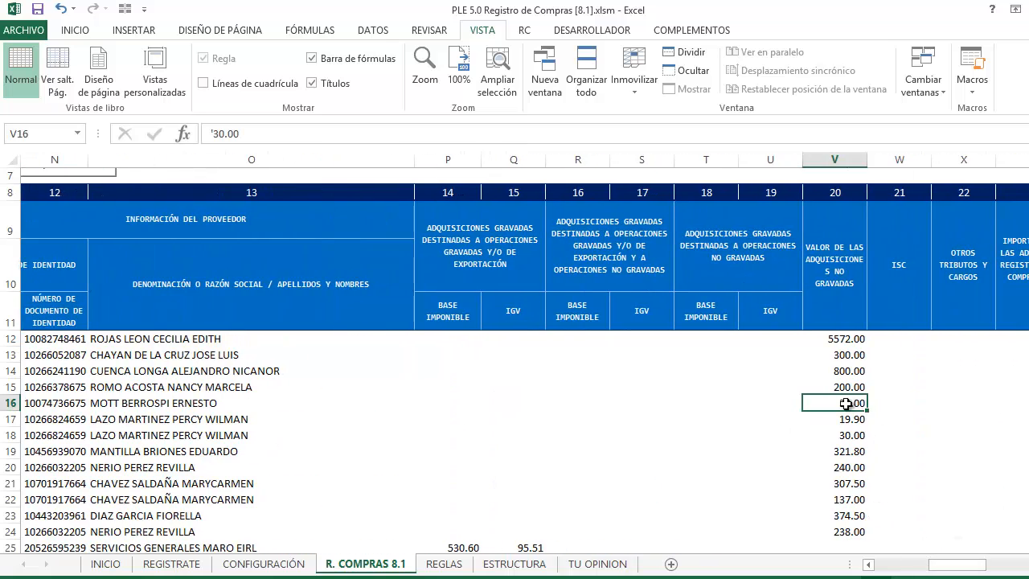
double_click(857, 410)
text(A)
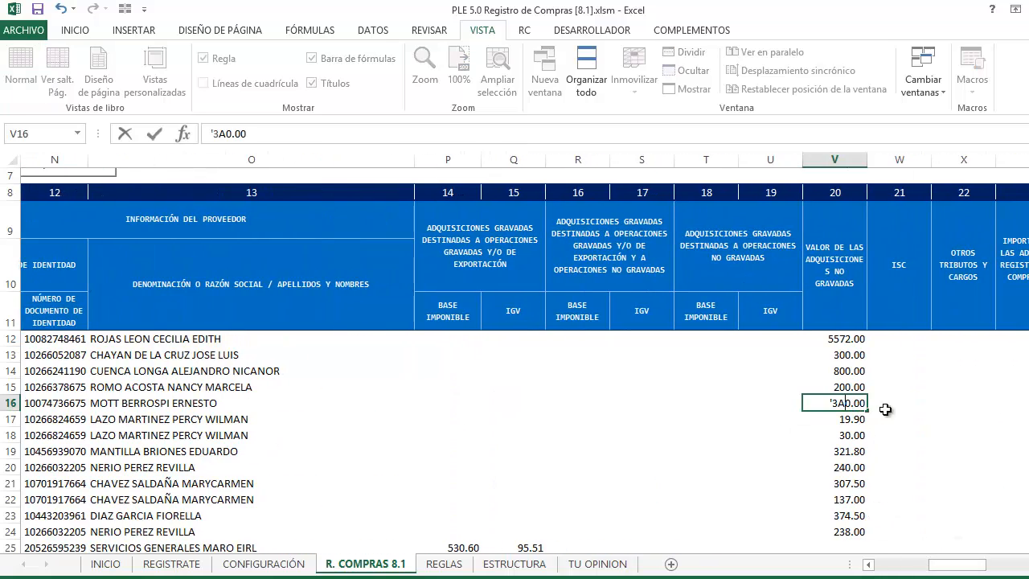
click(956, 409)
Enter USD as row 14's currency code in Z14 and check the exchange rate cell
drag(968, 566, 982, 569)
click(542, 374)
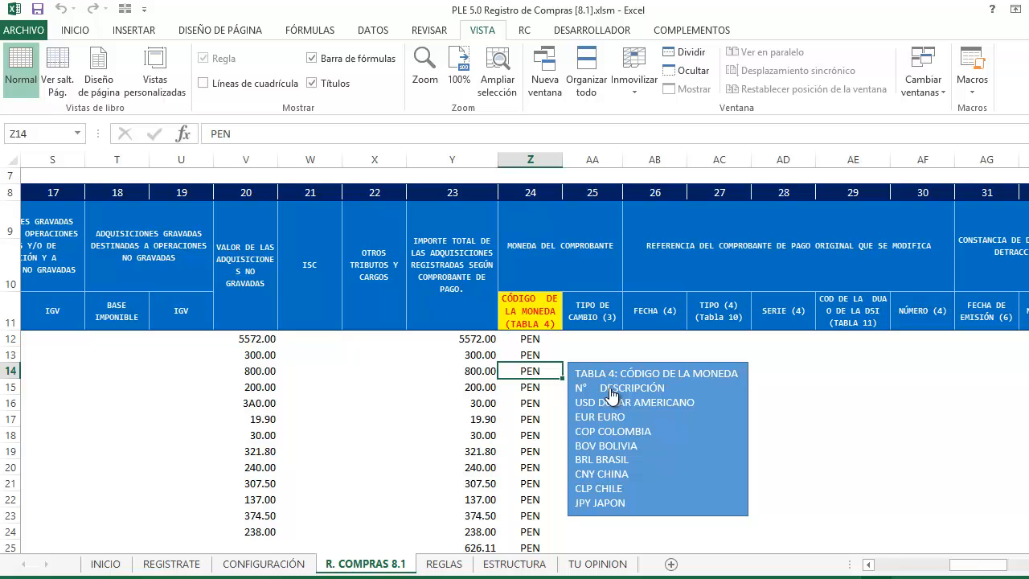
text(USD)
key(Tab)
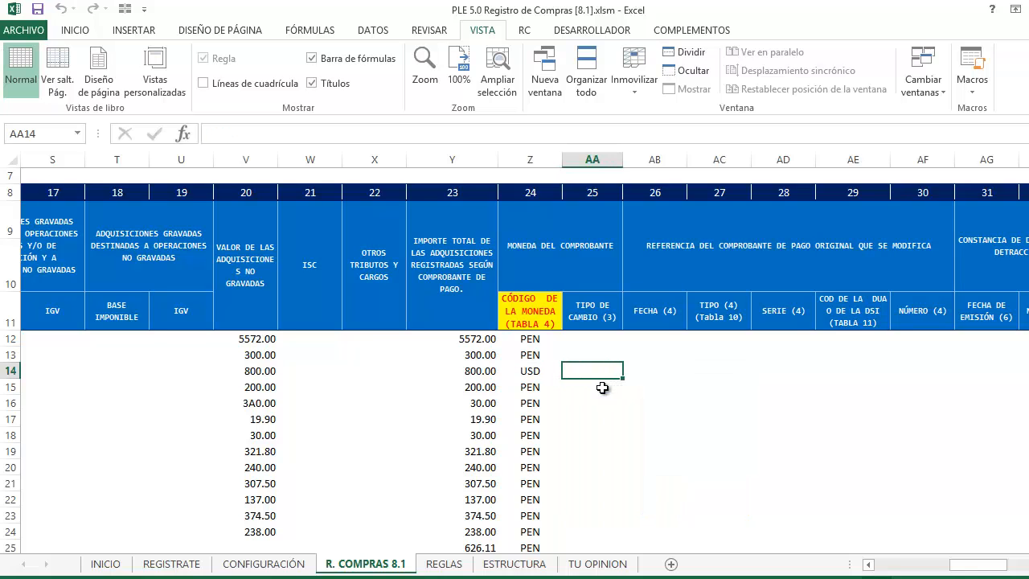
click(535, 374)
click(601, 375)
drag(983, 569, 917, 567)
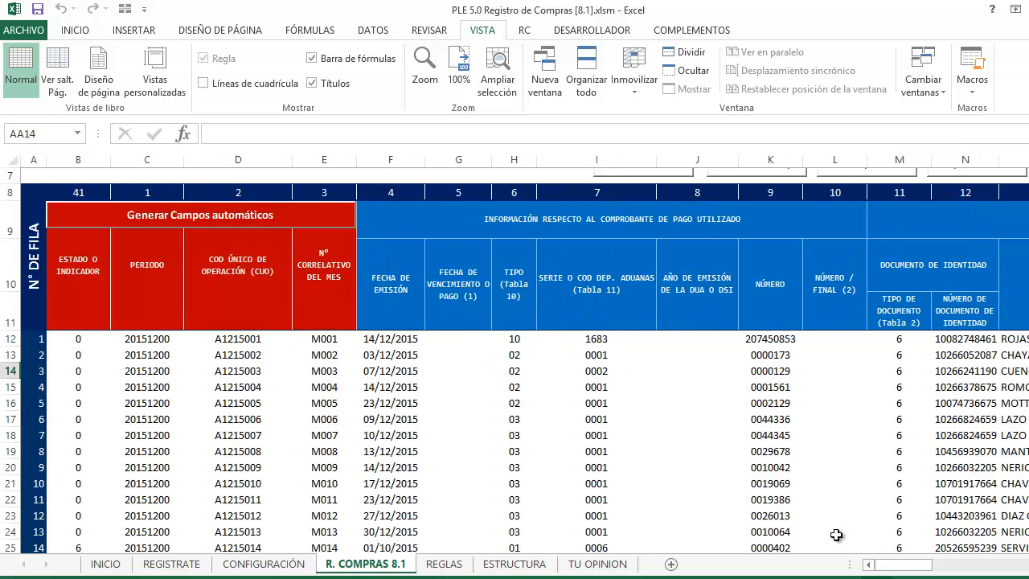
scroll(828, 531, up, 2)
Generate the .txt once more, accepting the message and declining to open the file
click(663, 248)
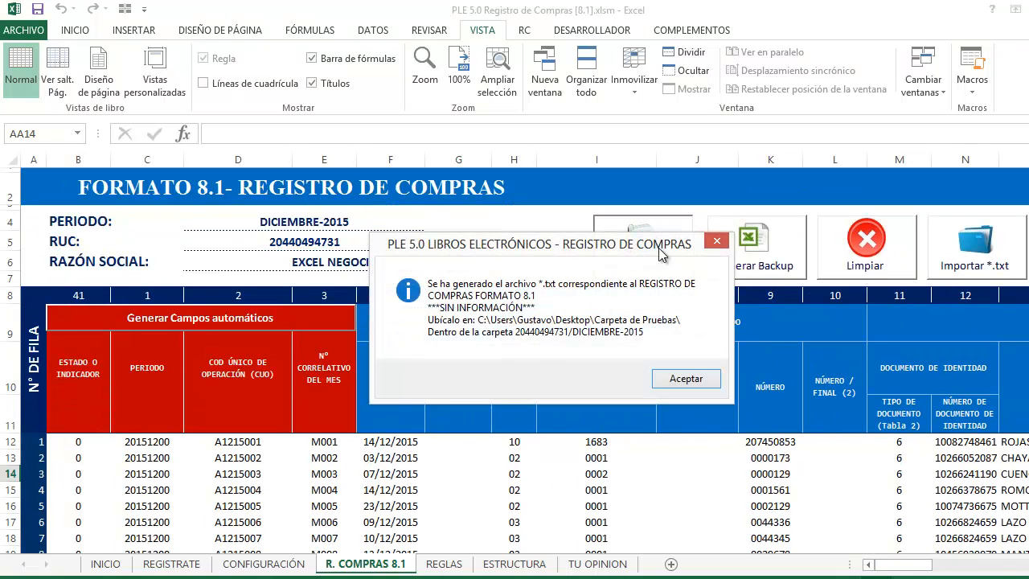
click(675, 380)
click(667, 366)
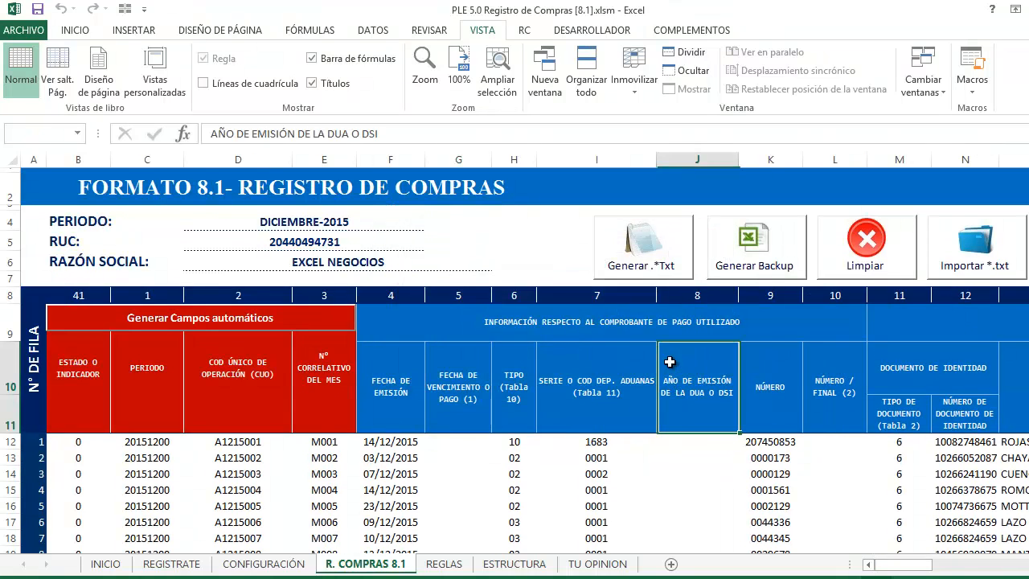
Switch the CONFIGURACIÓN content indicator to Con información
click(294, 569)
click(630, 455)
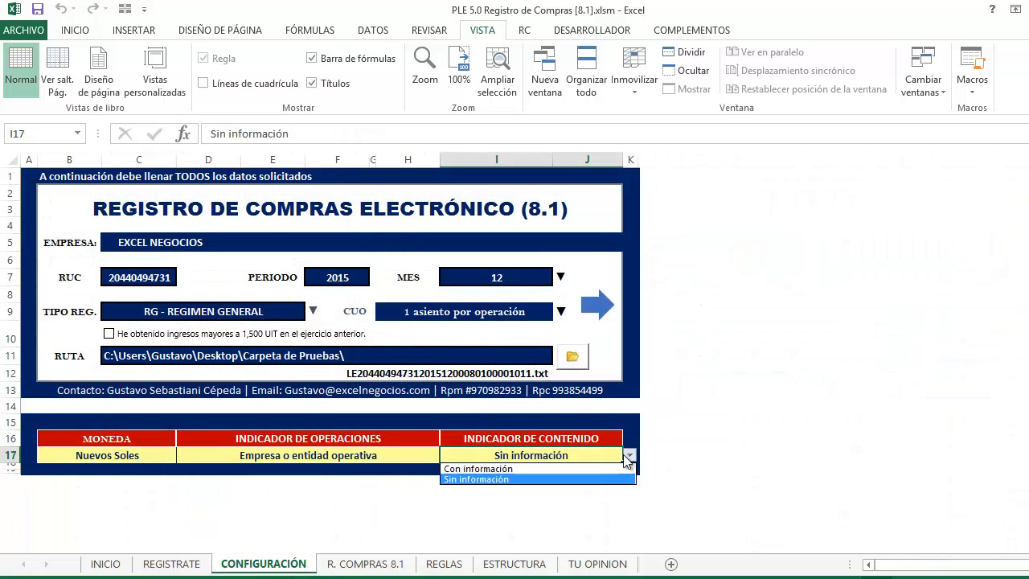
click(603, 468)
click(394, 563)
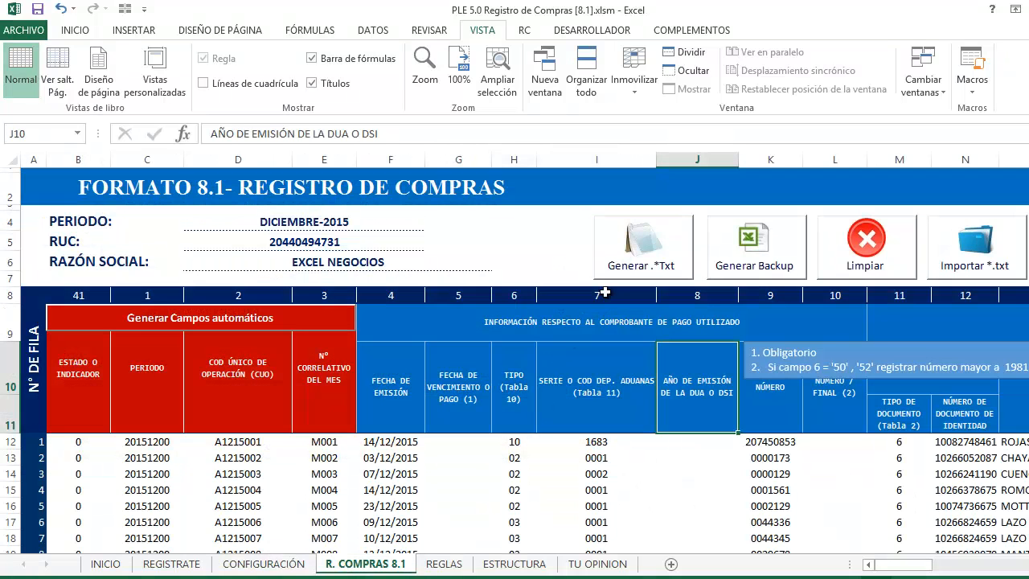
Regenerate the .txt, confirming the operation-state review and the Estado 9 warning
click(640, 259)
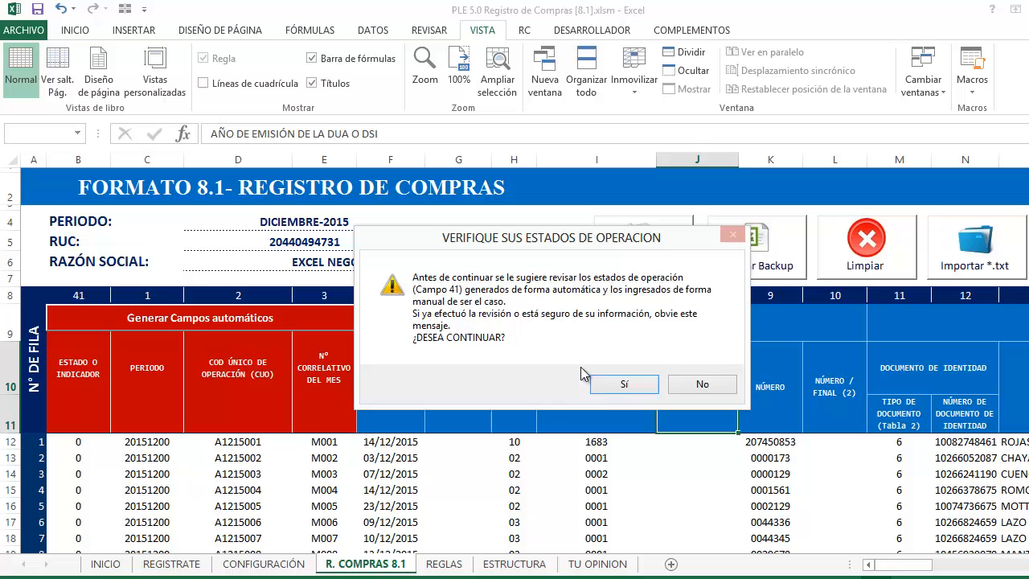
click(628, 385)
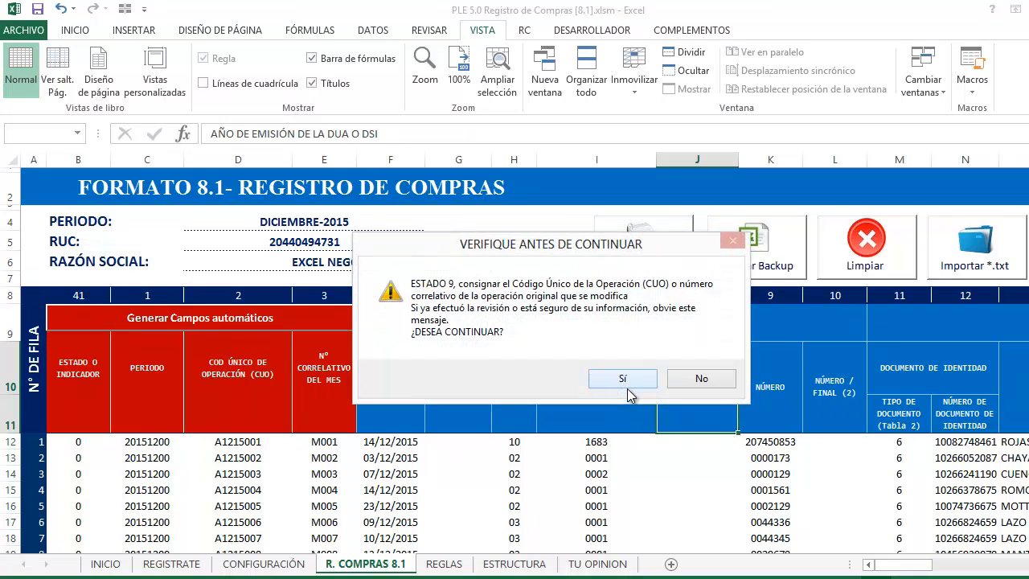
click(630, 385)
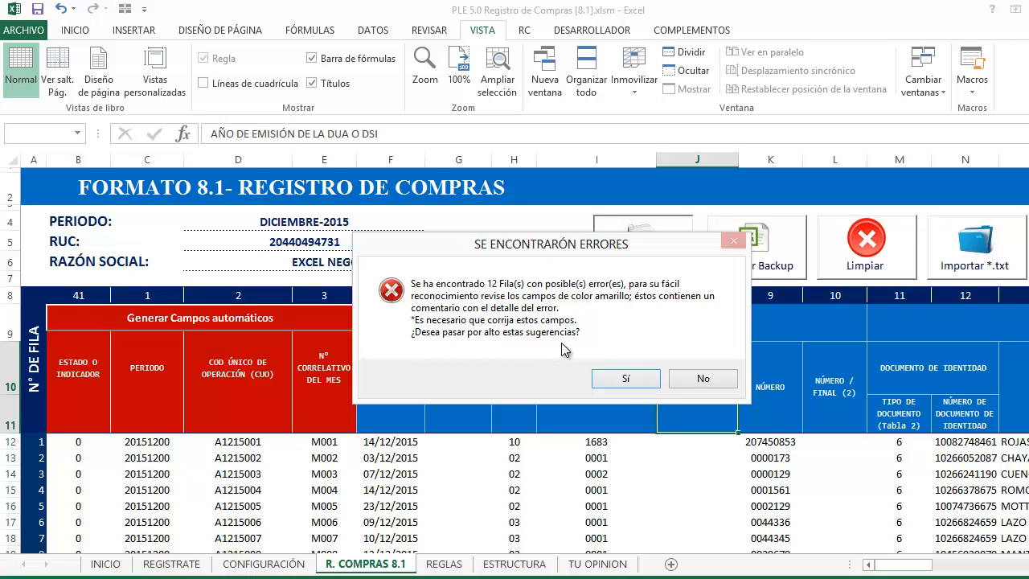
Decline skipping errors, then read the notes on the blank G31 due date and 90001 series in I26
click(706, 381)
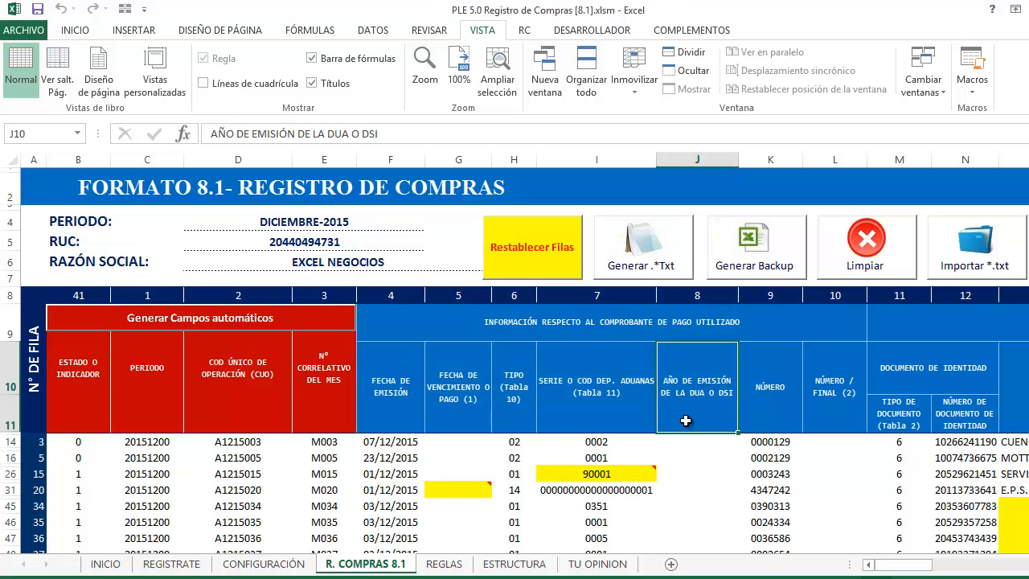
scroll(685, 420, down, 3)
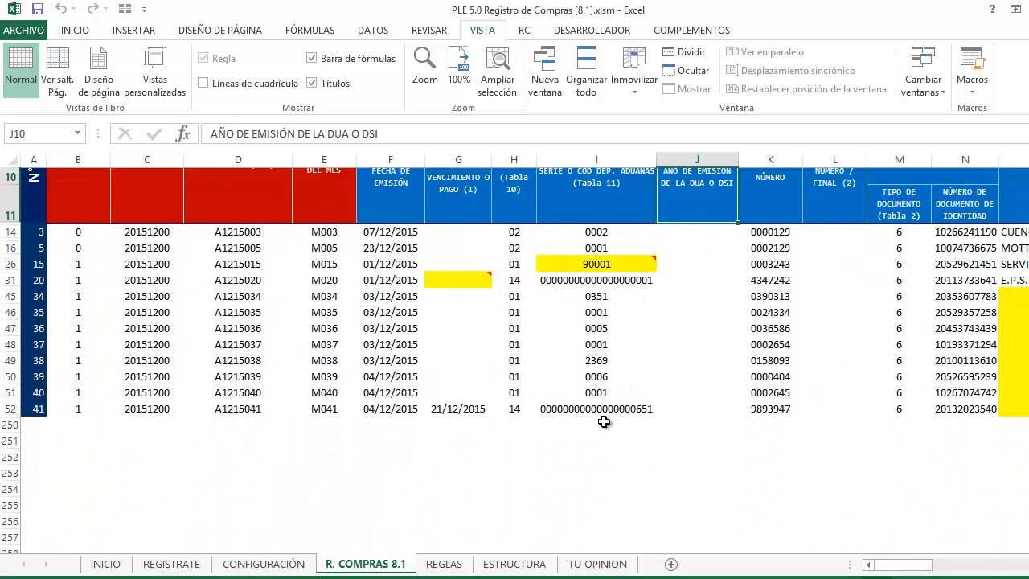
scroll(604, 421, up, 1)
click(469, 368)
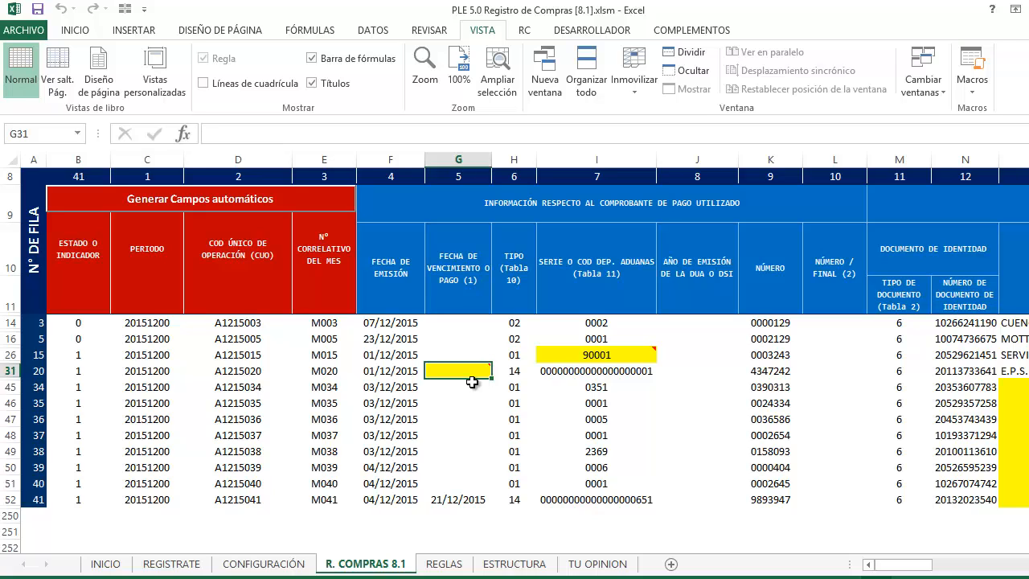
click(600, 354)
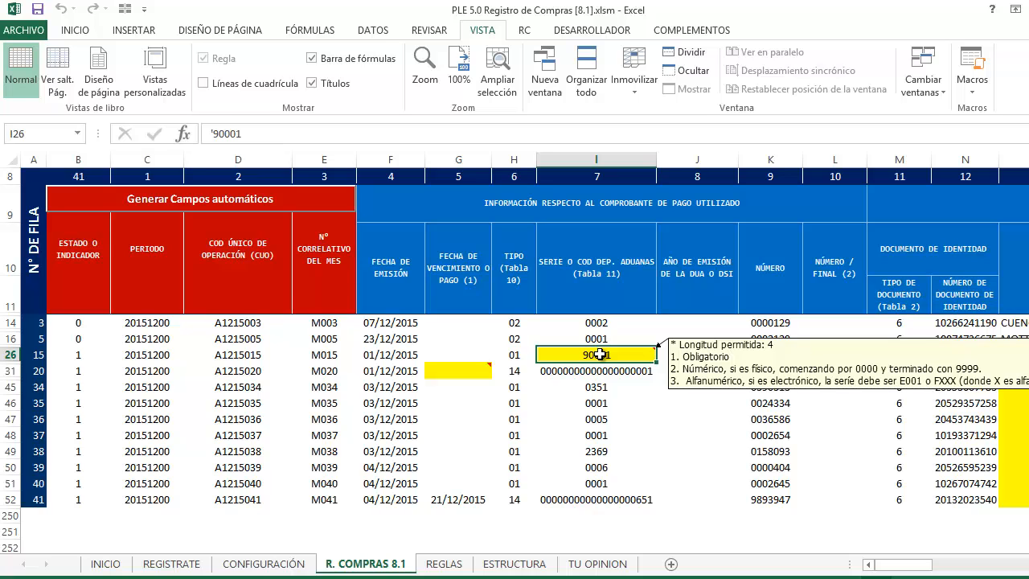
Read the error notes for missing supplier names in O45 and O47, 3A0.00 in V16, and AA14's exchange rate
drag(901, 565, 929, 573)
click(747, 390)
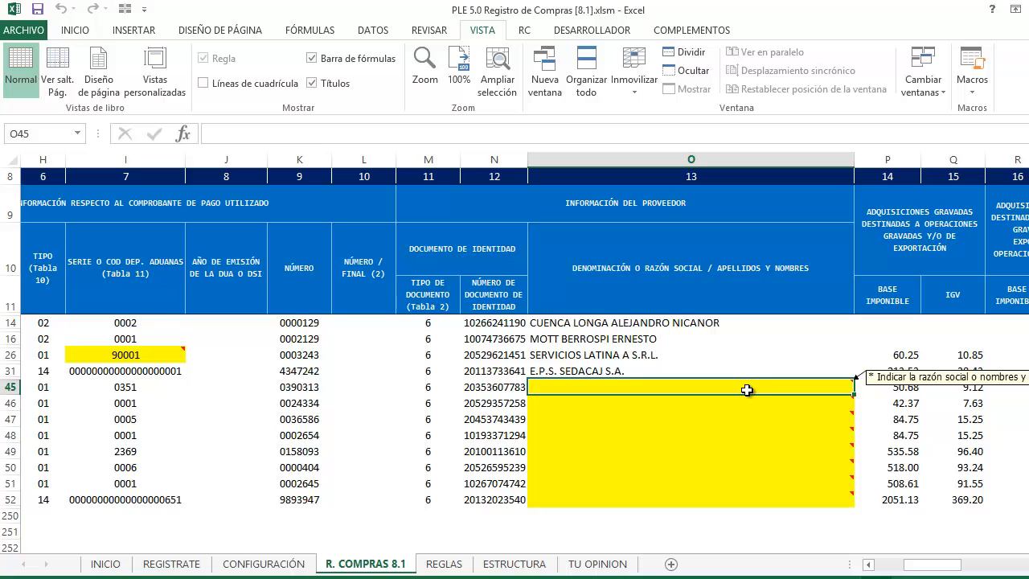
click(658, 419)
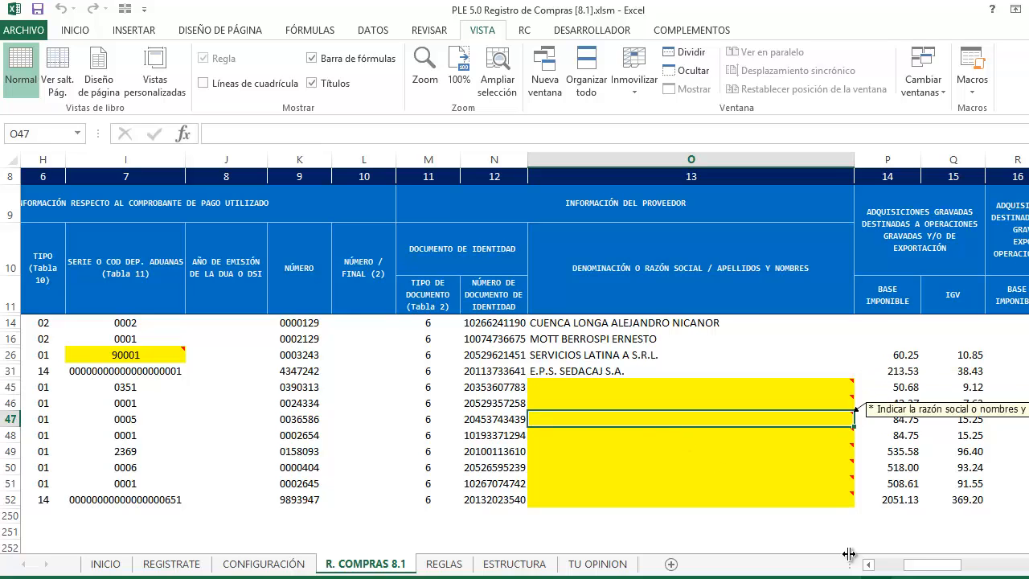
drag(943, 572, 989, 569)
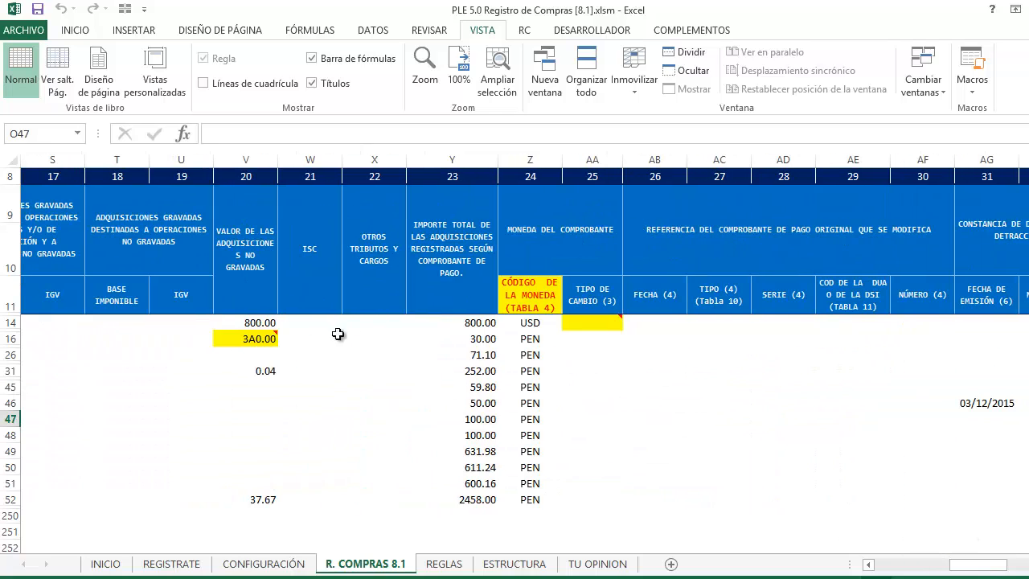
click(239, 338)
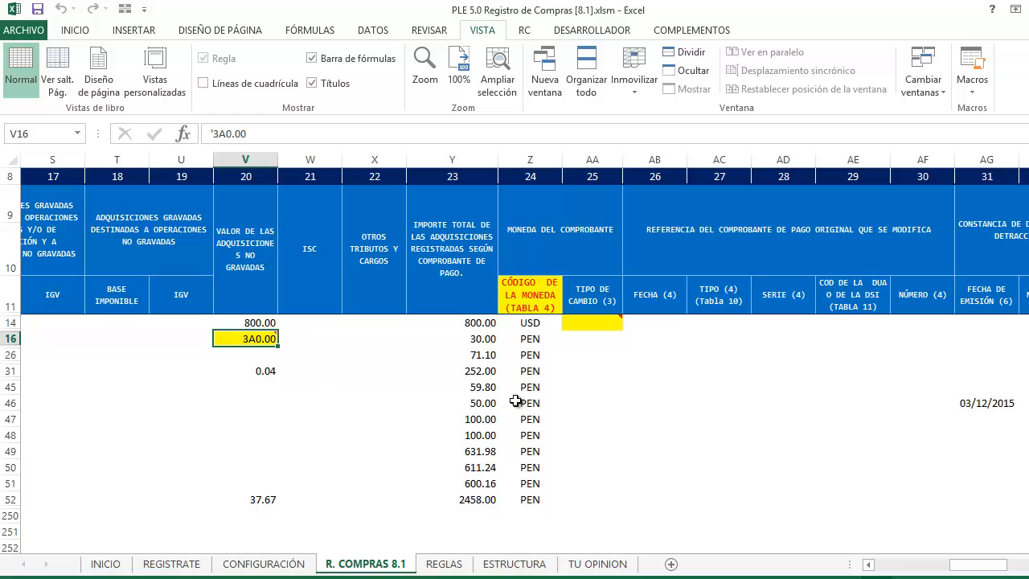
click(605, 324)
Check the Z14 currency choices without changing them and scroll back
scroll(650, 435, up, 1)
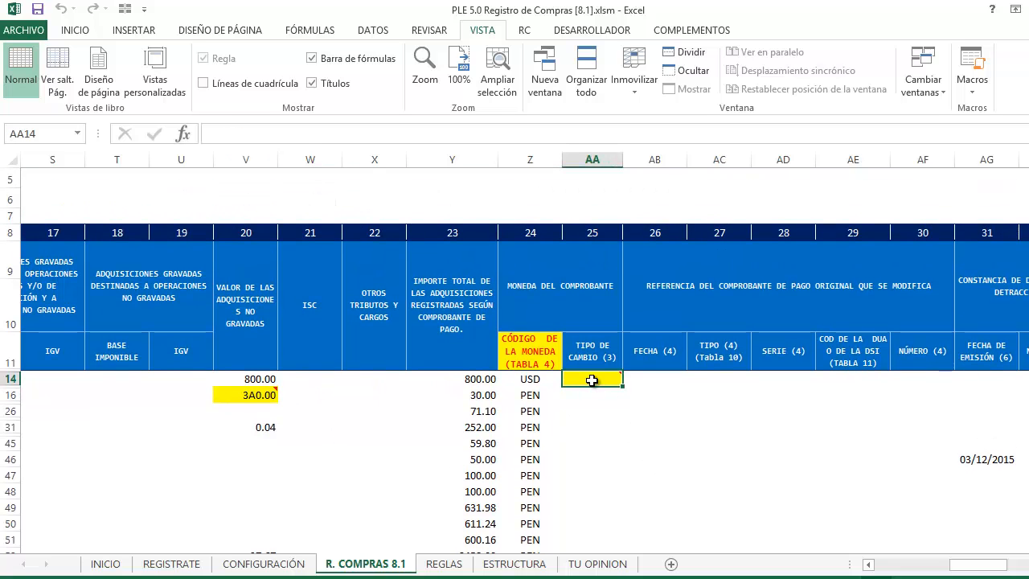
mouse_move(592, 380)
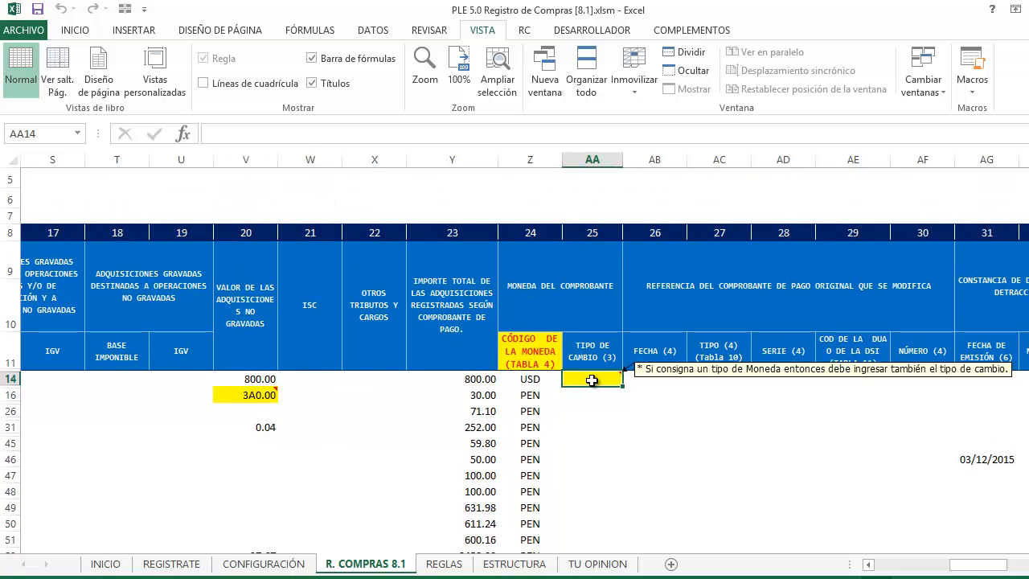
click(537, 379)
click(570, 378)
click(604, 376)
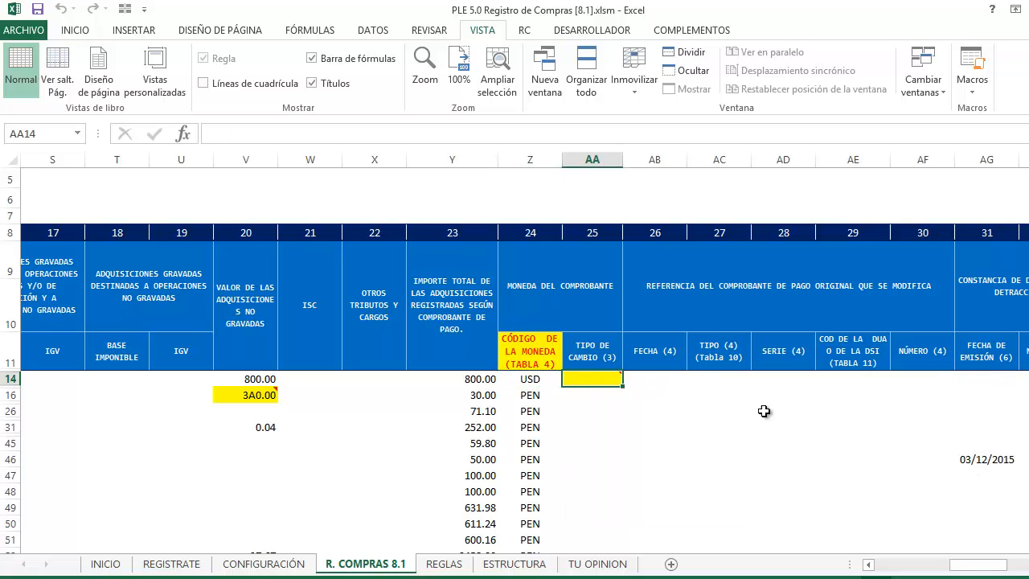
drag(982, 565, 619, 508)
scroll(424, 422, up, 1)
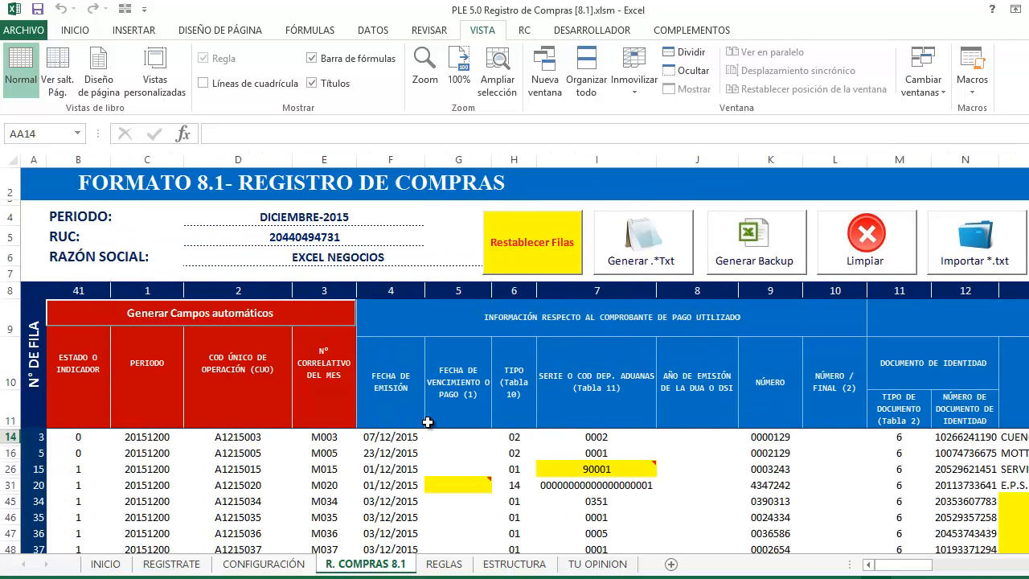
click(551, 249)
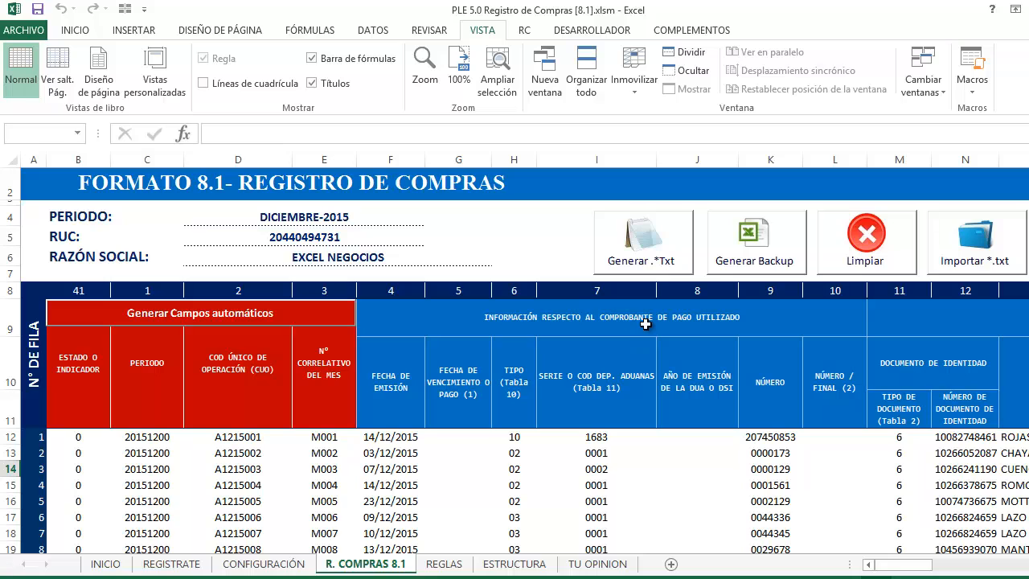
click(527, 158)
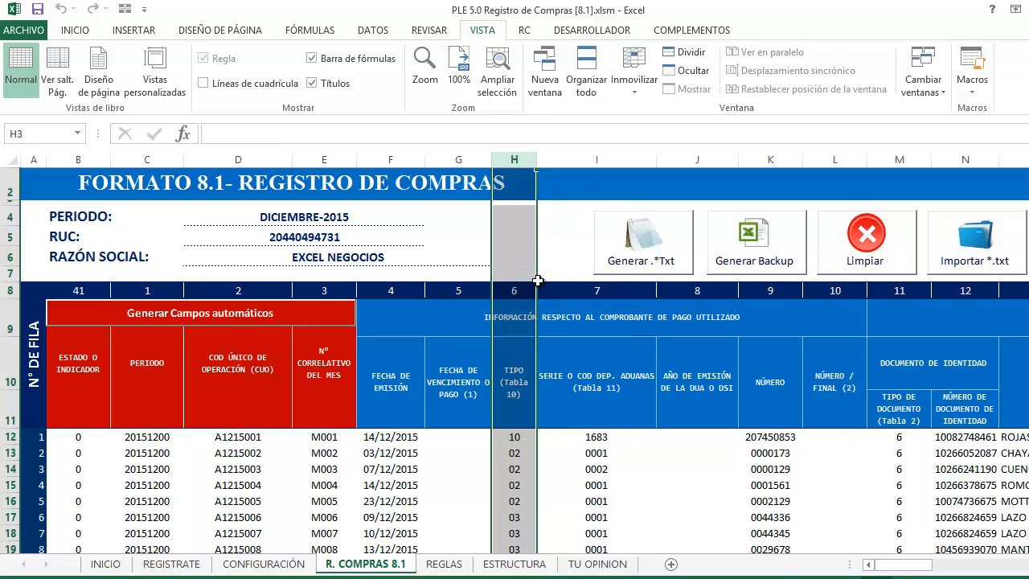
scroll(29, 482, down, 1)
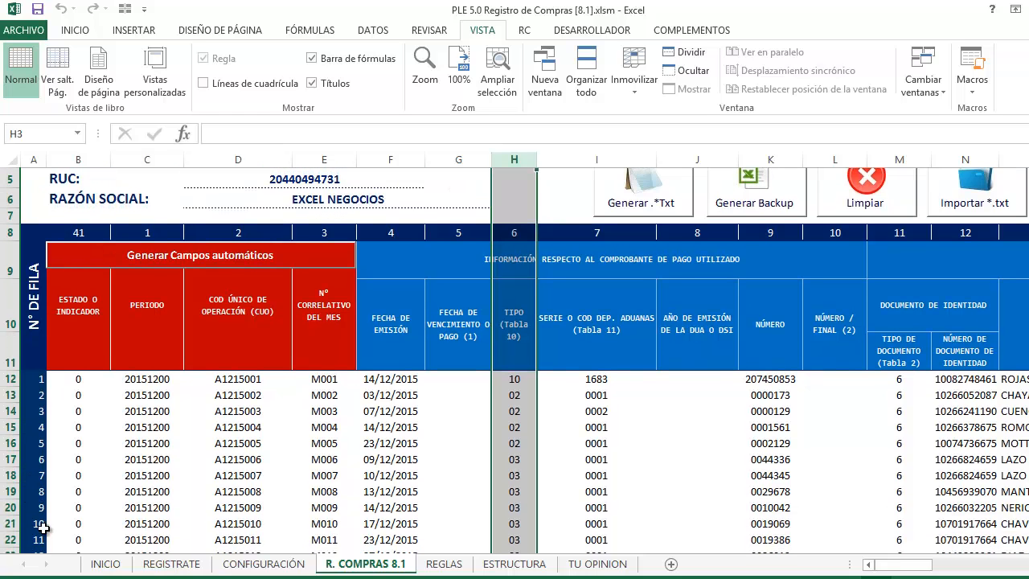
scroll(42, 527, down, 1)
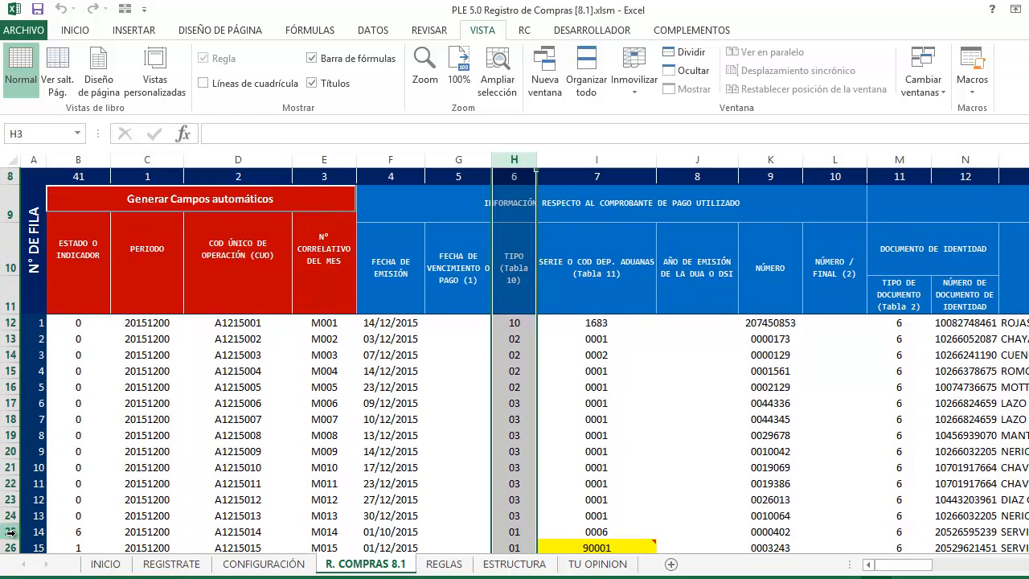
click(14, 532)
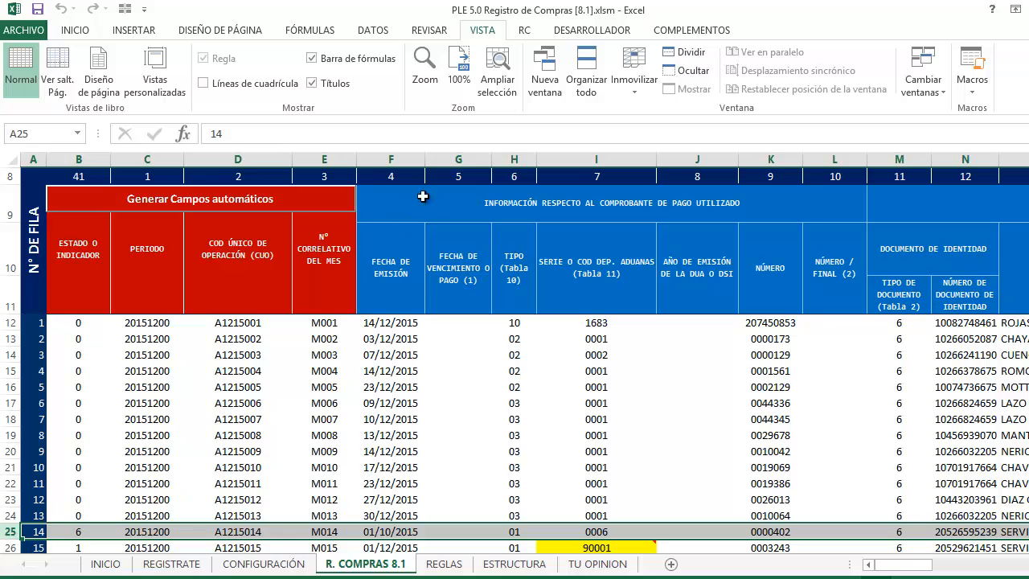
click(500, 154)
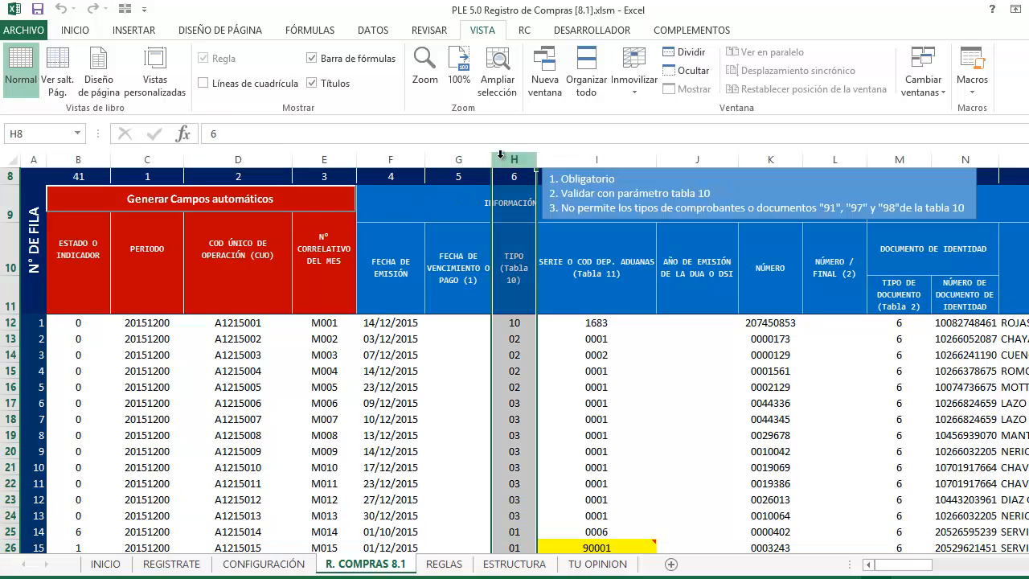
click(7, 532)
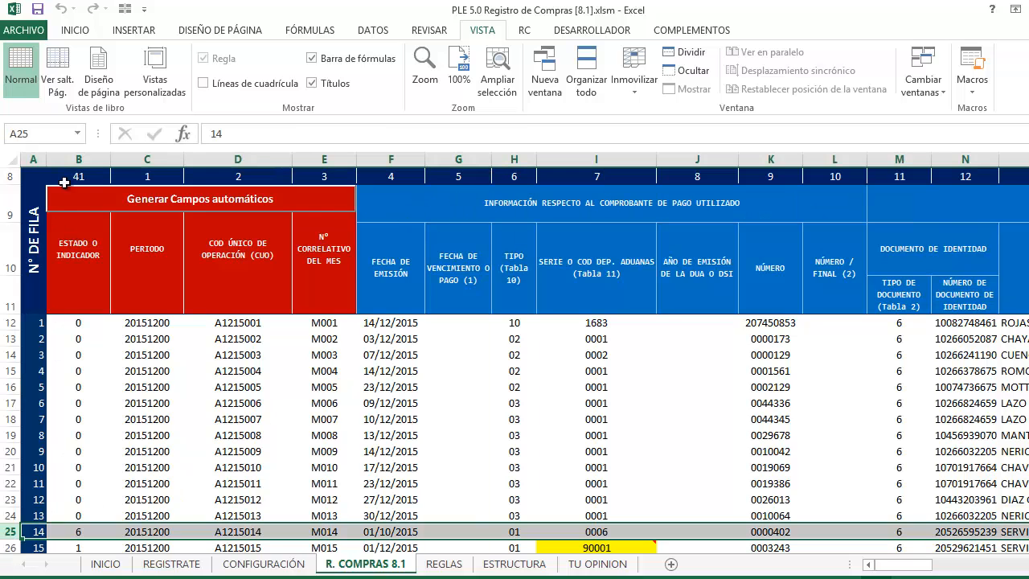
click(33, 160)
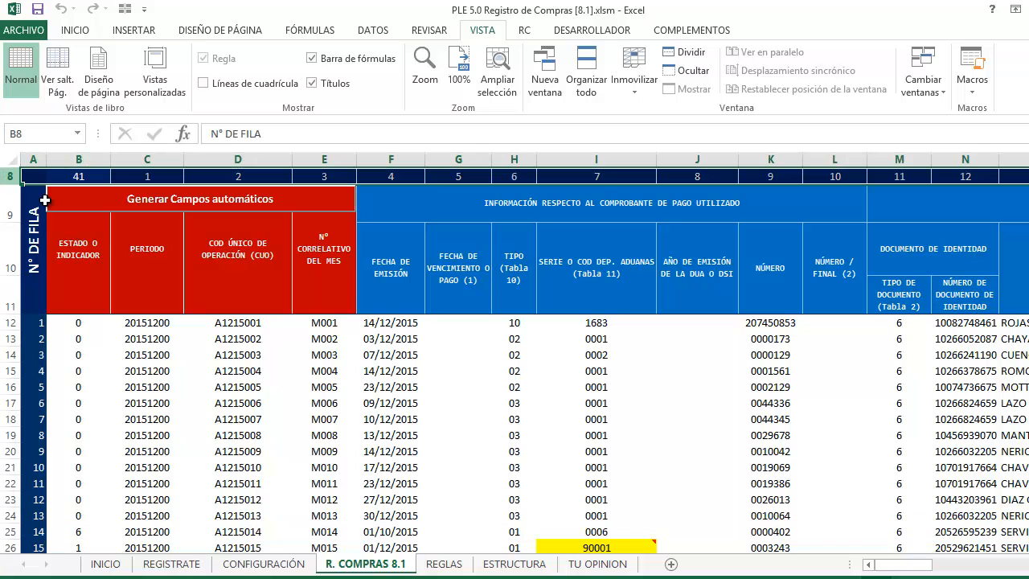
click(324, 435)
scroll(381, 465, up, 2)
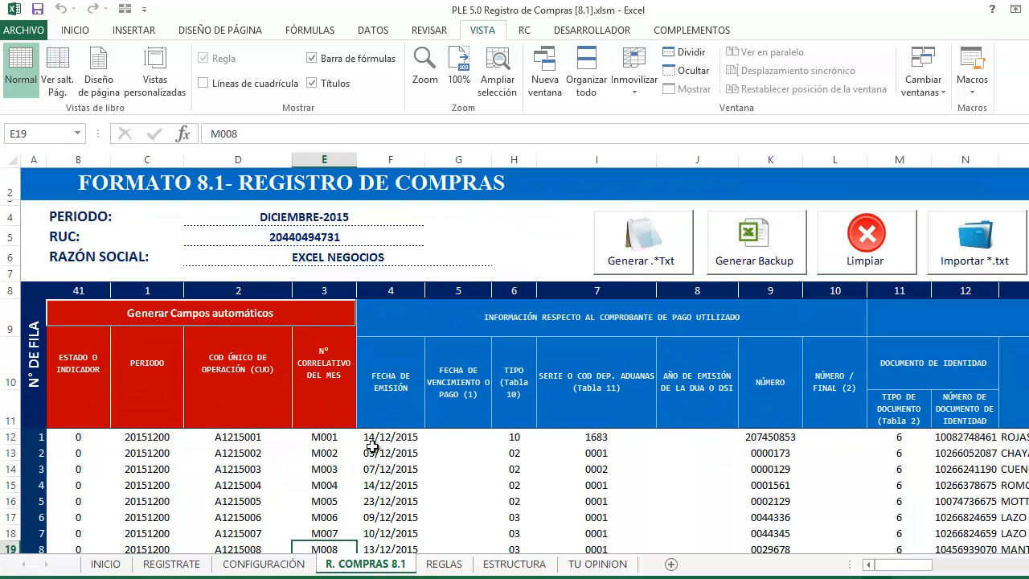
click(69, 290)
click(78, 160)
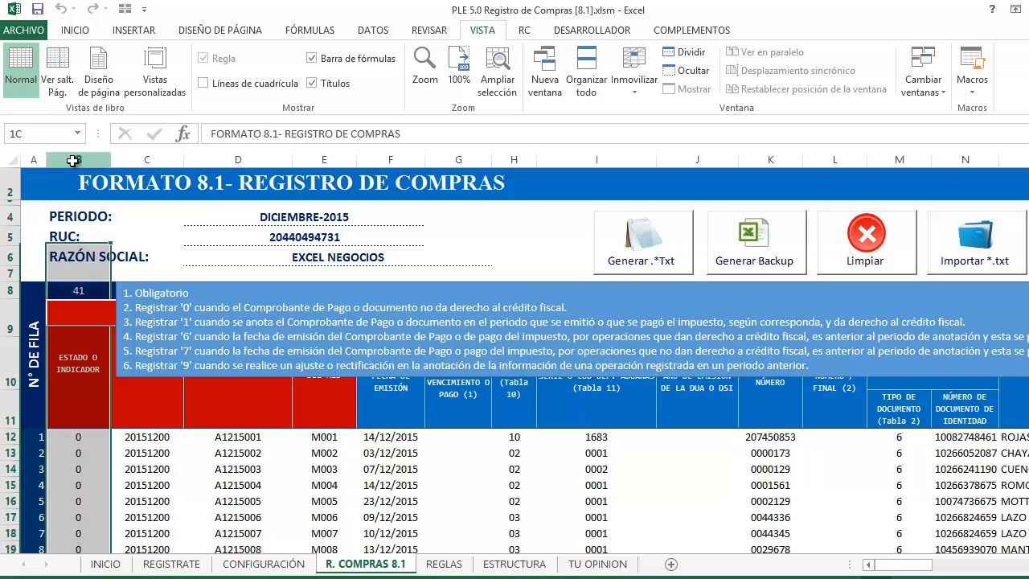
click(278, 498)
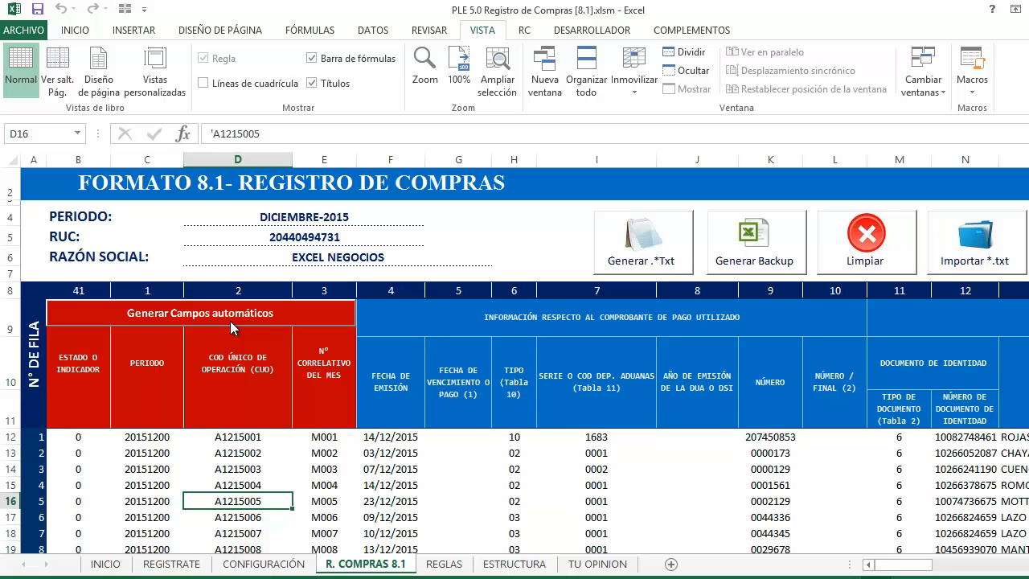
Create the register's Backup .xls with Generar Backup, look over the copy, and close it
click(761, 249)
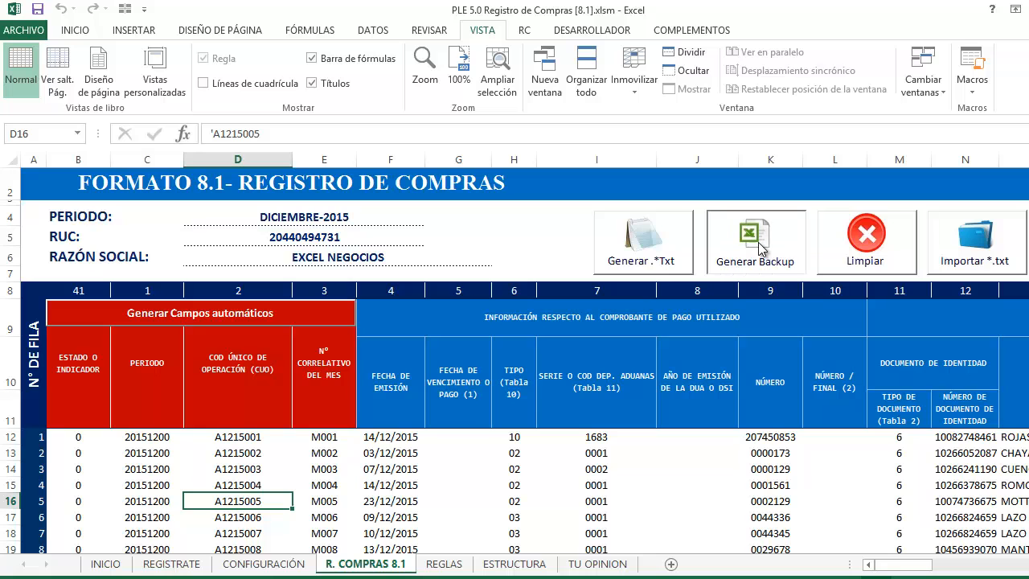
click(672, 363)
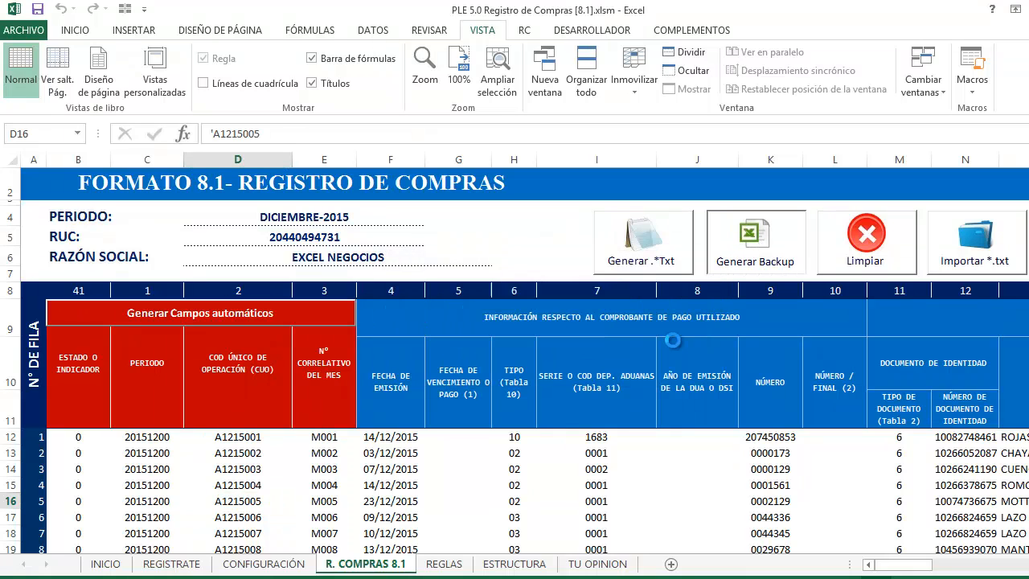
click(676, 360)
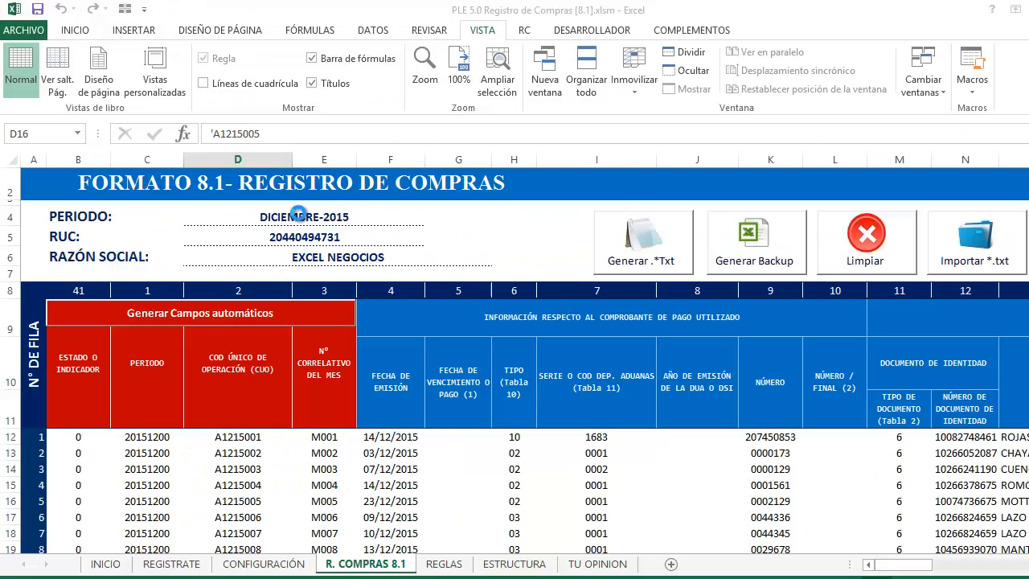
scroll(359, 410, down, 6)
scroll(358, 414, up, 6)
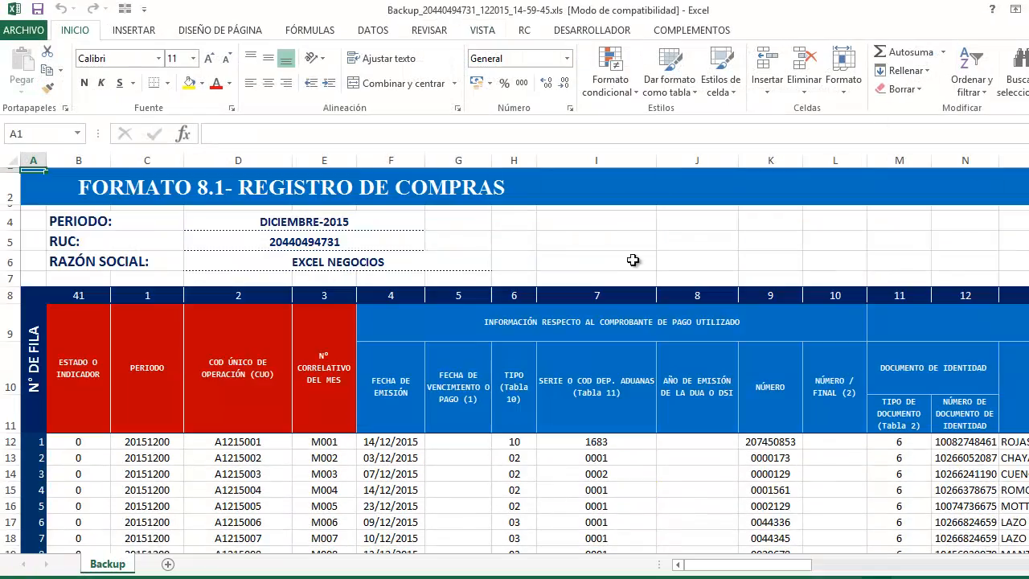
key(alt+F4)
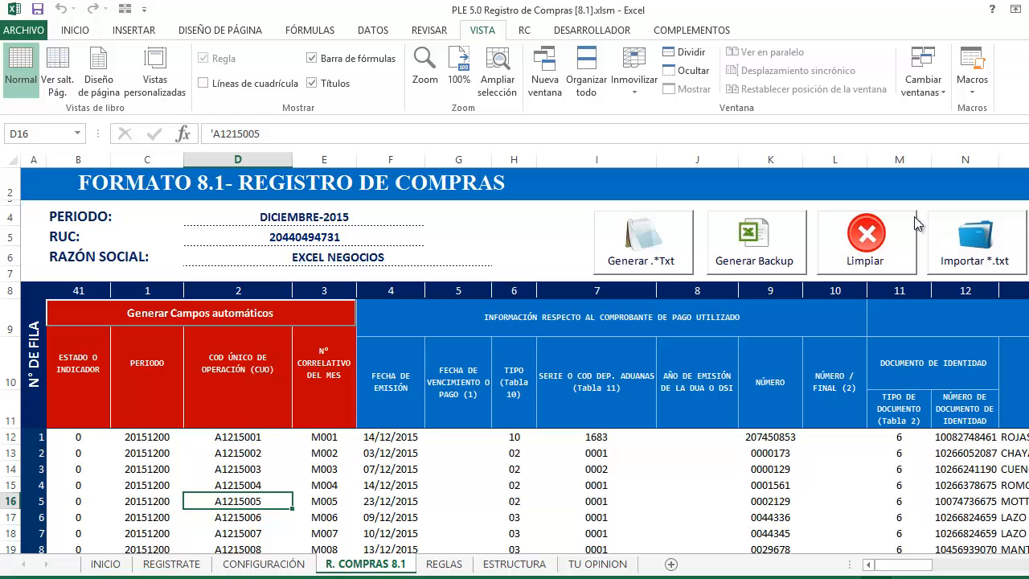
Delete all purchase records, then import the second .txt file from Escritorio > Carpeta de Pruebas > RUC > DICIEMBRE-2015
click(878, 245)
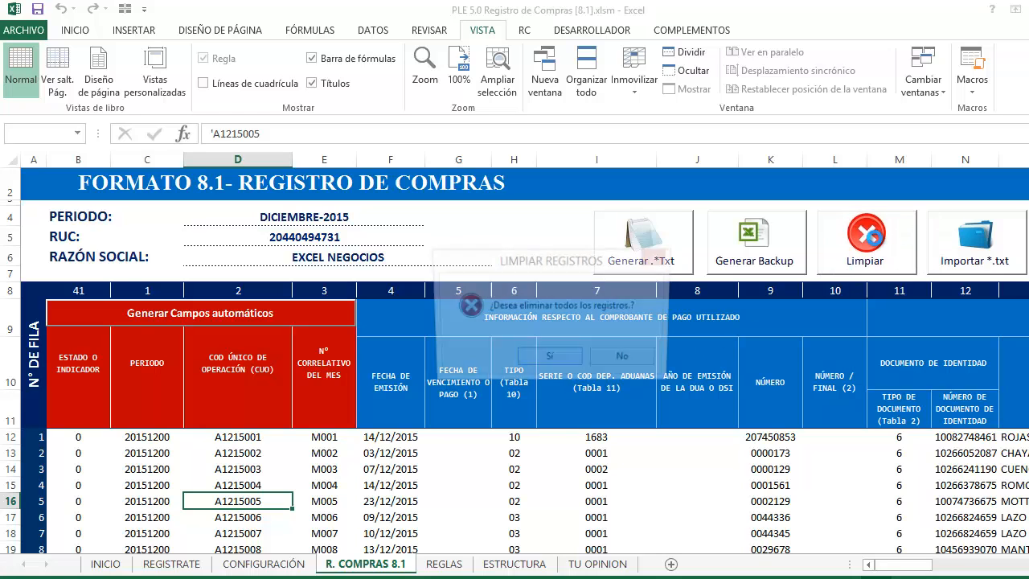
click(553, 369)
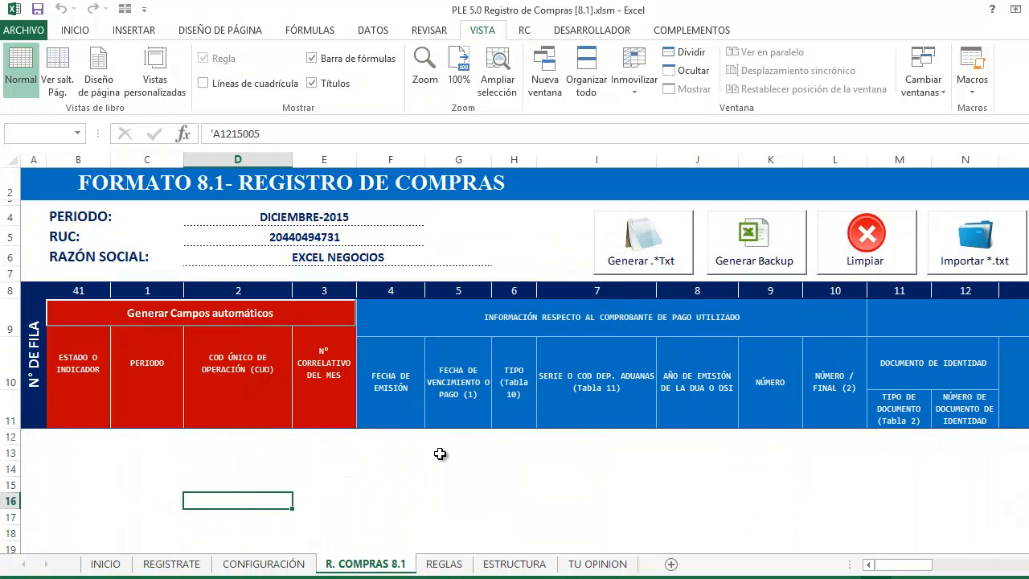
click(1003, 261)
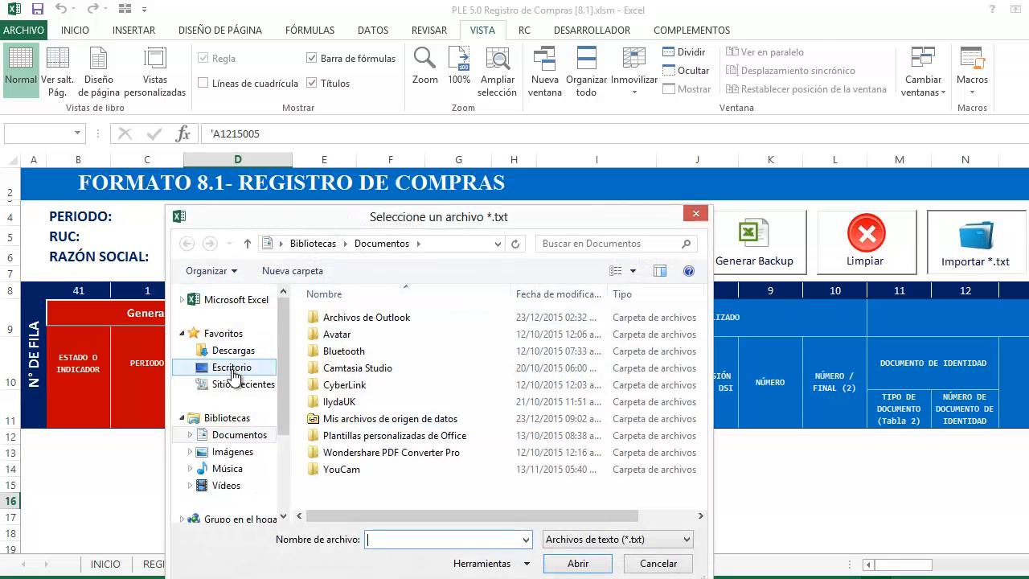
click(232, 368)
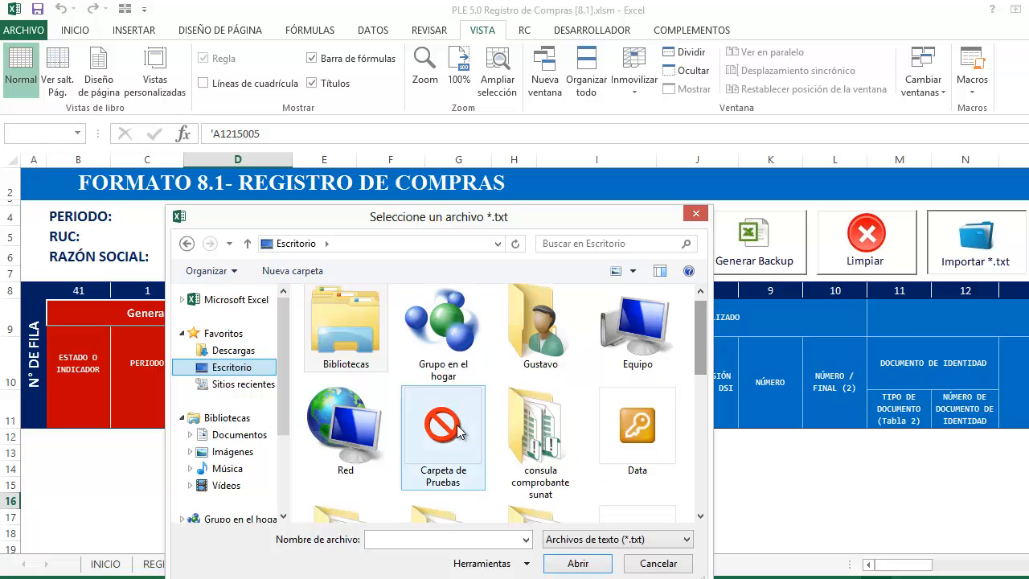
double_click(458, 432)
double_click(352, 322)
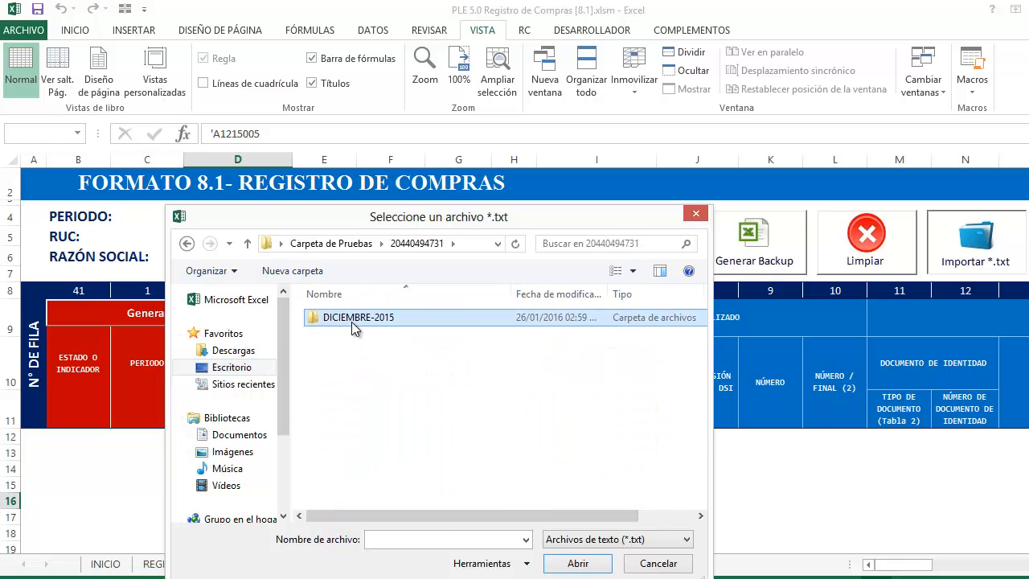
double_click(351, 322)
click(478, 334)
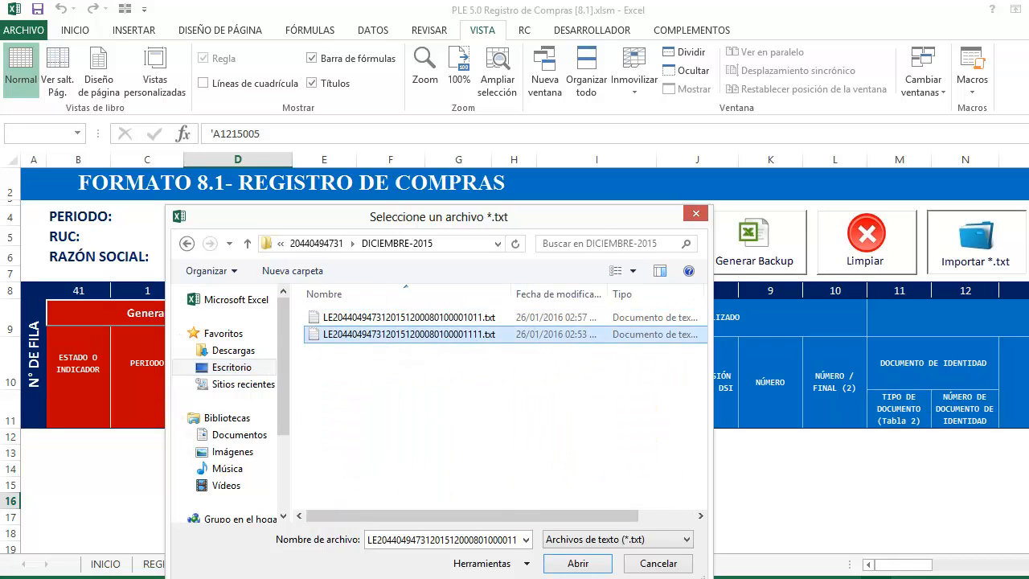
click(578, 563)
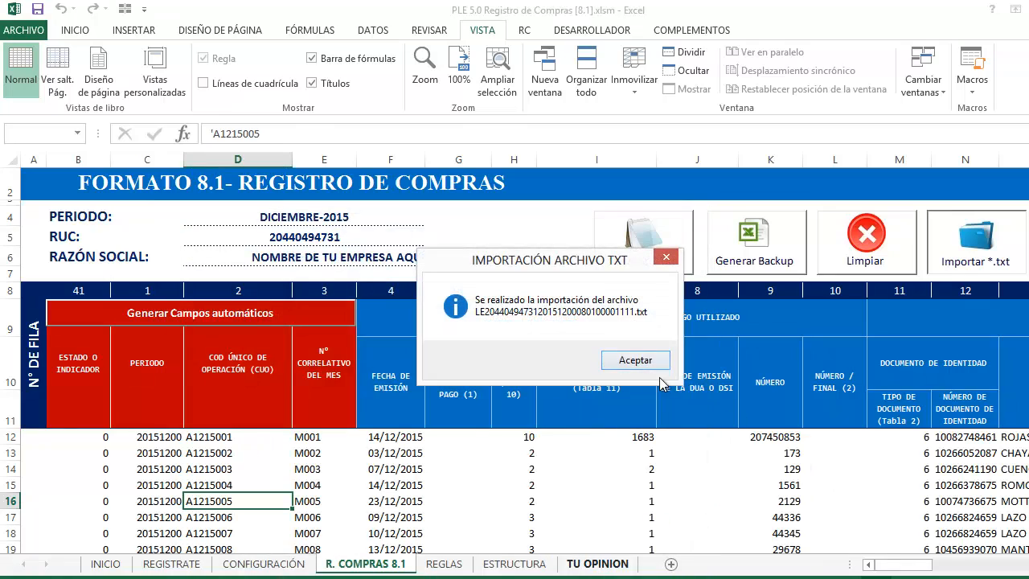
click(639, 360)
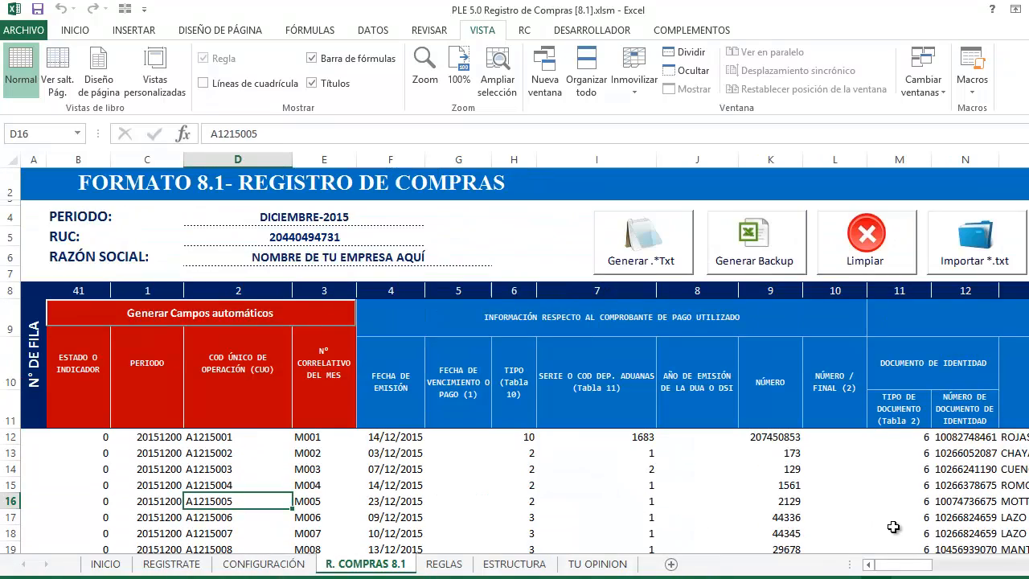
drag(925, 564, 800, 567)
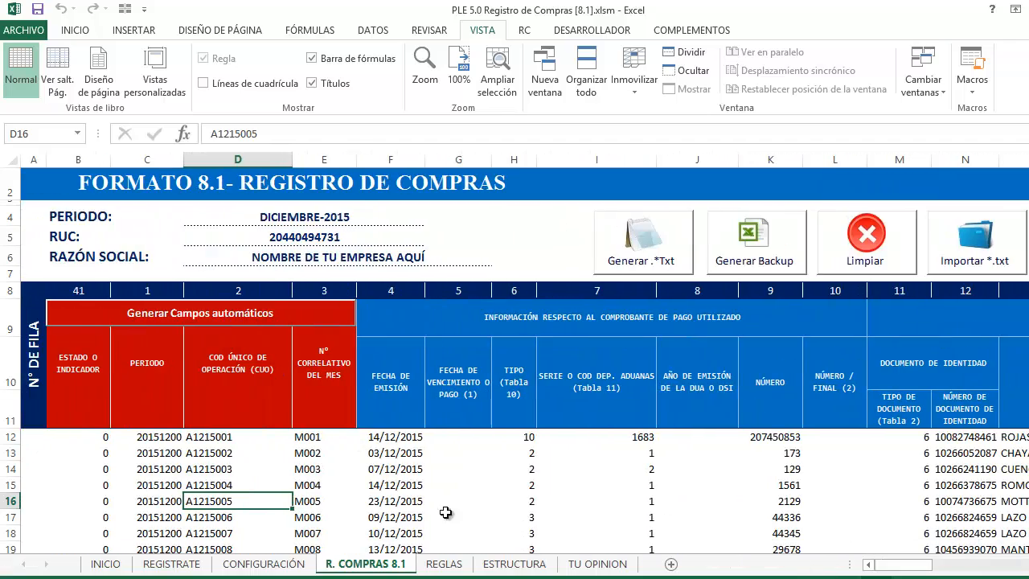
click(444, 563)
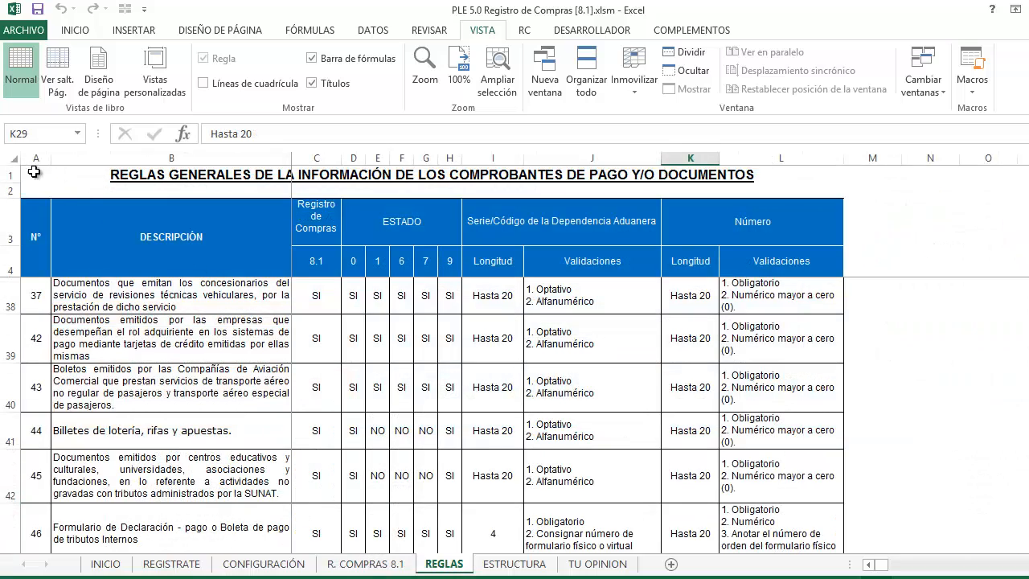
click(514, 564)
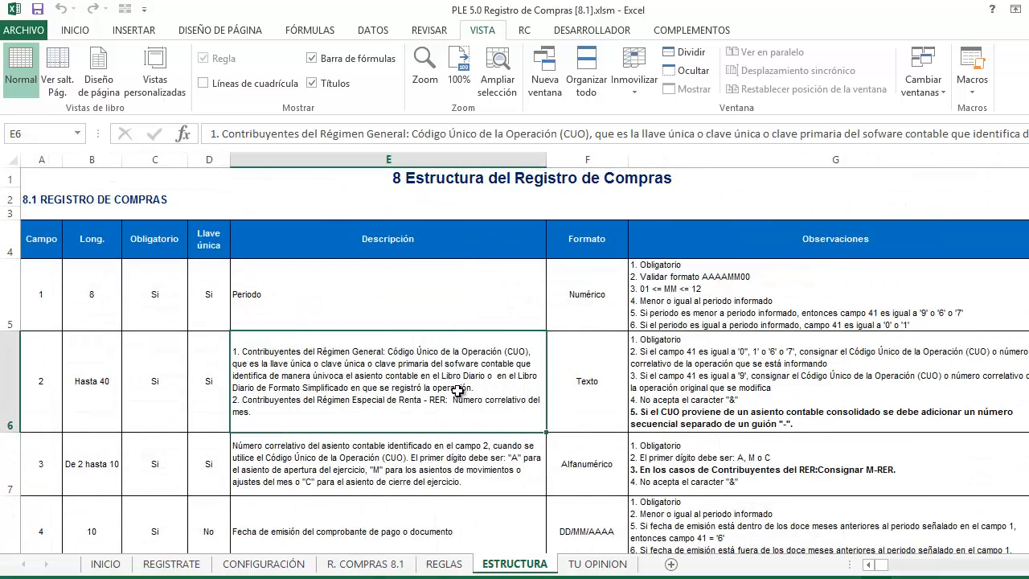
click(644, 307)
click(667, 388)
click(433, 481)
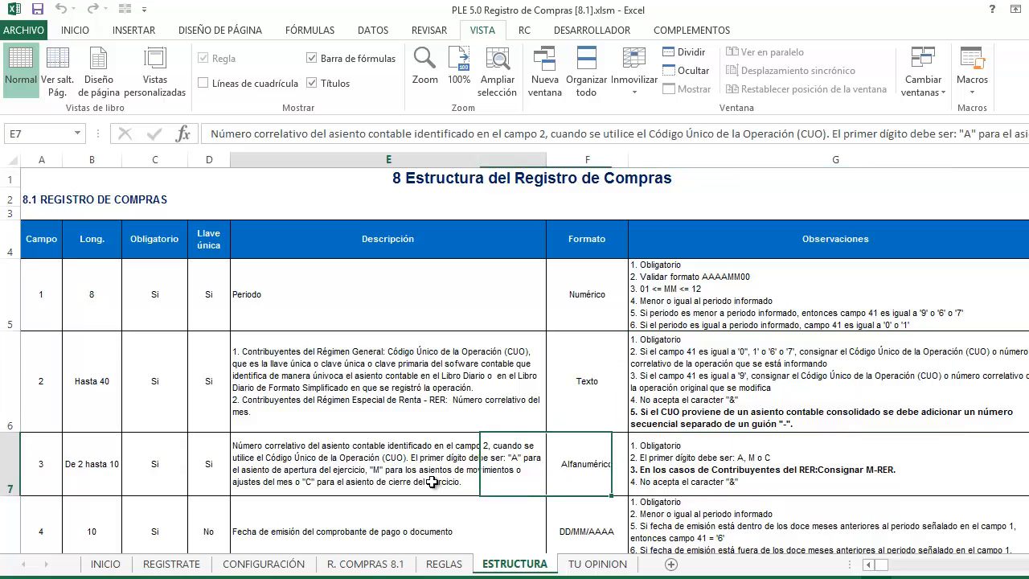
scroll(432, 481, down, 4)
scroll(430, 474, up, 4)
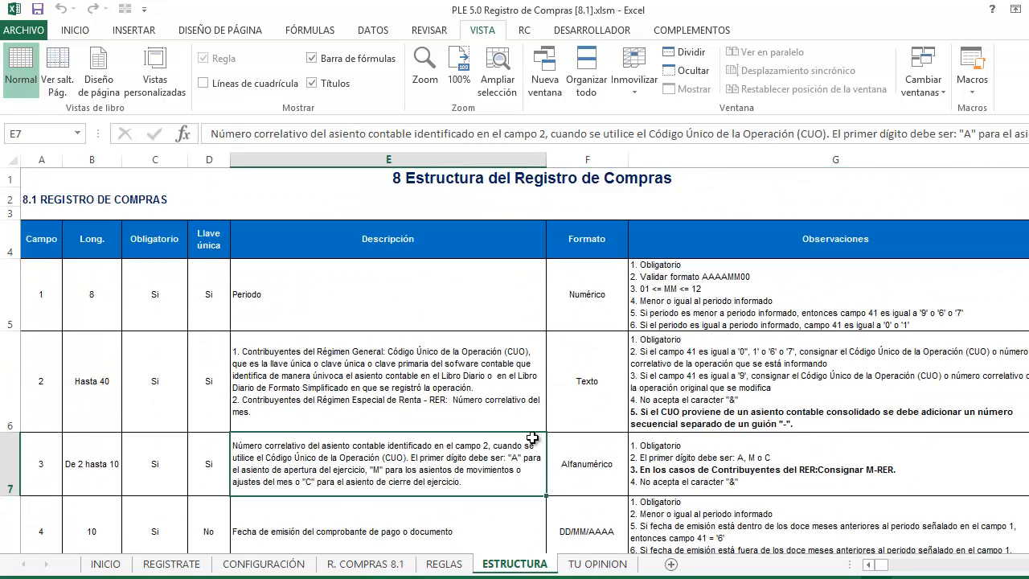
click(597, 563)
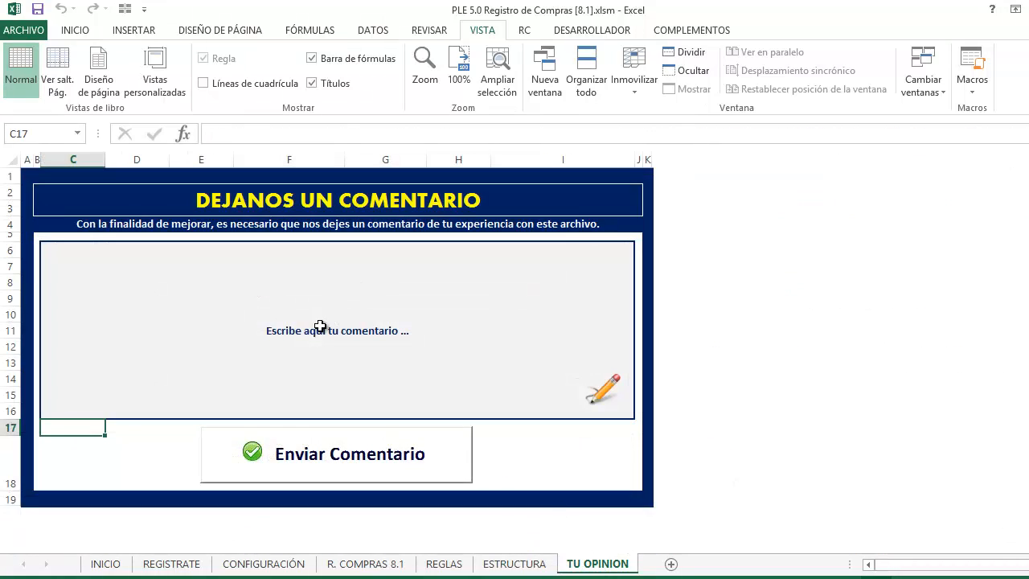
click(294, 314)
double_click(294, 314)
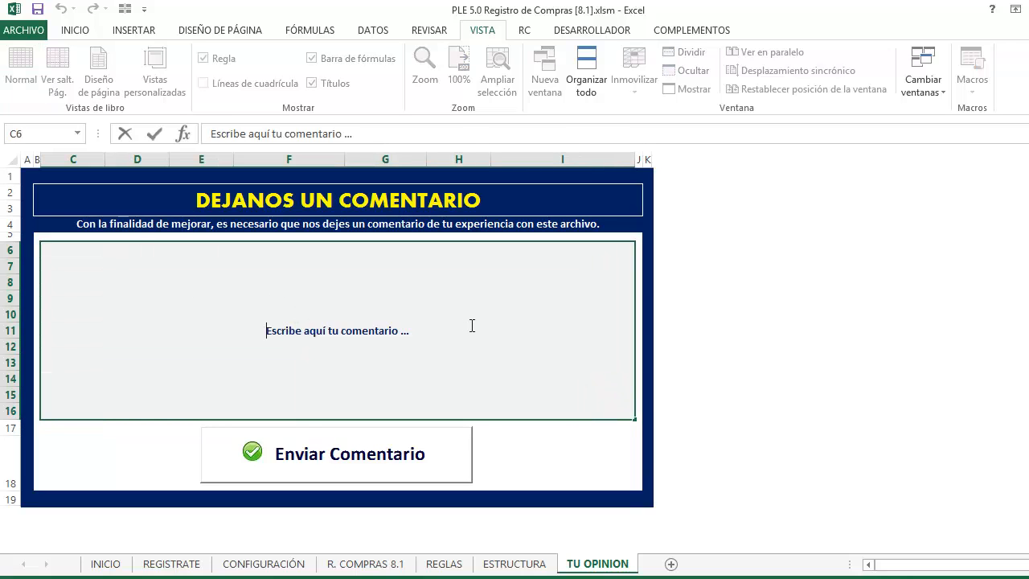
drag(472, 325, 170, 309)
text(DFGDFGDFG)
key(Escape)
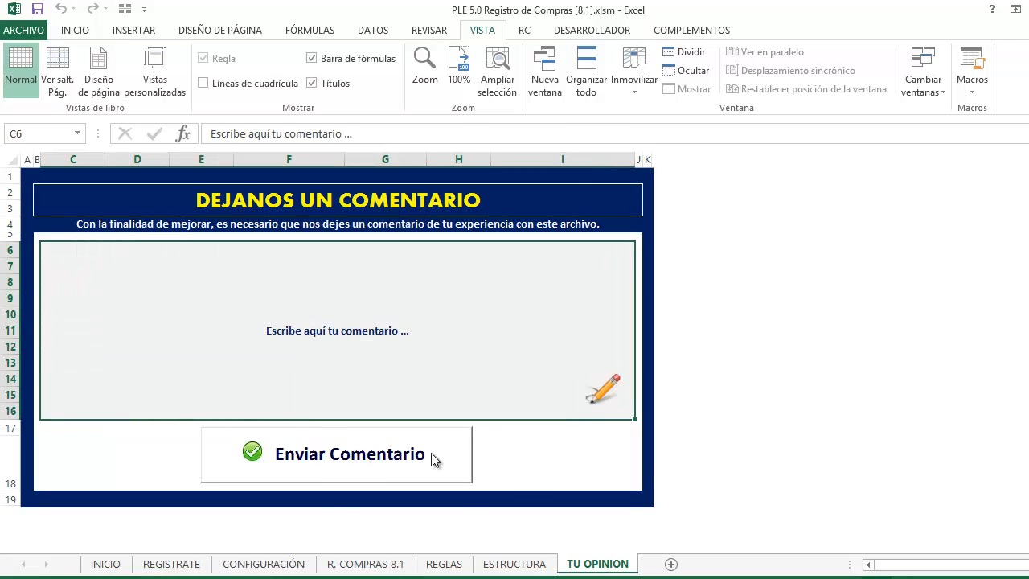
click(368, 564)
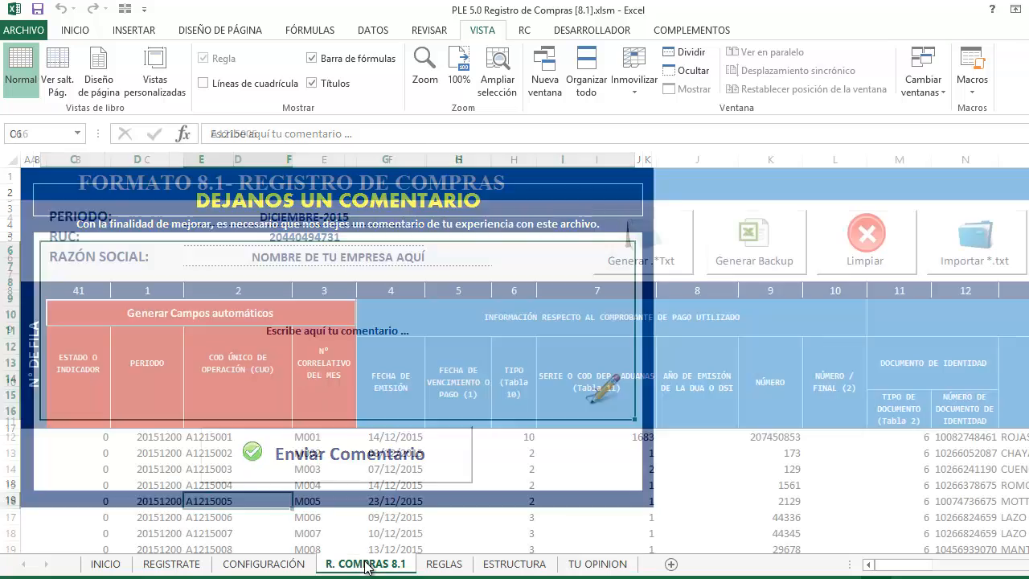